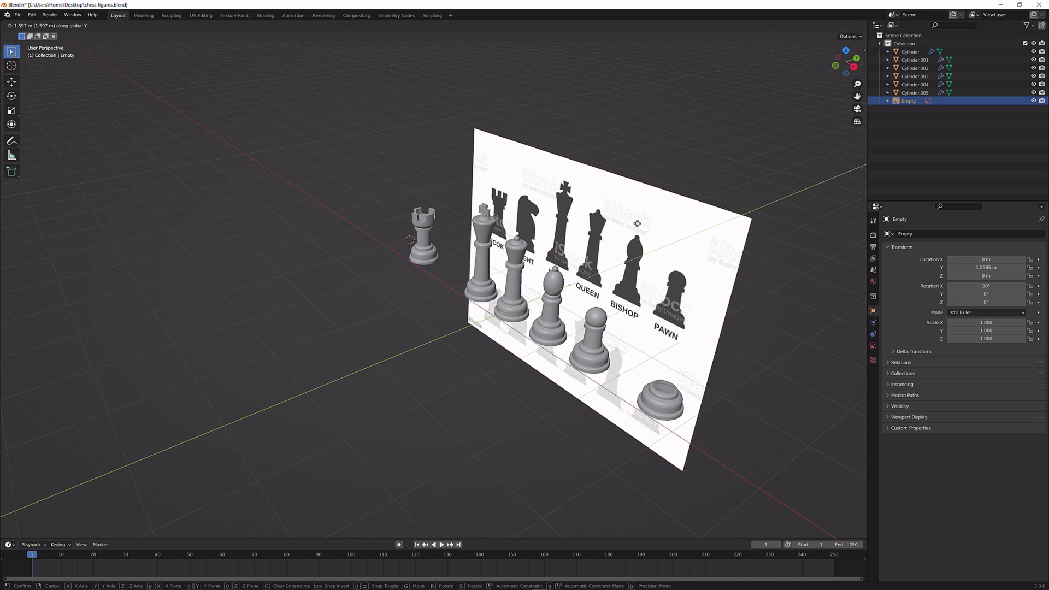
# Push the reference image back to Y 2.4013 m and select the small round pedestal (Cylinder.004)
pyautogui.click(664, 218)
pyautogui.moveTo(664, 218); pyautogui.dragTo(411, 235, button='middle')
pyautogui.scroll(1, 440, 227)
pyautogui.scroll(2, 411, 235)
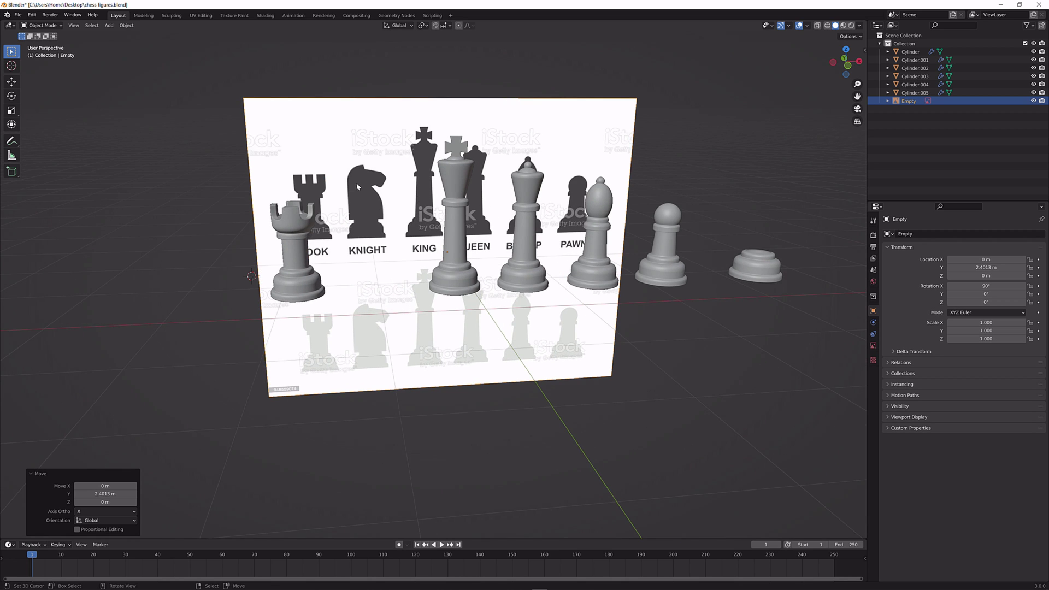
pyautogui.click(753, 269)
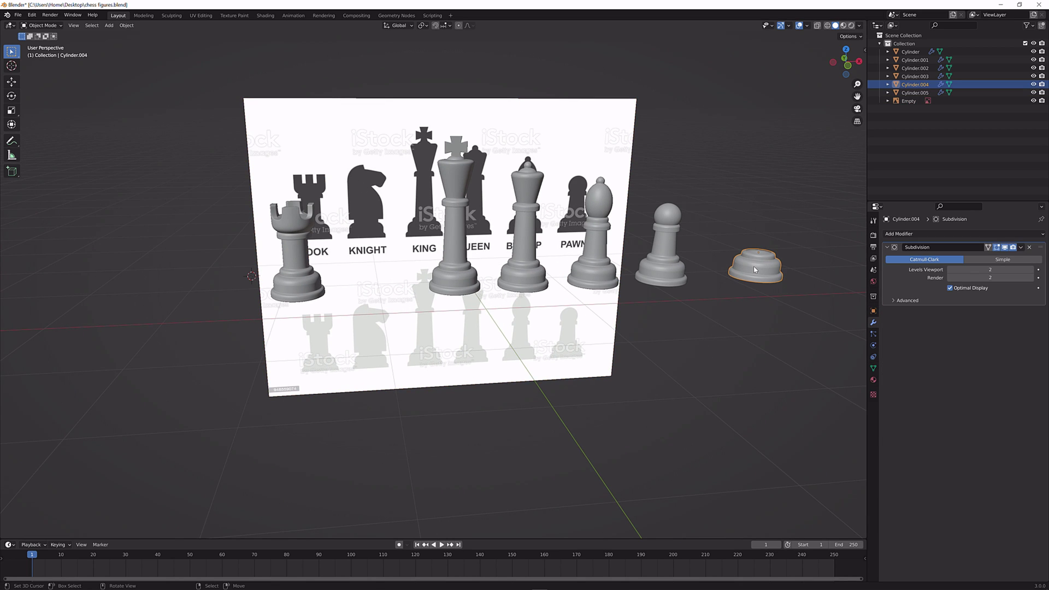
# In front orthographic view, duplicate the round pedestal along X and drop it under the knight silhouette
pyautogui.press('KP_1')
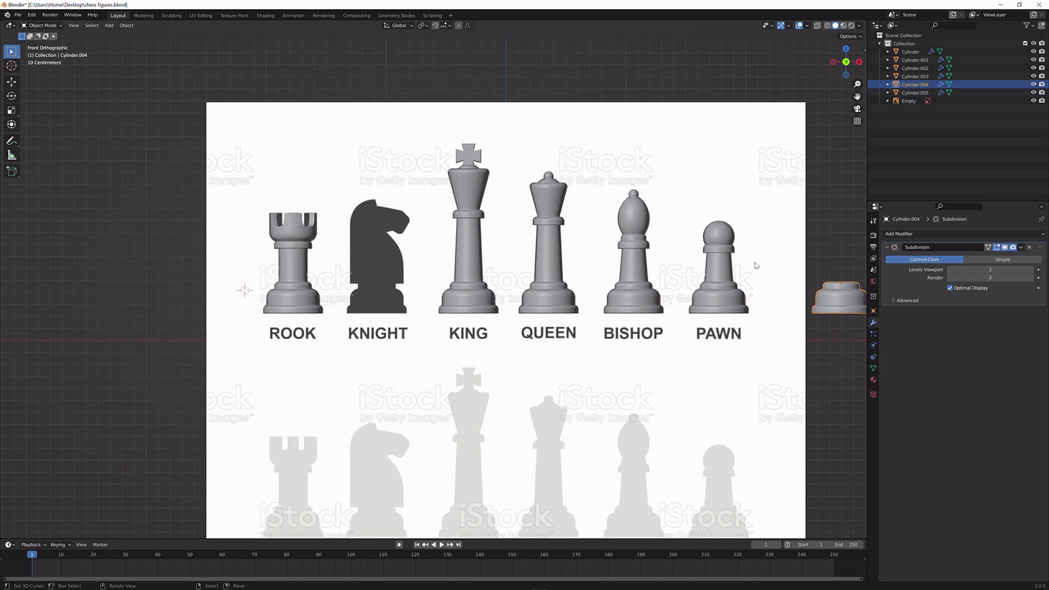
pyautogui.scroll(-2, 756, 266)
pyautogui.hotkey('shift', 'd')
pyautogui.press('x')
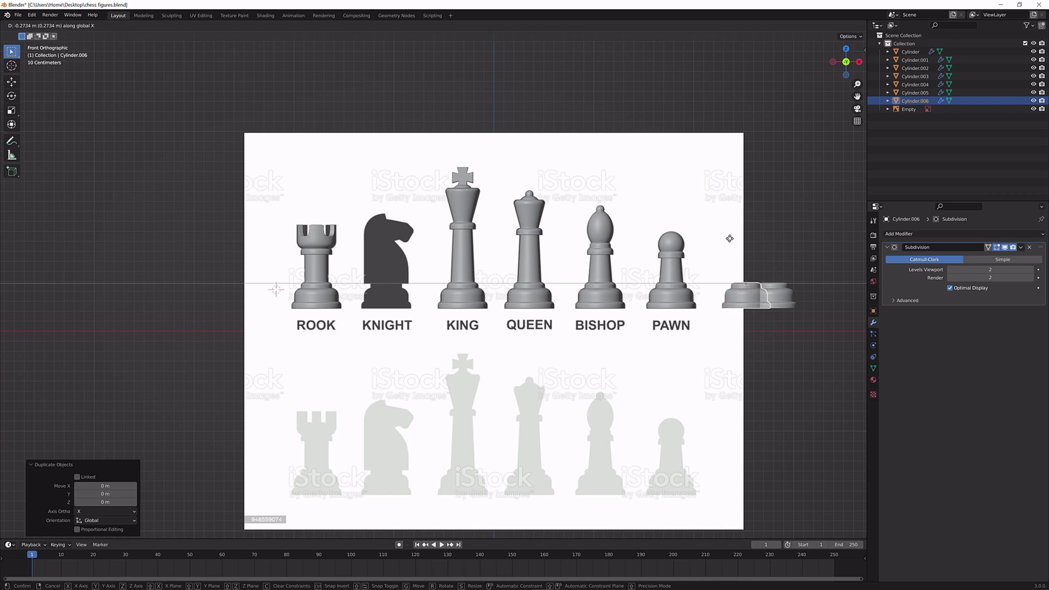
pyautogui.click(367, 286)
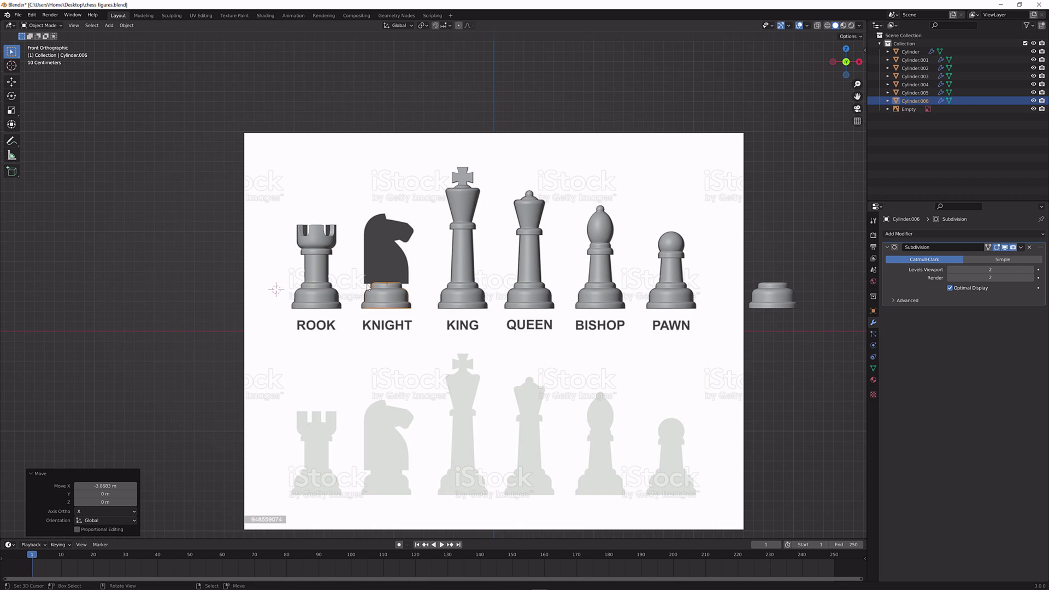
pyautogui.scroll(10, 367, 286)
# Hide the copy's subdivision smoothing in the viewport and nudge it slightly along X
pyautogui.click(1007, 248)
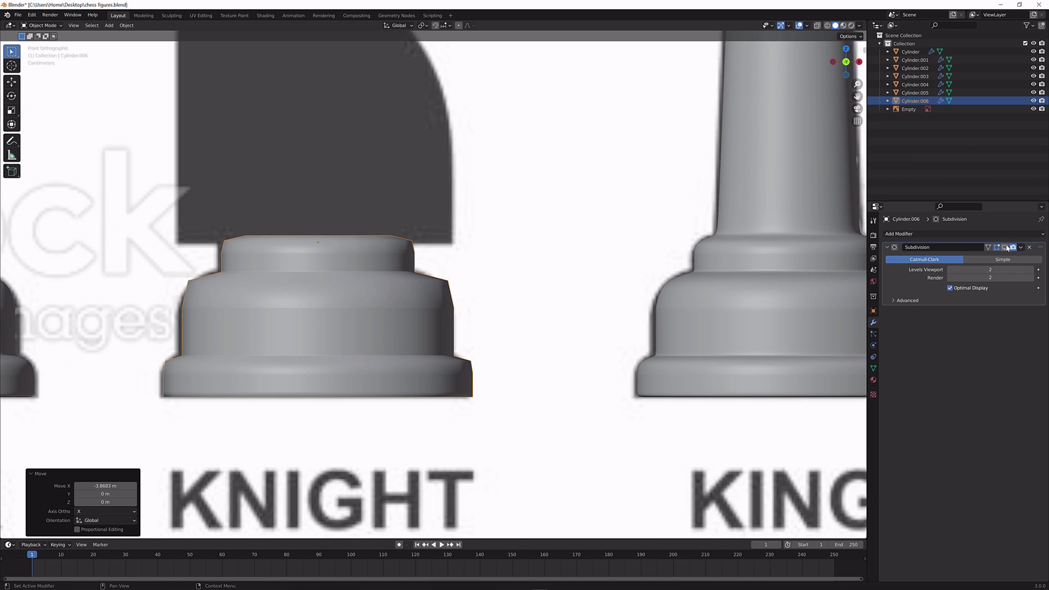
pyautogui.press('g')
pyautogui.press('x')
pyautogui.click(615, 275)
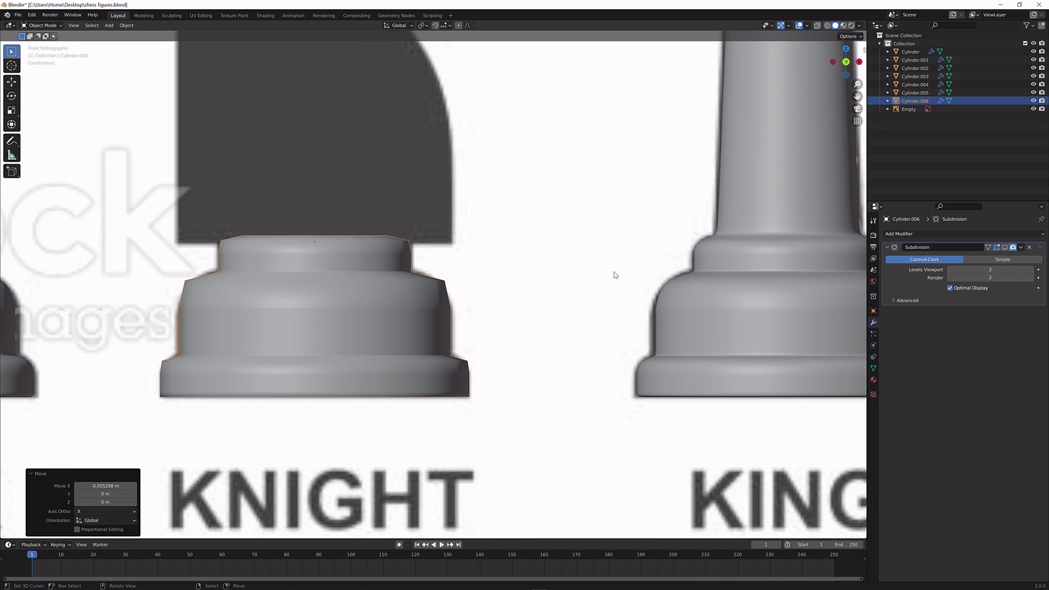
pyautogui.scroll(-5, 400, 152)
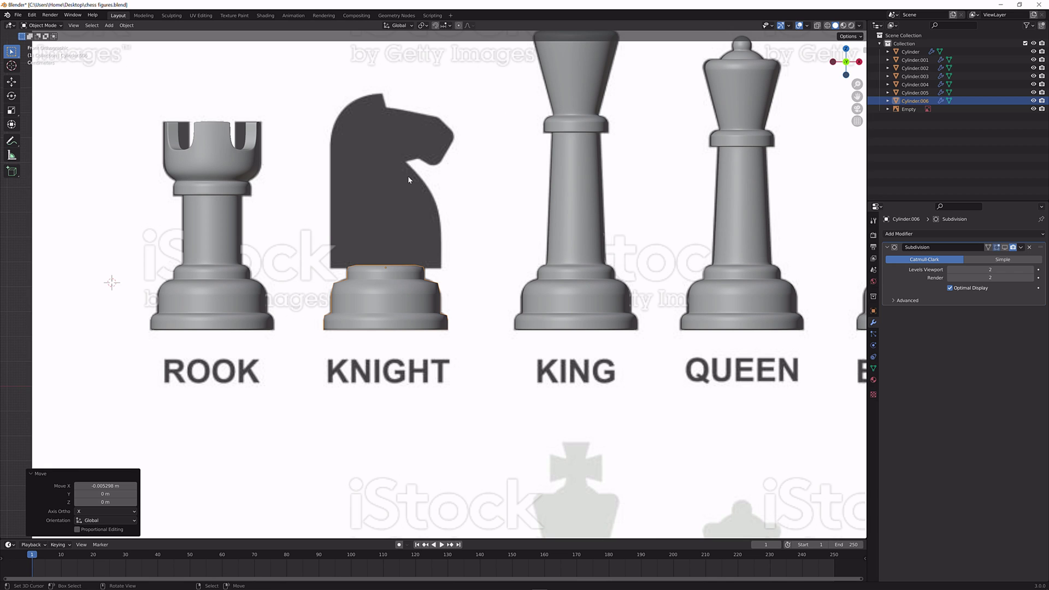
pyautogui.scroll(-2, 441, 224)
pyautogui.scroll(5, 441, 224)
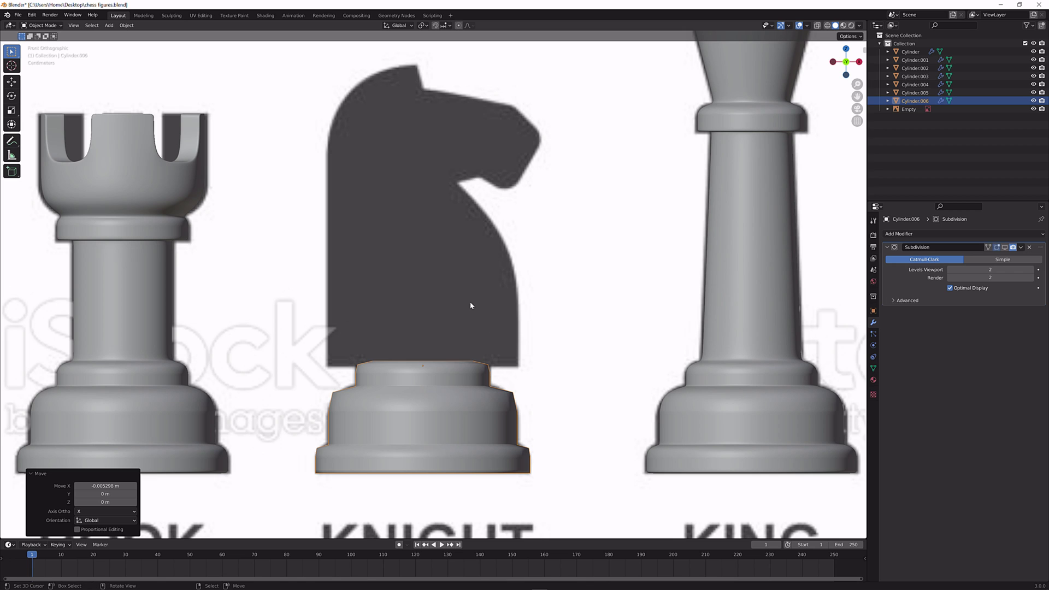
pyautogui.scroll(-4, 454, 343)
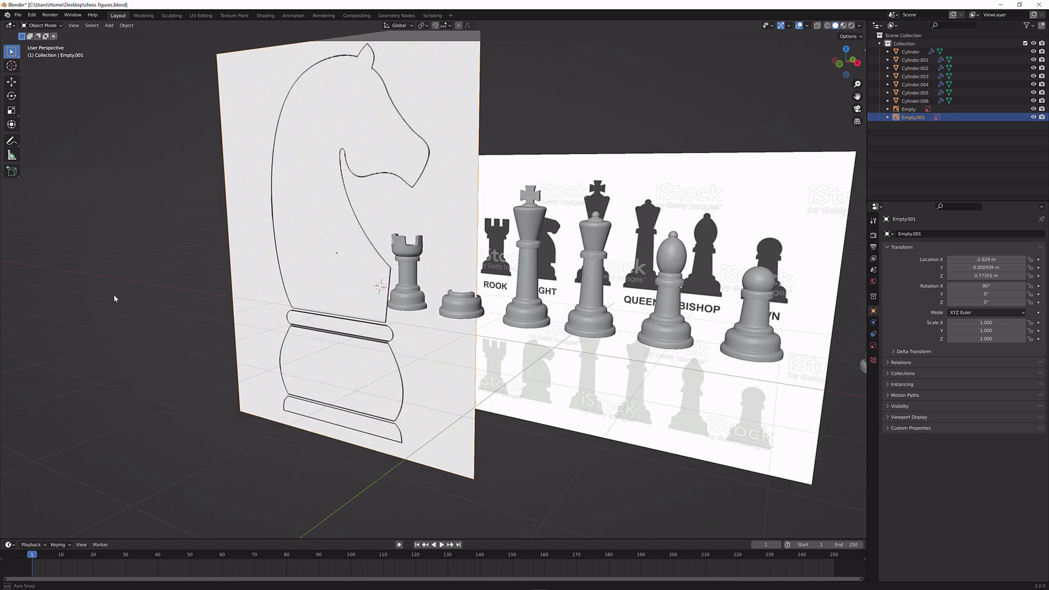
# Return to front orthographic view and scale the knight outline image uniformly to 0.604
pyautogui.moveTo(113, 299); pyautogui.dragTo(374, 239, button='middle')
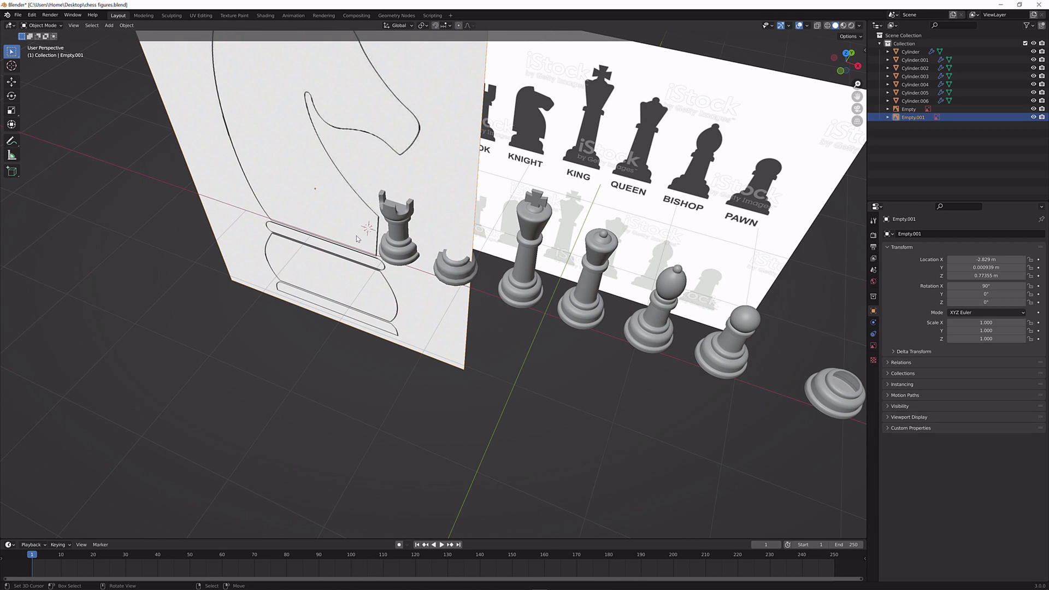
pyautogui.press('KP_1')
pyautogui.press('s')
pyautogui.click(419, 244)
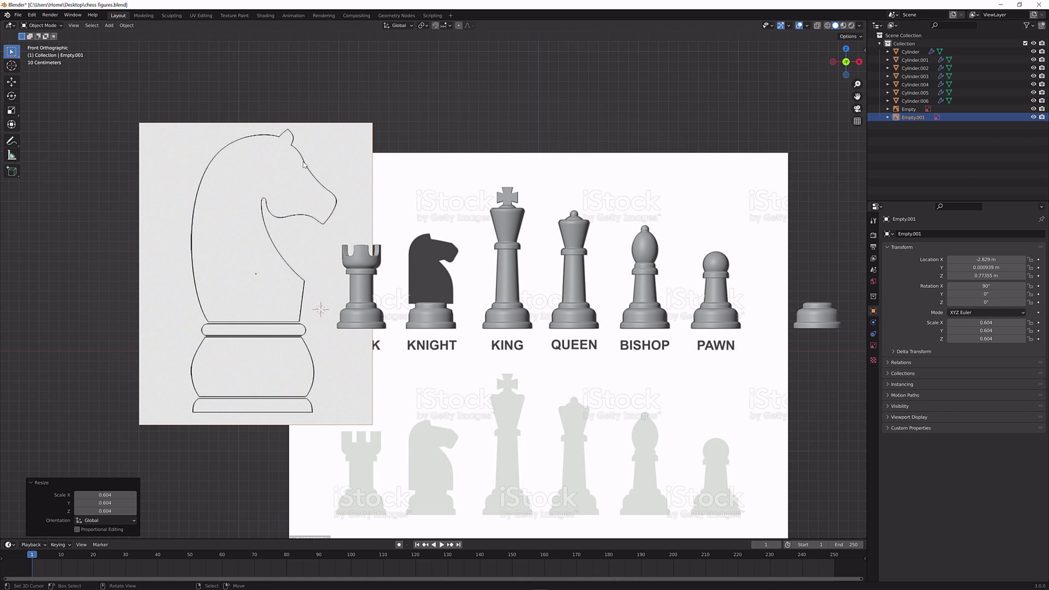
pyautogui.scroll(4, 413, 248)
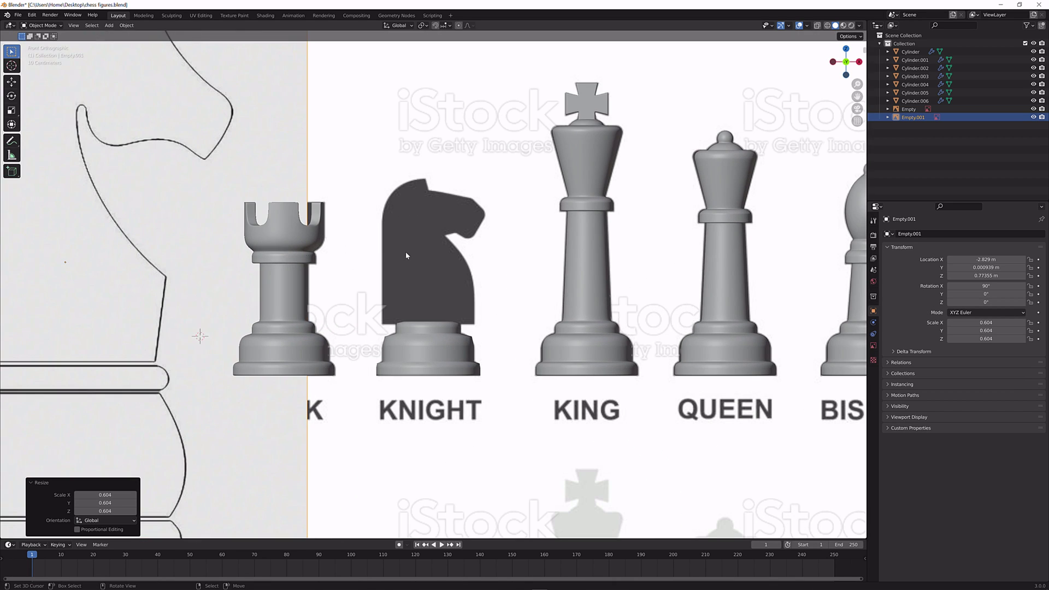
# Roughly rescale and reposition the knight image, trying sizes from 0.249 down to 0.221
pyautogui.press('s')
pyautogui.click(205, 255)
pyautogui.press('g')
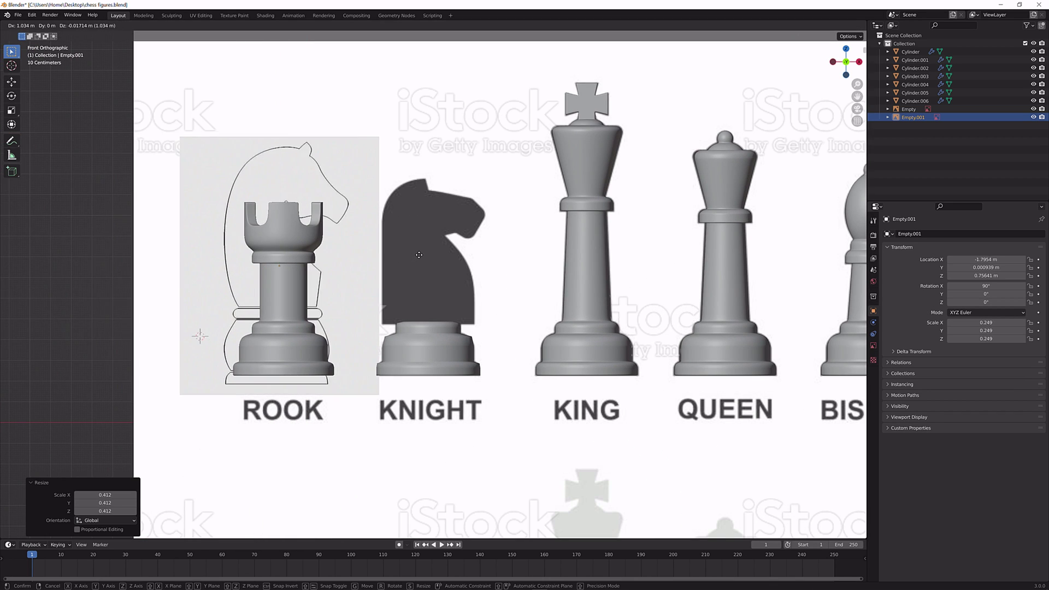
pyautogui.click(415, 257)
pyautogui.press('s')
pyautogui.click(402, 258)
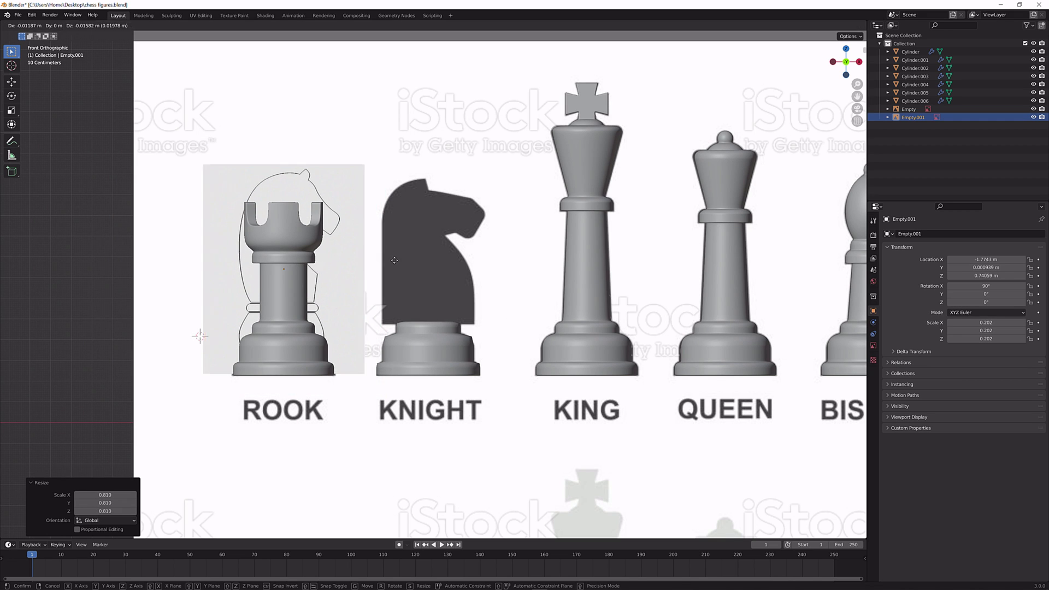
pyautogui.press('g')
pyautogui.click(671, 265)
pyautogui.press('s')
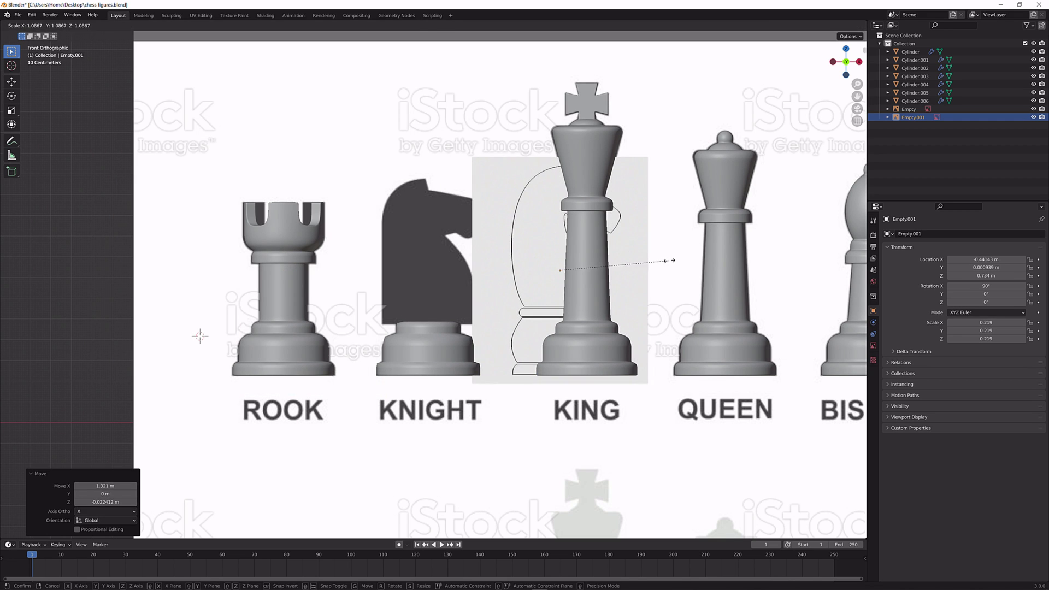
pyautogui.click(672, 261)
pyautogui.press('g')
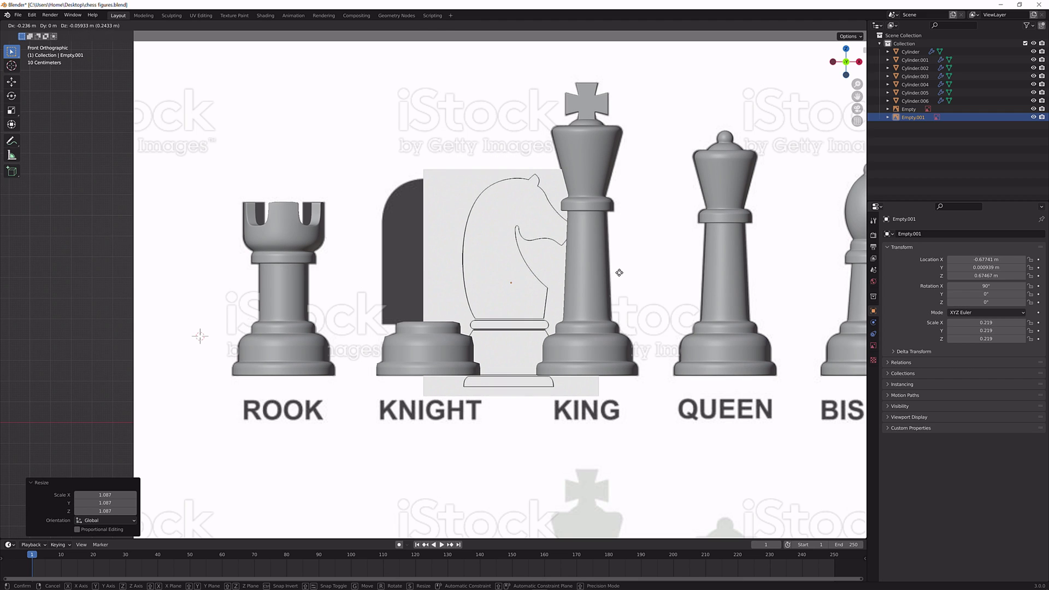
pyautogui.click(617, 272)
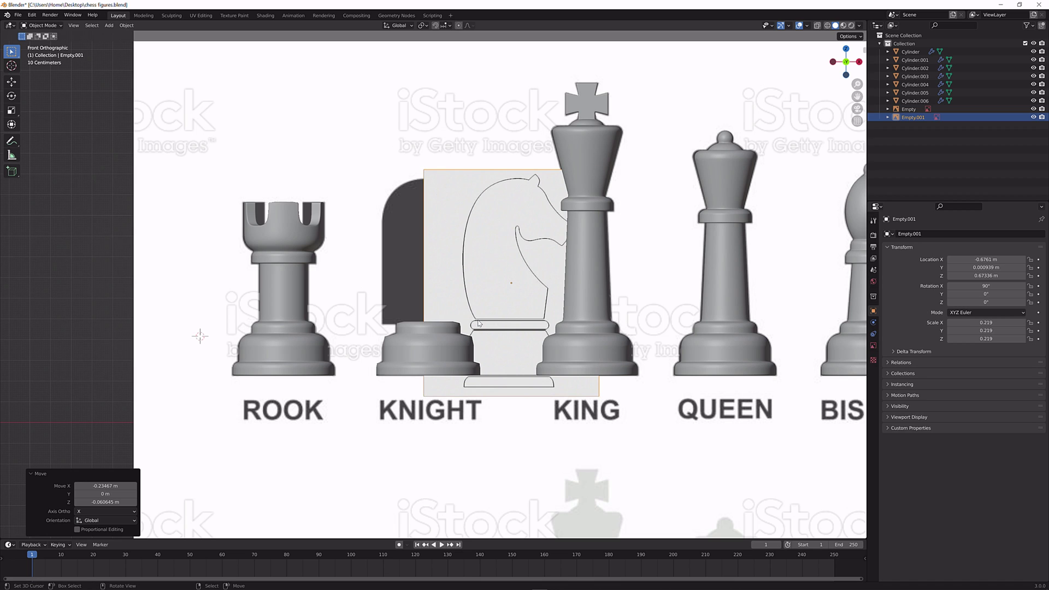
pyautogui.press('s')
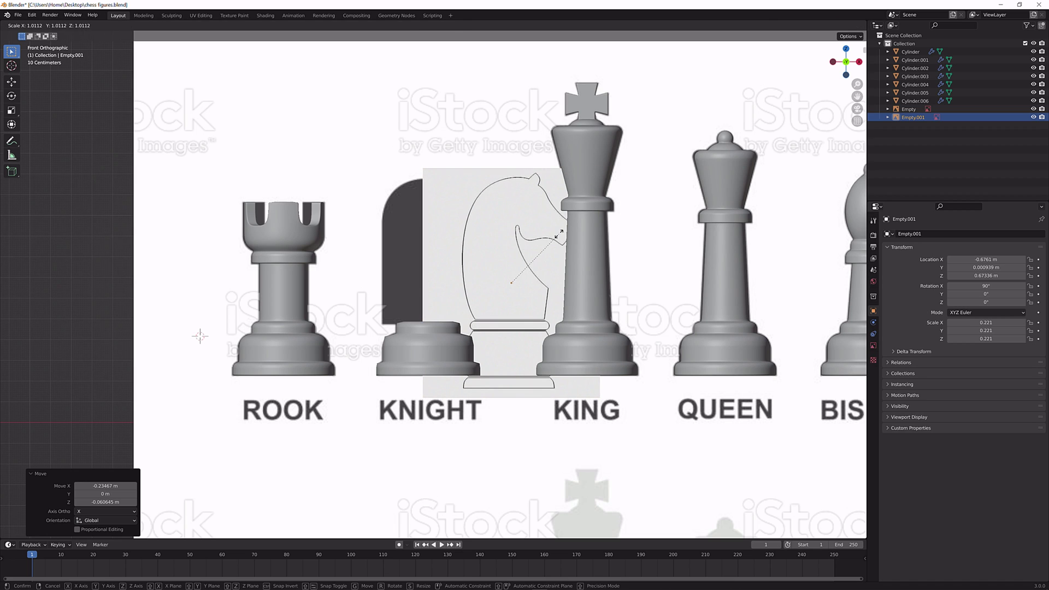
pyautogui.click(562, 237)
# Slide the knight image along X over the knight base and shrink it to 0.190
pyautogui.press('g')
pyautogui.press('x')
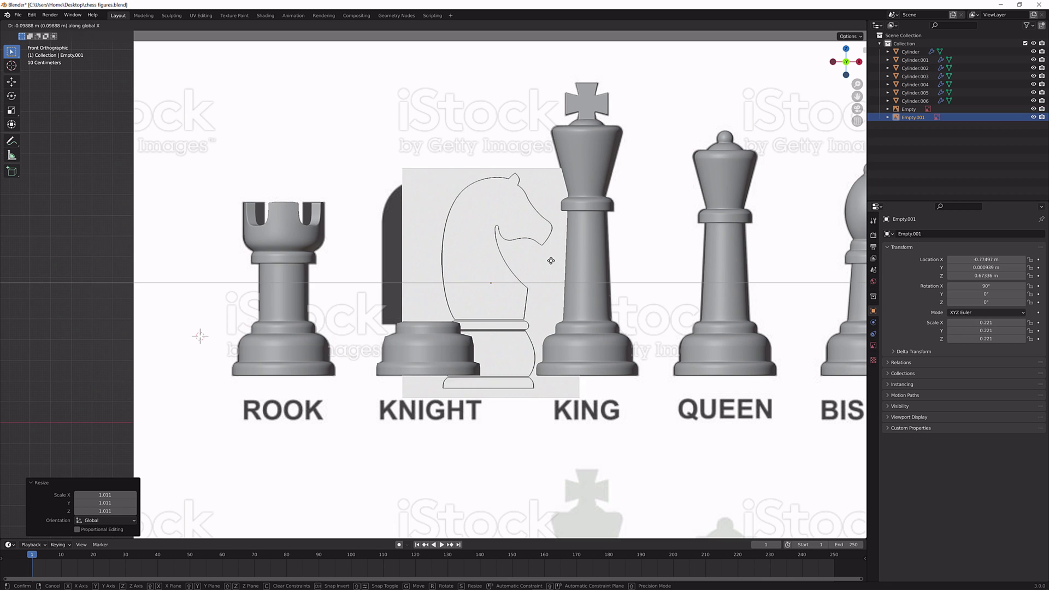
pyautogui.click(499, 266)
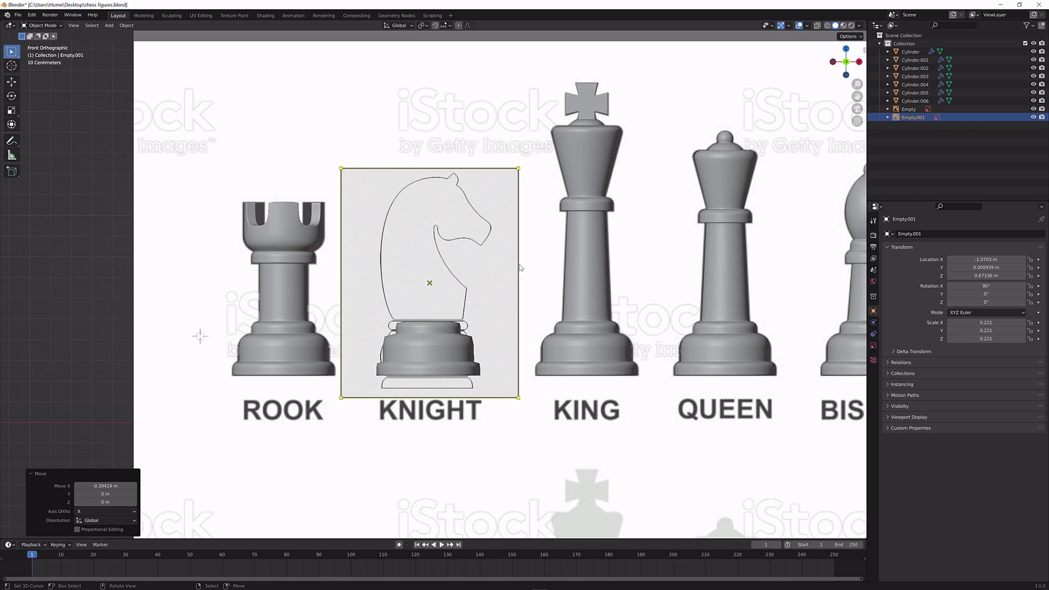
pyautogui.press('s')
pyautogui.click(517, 270)
pyautogui.press('g')
pyautogui.click(517, 273)
pyautogui.scroll(4, 518, 274)
pyautogui.press('s')
pyautogui.moveTo(515, 275); pyautogui.dragTo(514, 311, button='middle')
pyautogui.rightClick(518, 249)
pyautogui.press('s')
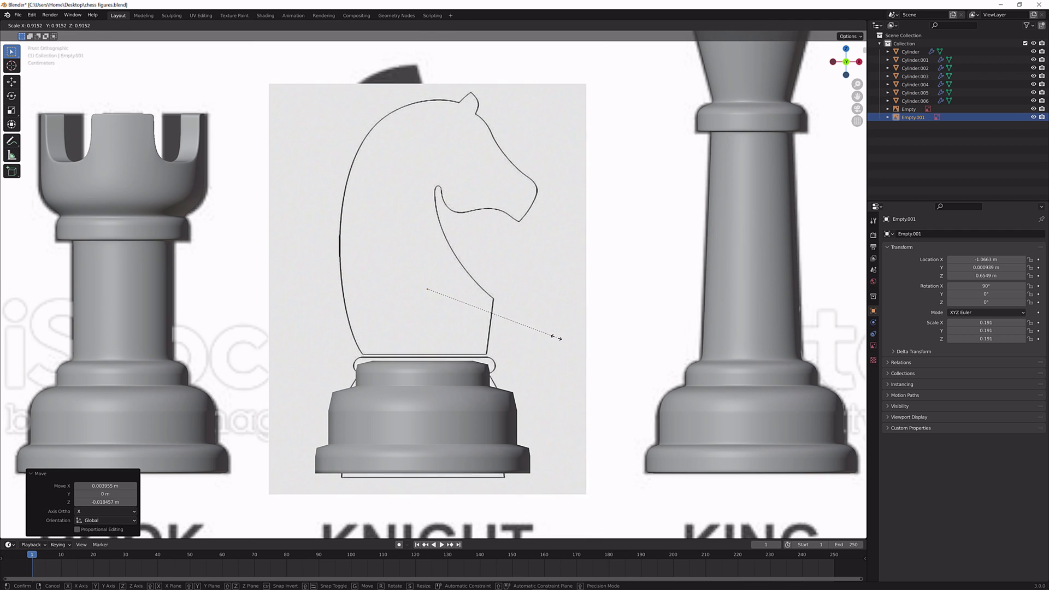
pyautogui.click(558, 339)
# Fine-tune the knight image to 0.194 scale, settled over the pedestal
pyautogui.press('g')
pyautogui.click(555, 343)
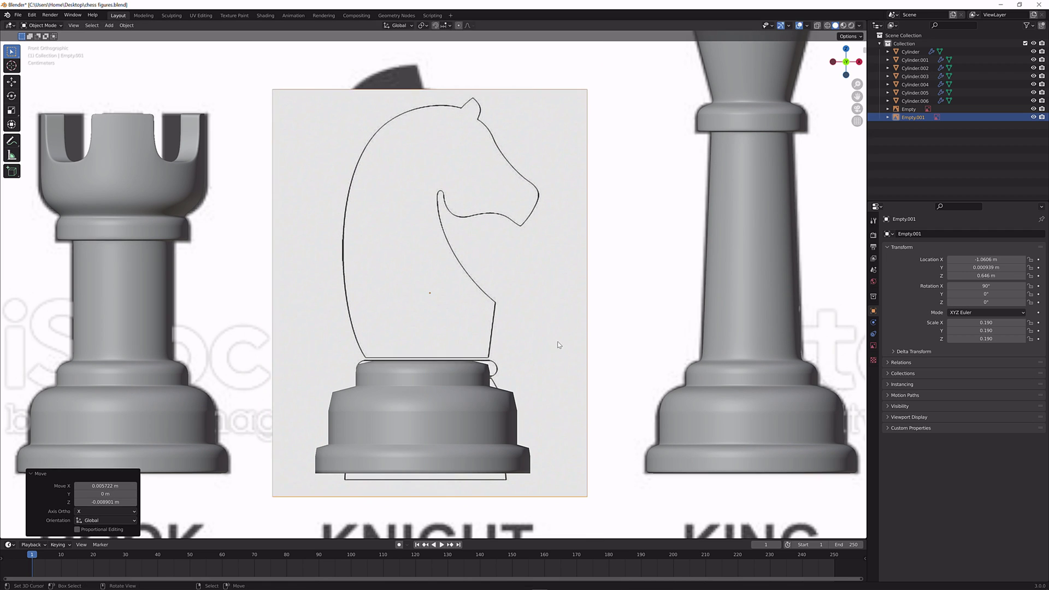
pyautogui.press('s')
pyautogui.click(559, 342)
pyautogui.press('g')
pyautogui.click(557, 341)
pyautogui.press('s')
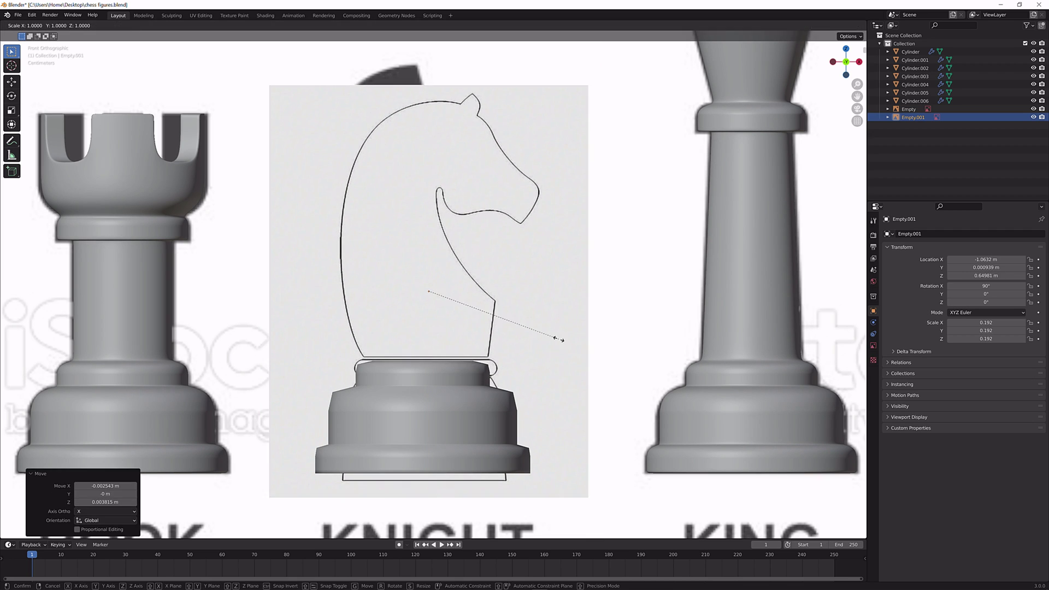
pyautogui.click(558, 341)
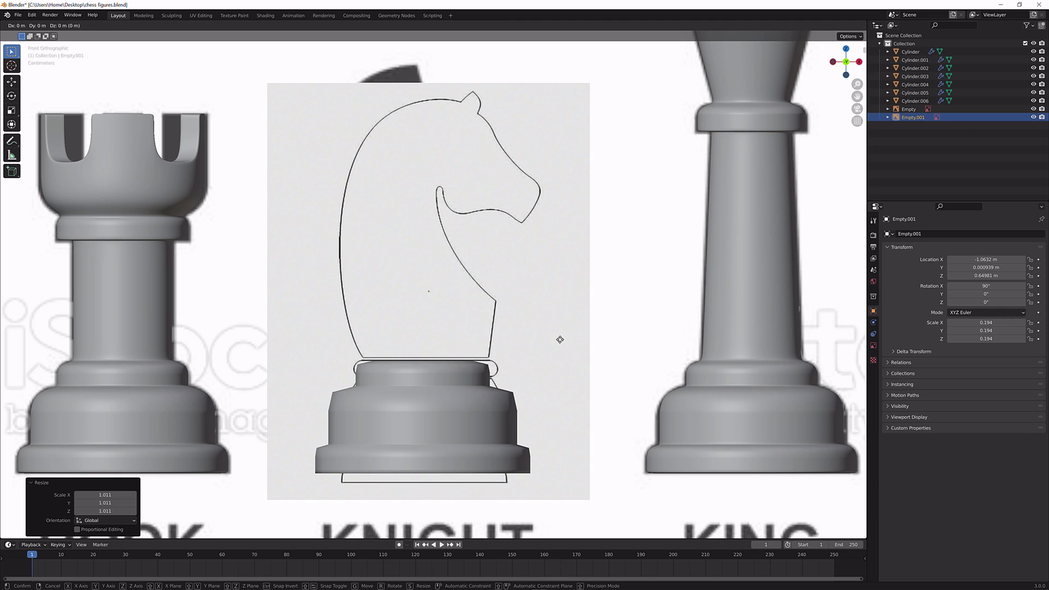
pyautogui.press('g')
pyautogui.click(561, 342)
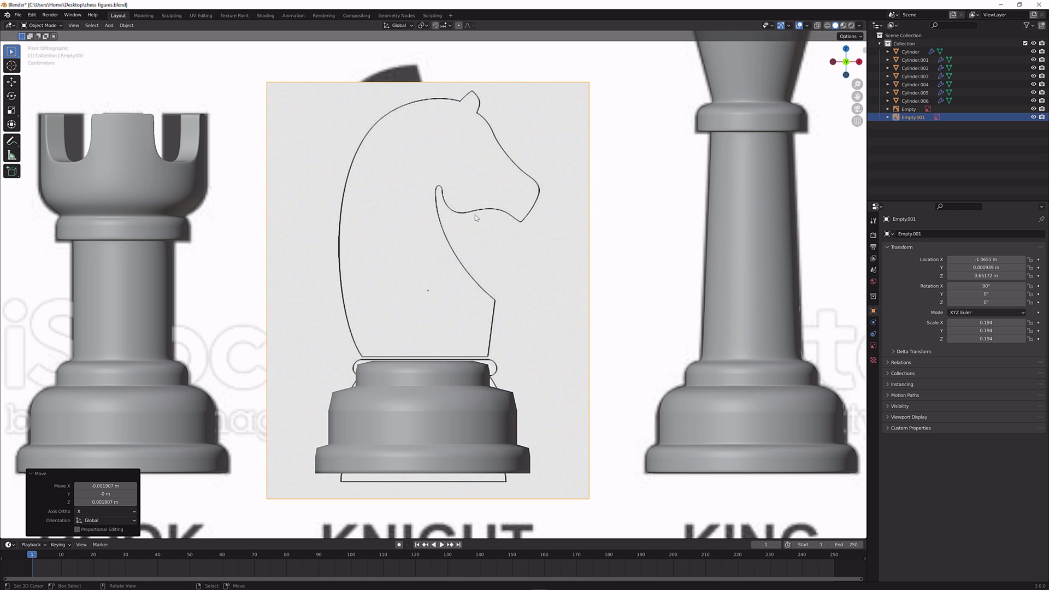
# Test-slide the knight image over the king, undo it, and select the large reference image
pyautogui.press('g')
pyautogui.press('x')
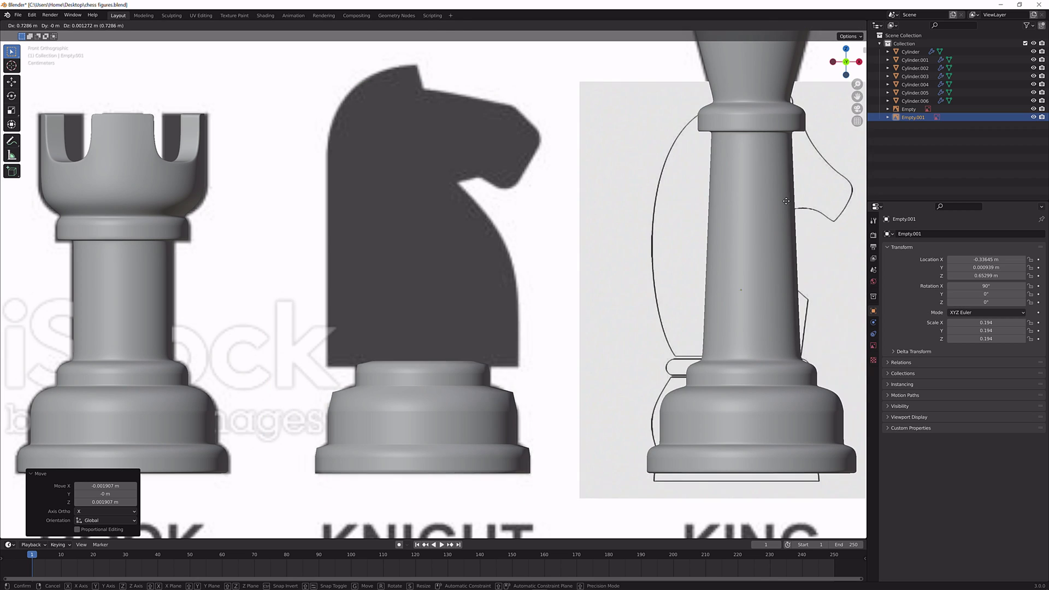
pyautogui.click(787, 191)
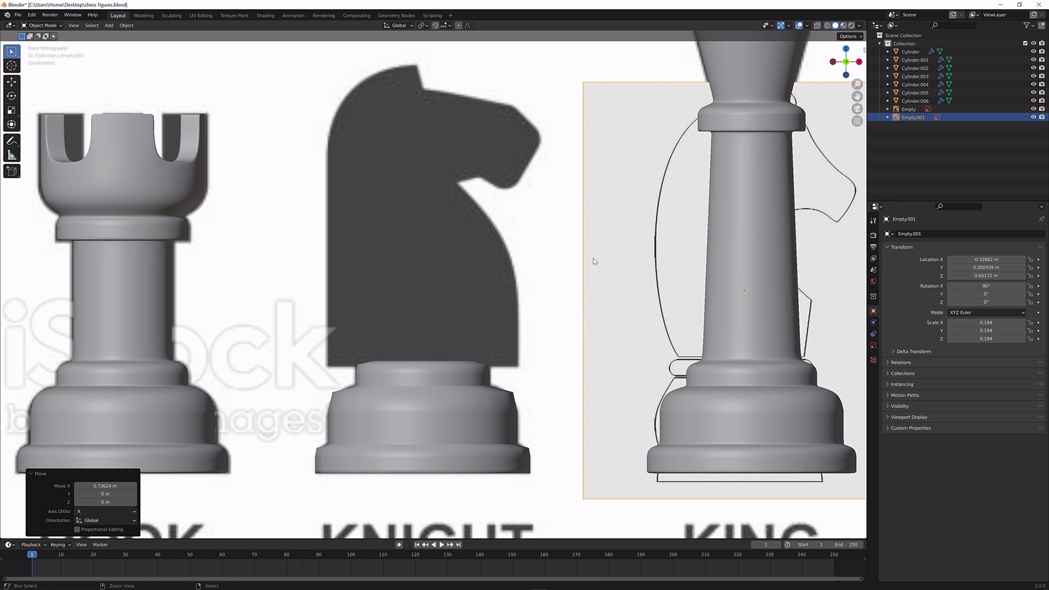
pyautogui.hotkey('ctrl', 'z')
pyautogui.scroll(-7, 634, 224)
pyautogui.click(666, 187)
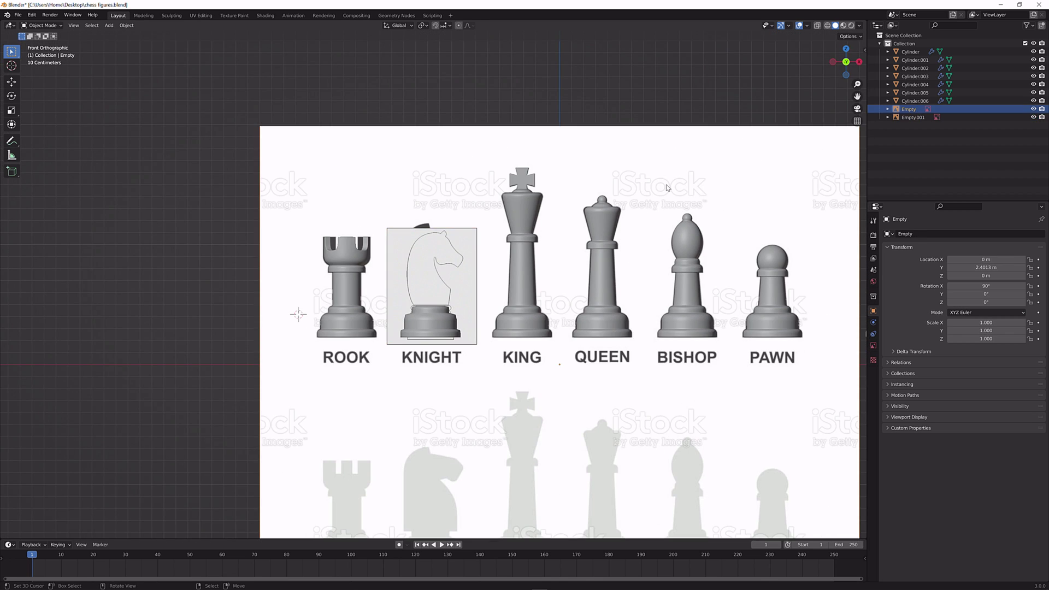
# Hide the large chess reference image and select the knight's pedestal
pyautogui.press('h')
pyautogui.scroll(7, 537, 268)
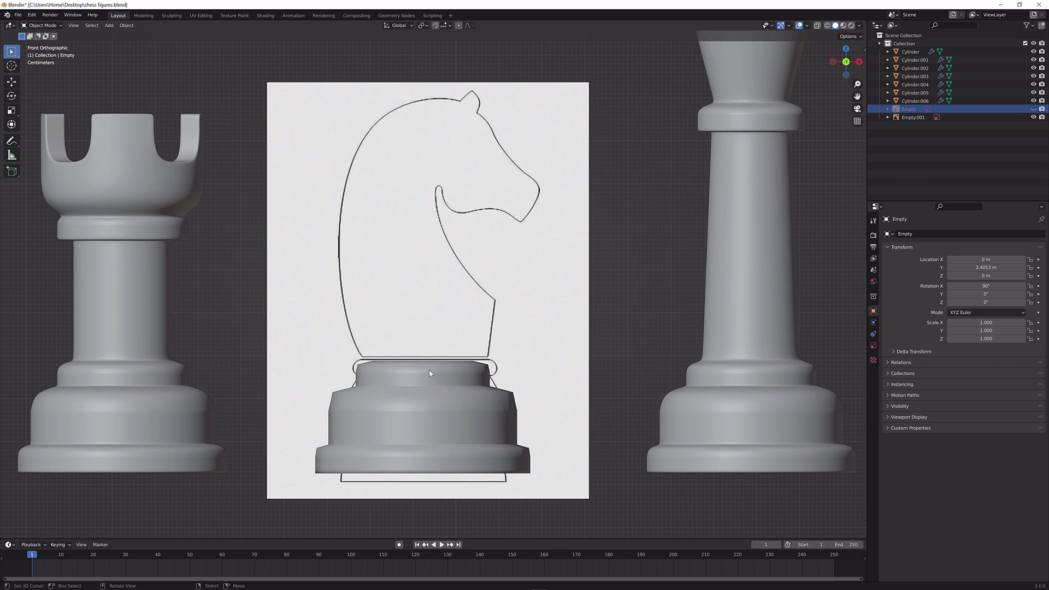
pyautogui.click(430, 373)
pyautogui.hotkey('shift', 's')
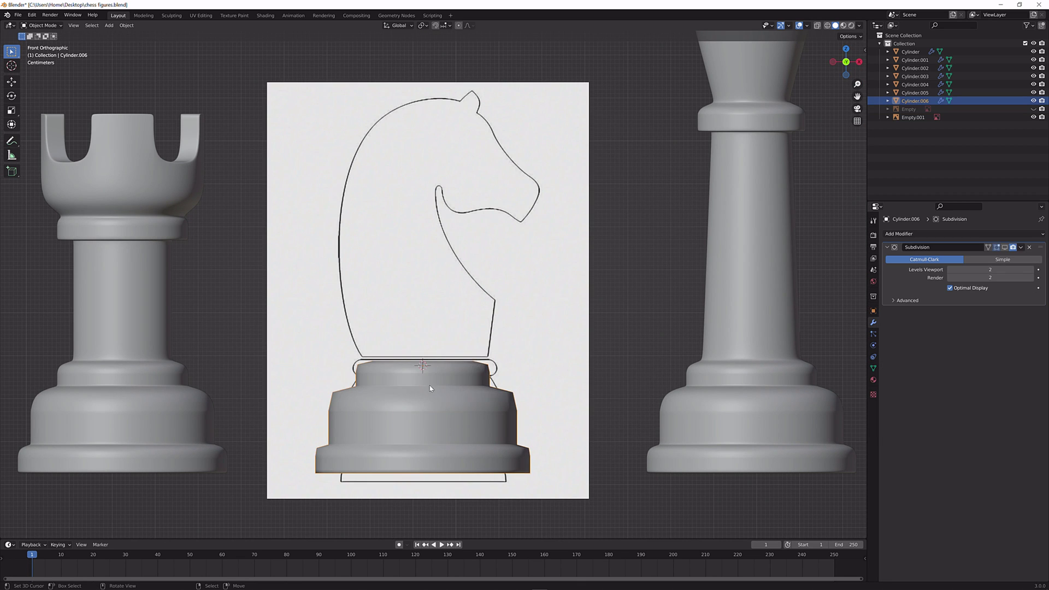
# Add a plane rotated 90° on X to stand upright, scale it, and switch to wireframe view
pyautogui.hotkey('shift', 'a')
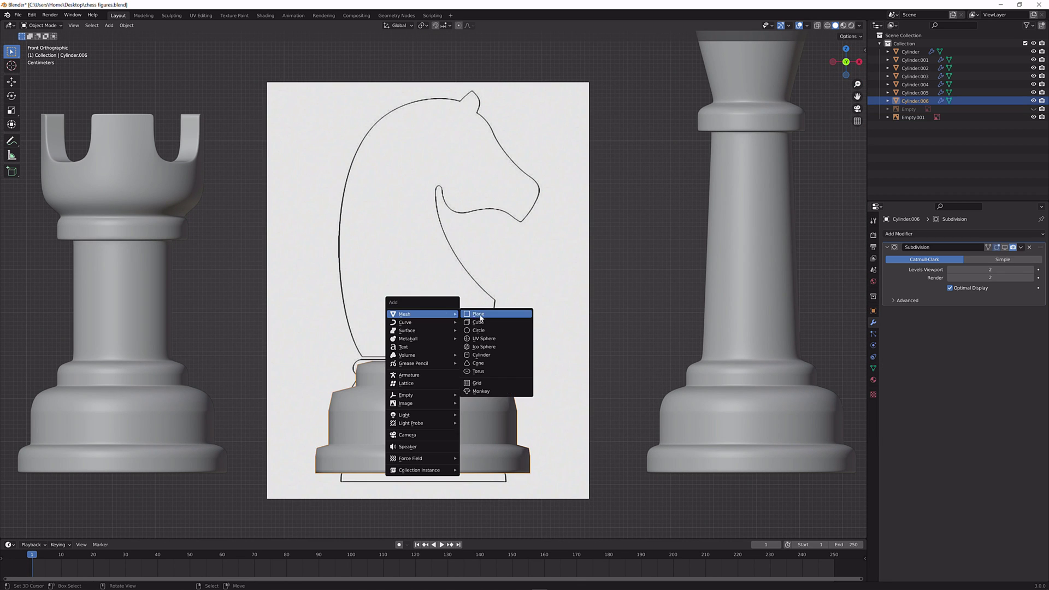
pyautogui.click(483, 314)
pyautogui.write('rx')
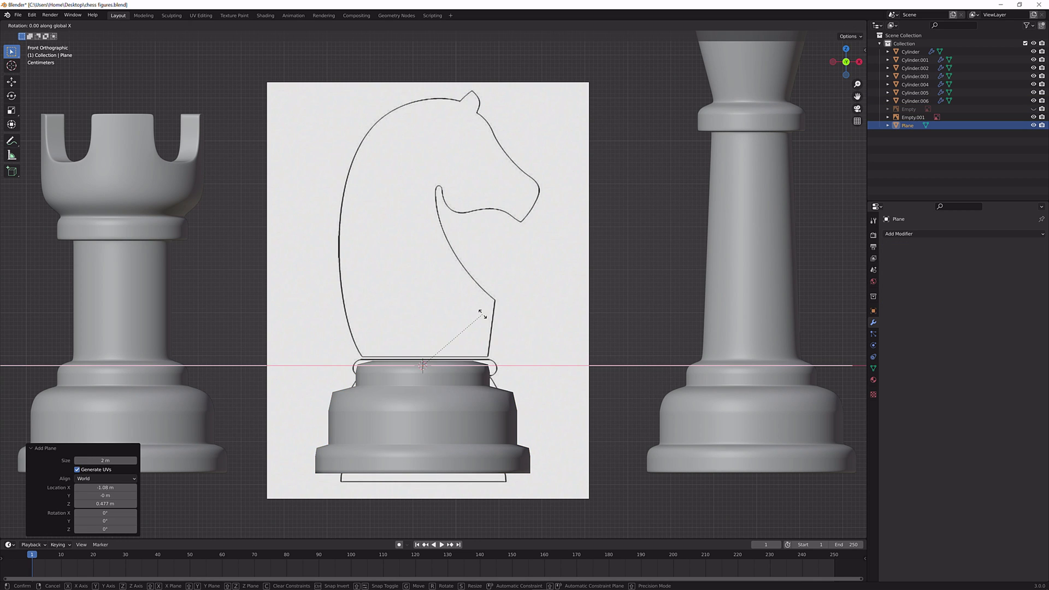
pyautogui.write('90')
pyautogui.press('Return')
pyautogui.press('s')
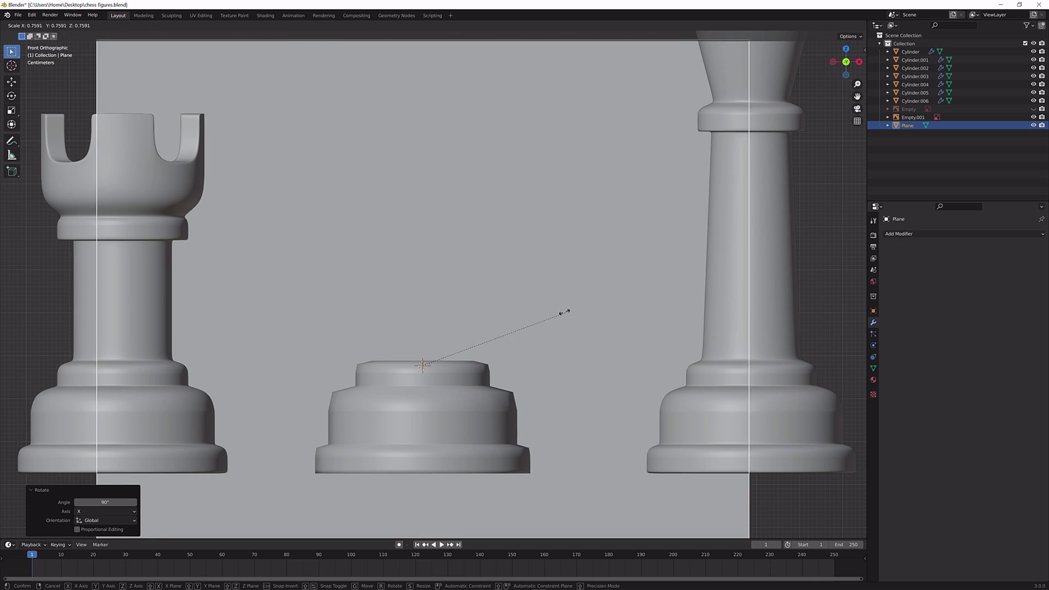
pyautogui.click(470, 319)
pyautogui.click(828, 26)
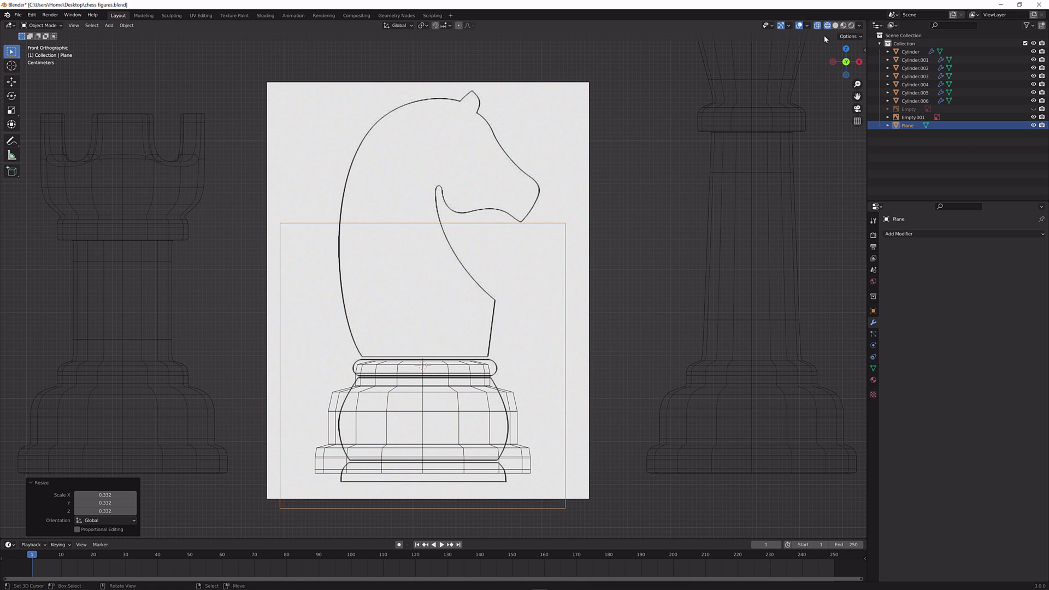
pyautogui.press('s')
pyautogui.click(552, 297)
# Raise the plane along Z just above the base, shrink it slightly, and enter Edit Mode
pyautogui.press('g')
pyautogui.press('z')
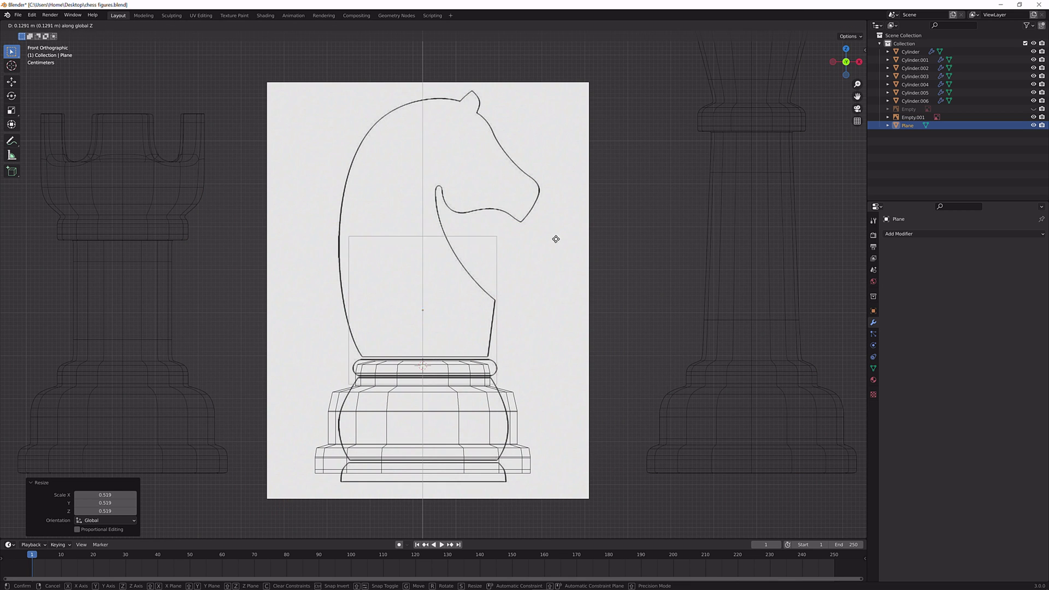
pyautogui.click(557, 219)
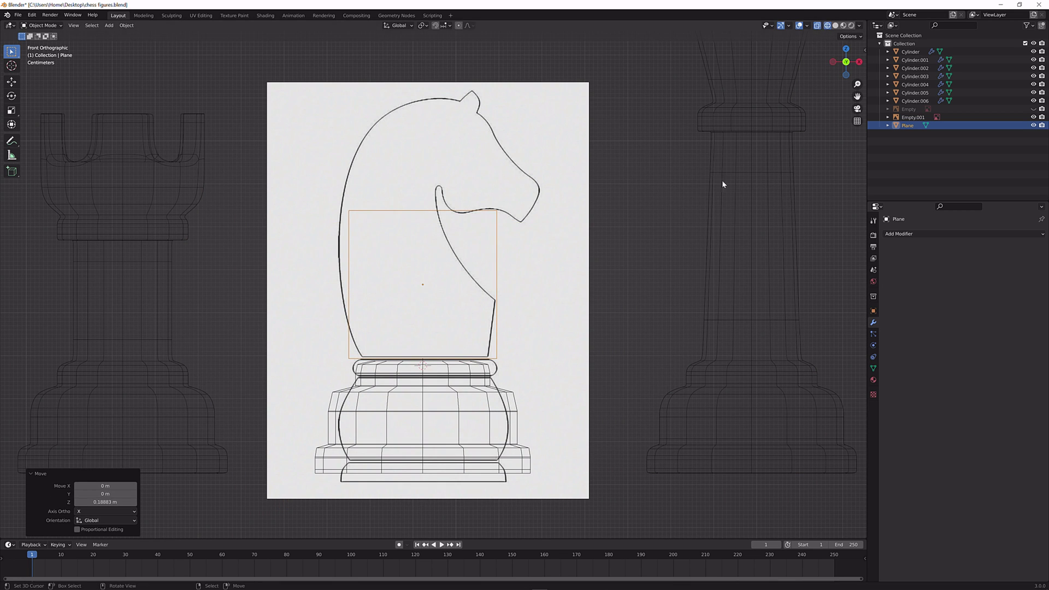
pyautogui.scroll(3, 638, 250)
pyautogui.press('s')
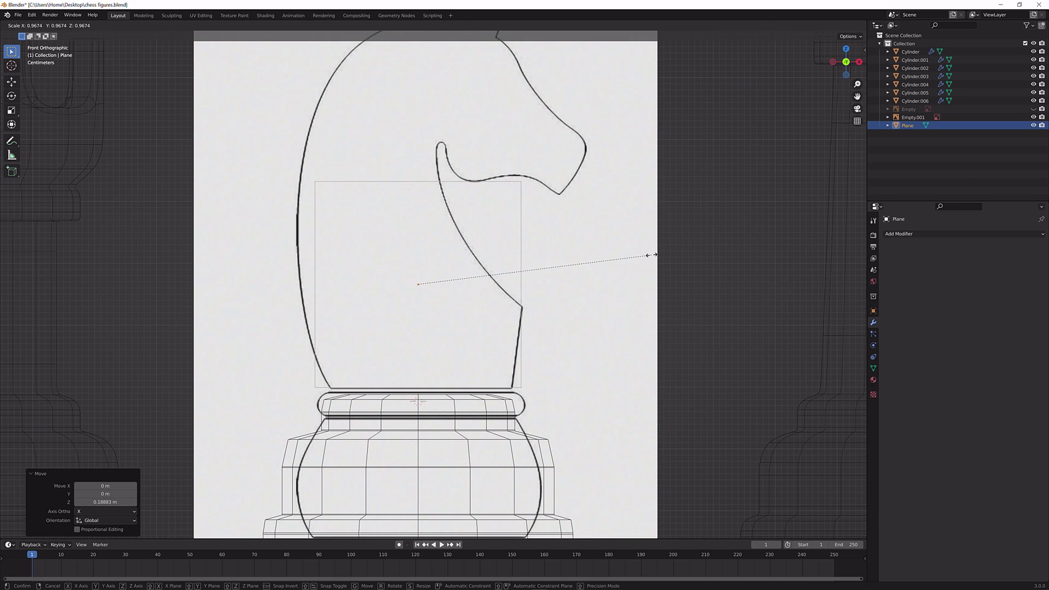
pyautogui.click(652, 256)
pyautogui.press('g')
pyautogui.press('z')
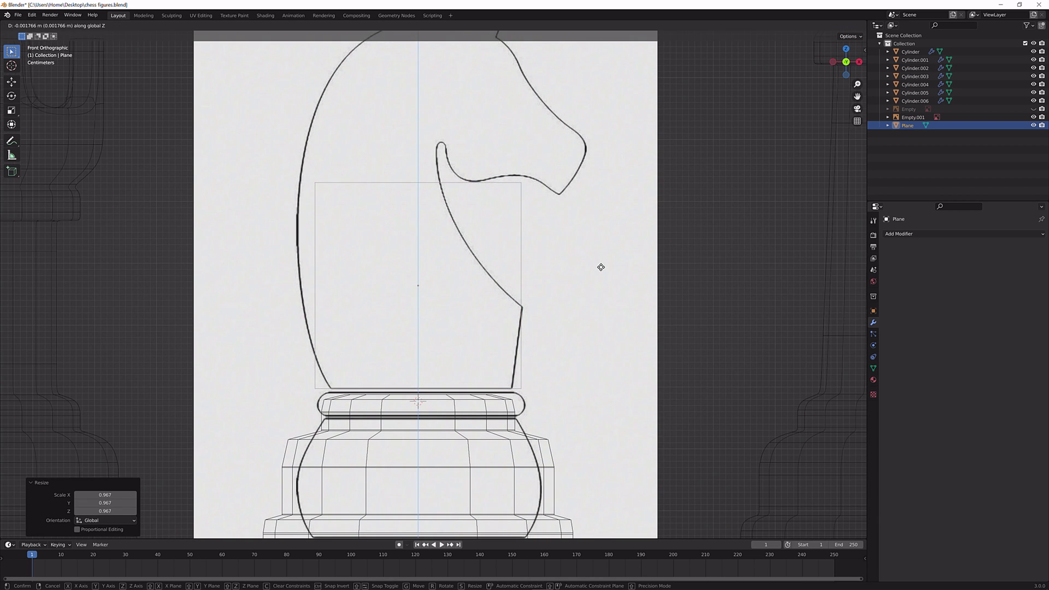
pyautogui.click(601, 274)
pyautogui.scroll(2, 602, 253)
pyautogui.press('Tab')
pyautogui.scroll(-3, 598, 243)
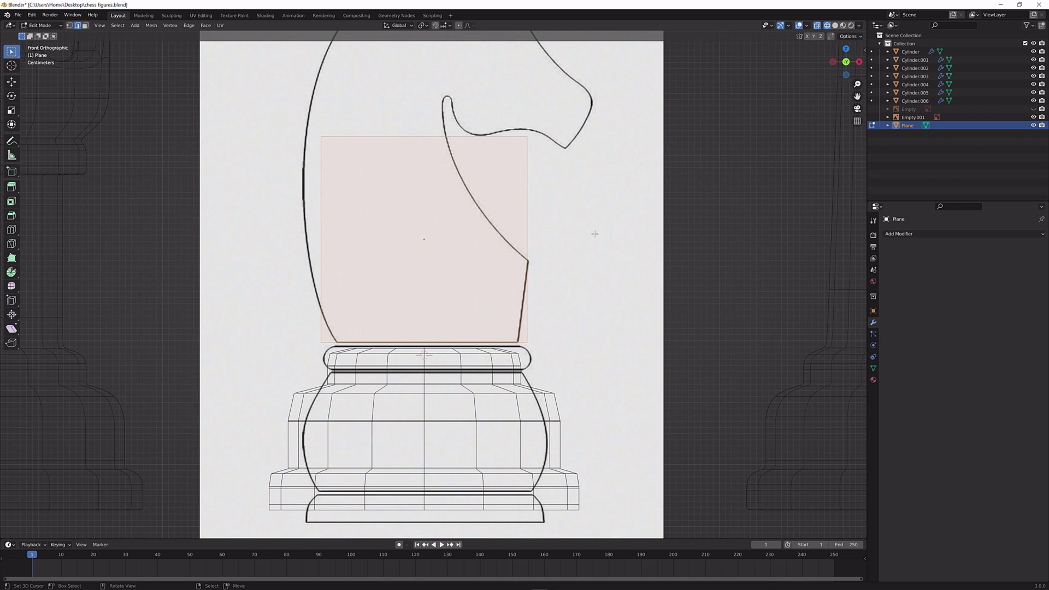
# In vertex mode, slide the bottom-left corner and right edge along X onto the knight outline
pyautogui.press('1')
pyautogui.rightClick(329, 343)
pyautogui.scroll(3, 346, 392)
pyautogui.press('g')
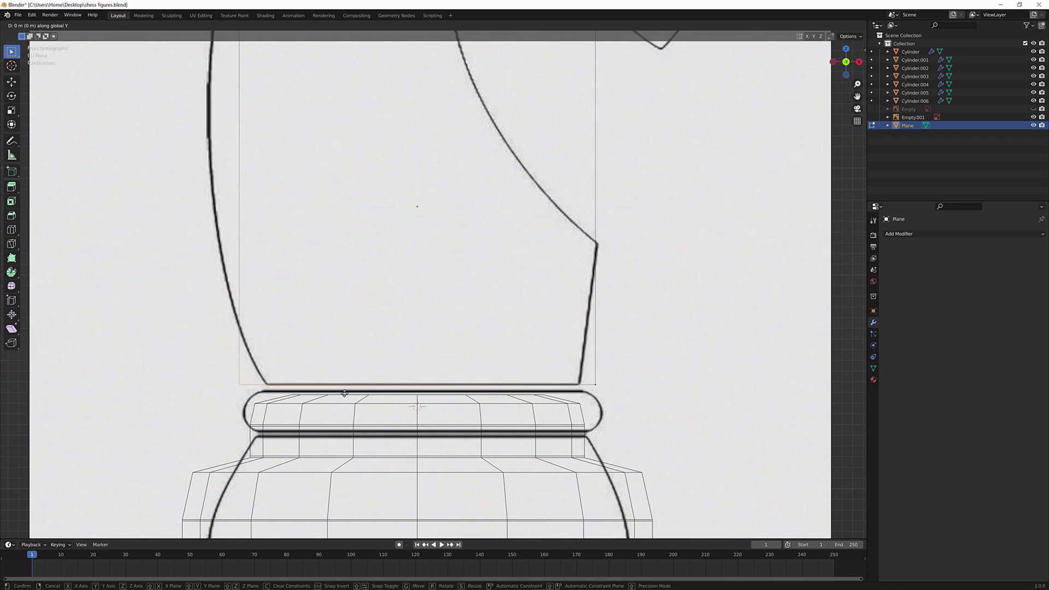
pyautogui.press('x')
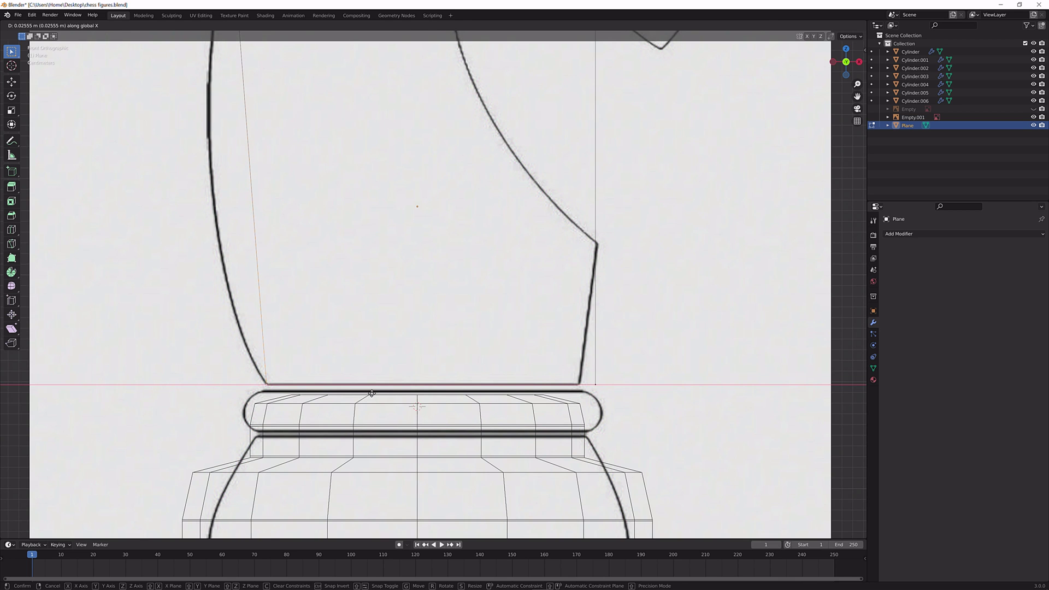
pyautogui.click(372, 393)
pyautogui.click(623, 376)
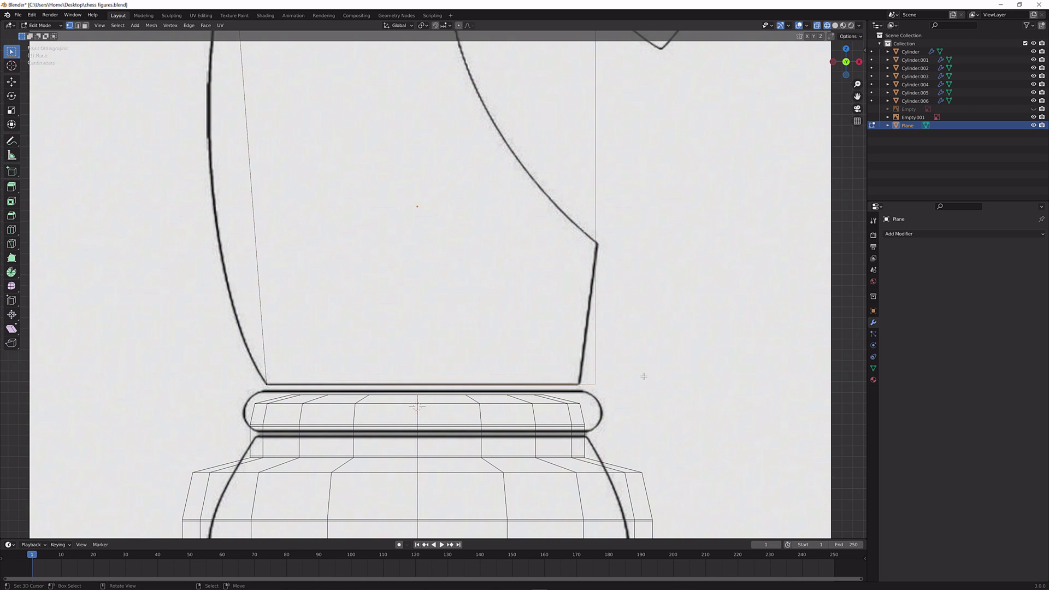
pyautogui.press('g')
pyautogui.press('x')
pyautogui.click(623, 375)
pyautogui.scroll(-3, 607, 288)
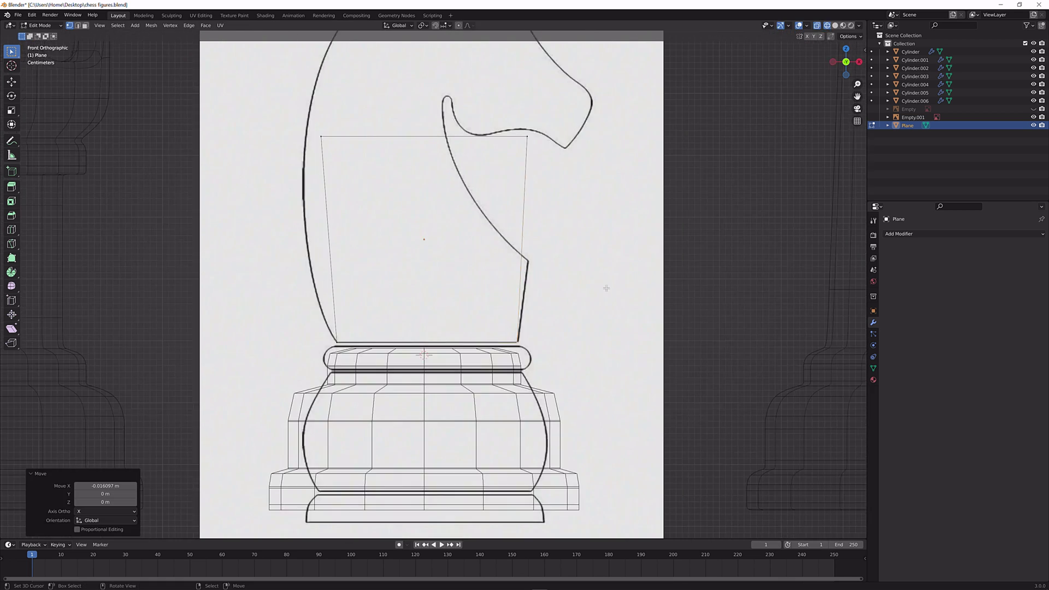
# Drag the top-right and top-left corners down onto the neck outline, forming a slanted top
pyautogui.click(536, 149)
pyautogui.press('g')
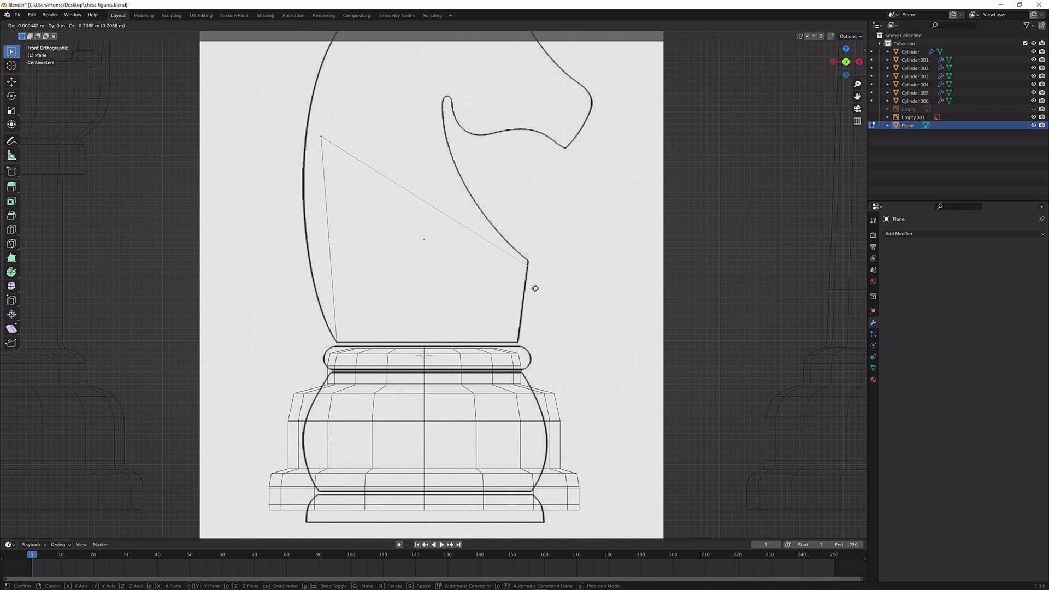
pyautogui.click(536, 283)
pyautogui.click(321, 137)
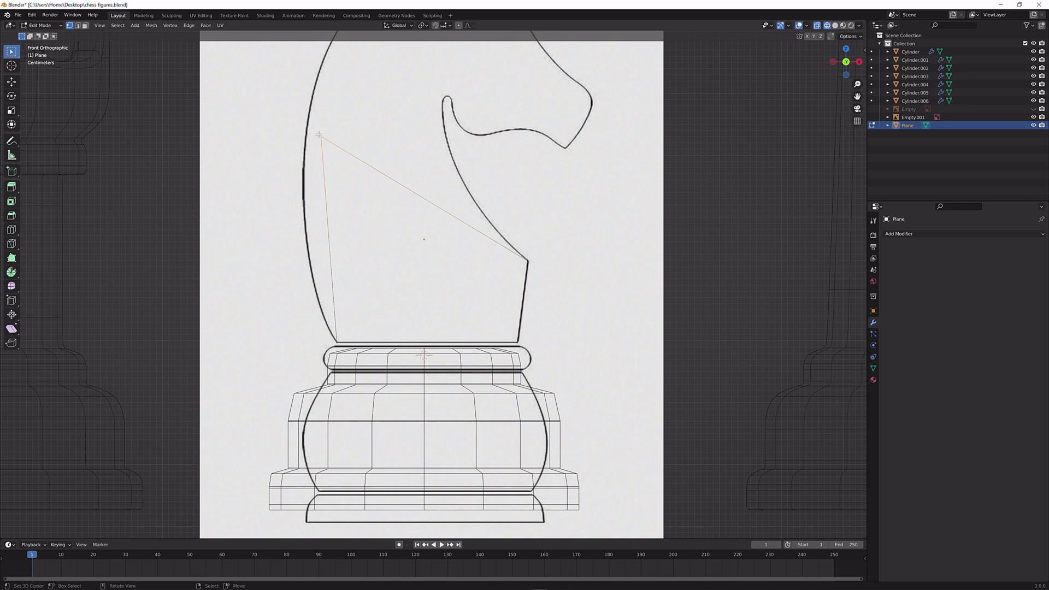
pyautogui.press('g')
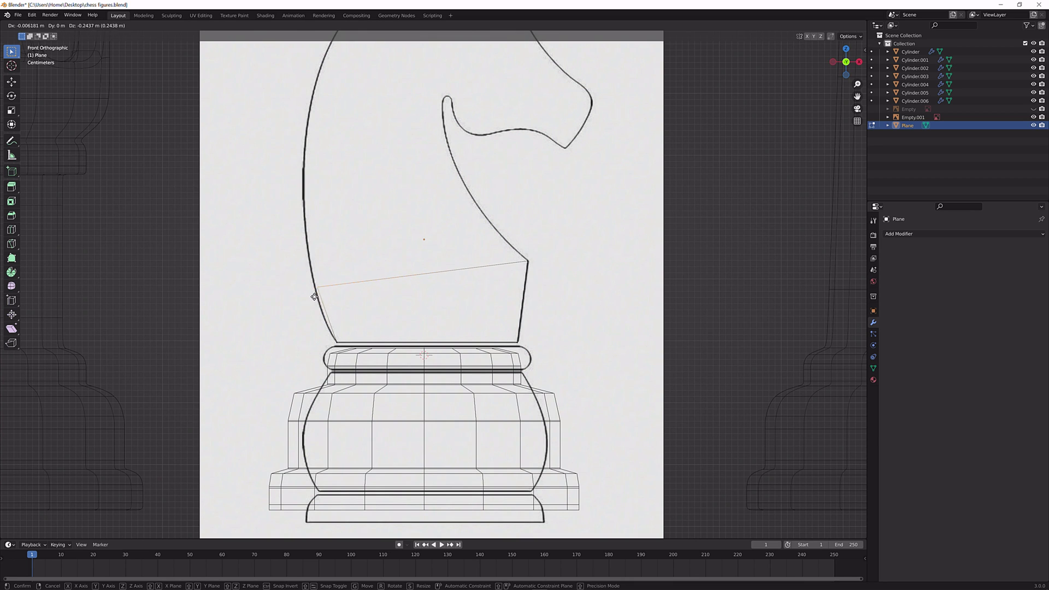
pyautogui.click(313, 297)
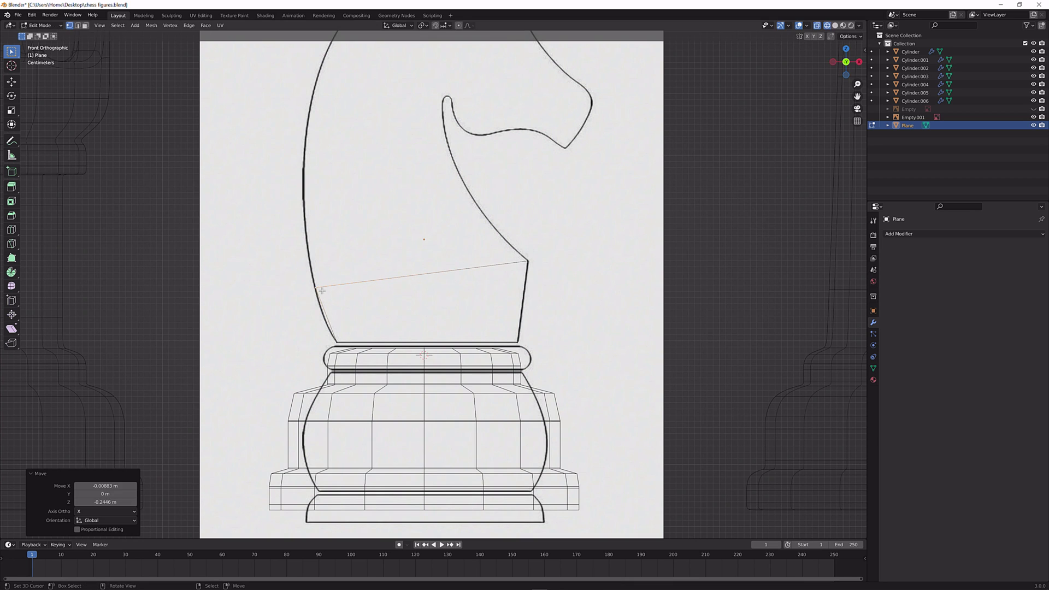
# Select the slanted top edge in edge mode and extrude it upward
pyautogui.click(79, 26)
pyautogui.click(391, 277)
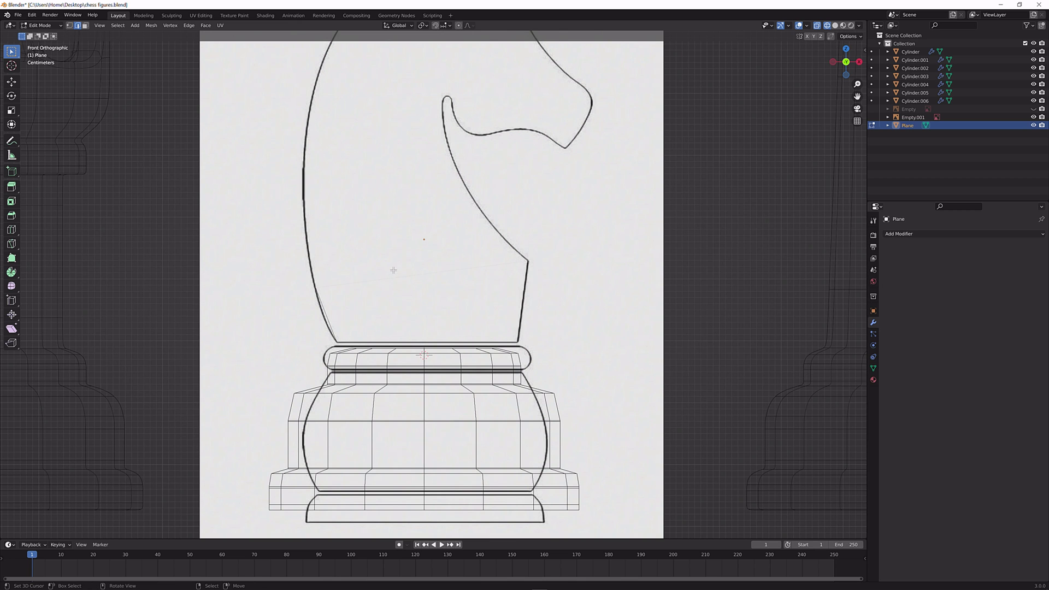
pyautogui.scroll(1, 393, 262)
pyautogui.keyDown('shift'); pyautogui.moveTo(402, 252); pyautogui.dragTo(449, 302, button='middle'); pyautogui.keyUp('shift')
pyautogui.press('e')
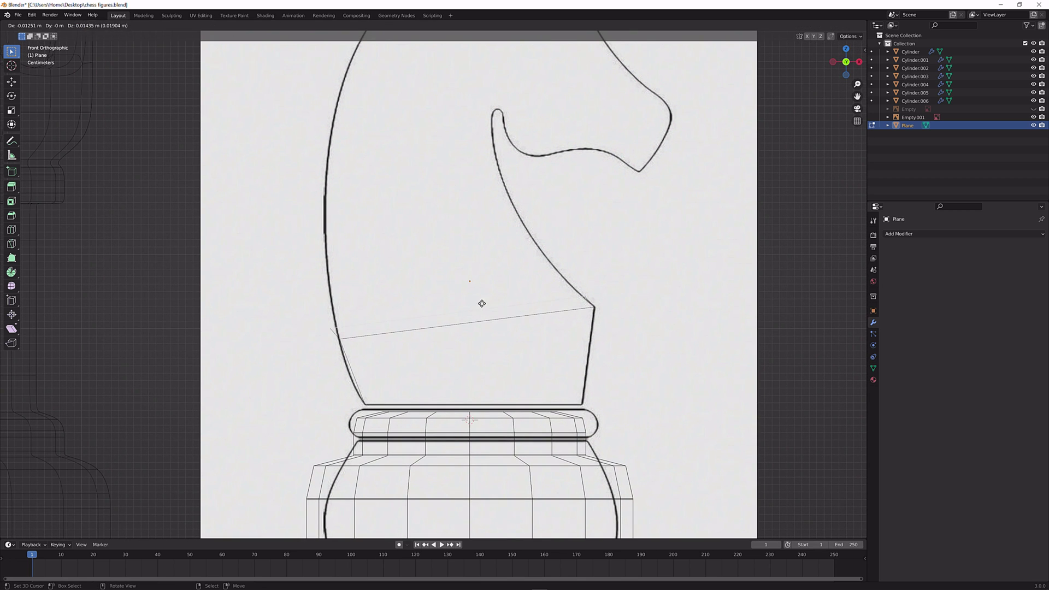
# Place the extruded edge higher on the neck, then extrude another row up toward the jaw
pyautogui.click(482, 191)
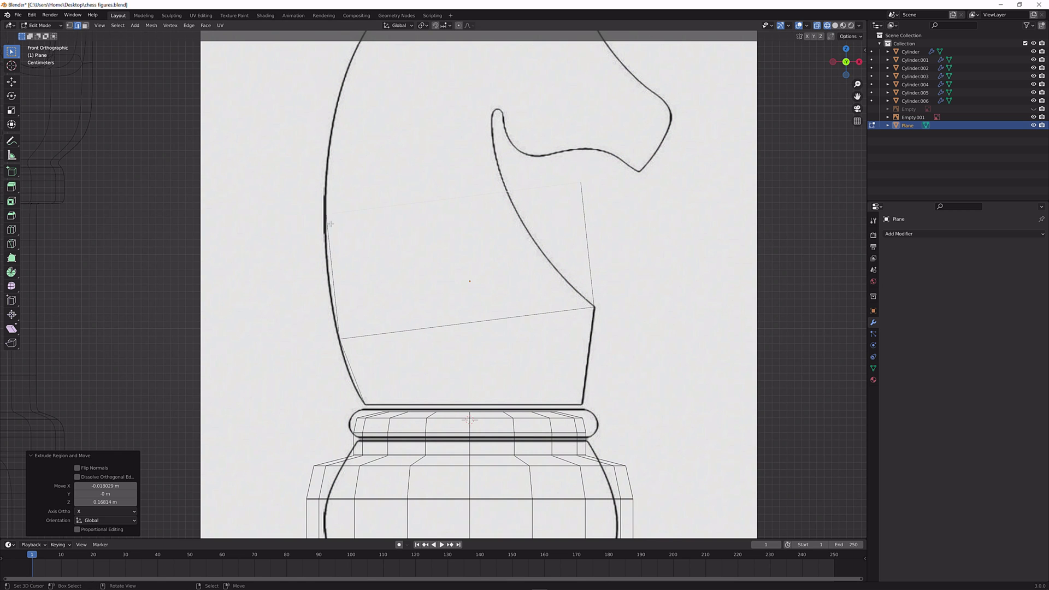
pyautogui.scroll(1, 382, 204)
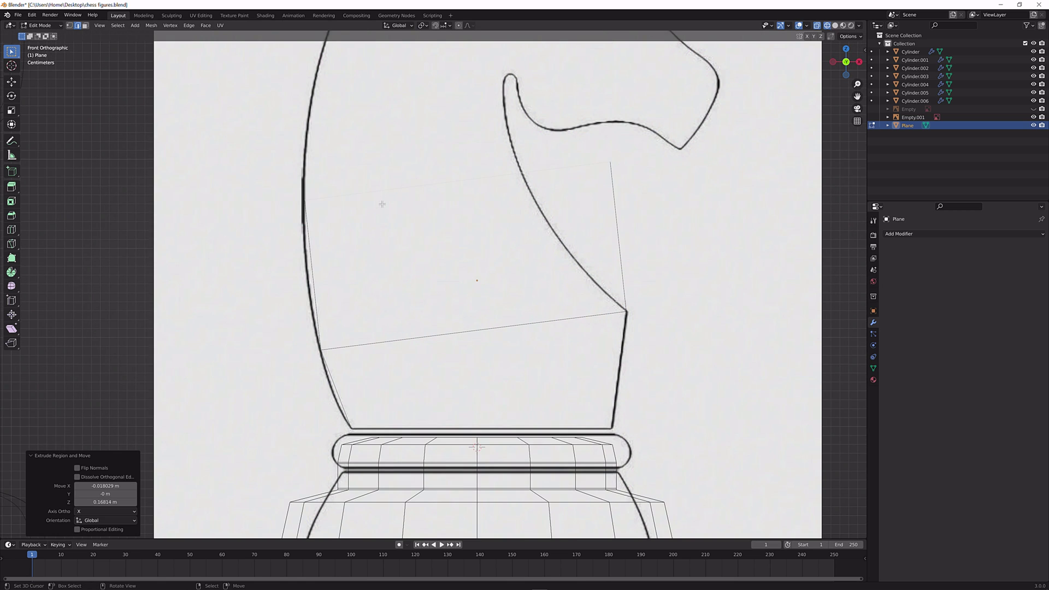
pyautogui.click(68, 25)
pyautogui.keyDown('shift'); pyautogui.moveTo(440, 216); pyautogui.dragTo(428, 310, button='middle'); pyautogui.keyUp('shift')
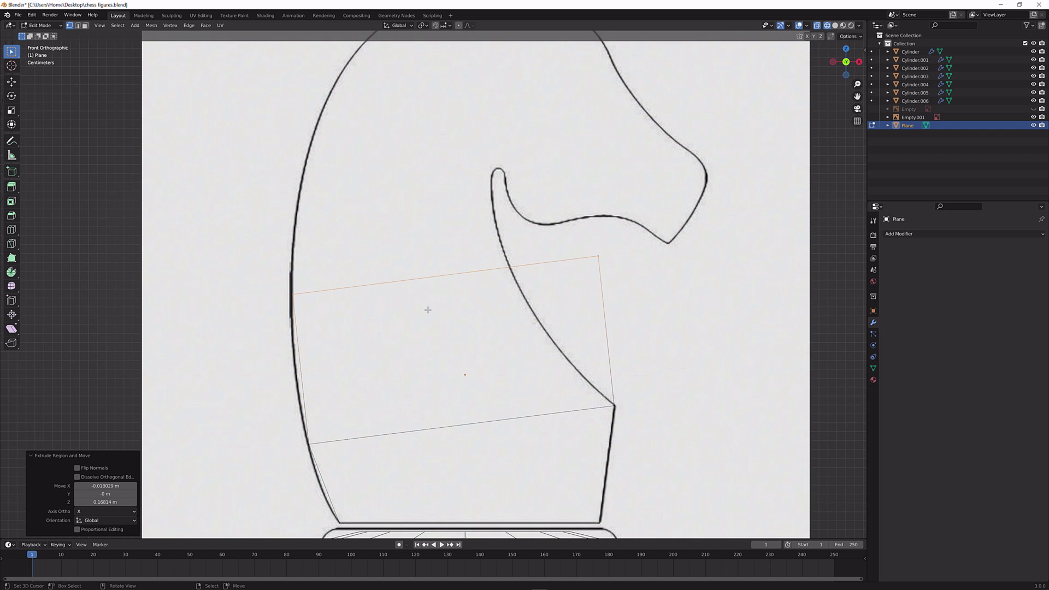
pyautogui.press('e')
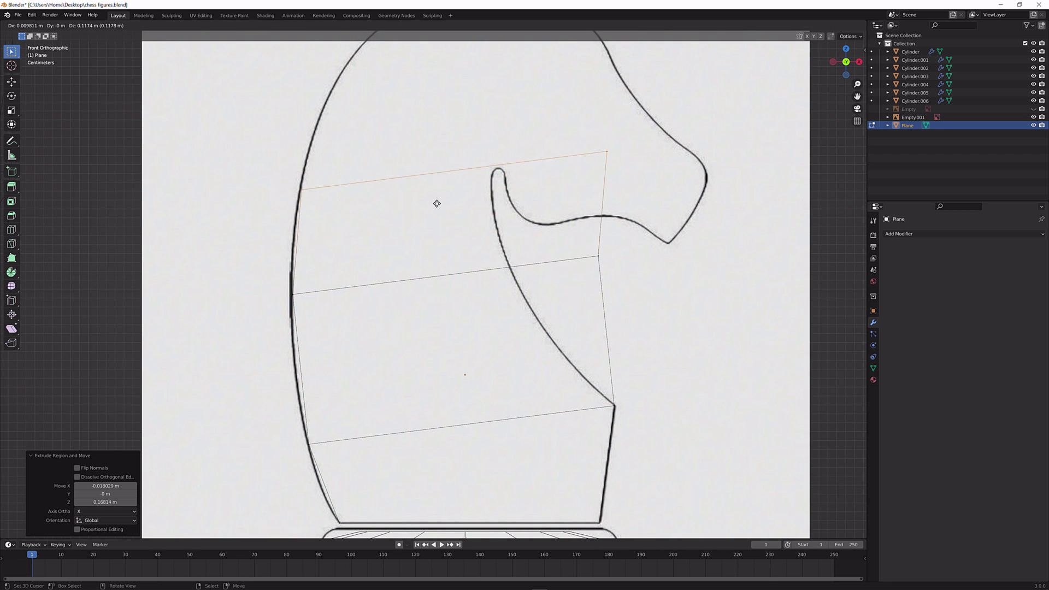
pyautogui.click(437, 205)
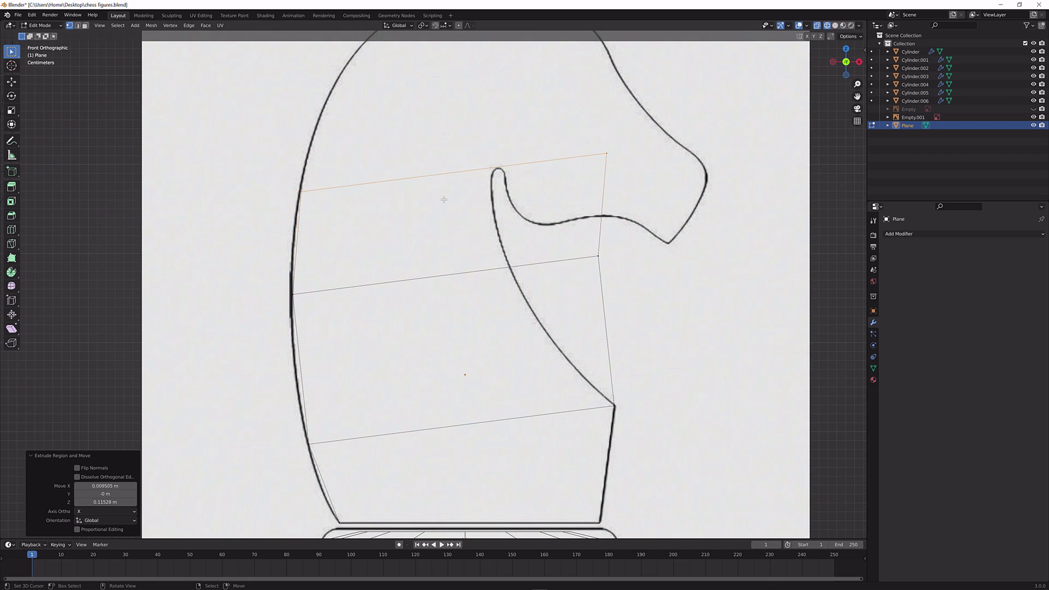
# Pull the top-right vertex onto the jaw and the middle-right vertex onto the neck outline
pyautogui.click(612, 158)
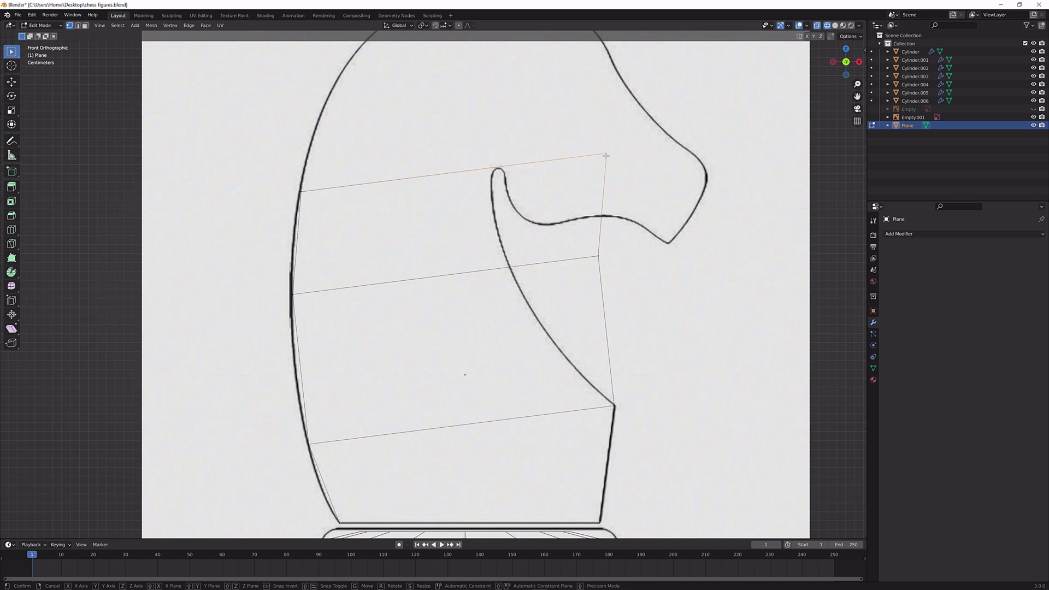
pyautogui.press('g')
pyautogui.click(547, 208)
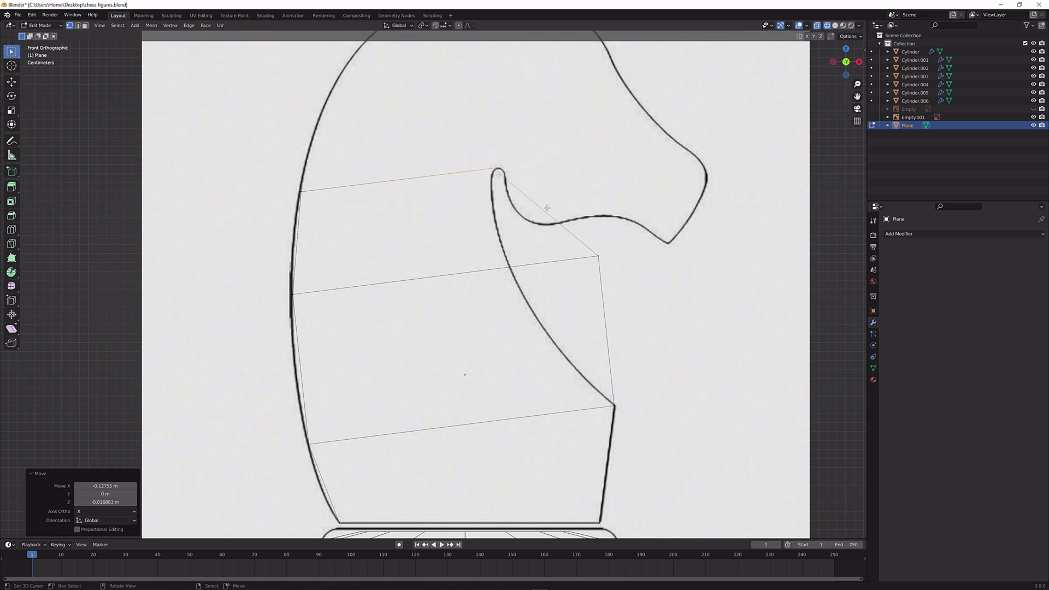
pyautogui.click(590, 251)
pyautogui.press('g')
pyautogui.click(499, 263)
pyautogui.keyDown('shift'); pyautogui.moveTo(535, 311); pyautogui.dragTo(523, 231, button='middle'); pyautogui.keyUp('shift')
pyautogui.hotkey('ctrl', 'r')
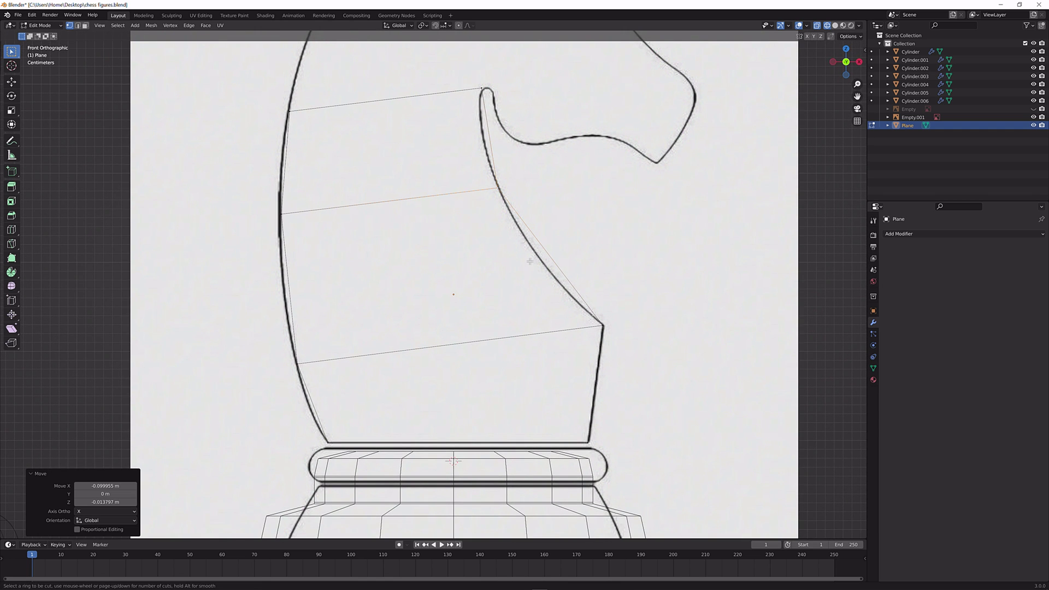
# Cut a centred loop across the neck and set both its end vertices onto the outline
pyautogui.click(540, 255)
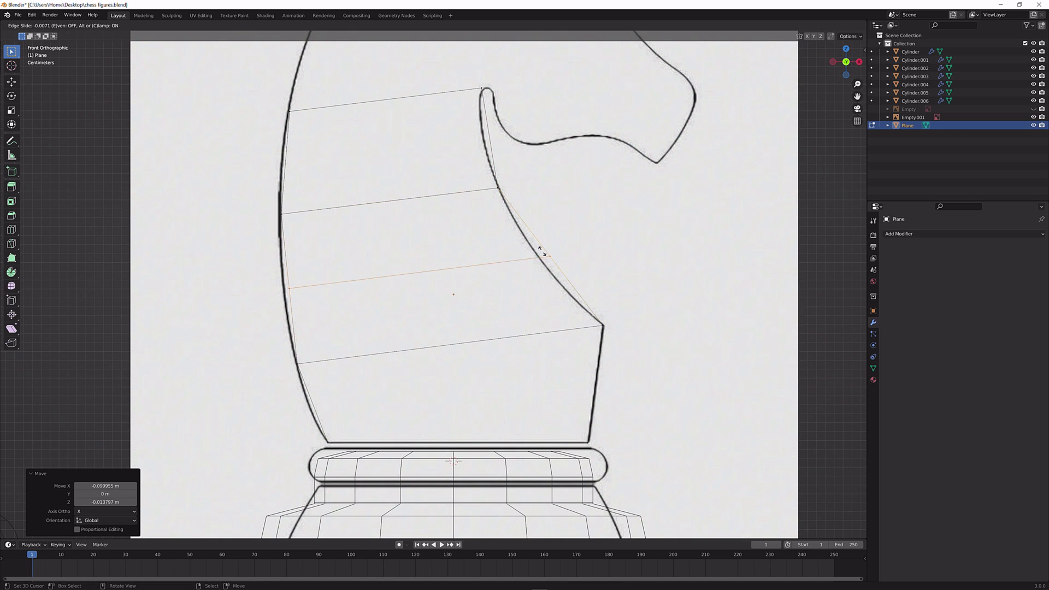
pyautogui.rightClick(569, 263)
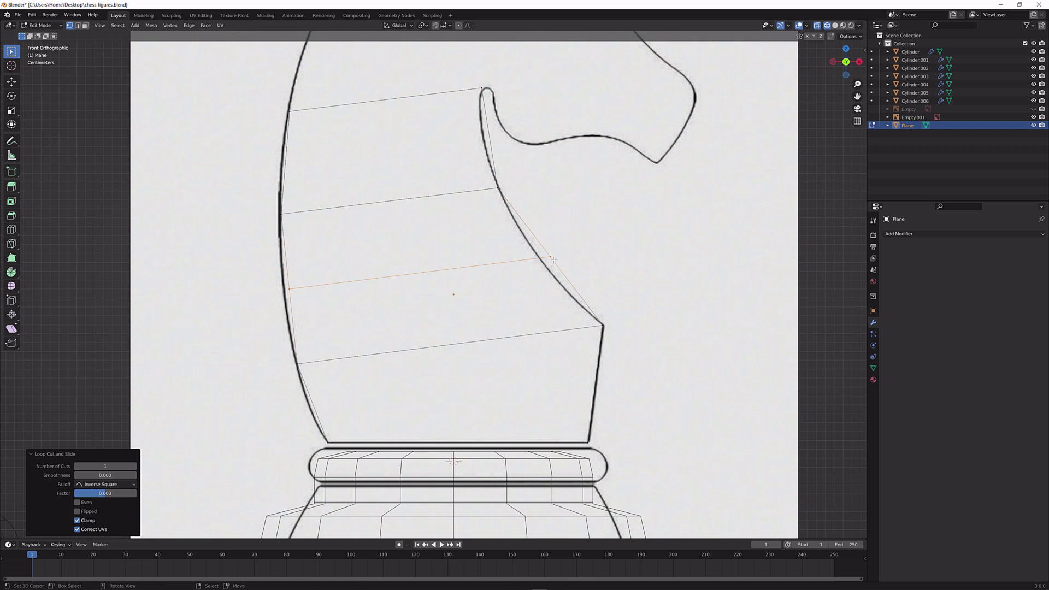
pyautogui.rightClick(557, 263)
pyautogui.press('g')
pyautogui.click(547, 265)
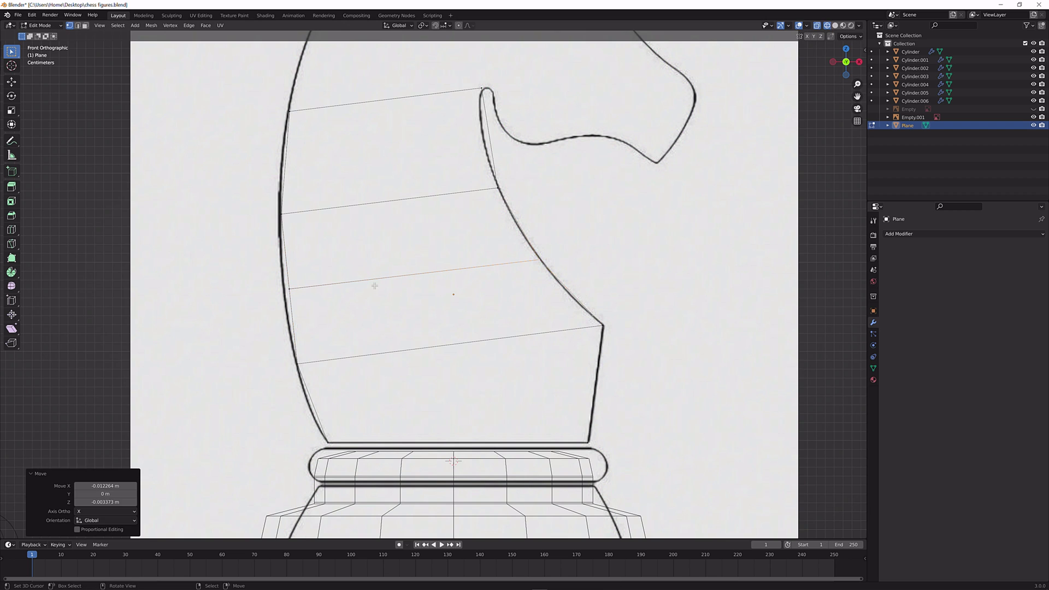
pyautogui.click(294, 290)
pyautogui.press('g')
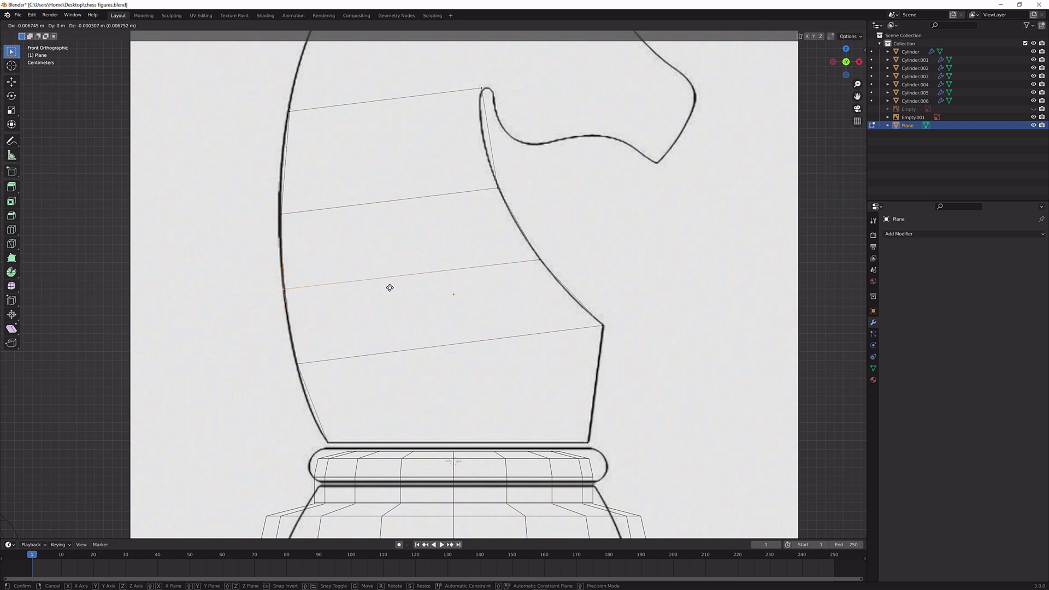
pyautogui.click(389, 288)
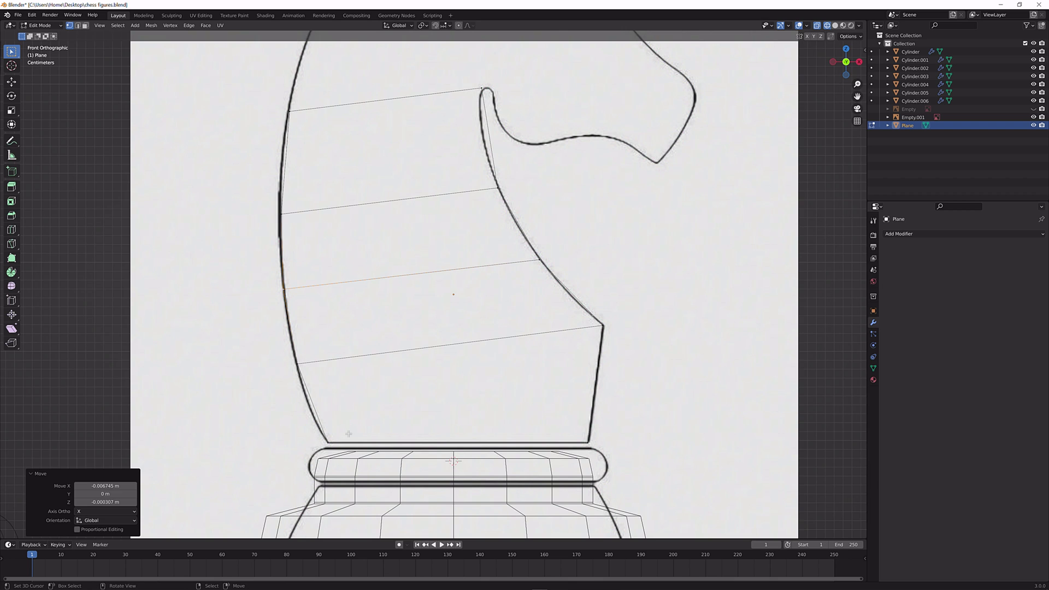
# Add a centred loop near the bottom row and place its left vertex on the neck outline
pyautogui.hotkey('ctrl', 'r')
pyautogui.click(566, 378)
pyautogui.rightClick(566, 380)
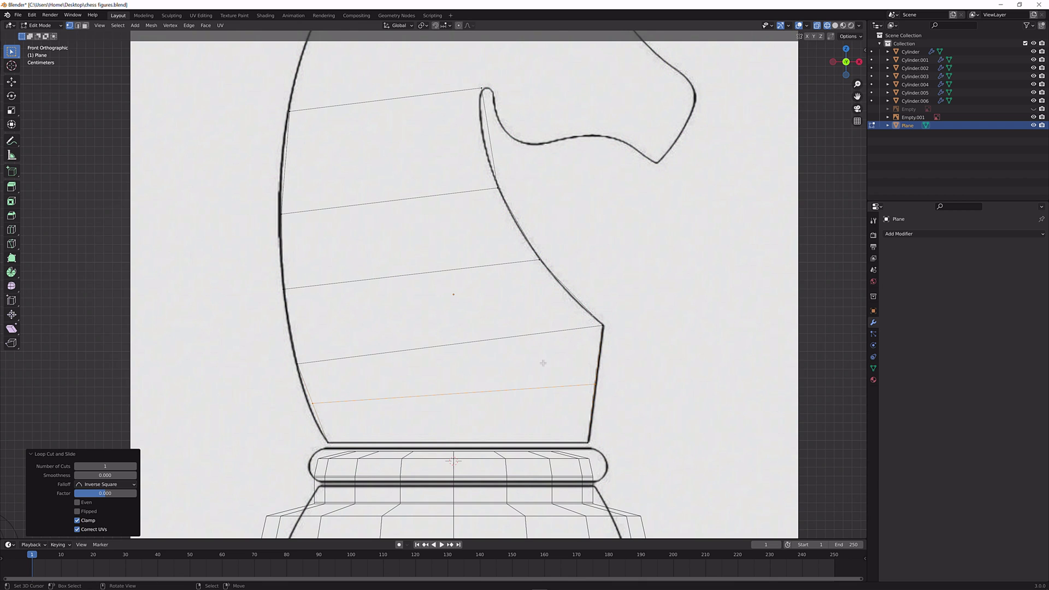
pyautogui.click(313, 404)
pyautogui.press('g')
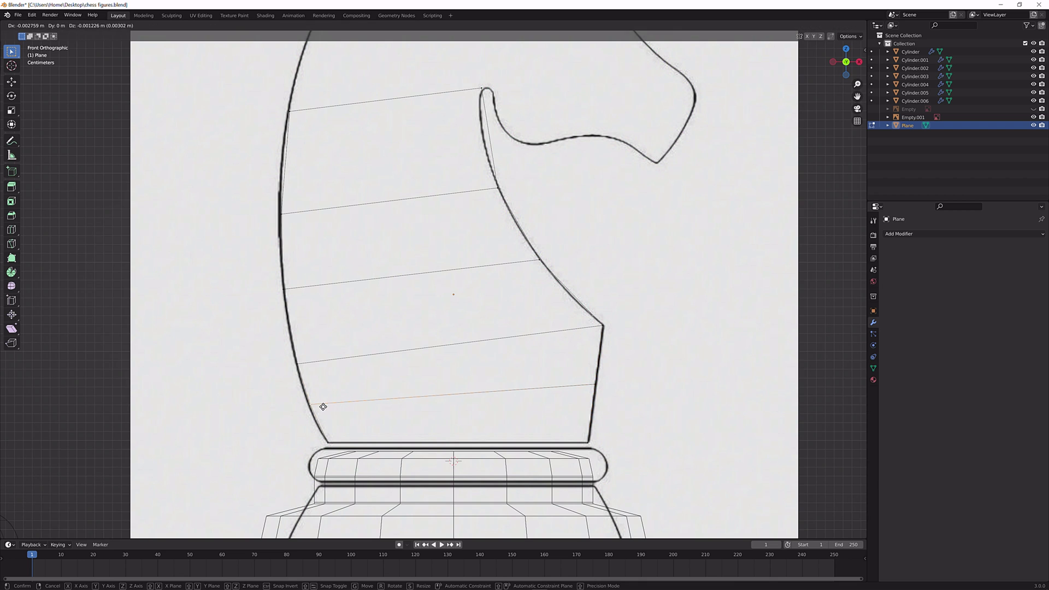
pyautogui.click(322, 407)
pyautogui.scroll(-5, 322, 407)
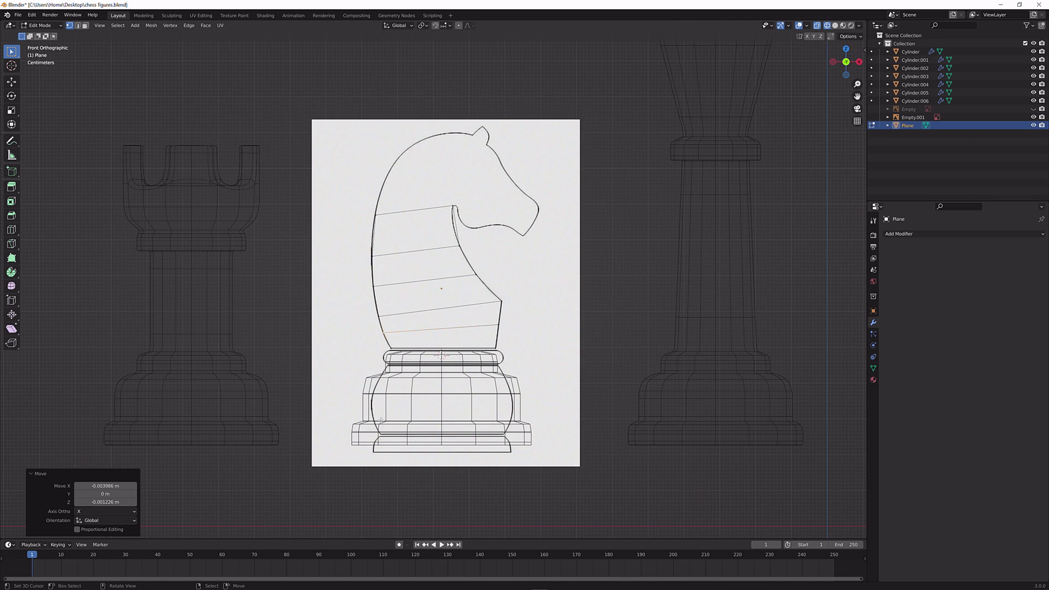
# Cut a loop across the top face and nudge both its ends onto the outline
pyautogui.keyDown('shift'); pyautogui.moveTo(384, 452); pyautogui.dragTo(379, 483, button='middle'); pyautogui.keyUp('shift')
pyautogui.scroll(3, 417, 412)
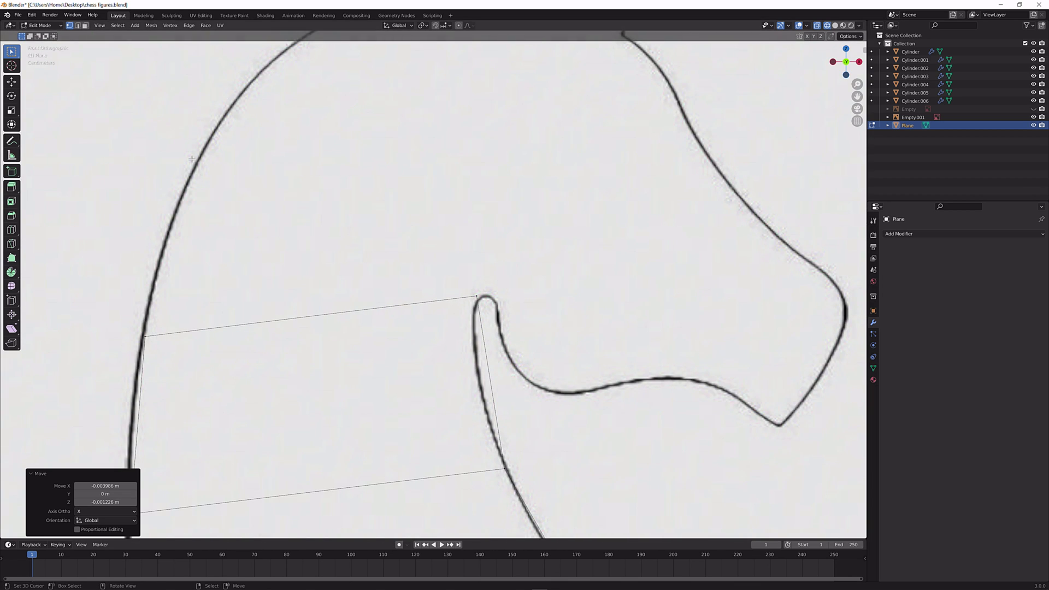
pyautogui.click(174, 338)
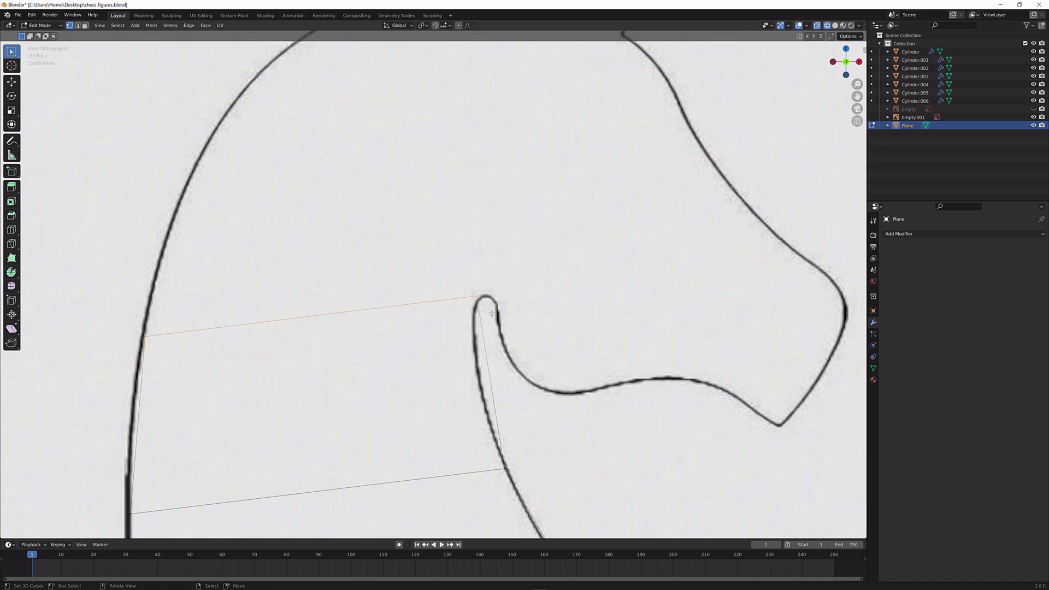
pyautogui.scroll(-1, 492, 313)
pyautogui.hotkey('ctrl', 'r')
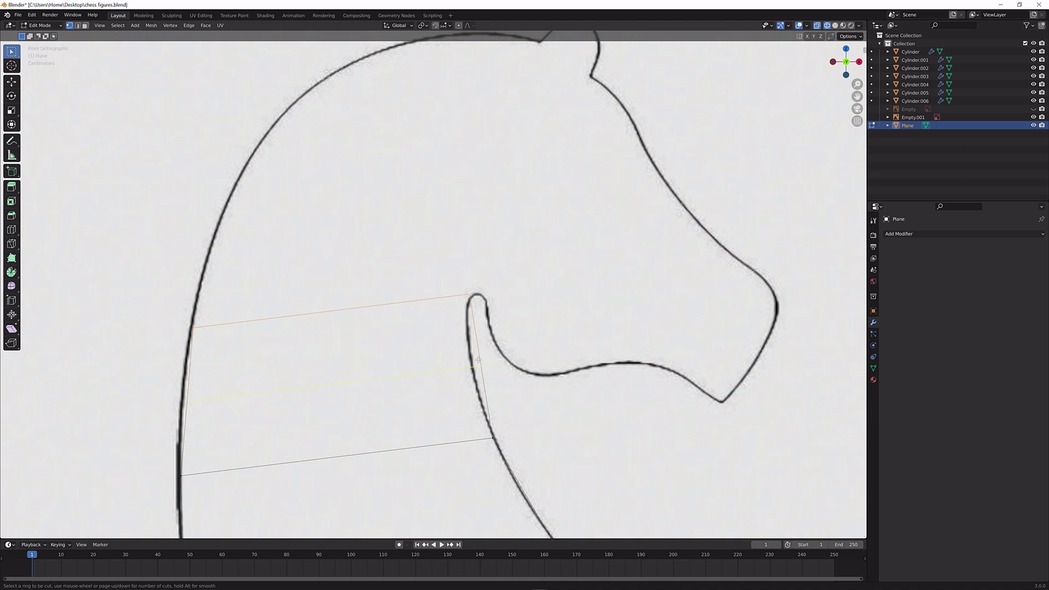
pyautogui.click(479, 359)
pyautogui.moveTo(482, 366); pyautogui.dragTo(479, 365)
pyautogui.moveTo(187, 401); pyautogui.dragTo(183, 402)
# Extrude the top edge upward into the head to form a new face
pyautogui.click(454, 294)
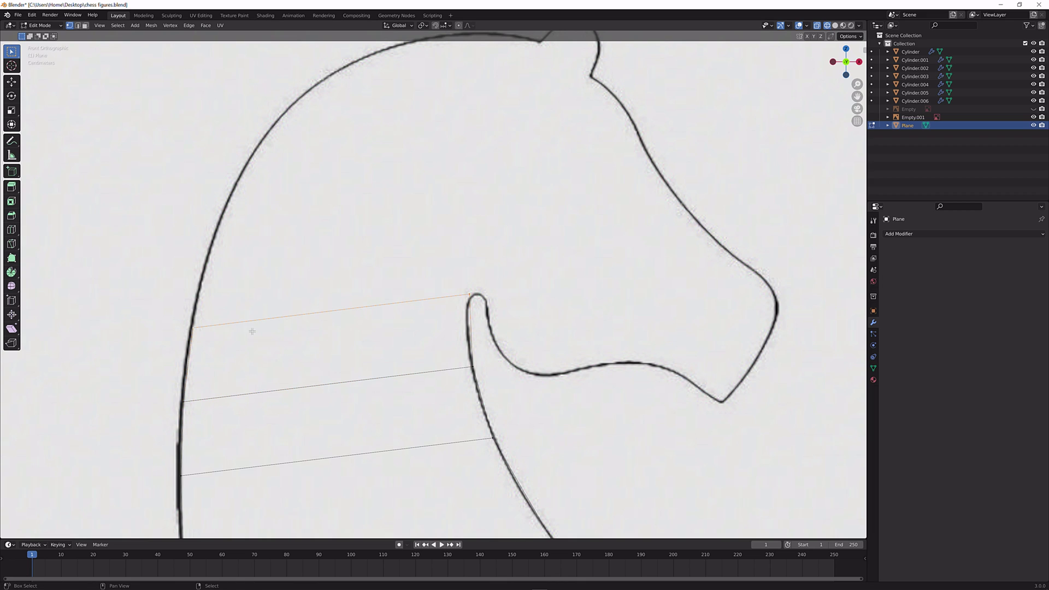
pyautogui.press('e')
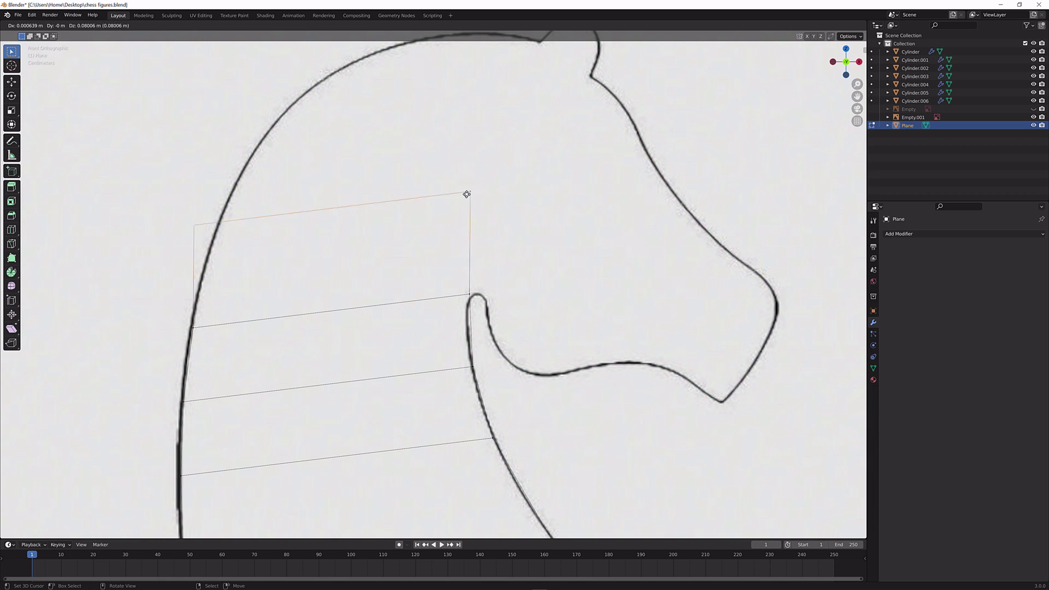
pyautogui.click(460, 174)
pyautogui.keyDown('shift'); pyautogui.click(269, 311); pyautogui.keyUp('shift')
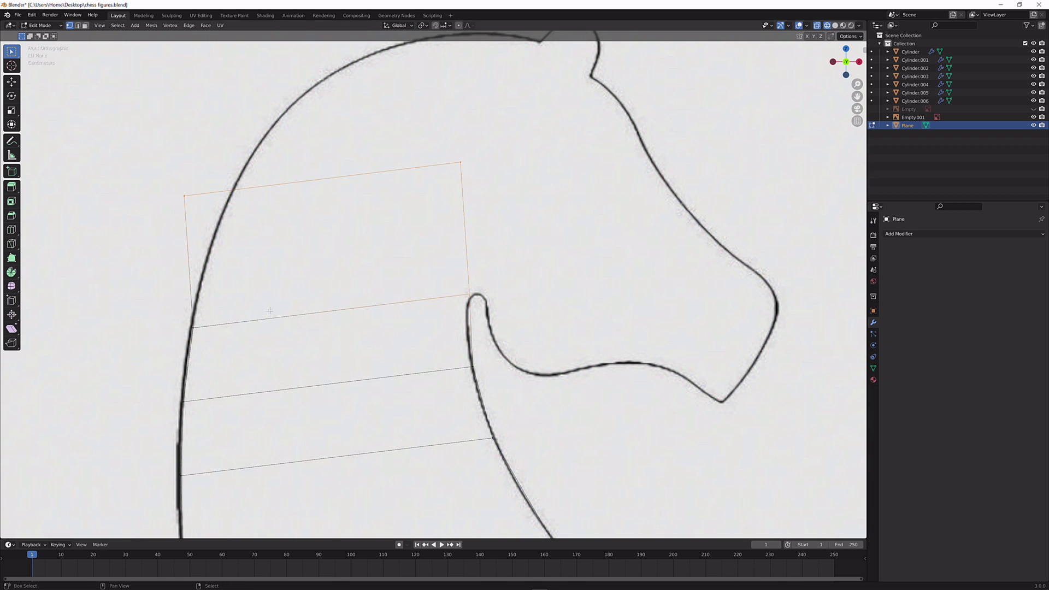
pyautogui.press('g')
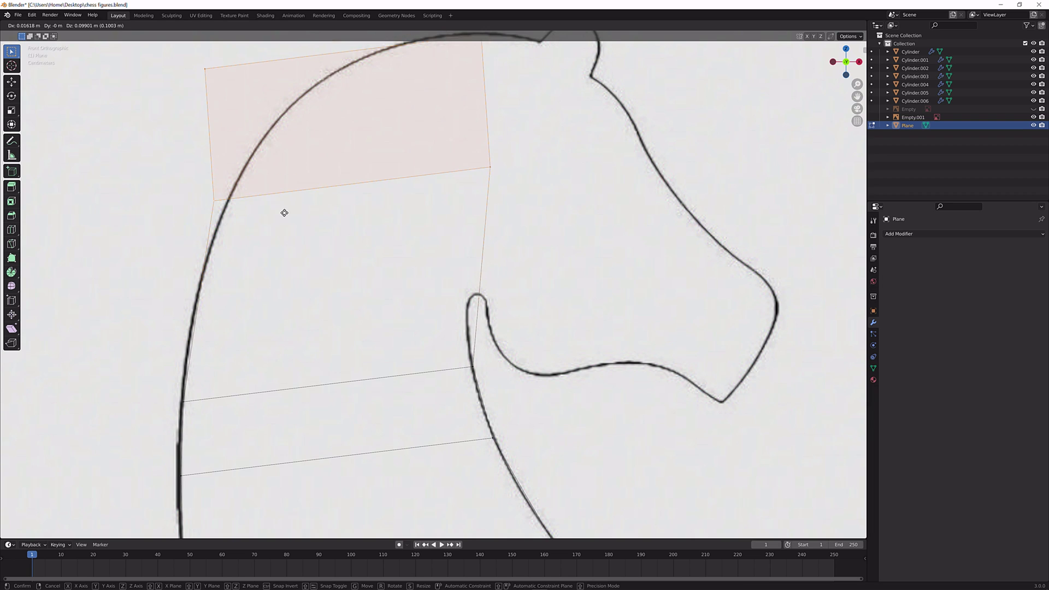
pyautogui.press('Escape')
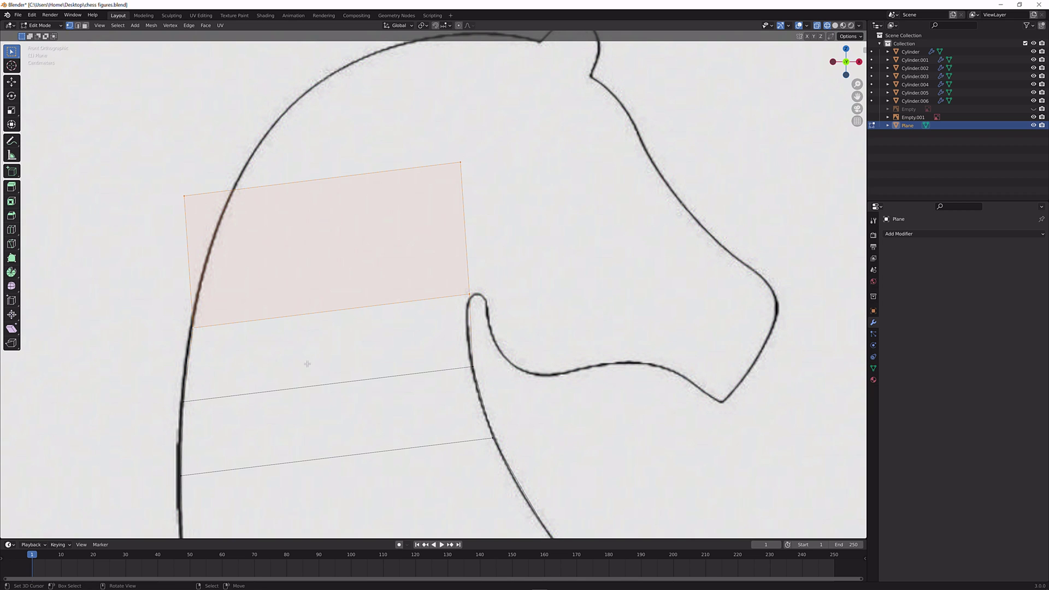
pyautogui.scroll(-3, 278, 407)
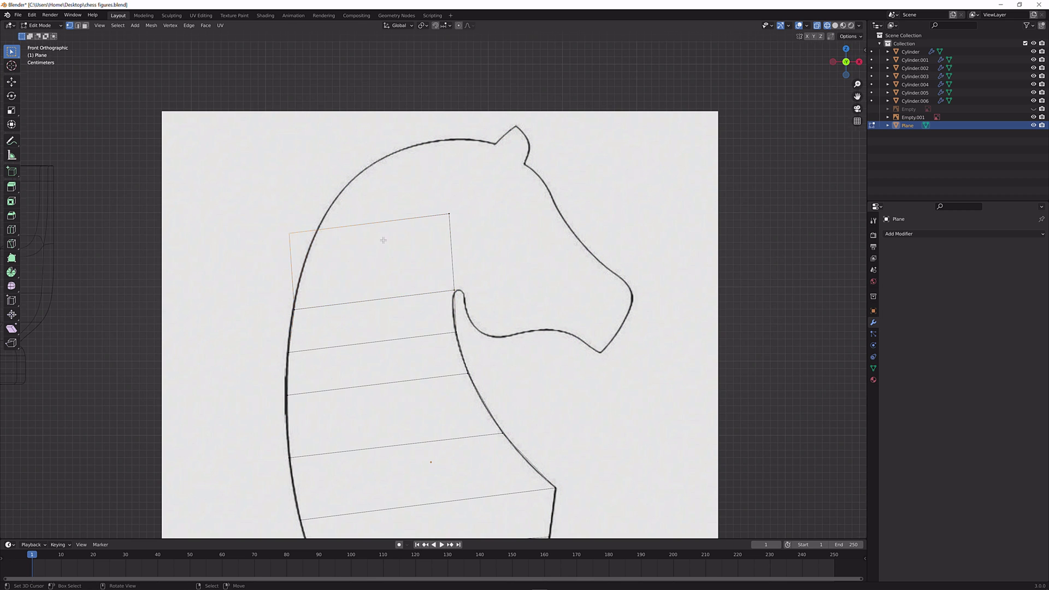
pyautogui.scroll(4, 383, 240)
# Set the new face's top-left and top-right corners onto the head outline near the ear
pyautogui.press('g')
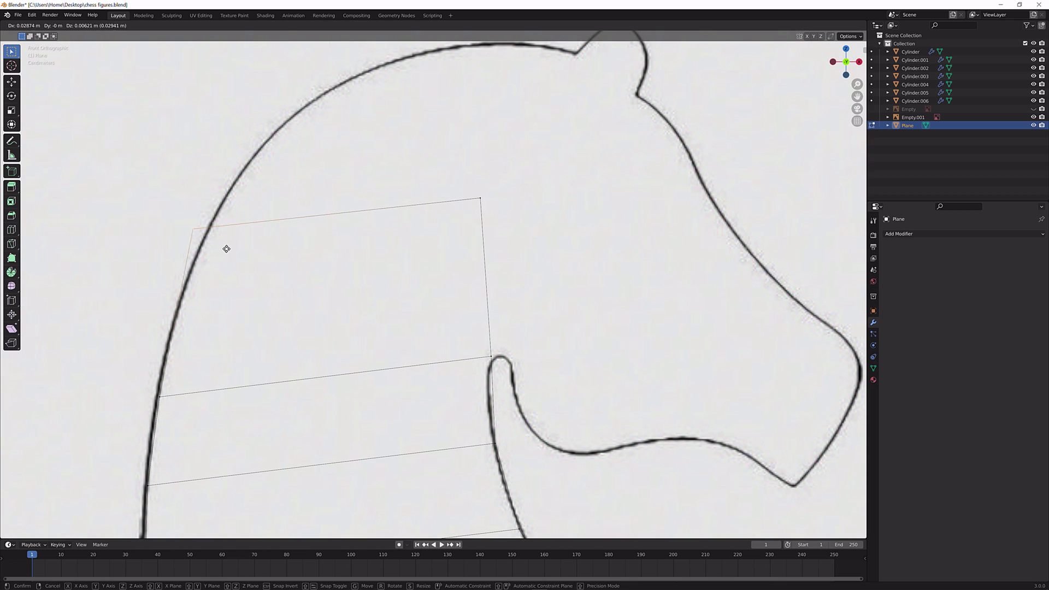
pyautogui.click(245, 242)
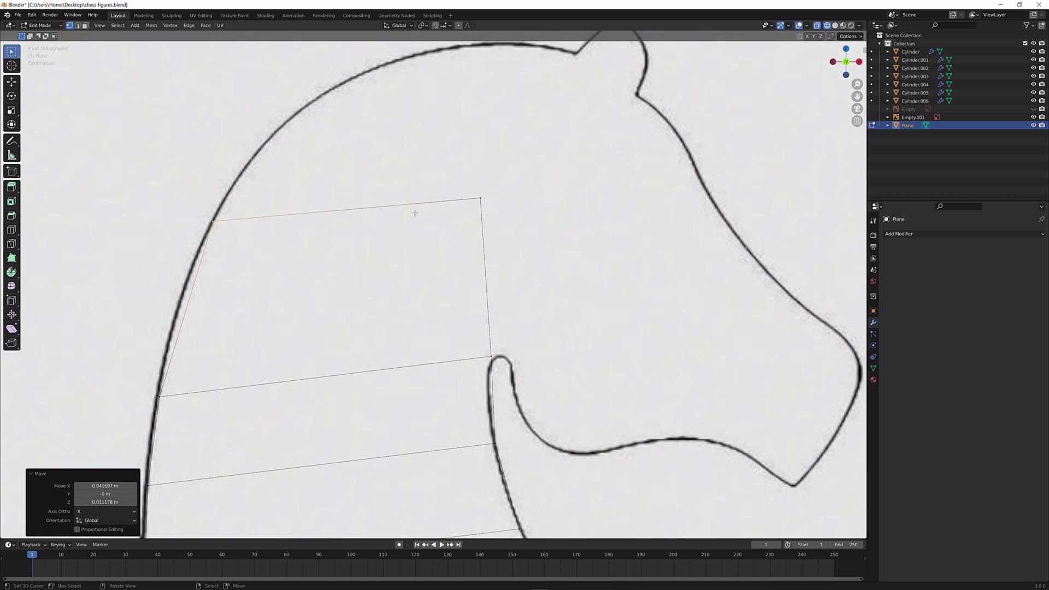
pyautogui.click(482, 207)
pyautogui.press('g')
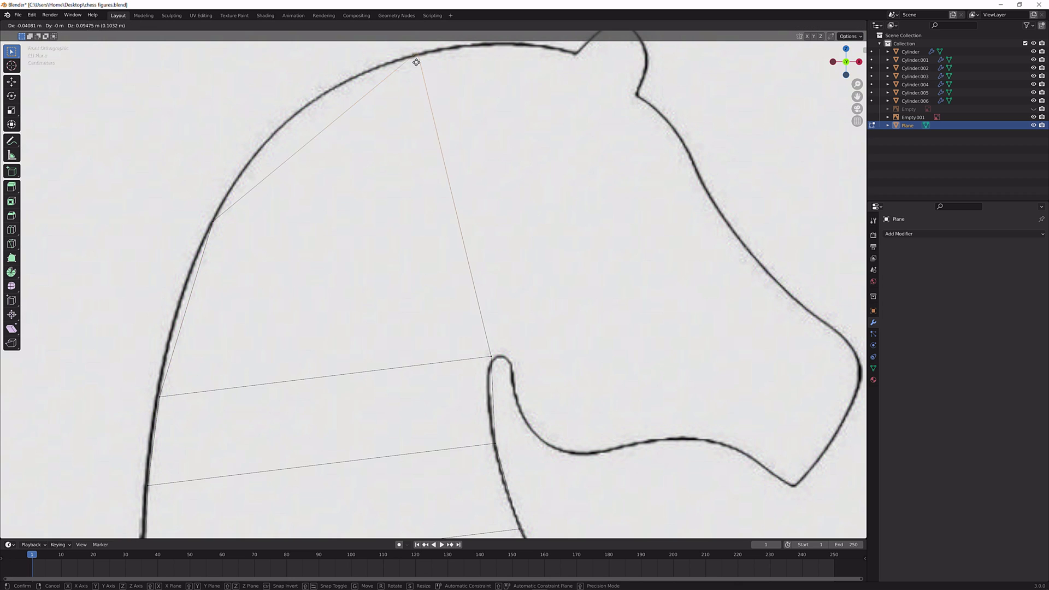
pyautogui.click(427, 63)
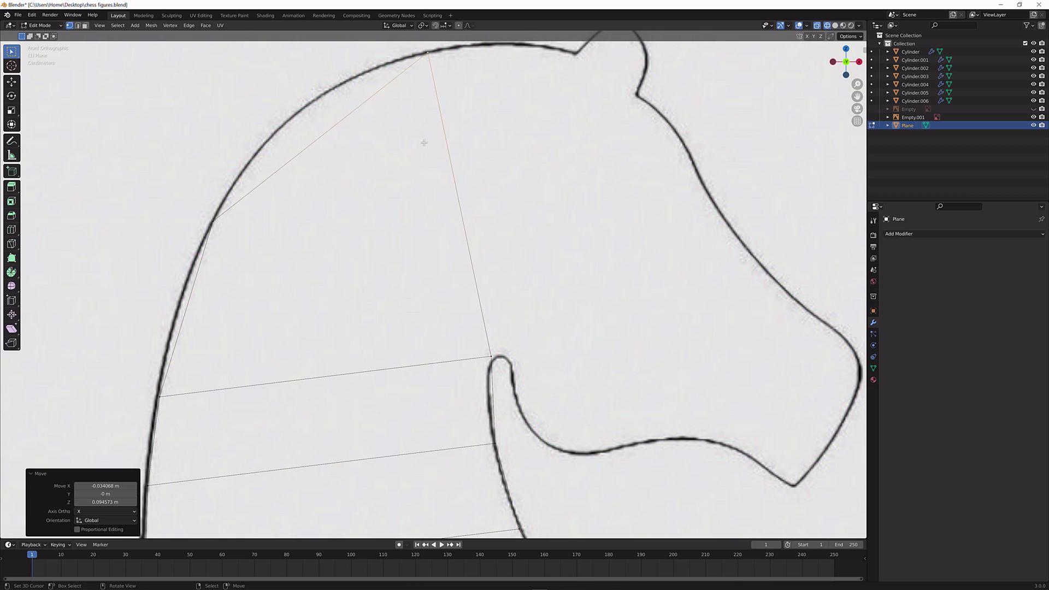
pyautogui.scroll(-4, 405, 164)
pyautogui.scroll(-1, 405, 164)
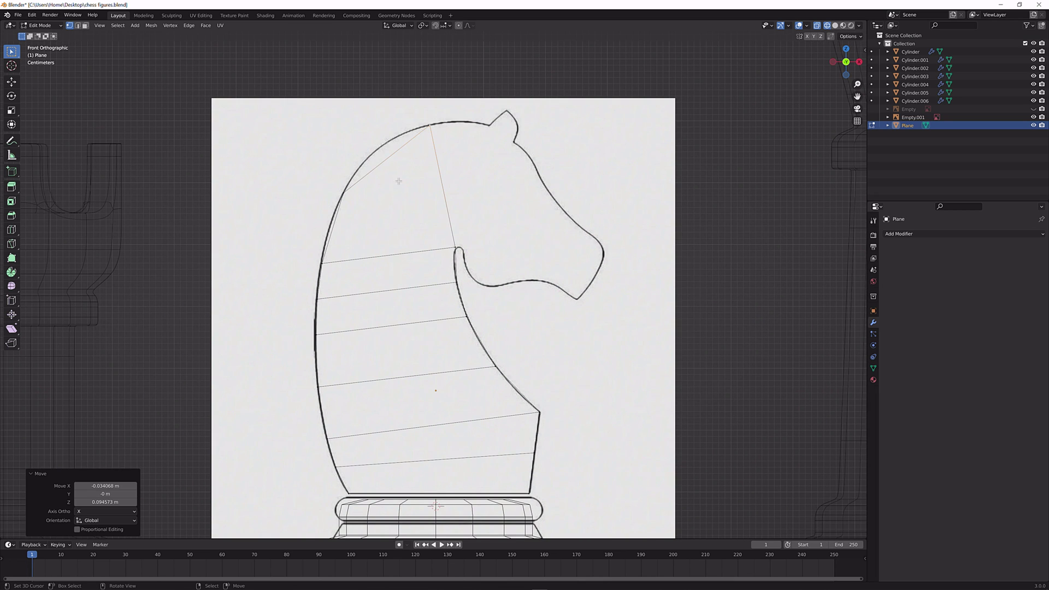
pyautogui.scroll(1, 381, 260)
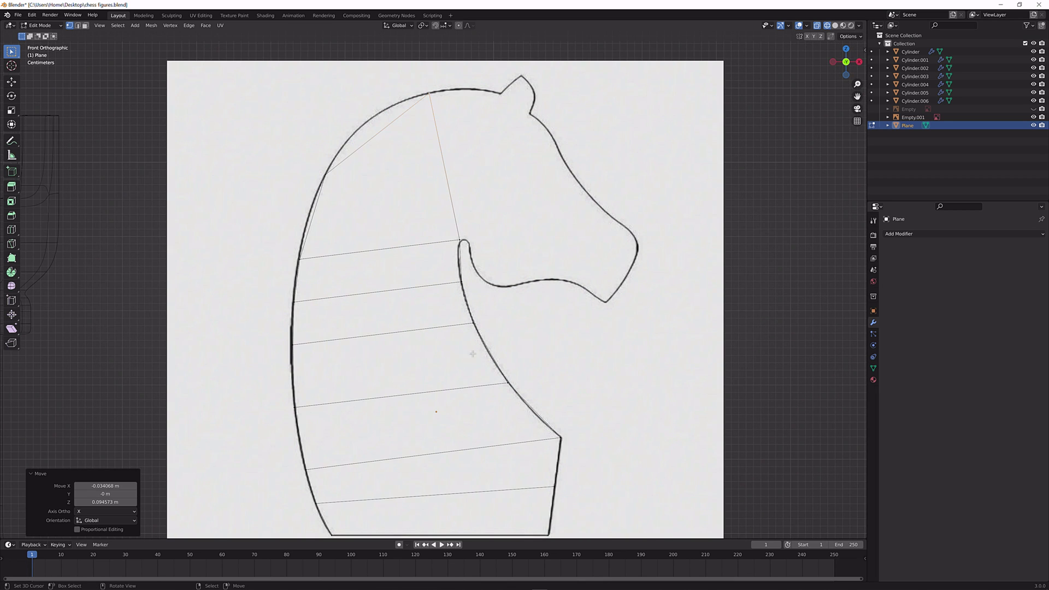
pyautogui.scroll(-2, 473, 354)
pyautogui.hotkey('ctrl', 'r')
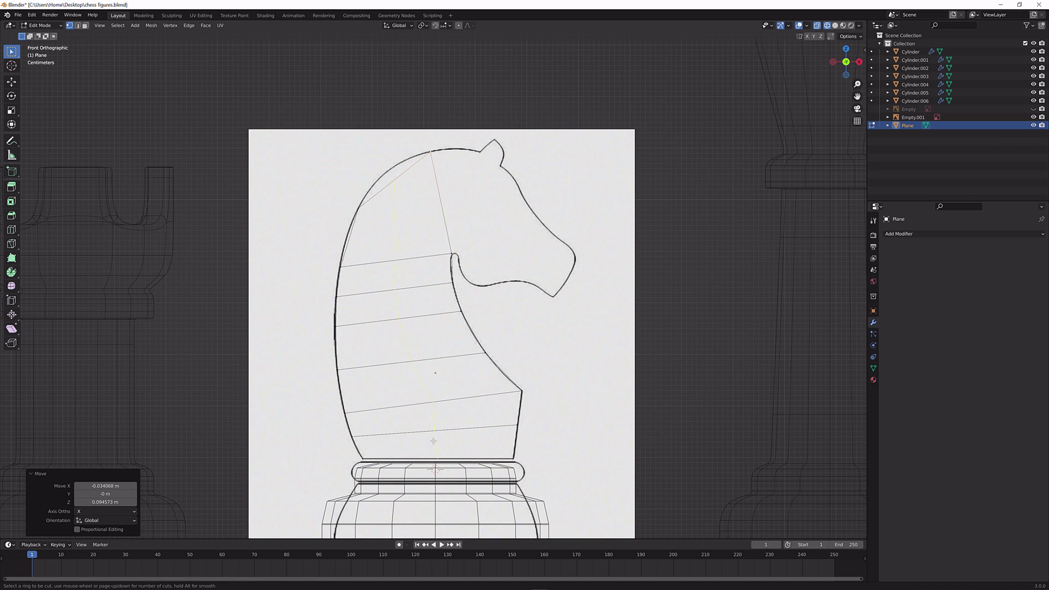
# Add a centred vertical loop down the neck and set its top vertex on the head outline
pyautogui.click(433, 440)
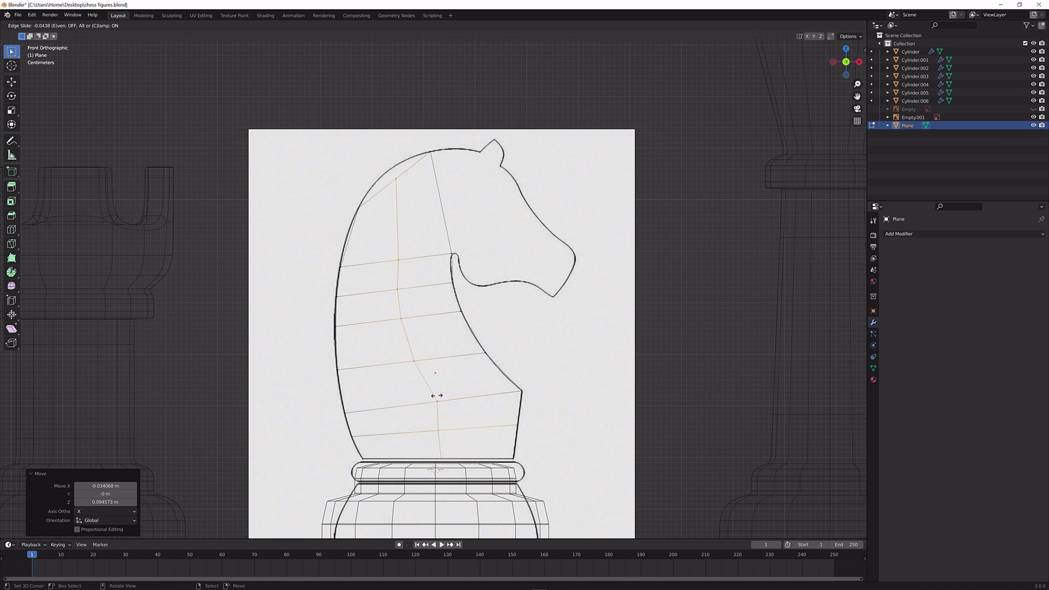
pyautogui.rightClick(414, 345)
pyautogui.scroll(2, 413, 292)
pyautogui.click(382, 162)
pyautogui.scroll(1, 384, 172)
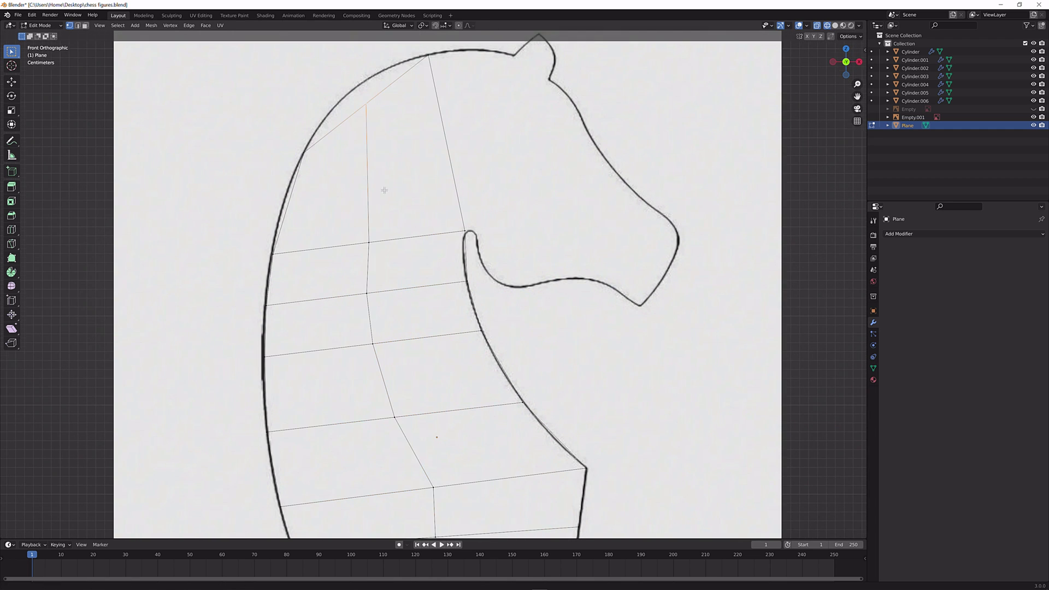
pyautogui.keyDown('shift'); pyautogui.moveTo(384, 188); pyautogui.dragTo(402, 290, button='middle'); pyautogui.keyUp('shift')
pyautogui.press('g')
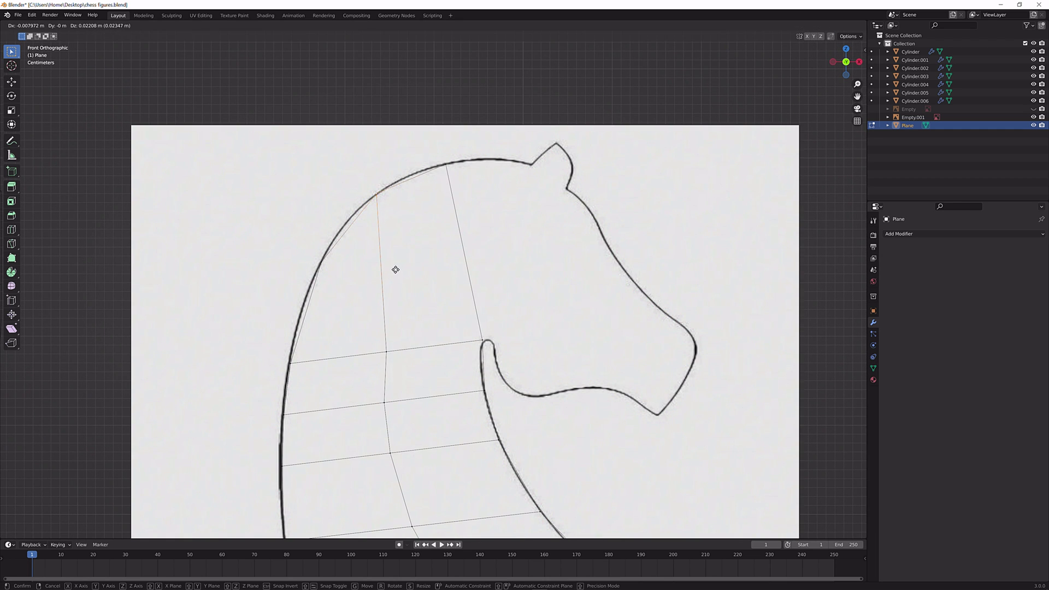
pyautogui.click(397, 270)
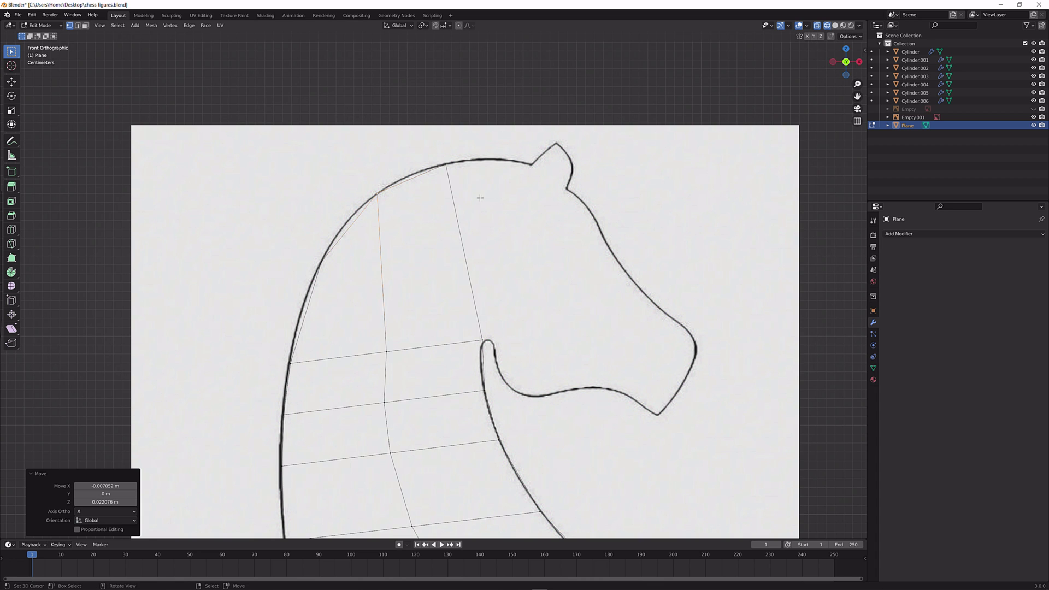
# Extrude the top-right edge four times across the forehead and down toward the muzzle
pyautogui.click(472, 239)
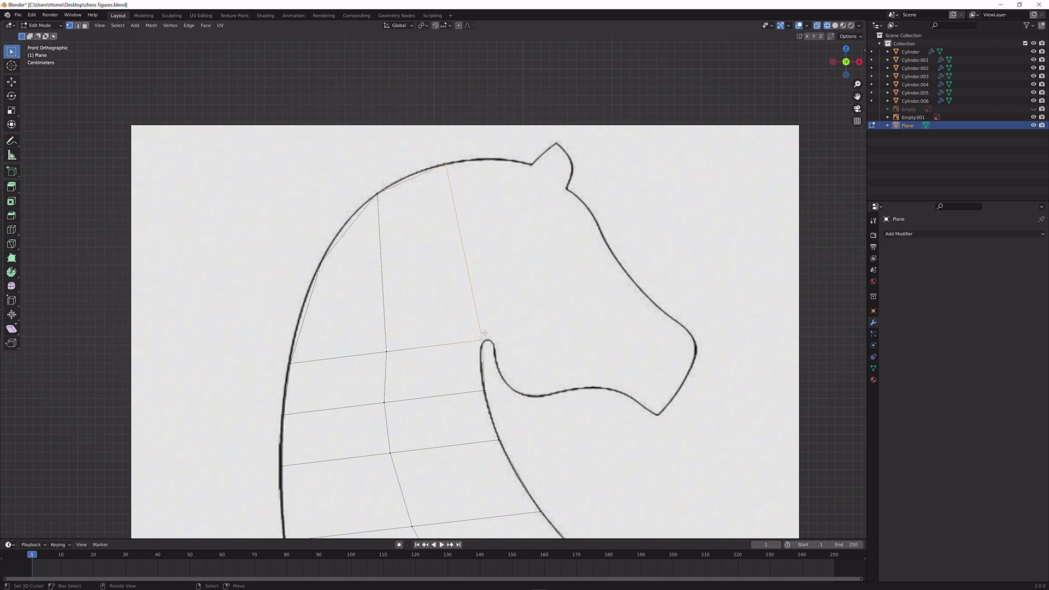
pyautogui.scroll(3, 415, 265)
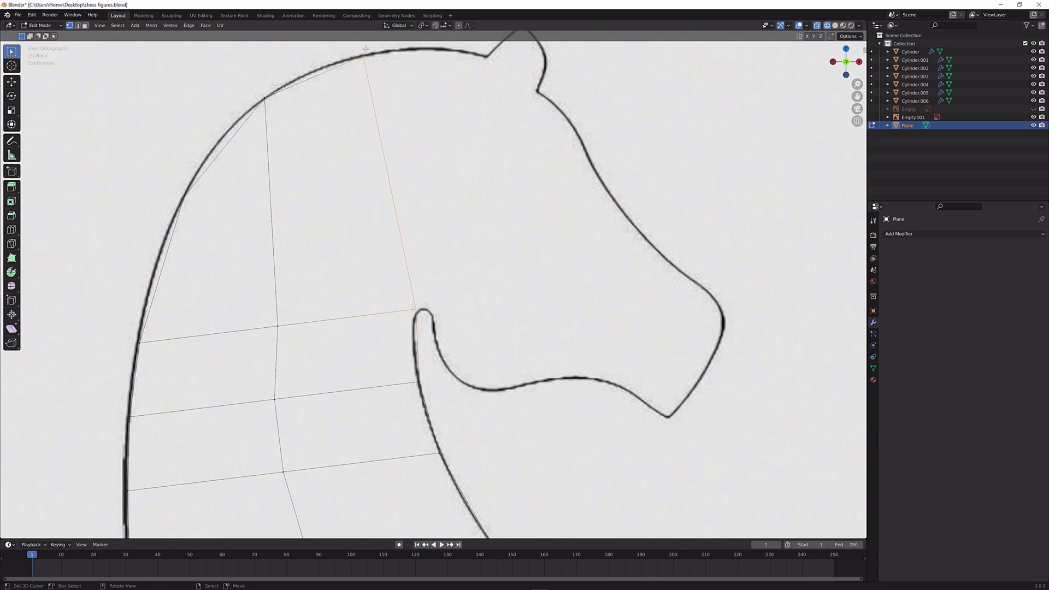
pyautogui.press('e')
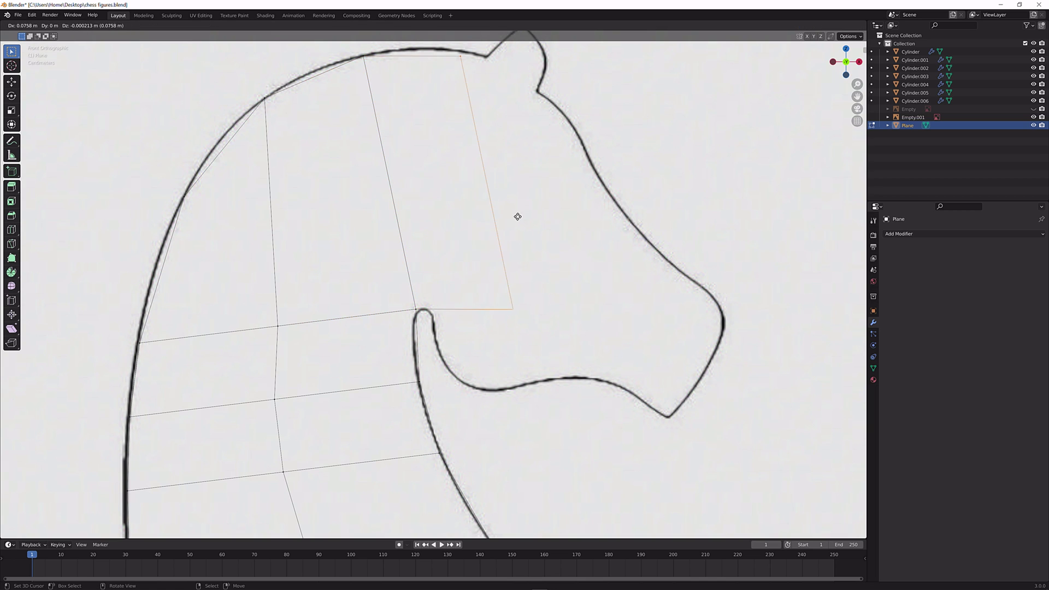
pyautogui.click(539, 219)
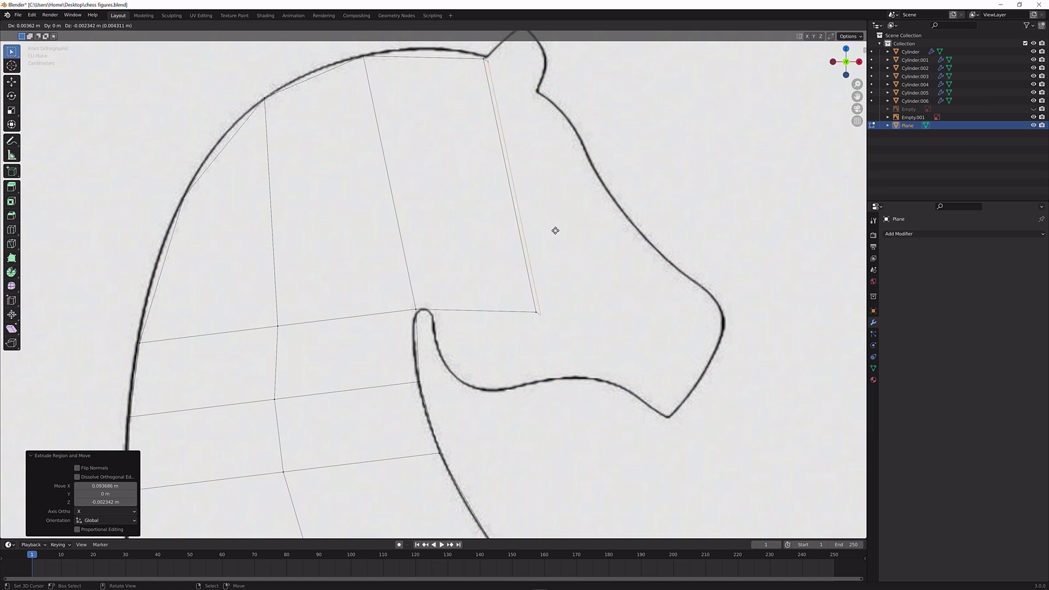
pyautogui.press('e')
pyautogui.click(601, 257)
pyautogui.press('e')
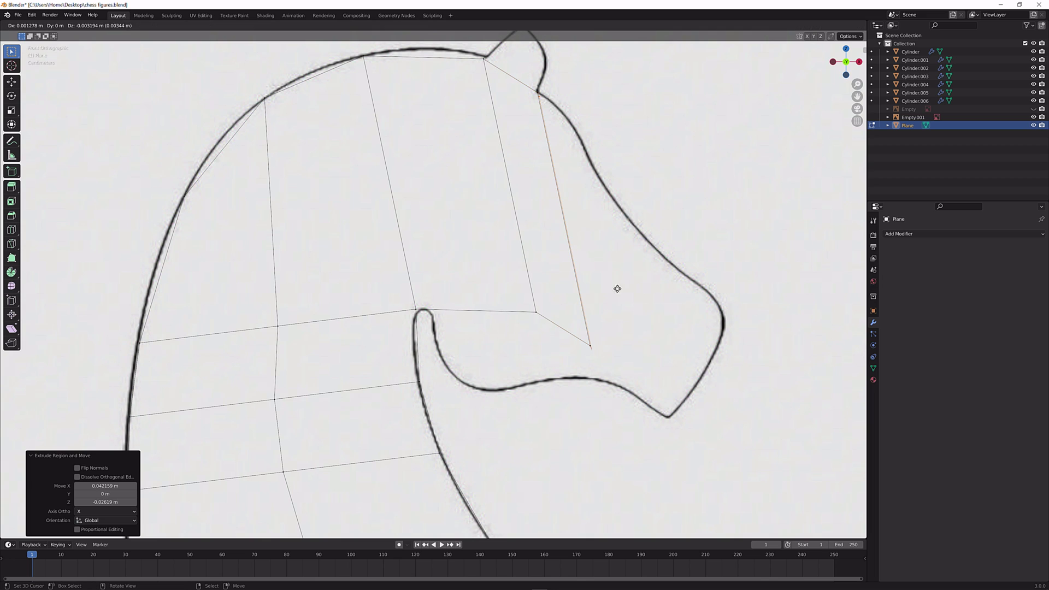
pyautogui.click(658, 336)
pyautogui.press('e')
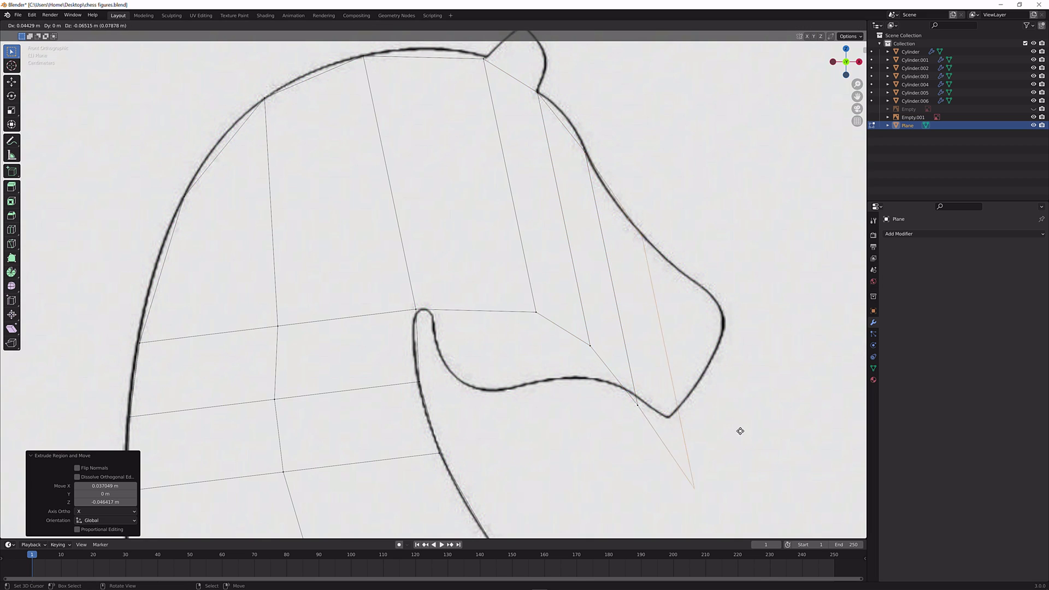
pyautogui.click(758, 453)
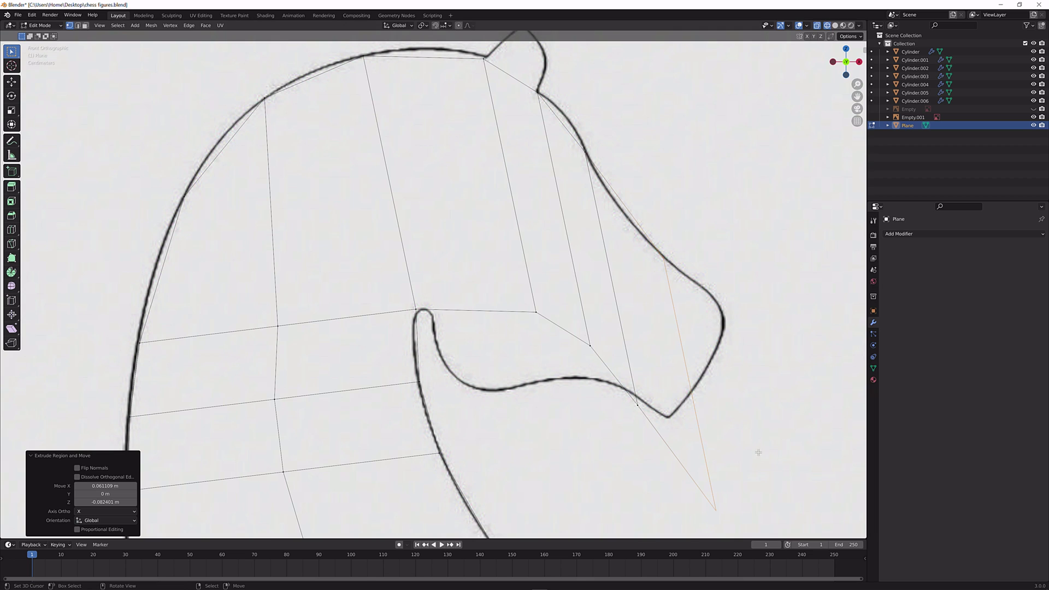
pyautogui.click(535, 310)
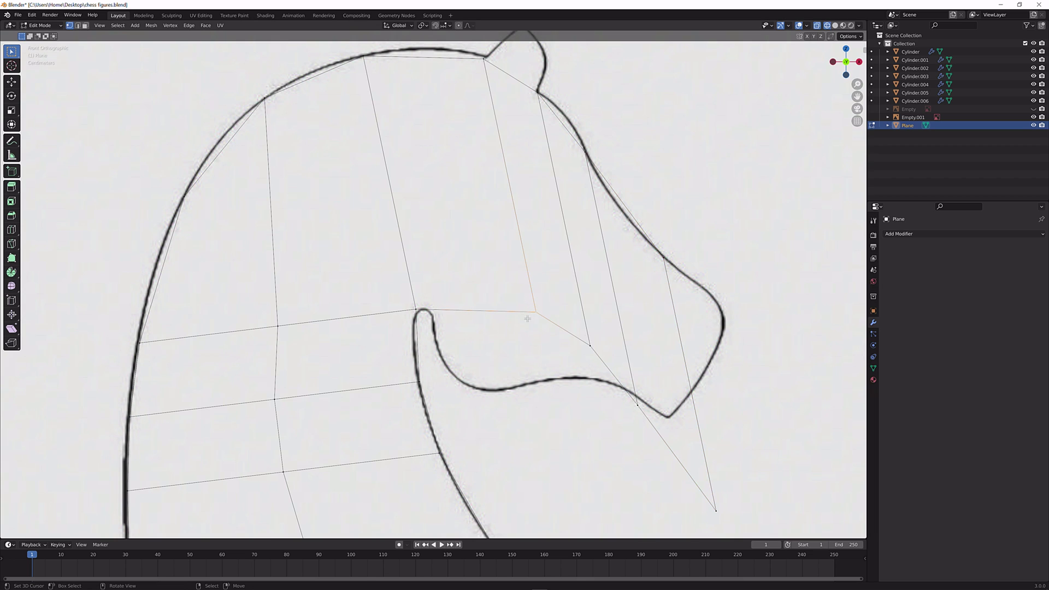
pyautogui.hotkey('ctrl', 'r')
# Cut a loop through the head faces and fit two lower vertices onto the jaw outline
pyautogui.click(437, 296)
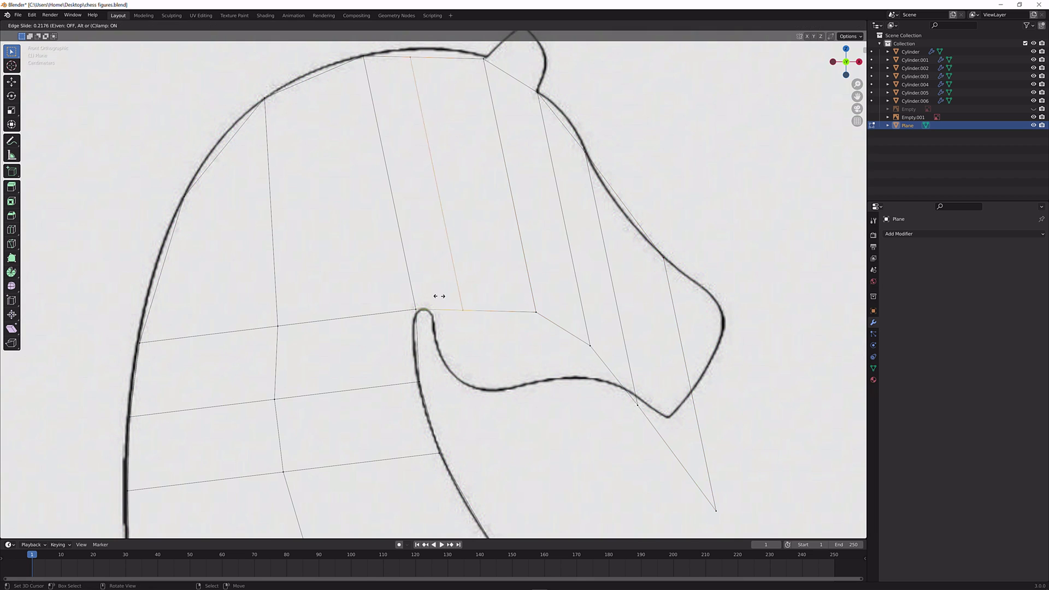
pyautogui.click(409, 296)
pyautogui.click(536, 312)
pyautogui.press('g')
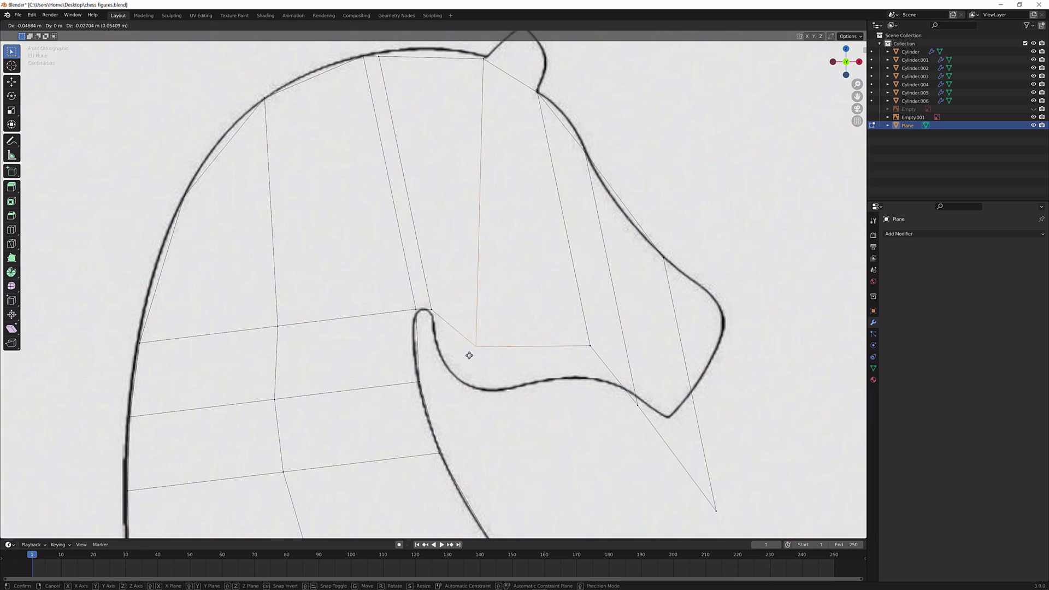
pyautogui.click(448, 382)
pyautogui.click(590, 346)
pyautogui.press('g')
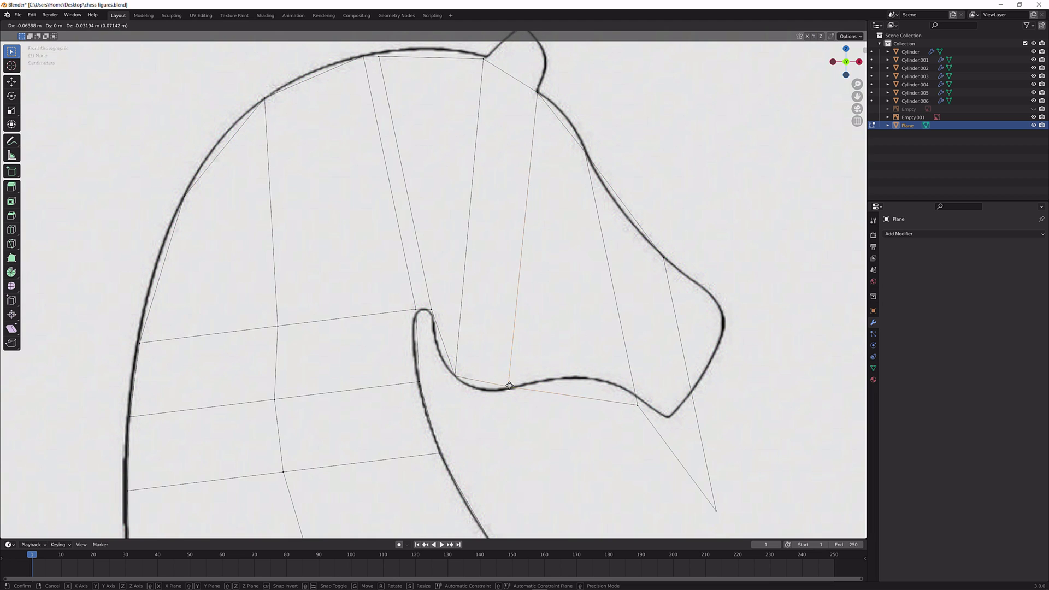
pyautogui.click(532, 382)
# Add a centred loop across the jaw and drop its bottom vertex onto the outline
pyautogui.hotkey('ctrl', 'r')
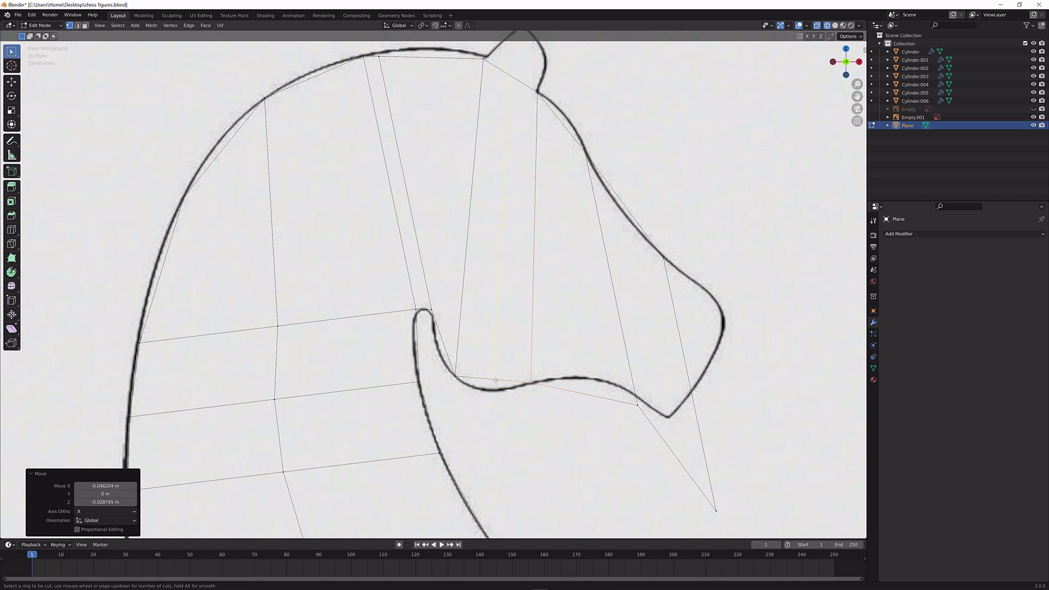
pyautogui.click(496, 380)
pyautogui.rightClick(495, 380)
pyautogui.rightClick(495, 381)
pyautogui.press('g')
pyautogui.click(489, 393)
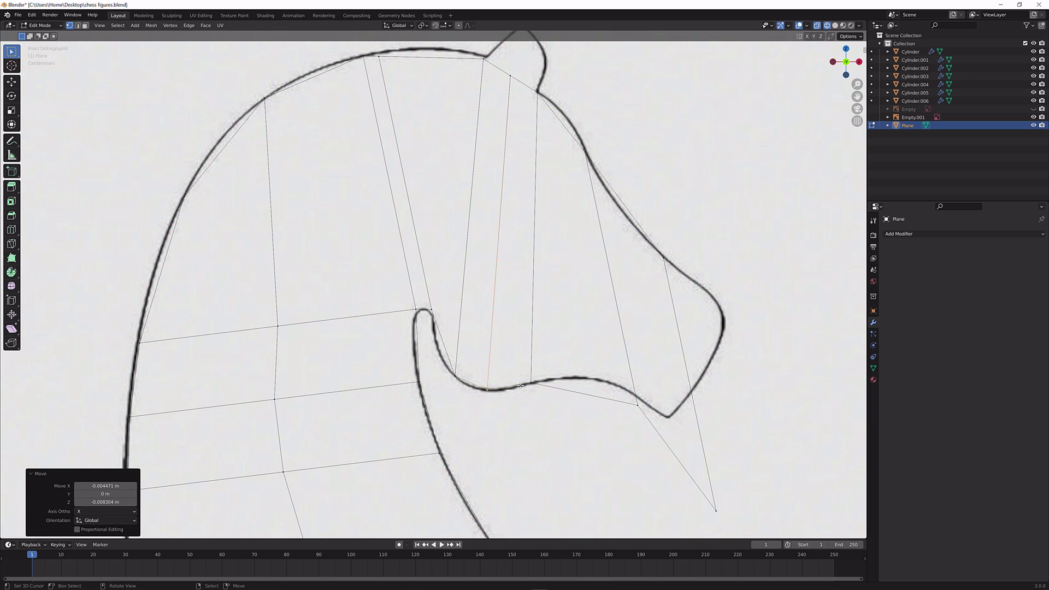
# Fit the next bottom vertex and the muzzle's bottom-right vertex onto the jaw and mouth outline
pyautogui.keyDown('shift'); pyautogui.moveTo(590, 358); pyautogui.dragTo(503, 300, button='middle'); pyautogui.keyUp('shift')
pyautogui.click(548, 343)
pyautogui.press('g')
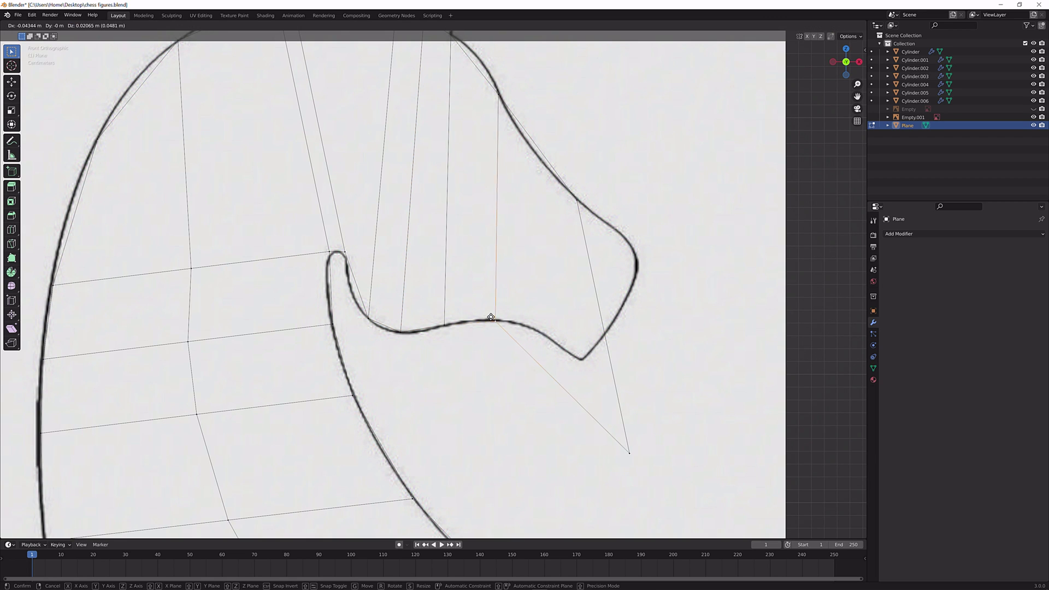
pyautogui.click(490, 316)
pyautogui.click(631, 453)
pyautogui.press('g')
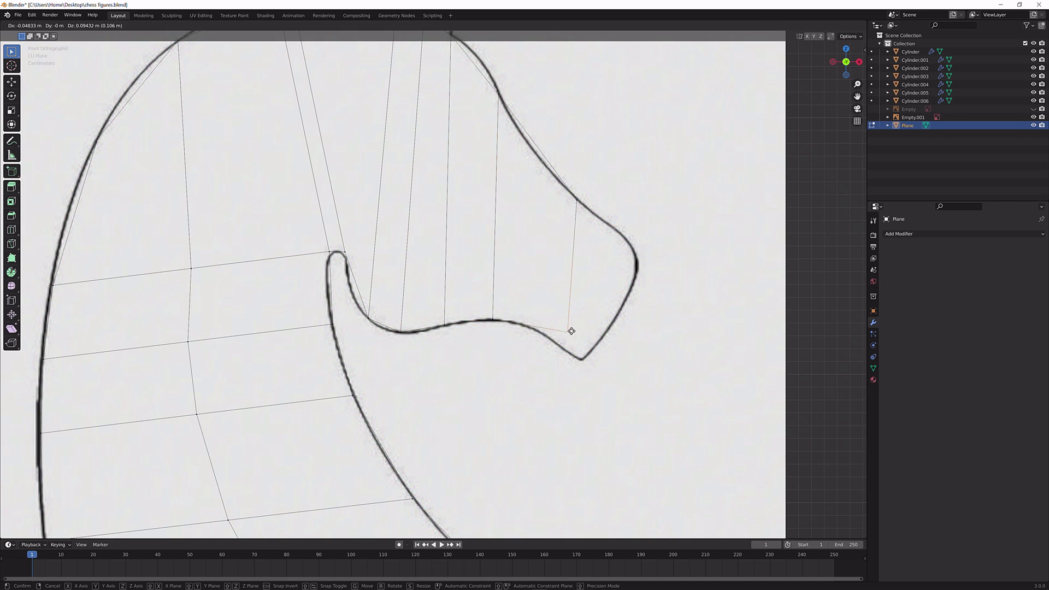
pyautogui.click(547, 330)
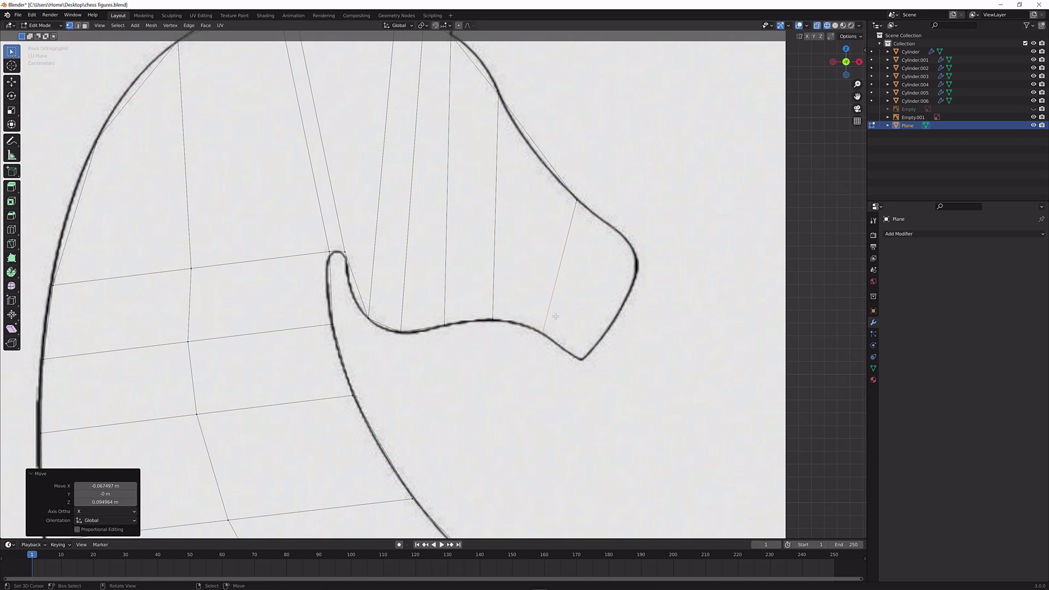
# Extrude the end edge to the muzzle tip, set its vertices on the outline, and leave Edit Mode
pyautogui.rightClick(587, 208)
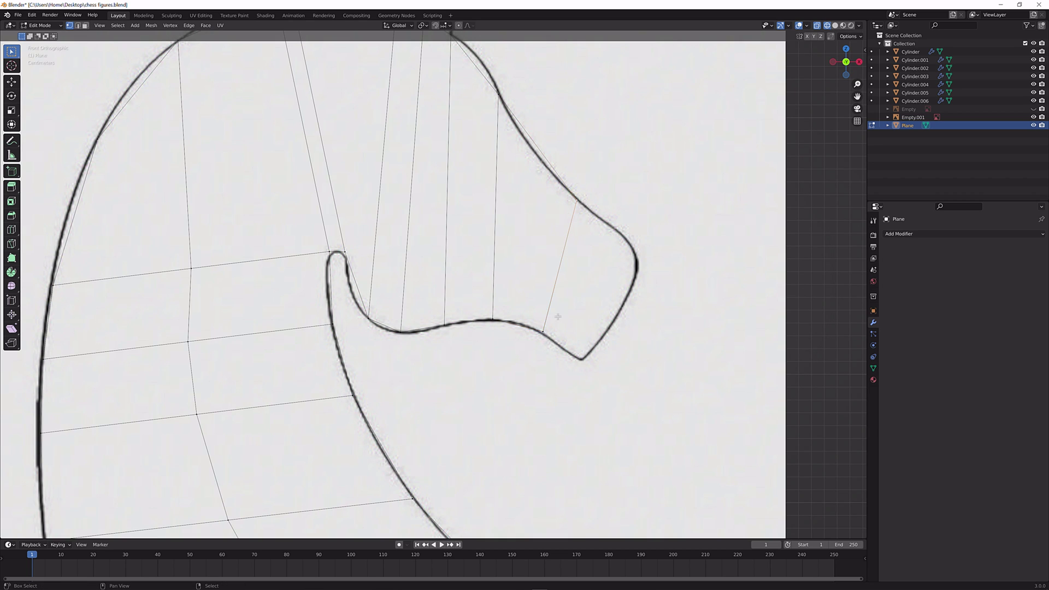
pyautogui.press('e')
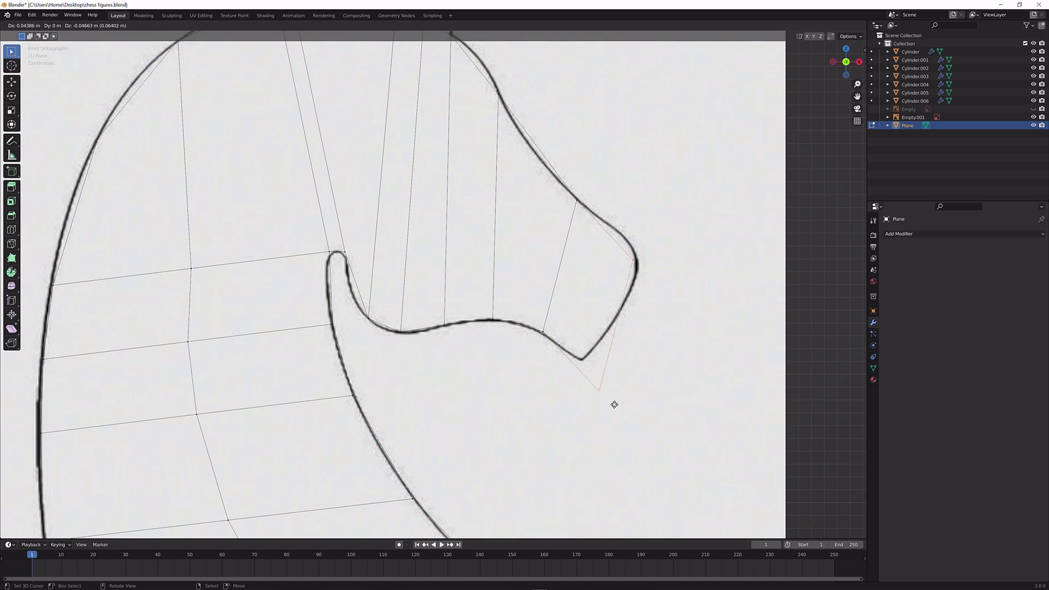
pyautogui.click(606, 392)
pyautogui.press('g')
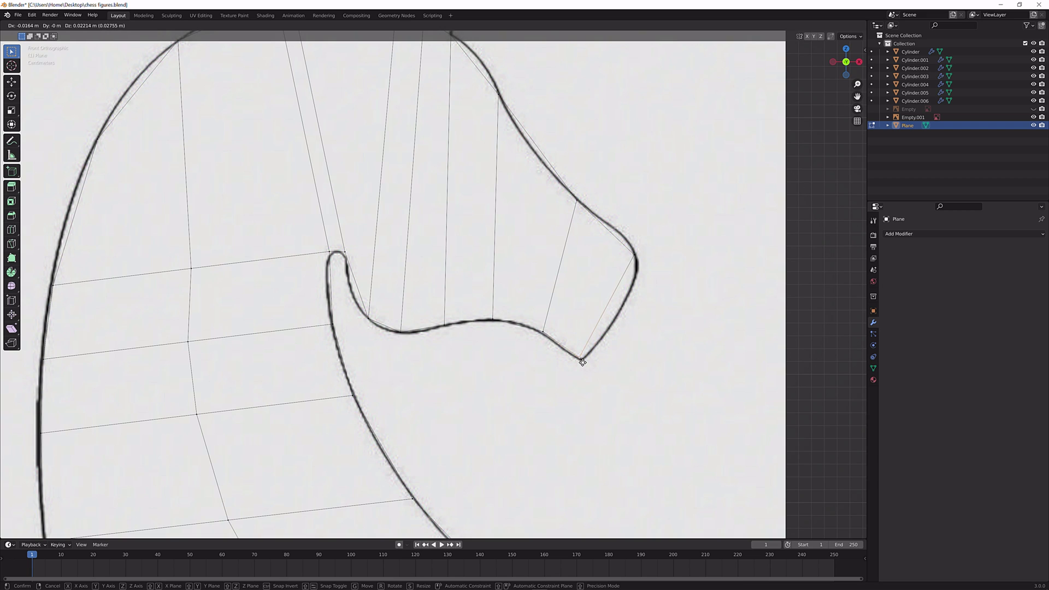
pyautogui.click(586, 362)
pyautogui.rightClick(637, 252)
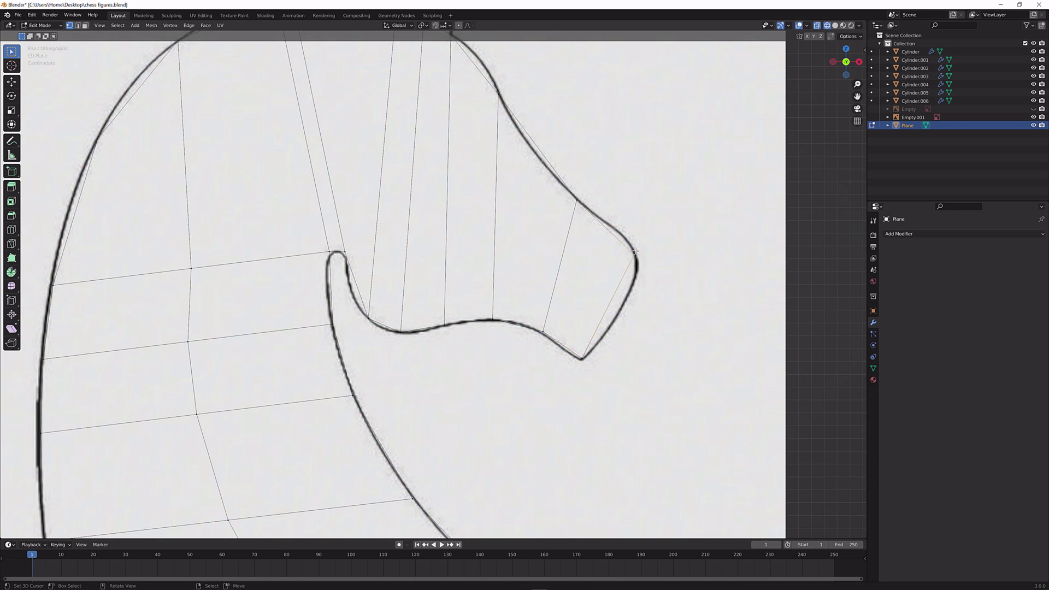
pyautogui.press('g')
pyautogui.click(638, 256)
pyautogui.press('Tab')
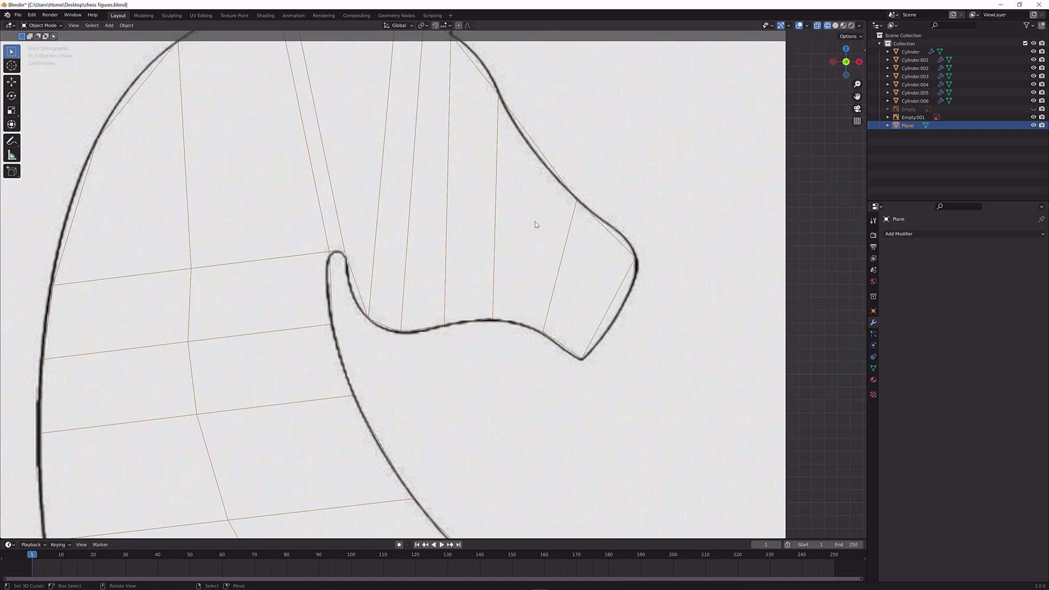
# Add a level 2 Subdivision Surface modifier with Ctrl+2 and re-enter Edit Mode on the knight mesh
pyautogui.hotkey('ctrl', '2')
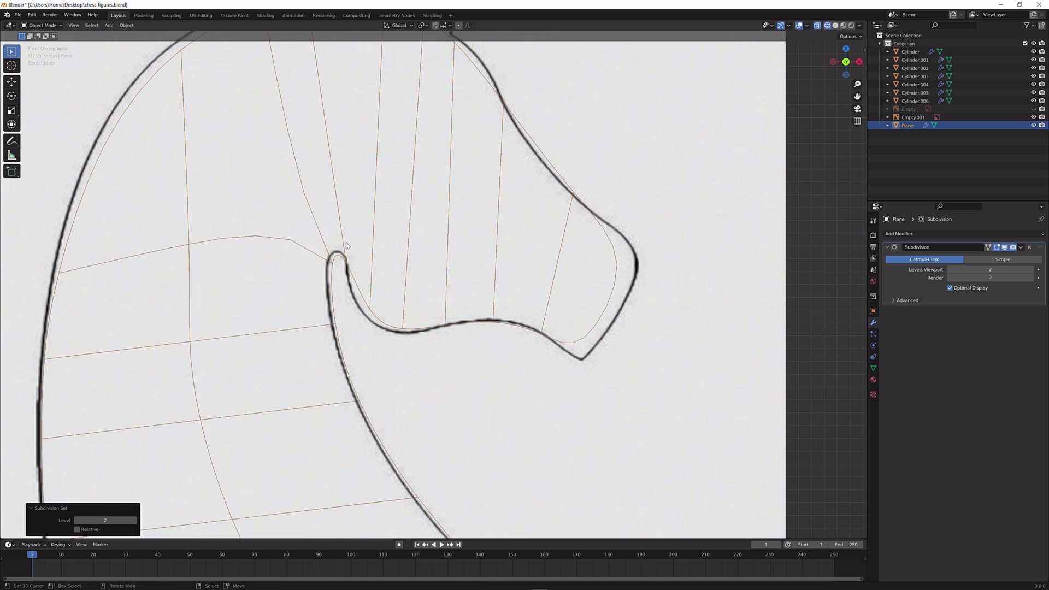
pyautogui.scroll(-4, 355, 229)
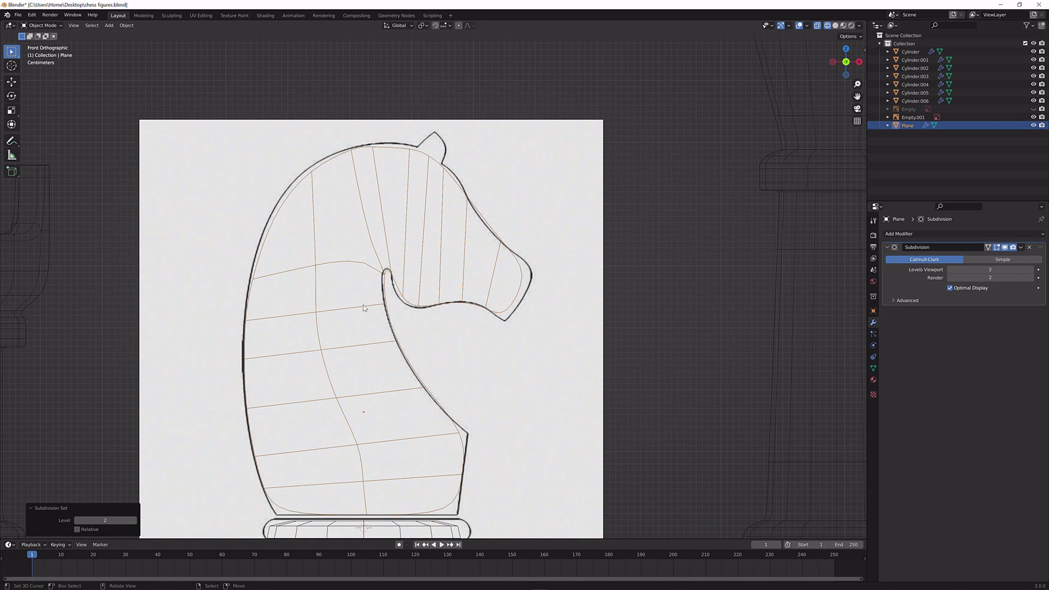
pyautogui.press('Tab')
pyautogui.scroll(3, 445, 339)
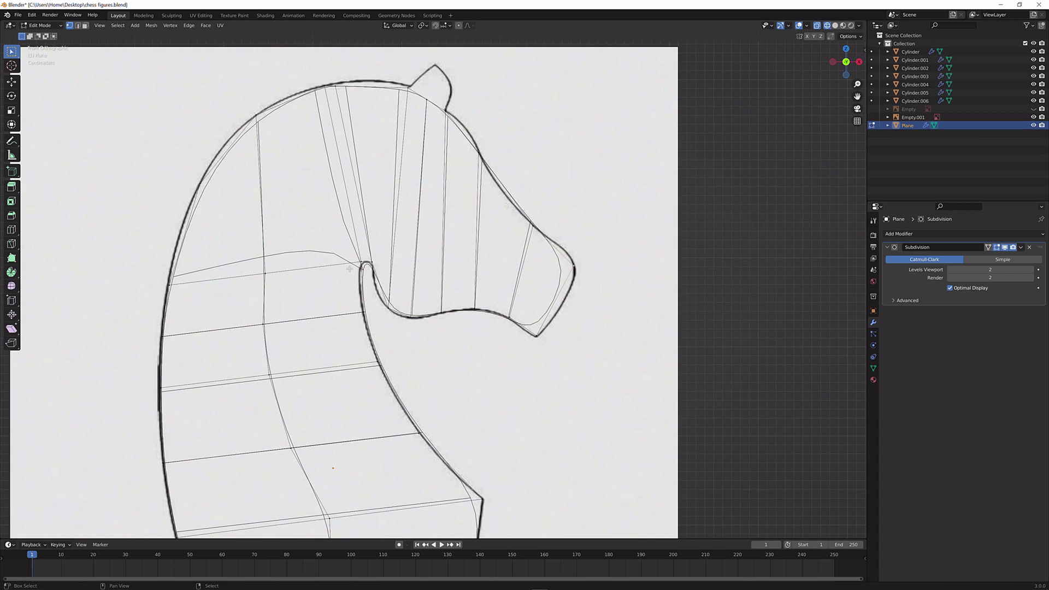
pyautogui.scroll(3, 409, 295)
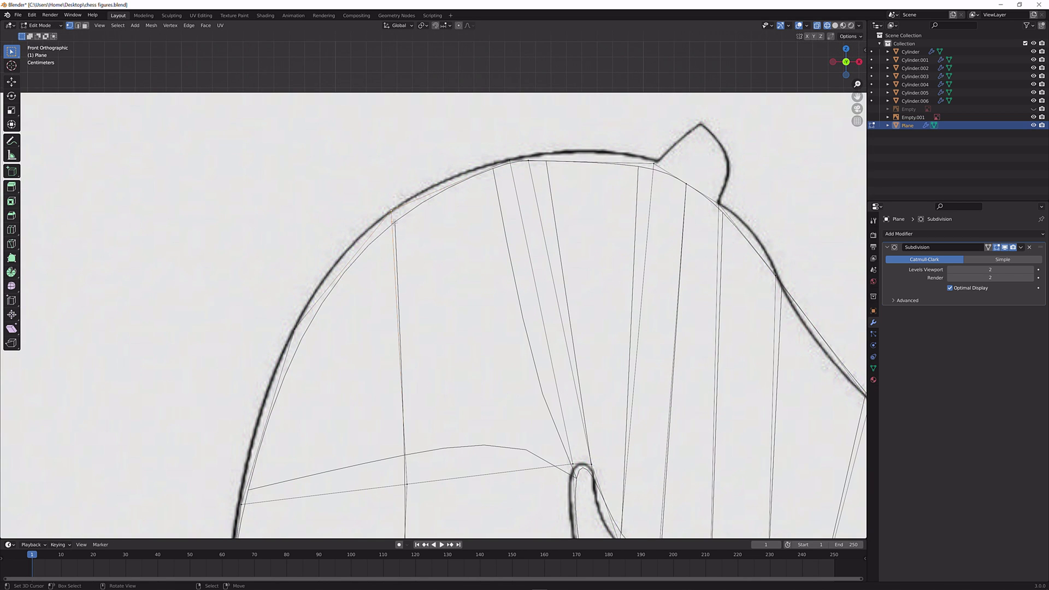
# Move the head vertices on the left edge and top onto the reference outline
pyautogui.press('g')
pyautogui.click(388, 203)
pyautogui.rightClick(302, 343)
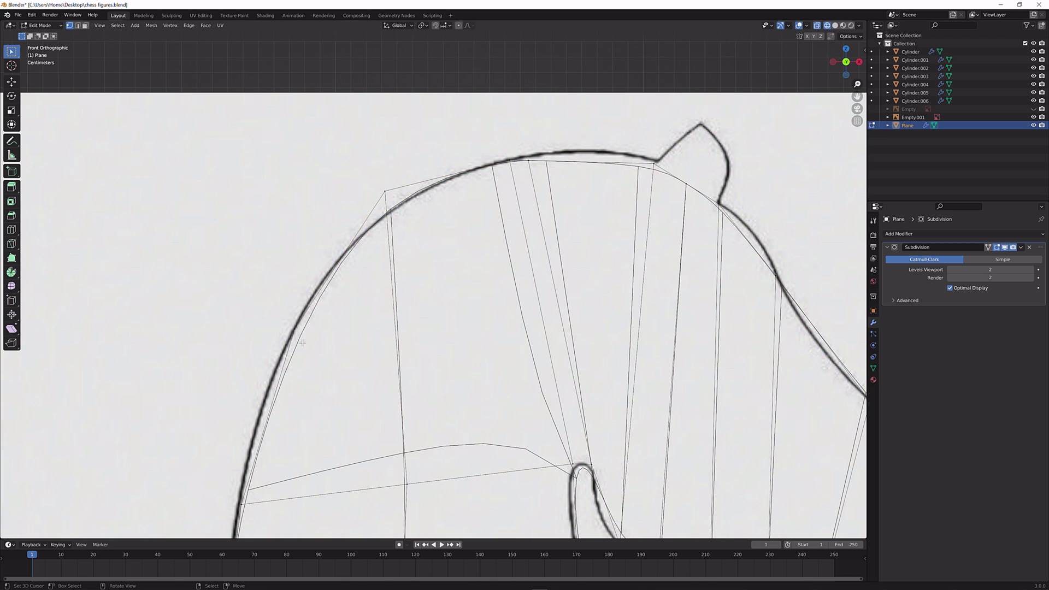
pyautogui.press('g')
pyautogui.click(276, 328)
pyautogui.scroll(-3, 485, 286)
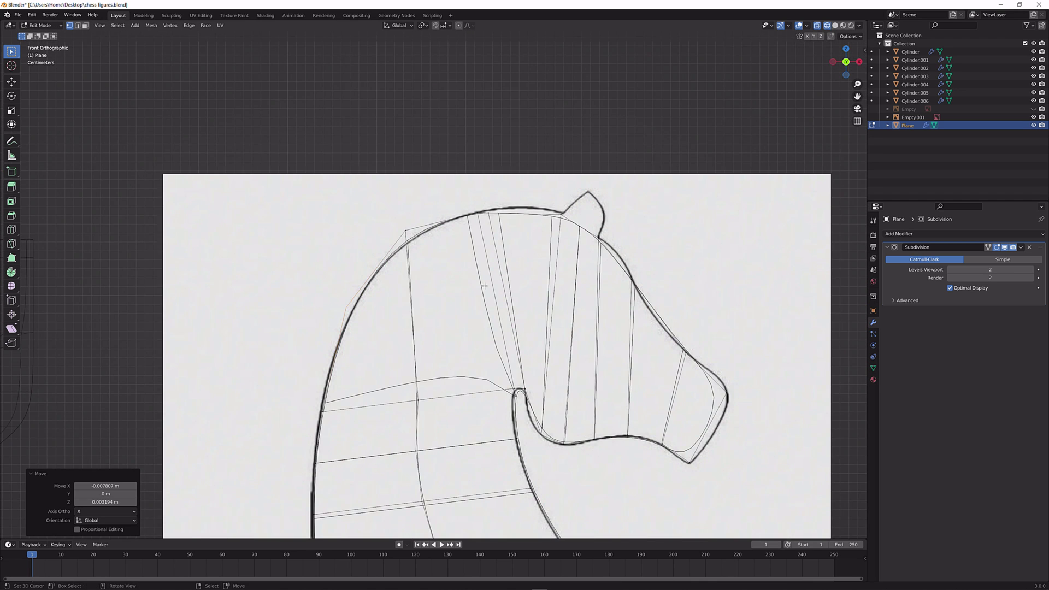
pyautogui.keyDown('shift'); pyautogui.moveTo(484, 286); pyautogui.dragTo(388, 260, button='middle'); pyautogui.keyUp('shift')
pyautogui.click(372, 201)
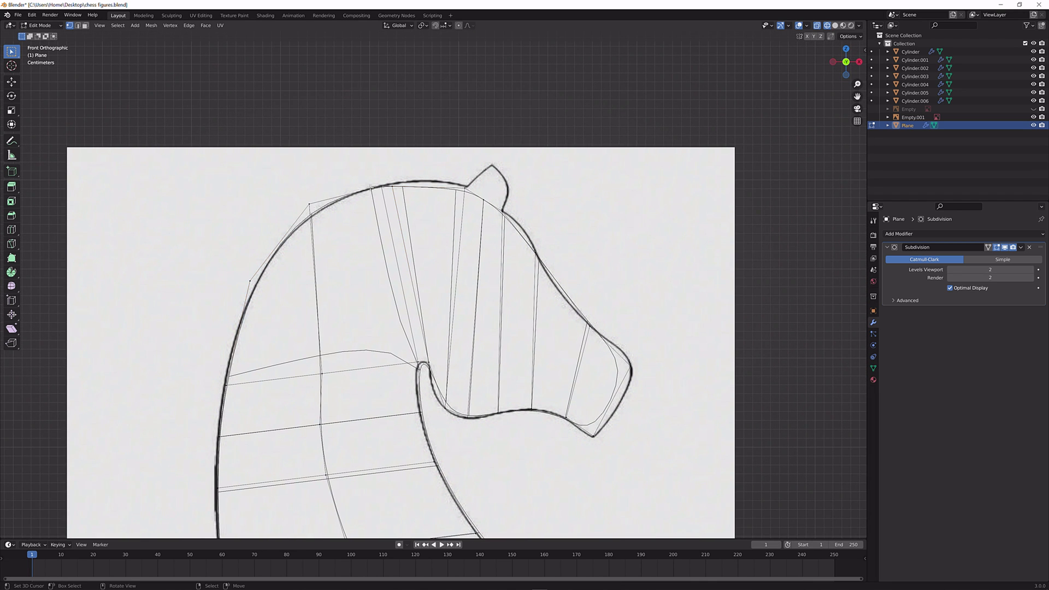
pyautogui.press('g')
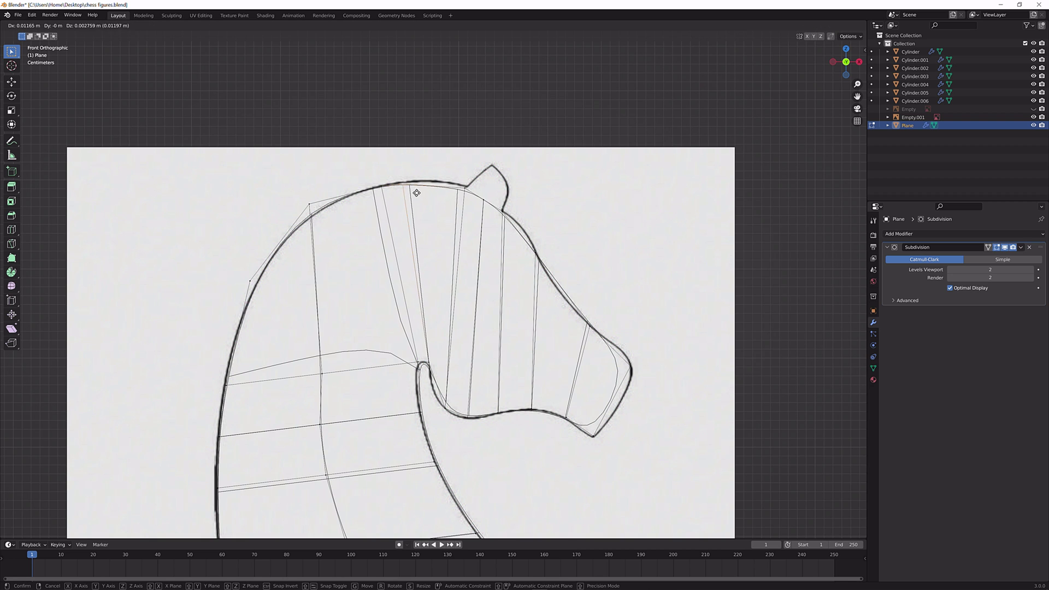
pyautogui.click(425, 189)
# Fit a crown vertex and a left-side vertex onto the knight outline
pyautogui.scroll(3, 427, 217)
pyautogui.keyDown('shift'); pyautogui.moveTo(427, 218); pyautogui.dragTo(482, 308, button='middle'); pyautogui.keyUp('shift')
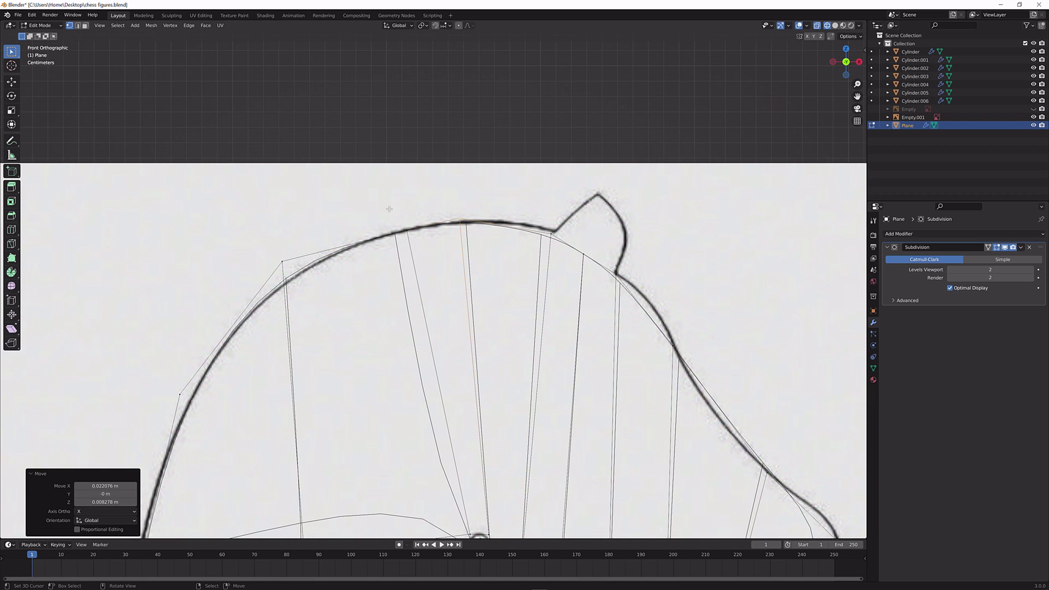
pyautogui.click(399, 224)
pyautogui.press('g')
pyautogui.click(391, 227)
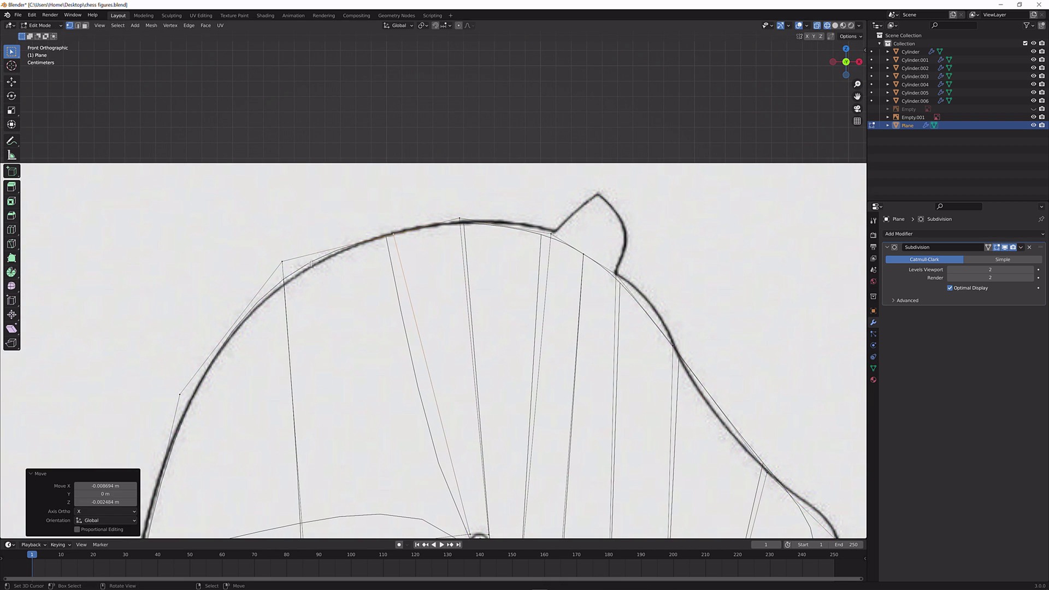
pyautogui.click(282, 261)
pyautogui.press('g')
pyautogui.click(283, 262)
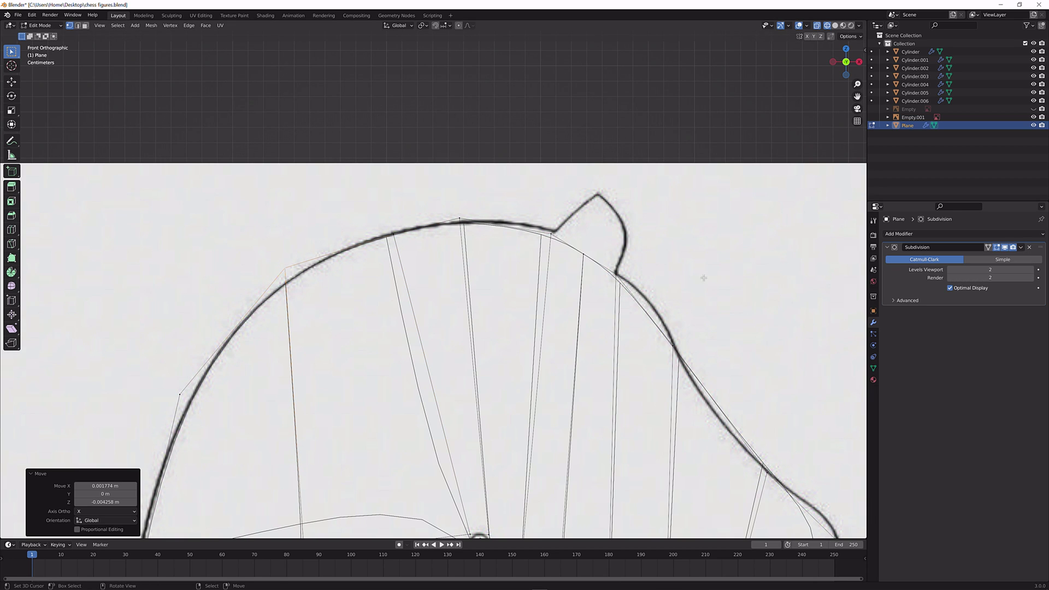
# Pull the crown vertices and the vertices around and behind the ear onto the outline
pyautogui.keyDown('shift'); pyautogui.moveTo(619, 257); pyautogui.dragTo(543, 252, button='middle'); pyautogui.keyUp('shift')
pyautogui.click(494, 236)
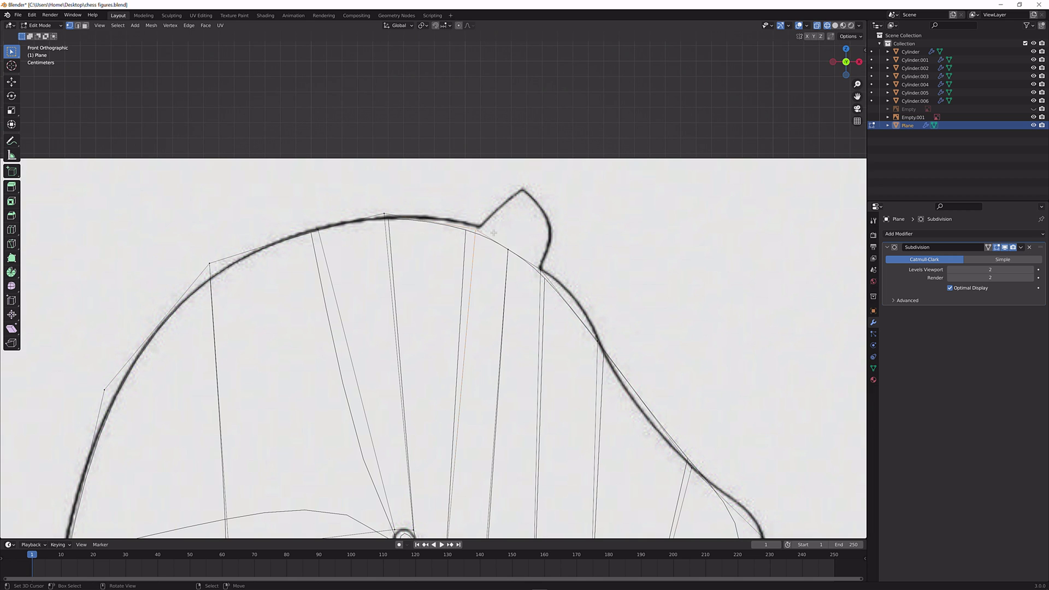
pyautogui.moveTo(493, 233); pyautogui.dragTo(496, 228)
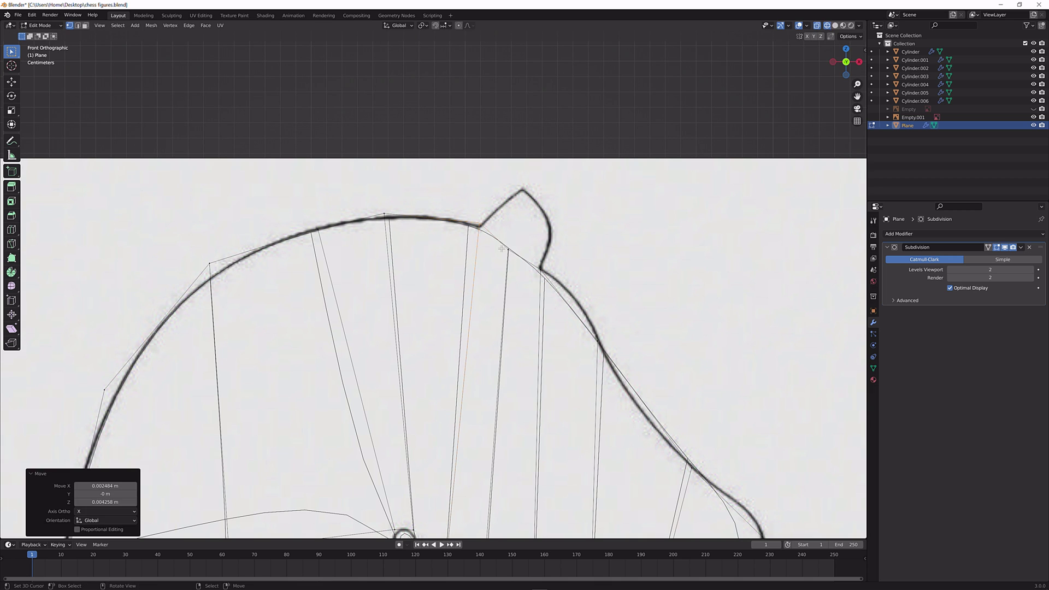
pyautogui.moveTo(504, 250); pyautogui.dragTo(506, 246, button='right')
pyautogui.moveTo(547, 277); pyautogui.dragTo(551, 275, button='right')
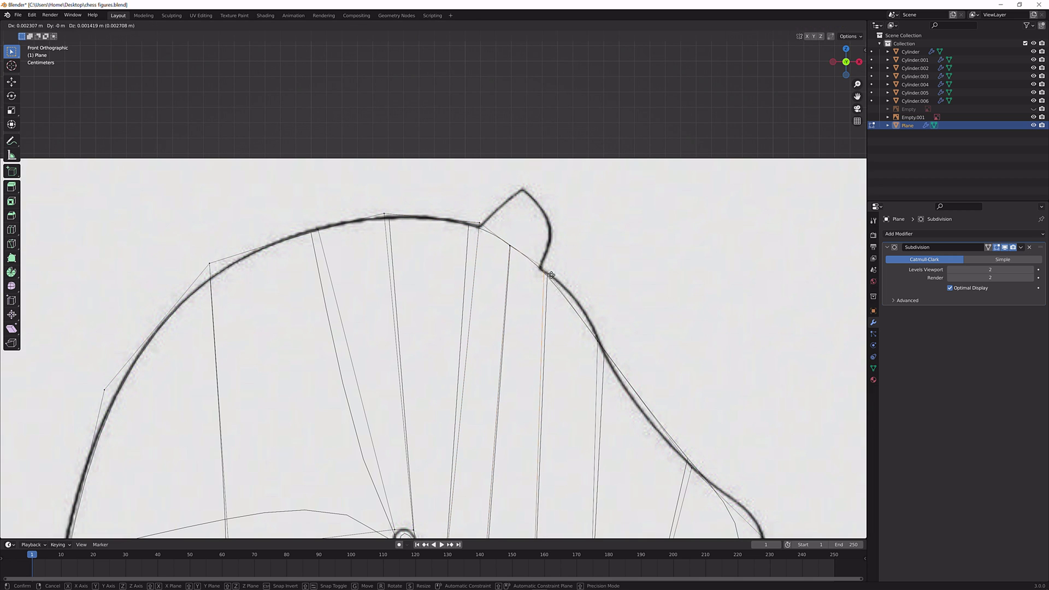
pyautogui.click(552, 273)
pyautogui.keyDown('shift'); pyautogui.moveTo(623, 308); pyautogui.dragTo(527, 224, button='middle'); pyautogui.keyUp('shift')
pyautogui.click(511, 251)
pyautogui.press('g')
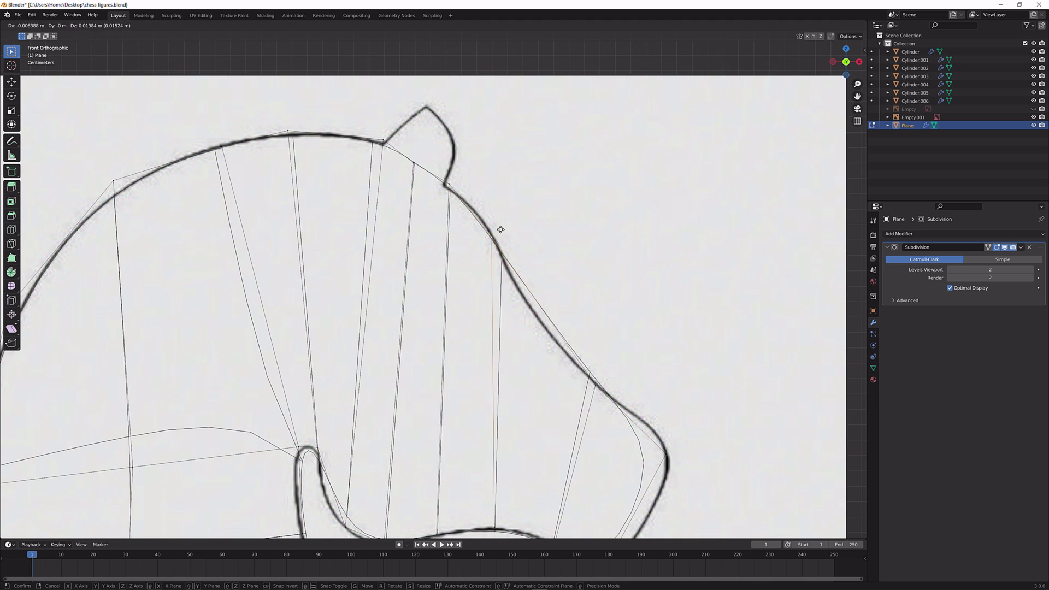
pyautogui.moveTo(501, 229); pyautogui.dragTo(507, 248)
# Pull the muzzle and snout vertices up onto the outline
pyautogui.moveTo(596, 377); pyautogui.dragTo(563, 361)
pyautogui.keyDown('shift'); pyautogui.moveTo(617, 413); pyautogui.dragTo(566, 340, button='middle'); pyautogui.keyUp('shift')
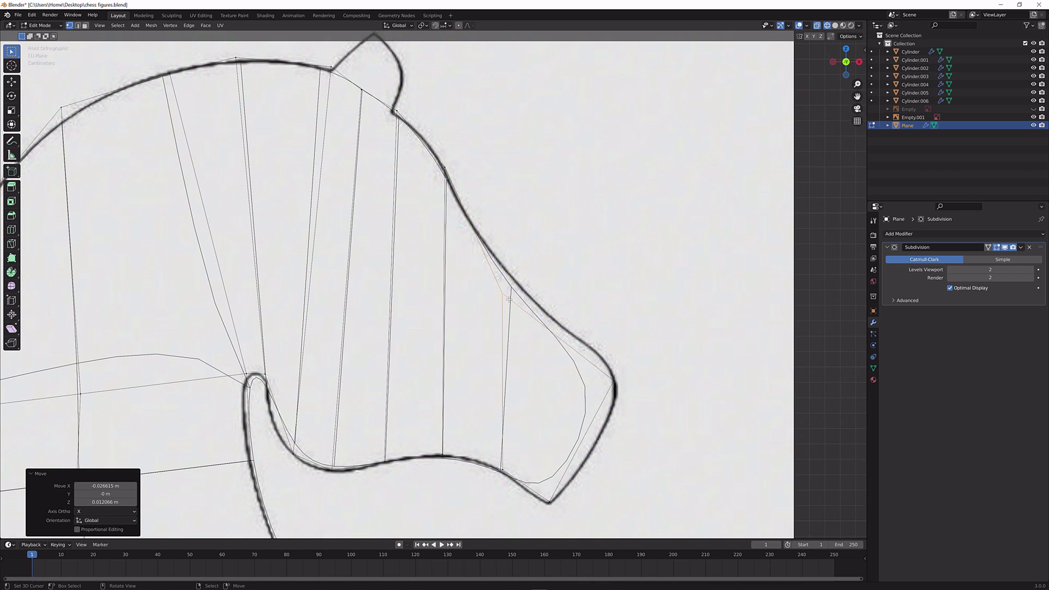
pyautogui.moveTo(510, 299); pyautogui.dragTo(511, 294, button='right')
pyautogui.moveTo(603, 373); pyautogui.dragTo(597, 334)
pyautogui.moveTo(596, 333); pyautogui.dragTo(597, 334, button='right')
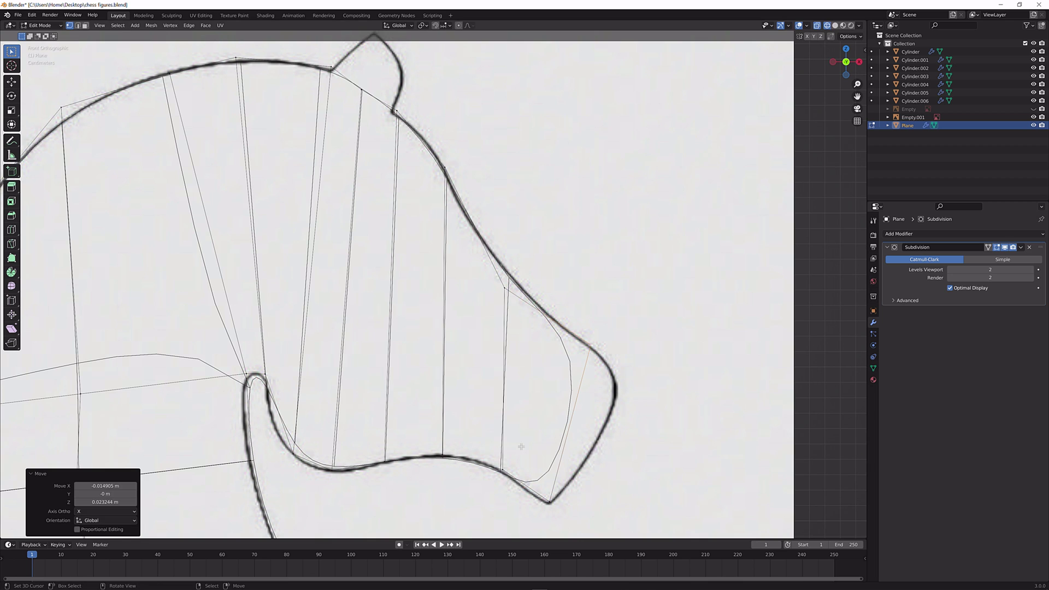
pyautogui.moveTo(496, 465); pyautogui.dragTo(453, 454, button='right')
# Fit the lower jaw vertices and the vertices under the mouth to the outline
pyautogui.rightClick(453, 457)
pyautogui.rightClick(374, 464)
pyautogui.moveTo(338, 465); pyautogui.dragTo(284, 466, button='right')
pyautogui.moveTo(284, 466); pyautogui.dragTo(278, 469)
pyautogui.click(244, 379)
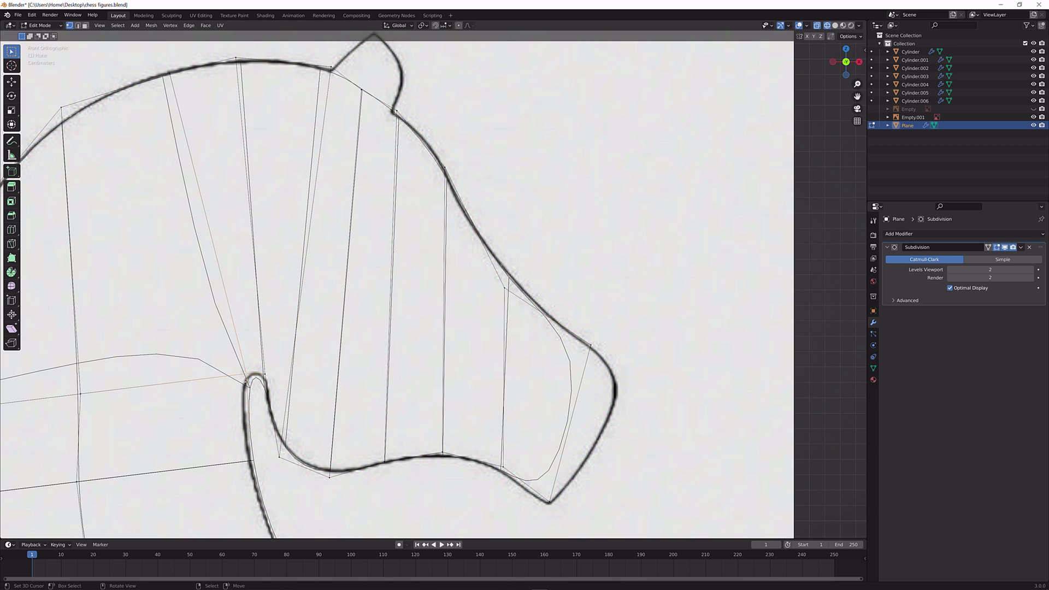
pyautogui.moveTo(244, 379); pyautogui.dragTo(272, 366)
pyautogui.moveTo(285, 425); pyautogui.dragTo(278, 418)
# Extrude the muzzle's front edge outward, then hide and reveal the new edge
pyautogui.scroll(-2, 533, 457)
pyautogui.keyDown('shift'); pyautogui.moveTo(534, 457); pyautogui.dragTo(474, 419, button='middle'); pyautogui.keyUp('shift')
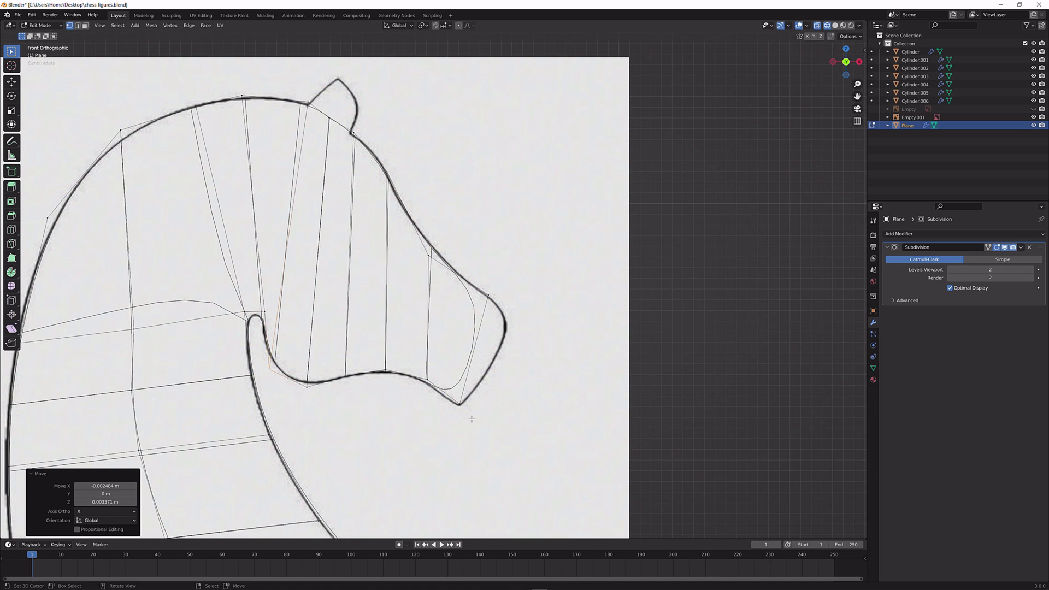
pyautogui.scroll(1, 471, 419)
pyautogui.click(505, 306)
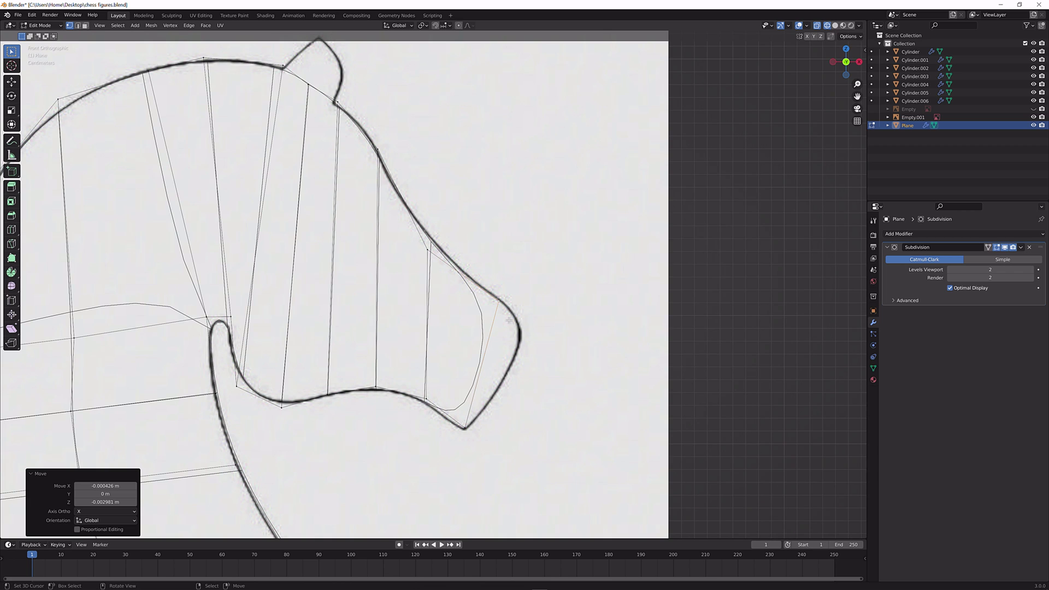
pyautogui.keyDown('shift'); pyautogui.click(466, 427); pyautogui.keyUp('shift')
pyautogui.press('e')
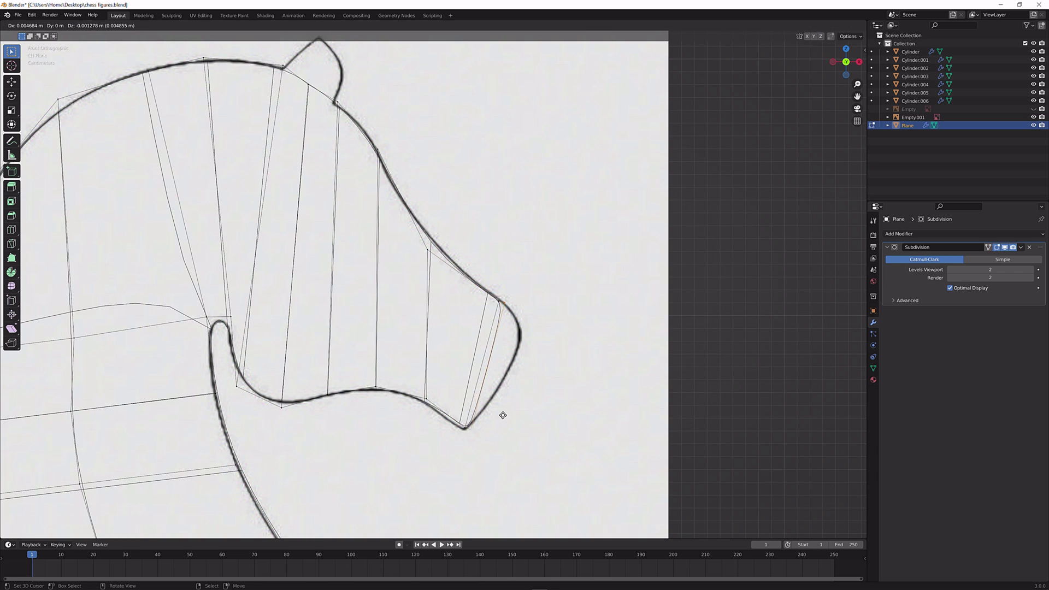
pyautogui.click(505, 416)
pyautogui.rightClick(513, 294)
pyautogui.press('h')
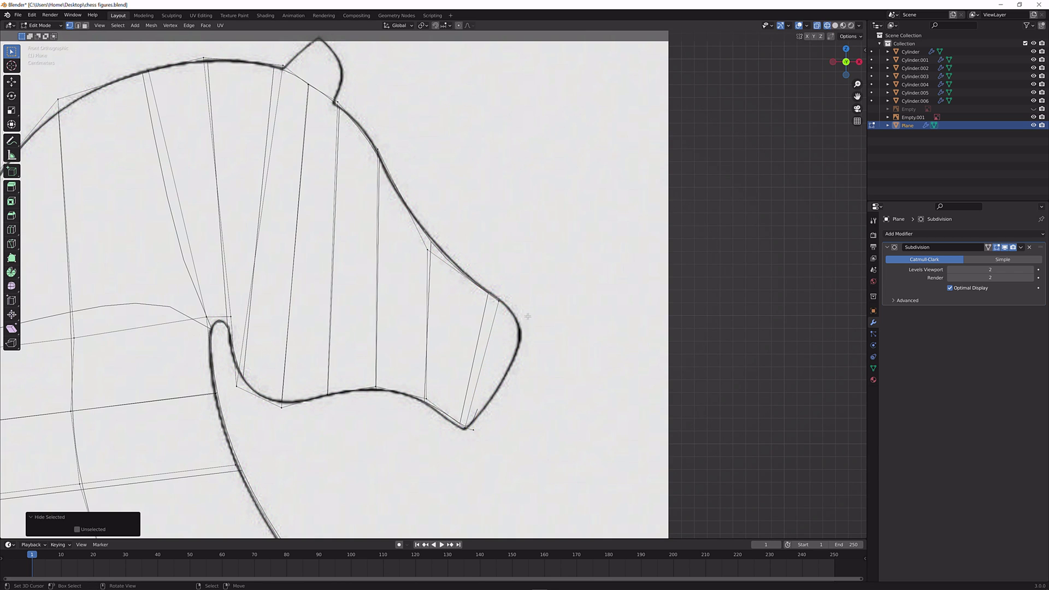
pyautogui.hotkey('alt', 'h')
# Reposition the revealed muzzle edge, then view all the chess pieces in Solid shading in Object Mode
pyautogui.press('g')
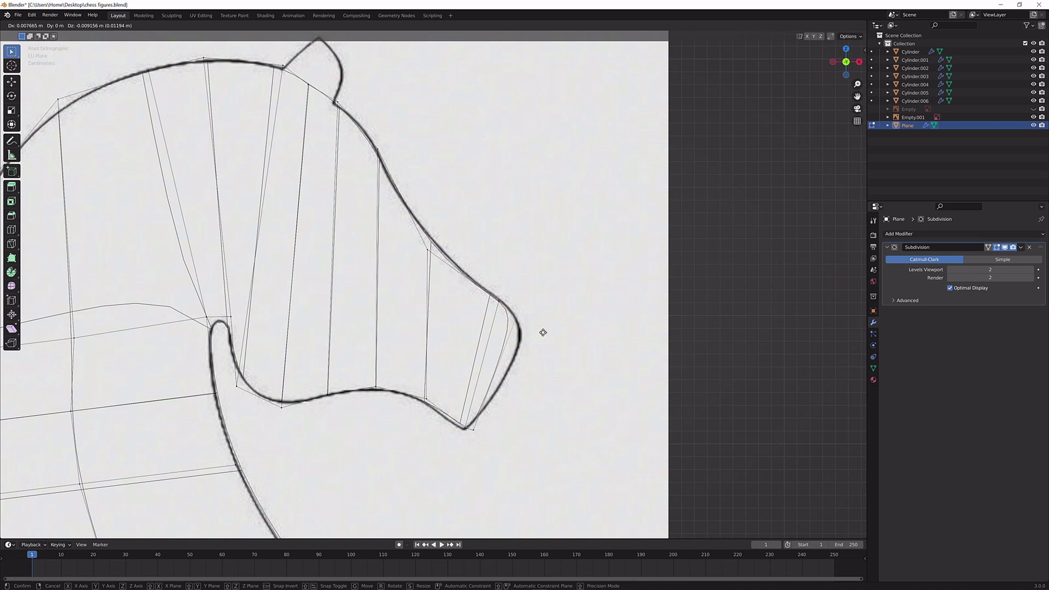
pyautogui.click(560, 348)
pyautogui.press('Tab')
pyautogui.scroll(-9, 528, 346)
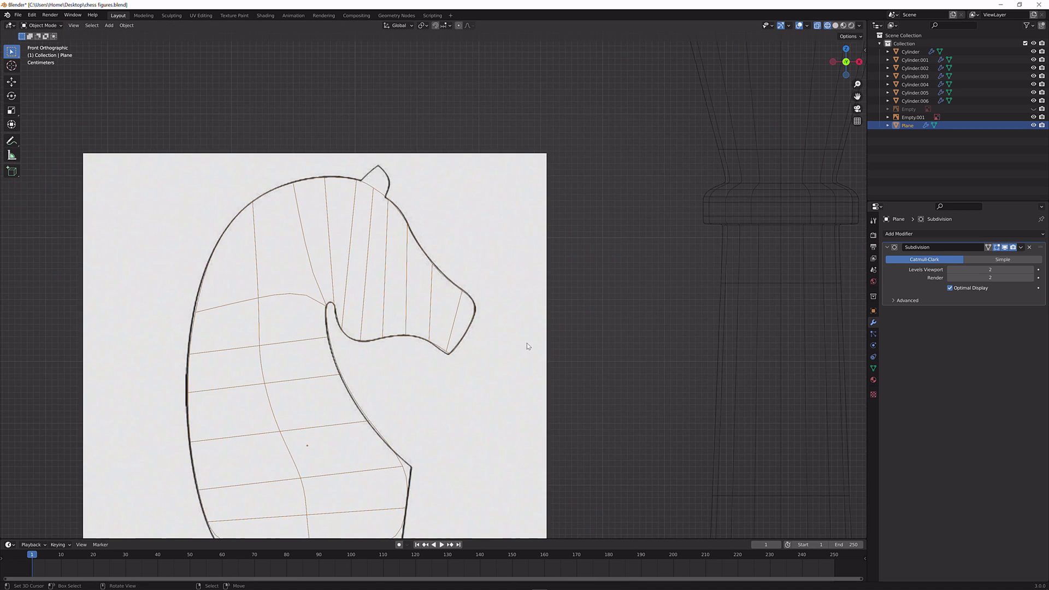
pyautogui.scroll(5, 488, 349)
pyautogui.scroll(-3, 486, 350)
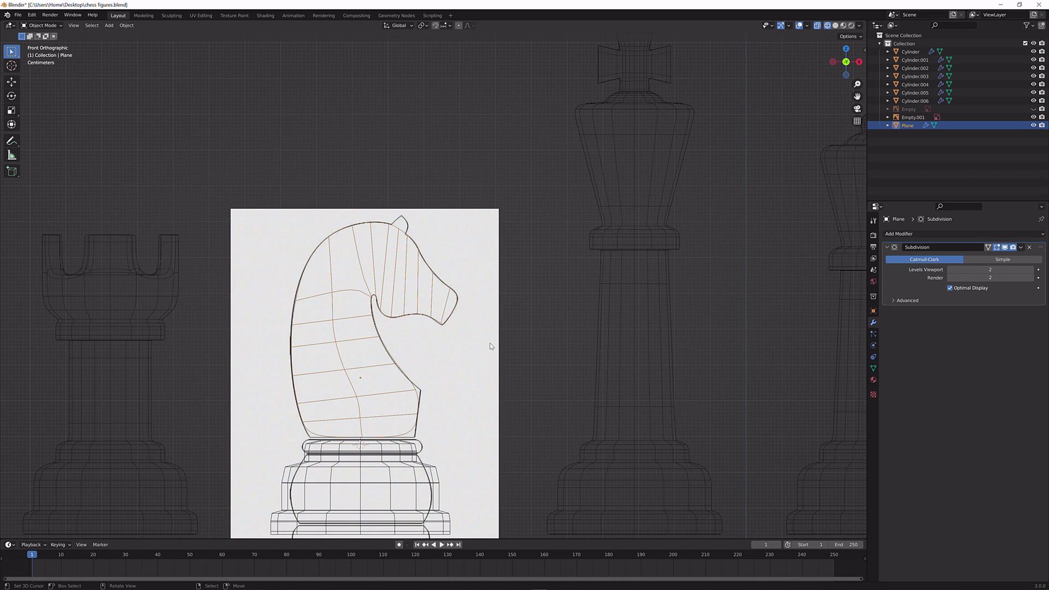
pyautogui.scroll(-4, 541, 338)
pyautogui.moveTo(539, 321); pyautogui.dragTo(656, 219, button='middle')
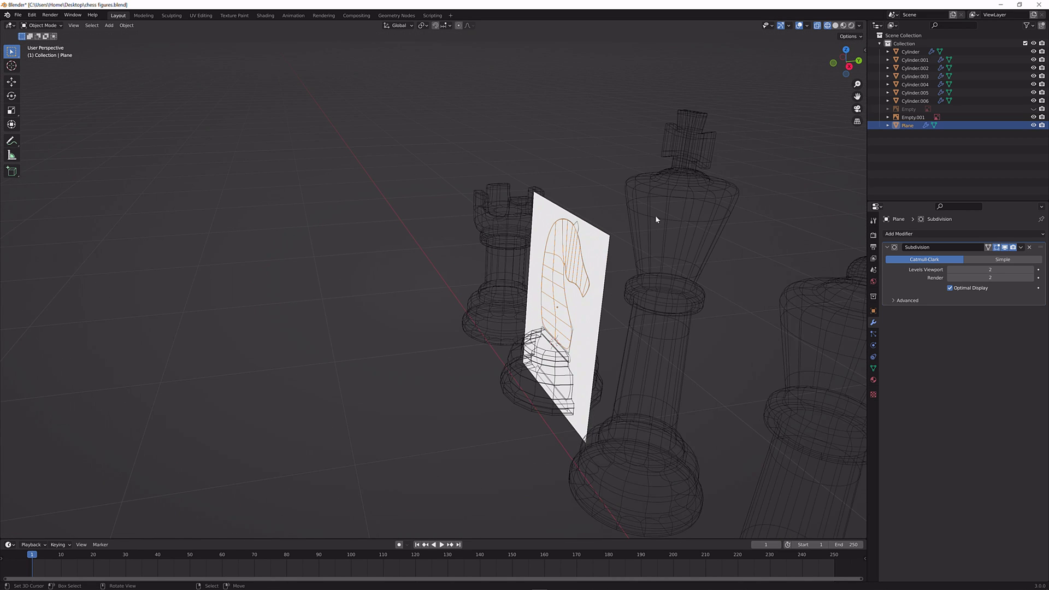
pyautogui.click(835, 26)
# Move the knight reference image Empty.001 back 0.528 m along Y, to Y 0.52931 m
pyautogui.scroll(2, 674, 232)
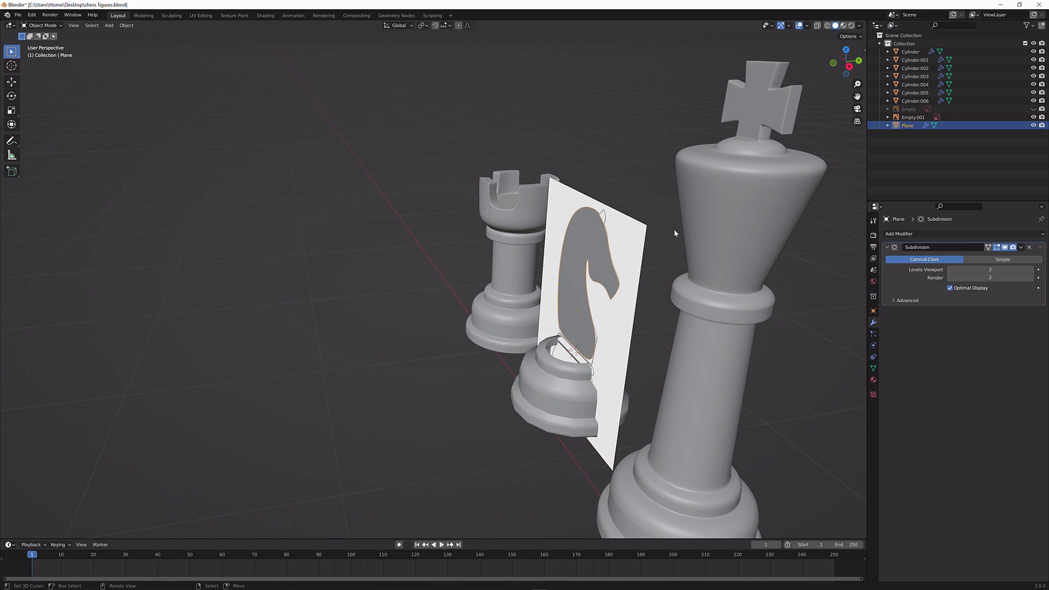
pyautogui.click(645, 245)
pyautogui.press('g')
pyautogui.press('y')
pyautogui.click(722, 236)
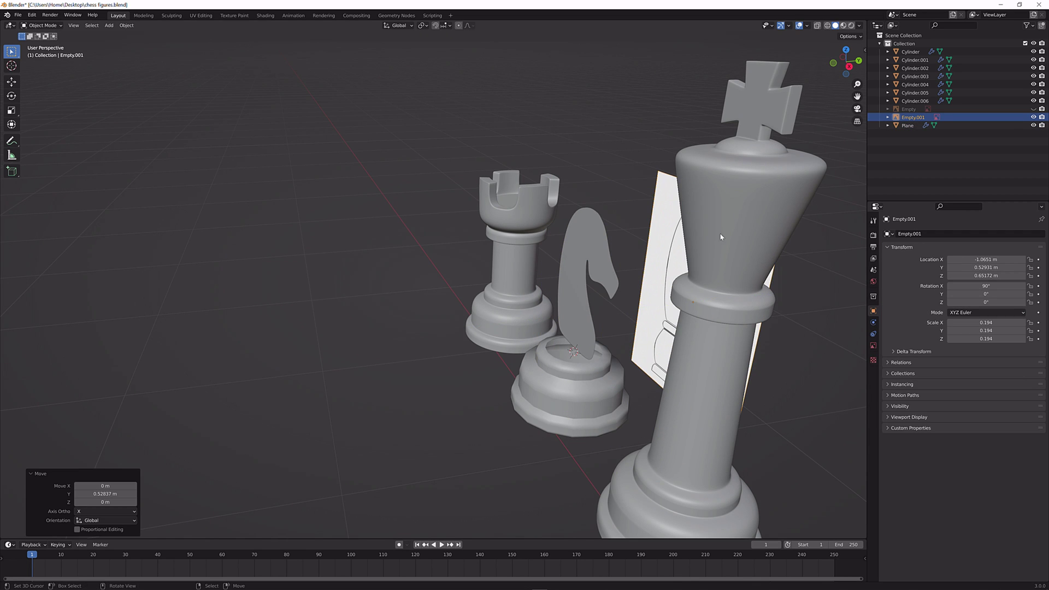
pyautogui.scroll(-2, 613, 247)
pyautogui.moveTo(613, 247); pyautogui.dragTo(462, 213, button='middle')
pyautogui.scroll(-2, 381, 261)
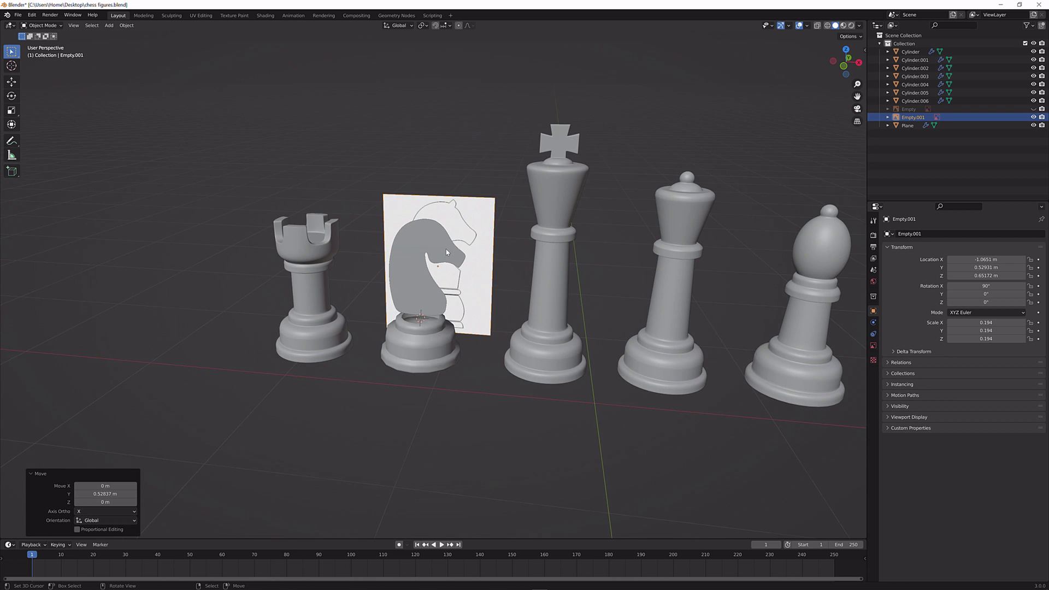
pyautogui.moveTo(380, 262); pyautogui.dragTo(422, 263, button='middle')
pyautogui.scroll(4, 496, 260)
# Move the knight plane along the Y axis
pyautogui.scroll(-2, 418, 268)
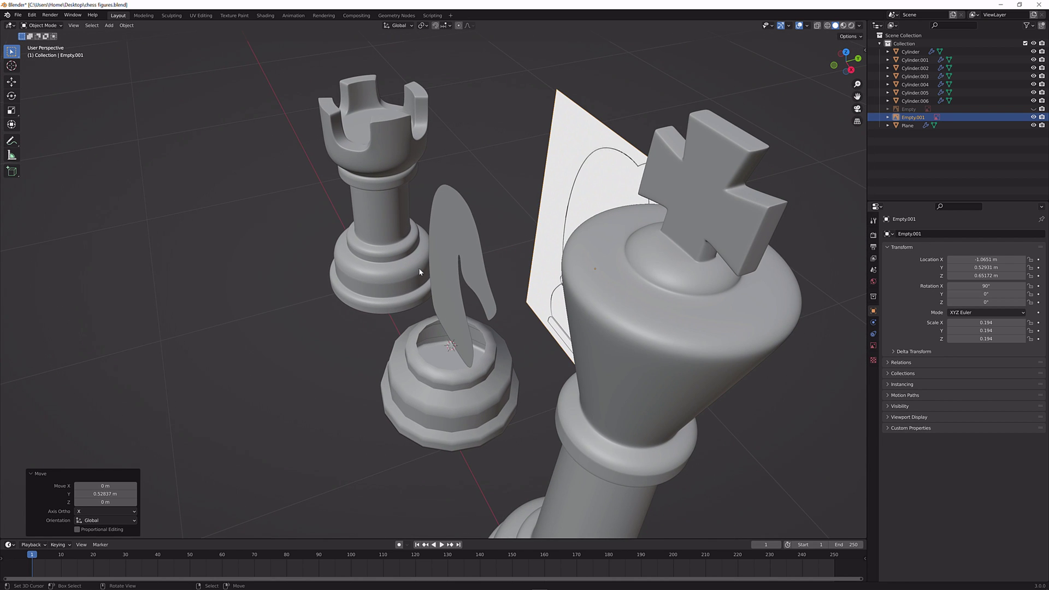
pyautogui.click(420, 269)
pyautogui.press('g')
pyautogui.press('y')
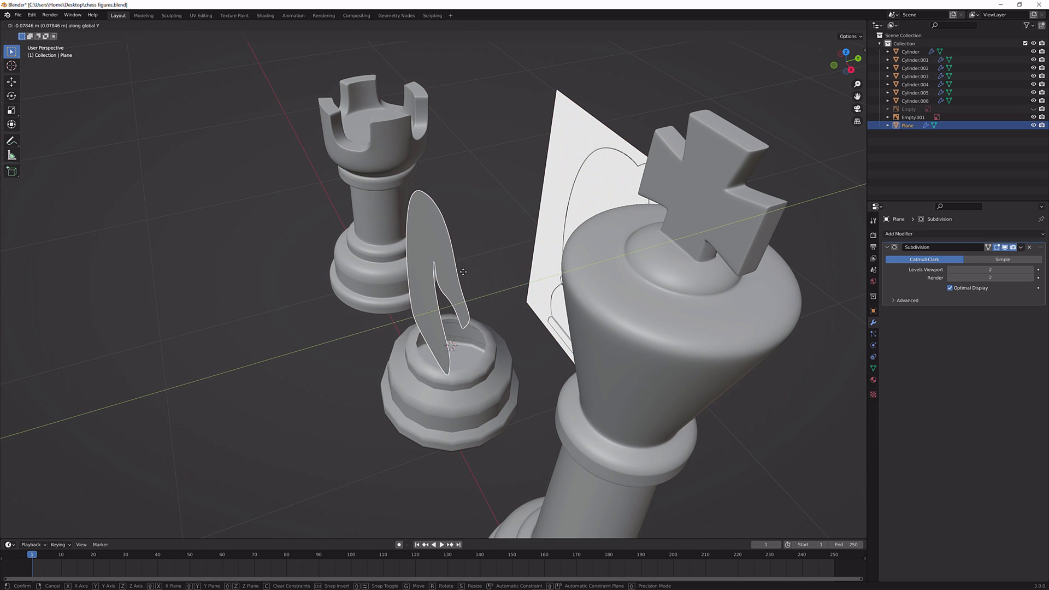
pyautogui.click(490, 290)
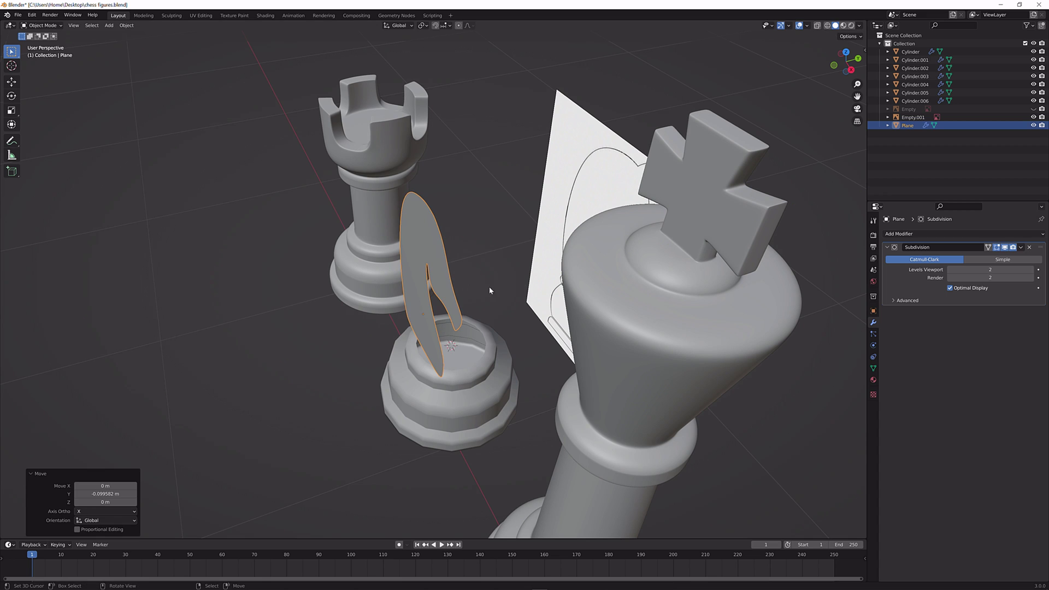
# Add a Mirror modifier above Subdivision, Y axis only, mirroring across Cylinder.006
pyautogui.click(1020, 250)
pyautogui.click(950, 235)
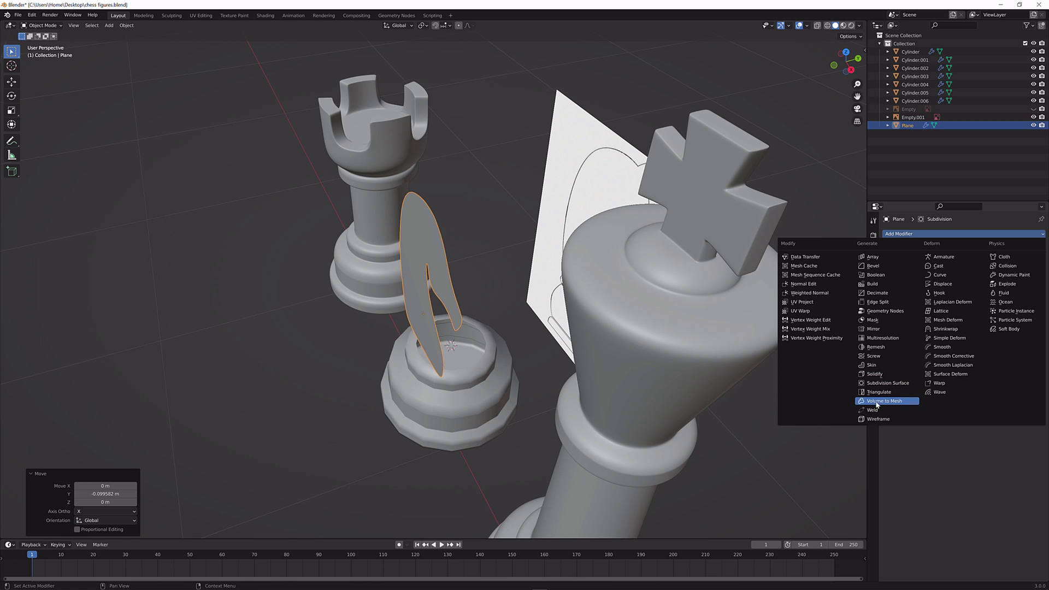
pyautogui.click(879, 329)
pyautogui.moveTo(1041, 247); pyautogui.dragTo(1047, 445)
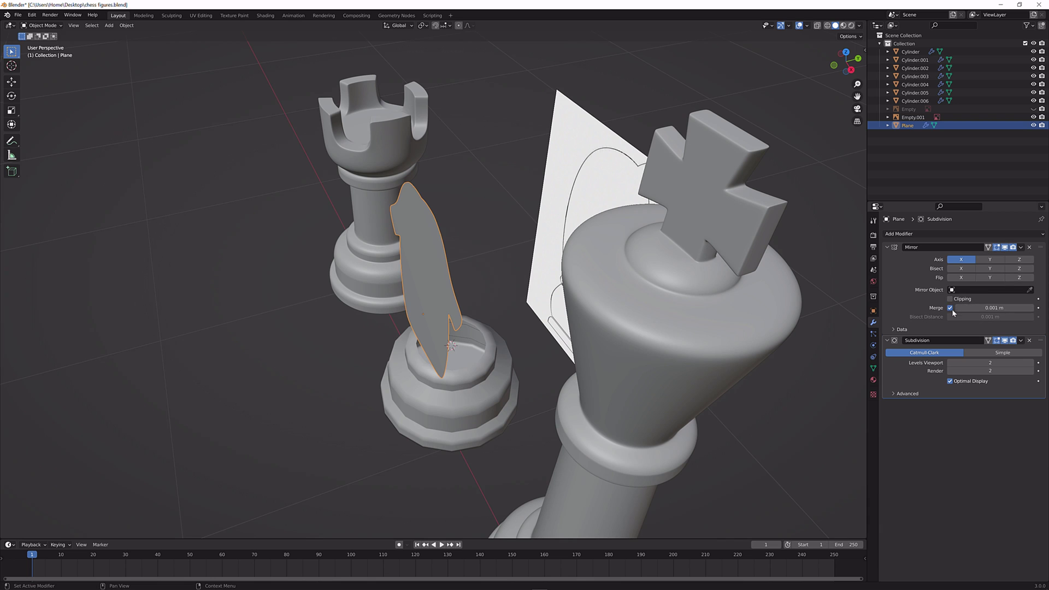
pyautogui.click(987, 262)
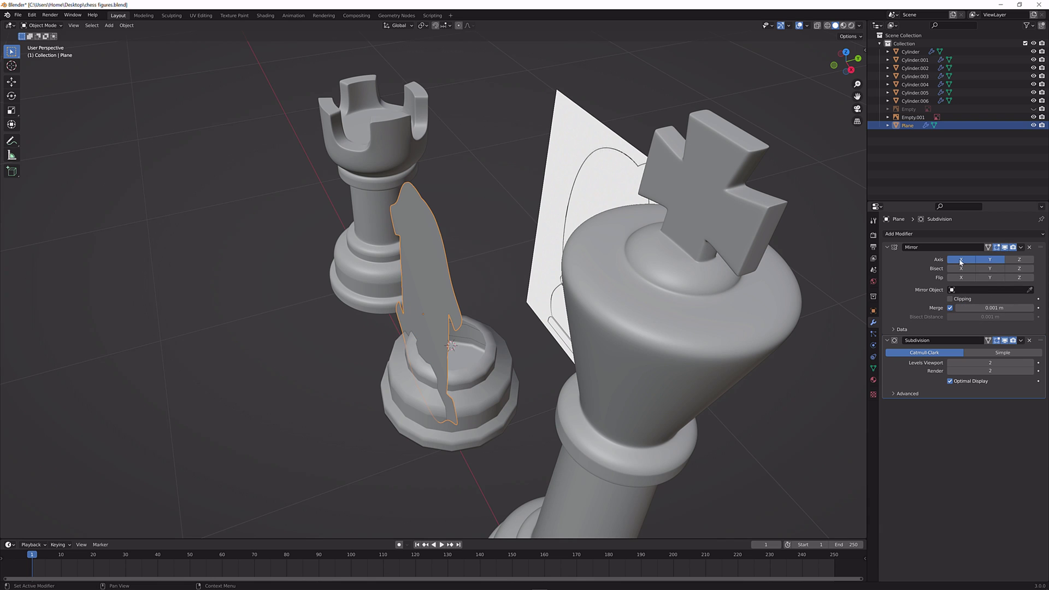
pyautogui.click(960, 261)
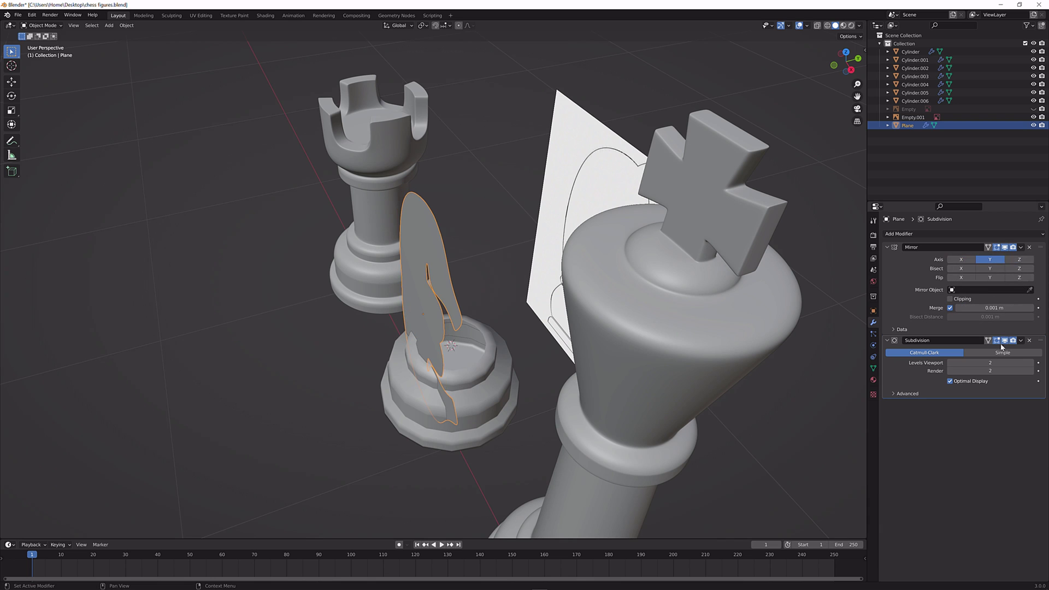
pyautogui.moveTo(496, 345); pyautogui.dragTo(399, 416, button='middle')
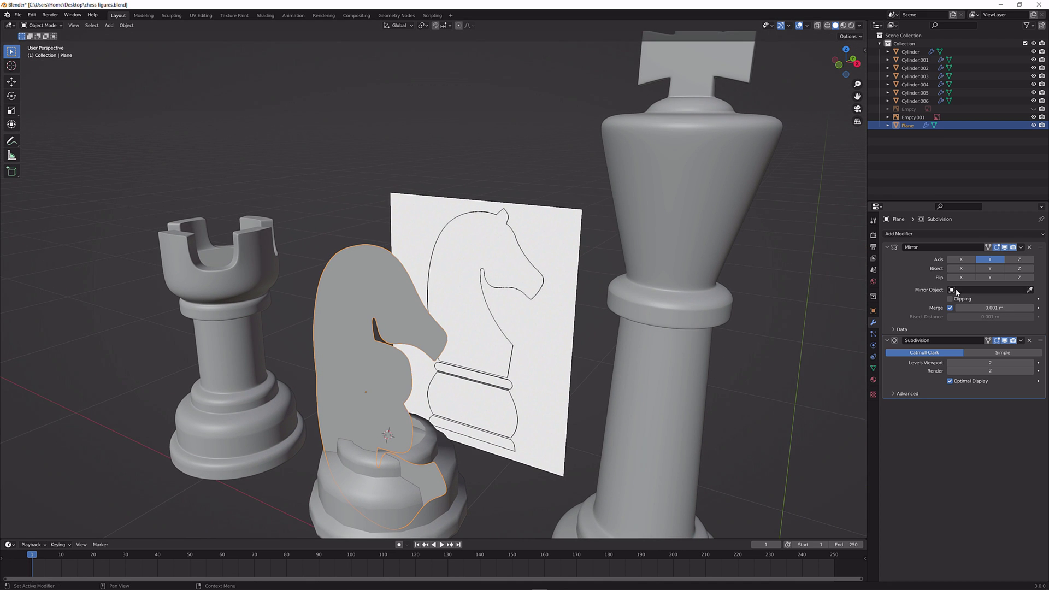
pyautogui.click(442, 443)
pyautogui.moveTo(441, 445); pyautogui.dragTo(507, 394, button='middle')
# Move the knight plane along the Y axis again
pyautogui.press('g')
pyautogui.press('y')
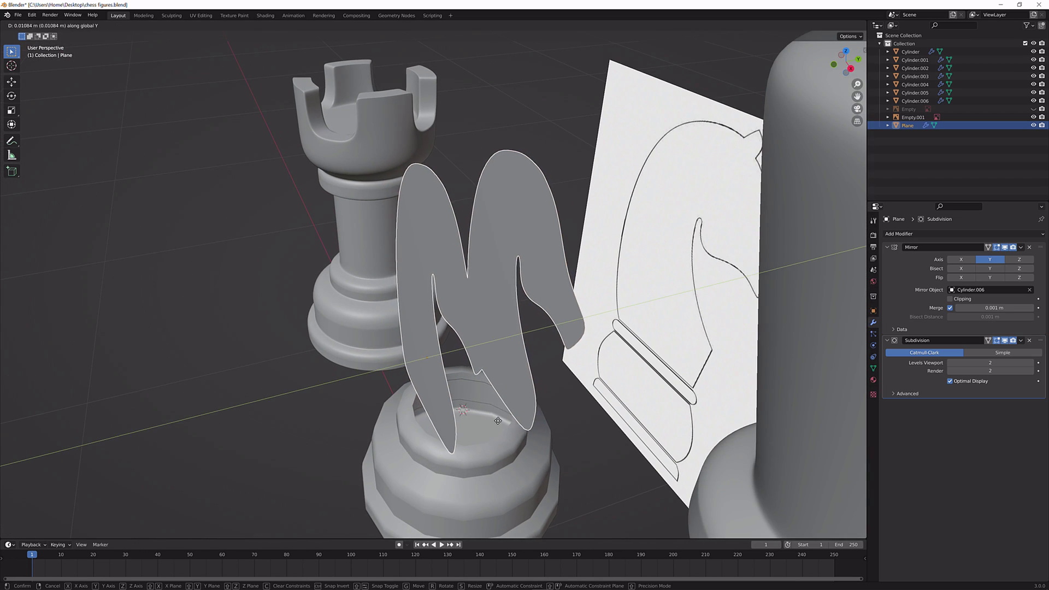
pyautogui.click(489, 425)
pyautogui.moveTo(490, 425); pyautogui.dragTo(462, 421, button='middle')
# Extrude all of the knight's faces along their normals to give it thickness
pyautogui.press('Tab')
pyautogui.press('a')
pyautogui.press('e')
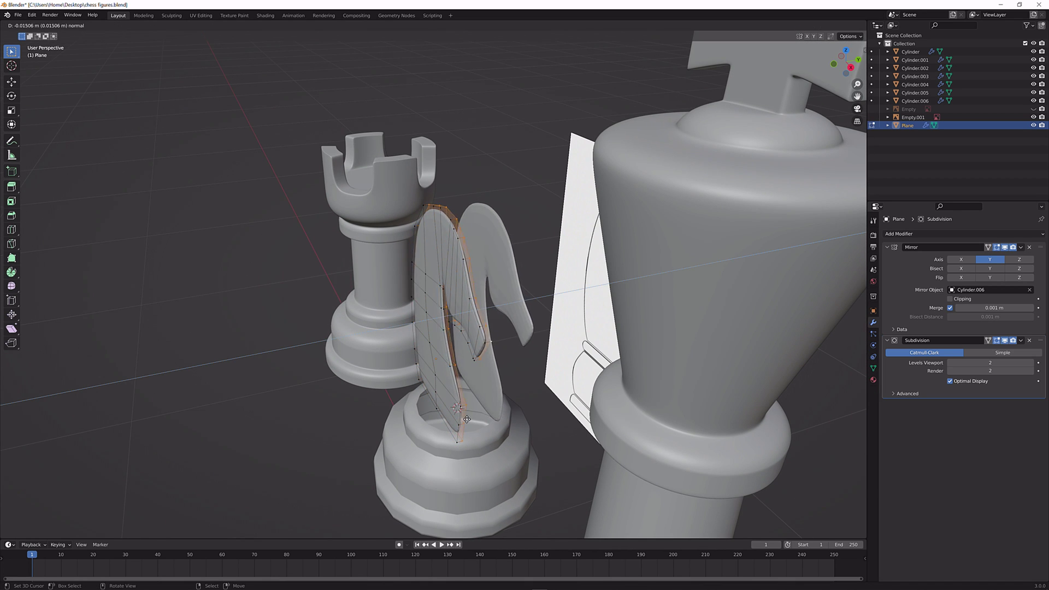
pyautogui.click(488, 417)
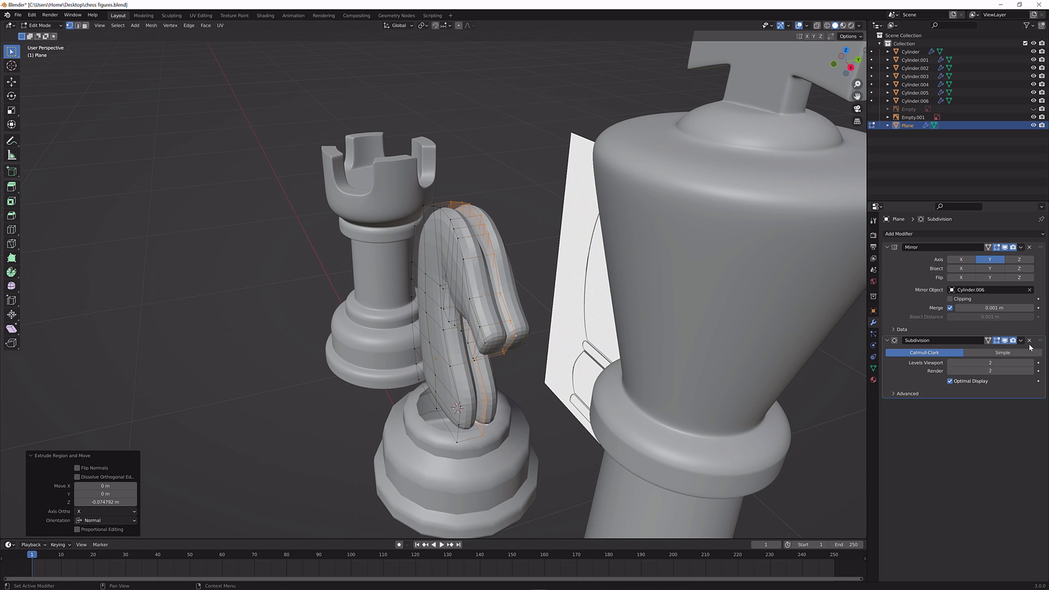
# Shift the selected head vertices along Y to meet the mirror half and delete the extra faces
pyautogui.press('g')
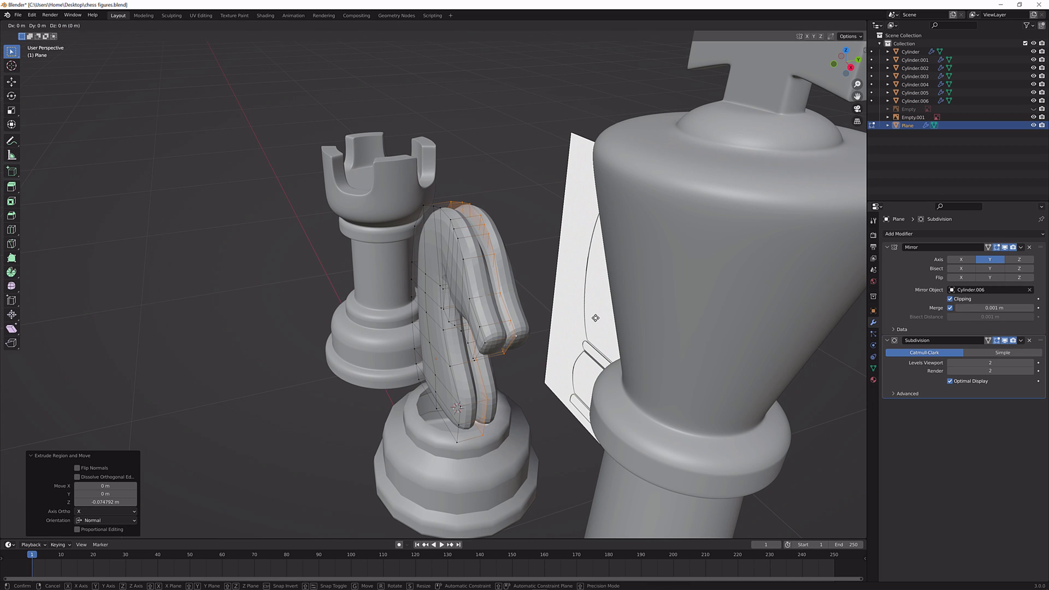
pyautogui.press('y')
pyautogui.click(560, 329)
pyautogui.press('x')
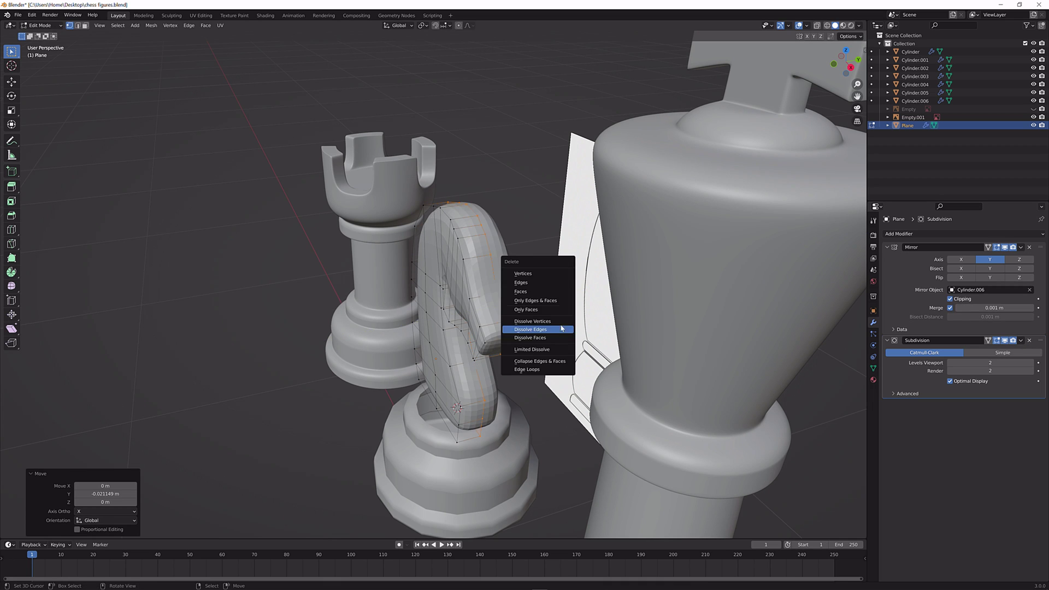
pyautogui.click(555, 291)
pyautogui.press('Tab')
pyautogui.moveTo(508, 332)
pyautogui.mouseDown(button='middle')
pyautogui.moveTo(547, 309)
pyautogui.moveTo(483, 306)
pyautogui.moveTo(526, 306)
pyautogui.moveTo(468, 324)
pyautogui.moveTo(542, 309)
pyautogui.moveTo(471, 321)
pyautogui.moveTo(585, 272)
pyautogui.mouseUp(button='middle')
pyautogui.scroll(3, 522, 306)
pyautogui.scroll(-2, 522, 306)
pyautogui.scroll(-2, 520, 306)
# Apply Shade Smooth to the knight and orbit around to face it
pyautogui.rightClick(470, 325)
pyautogui.click(470, 324)
pyautogui.scroll(-4, 470, 325)
pyautogui.scroll(7, 471, 322)
pyautogui.scroll(3, 508, 234)
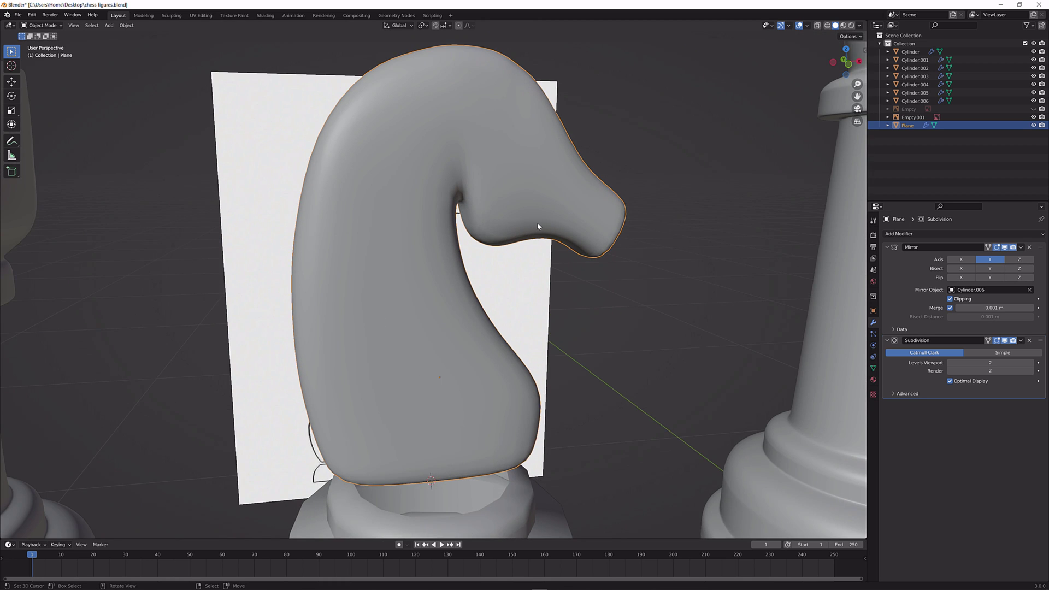
pyautogui.scroll(2, 538, 225)
pyautogui.moveTo(541, 229); pyautogui.dragTo(520, 213, button='middle')
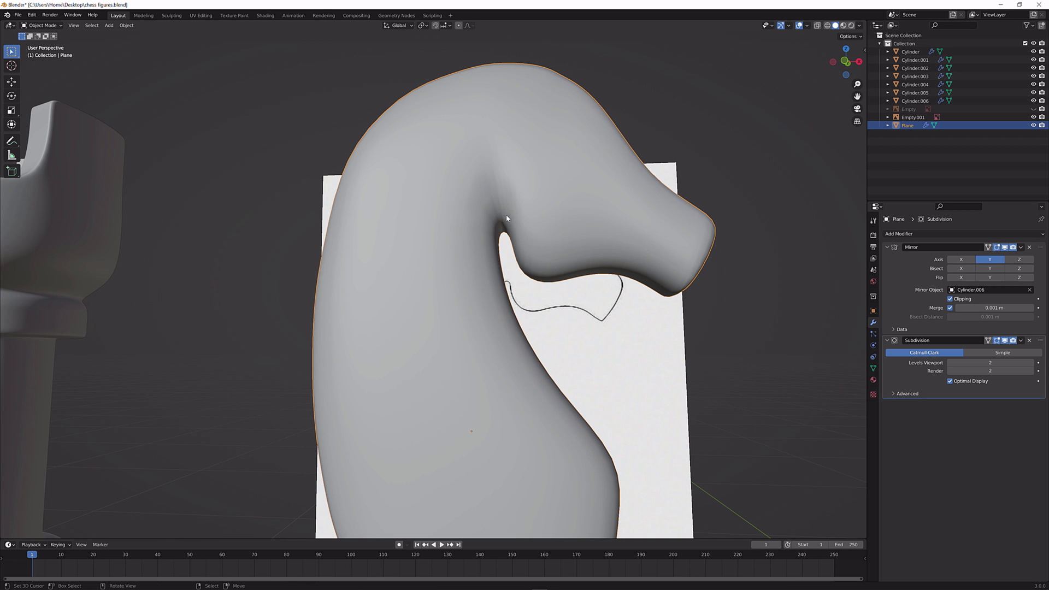
pyautogui.moveTo(507, 234); pyautogui.dragTo(492, 210, button='middle')
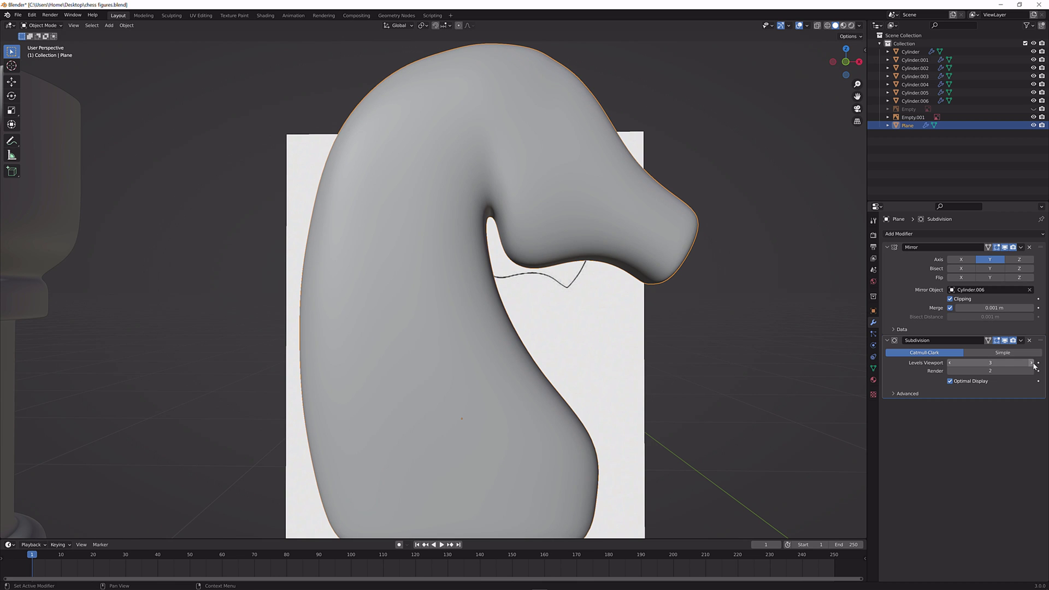
# Raise the Subdivision viewport level to 3 and inspect the knight from oblique and side views
pyautogui.scroll(2, 484, 192)
pyautogui.scroll(-4, 550, 211)
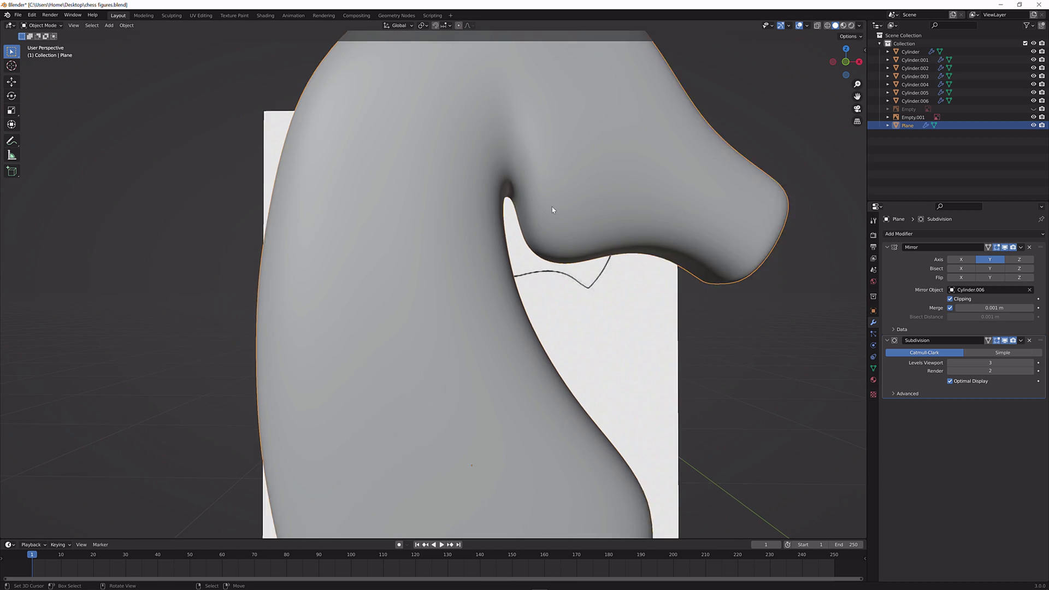
pyautogui.scroll(-2, 556, 219)
pyautogui.scroll(8, 557, 232)
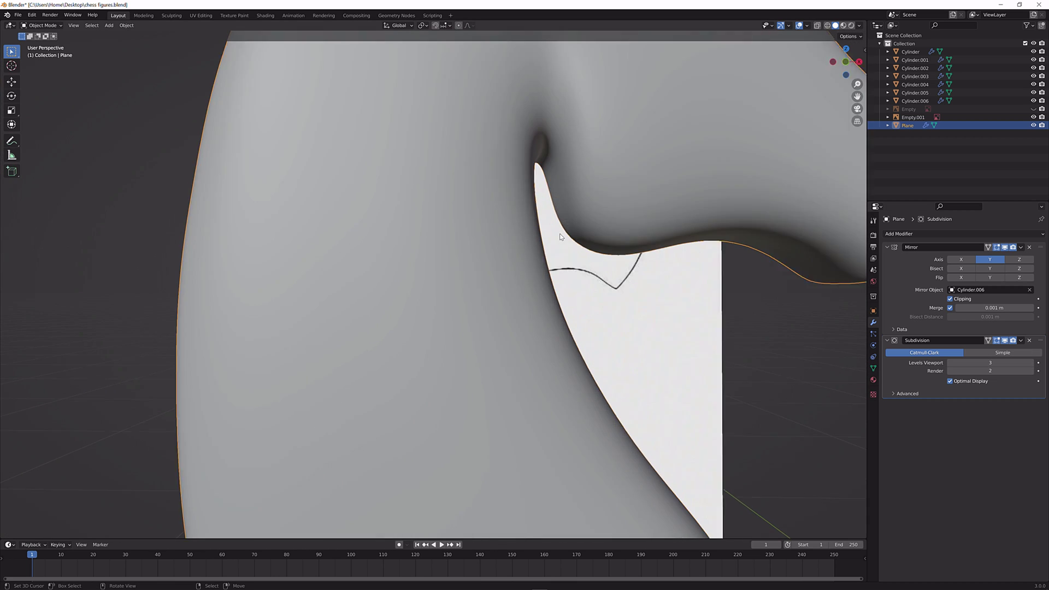
pyautogui.scroll(-2, 678, 246)
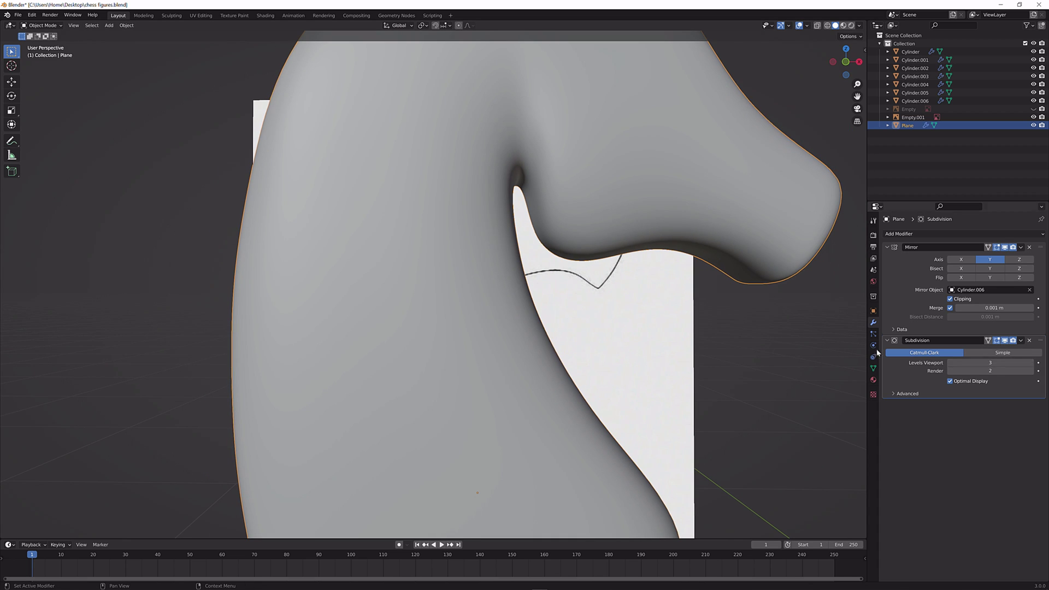
pyautogui.scroll(-6, 729, 329)
pyautogui.moveTo(731, 320); pyautogui.dragTo(735, 362, button='middle')
pyautogui.moveTo(665, 366); pyautogui.dragTo(578, 298, button='middle')
pyautogui.press('Tab')
pyautogui.press('Tab')
pyautogui.moveTo(525, 239); pyautogui.dragTo(602, 287, button='middle')
pyautogui.press('Tab')
pyautogui.scroll(1, 602, 287)
pyautogui.keyDown('shift'); pyautogui.moveTo(650, 331); pyautogui.dragTo(552, 283, button='middle'); pyautogui.keyUp('shift')
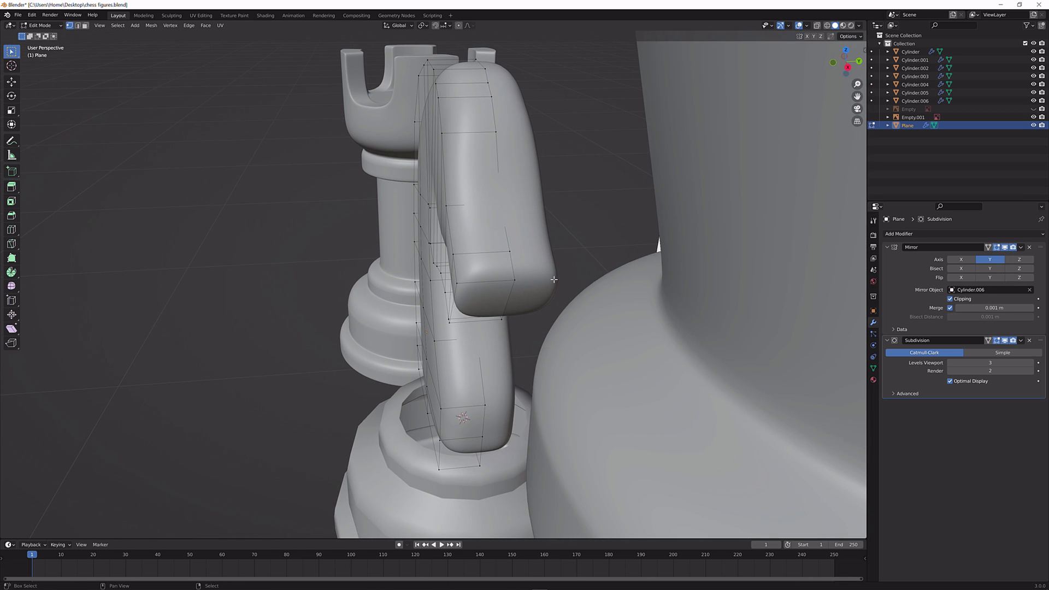
# Cut a new edge loop across the knight's head and neck
pyautogui.scroll(2, 551, 283)
pyautogui.hotkey('ctrl', 'r')
pyautogui.click(510, 282)
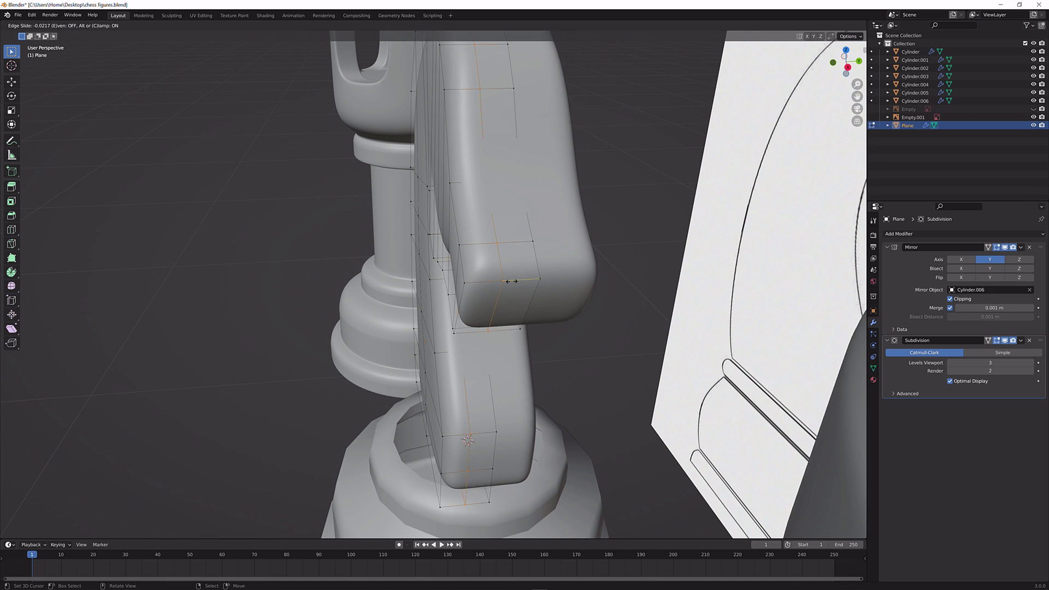
pyautogui.click(530, 280)
pyautogui.moveTo(530, 280); pyautogui.dragTo(475, 340, button='middle')
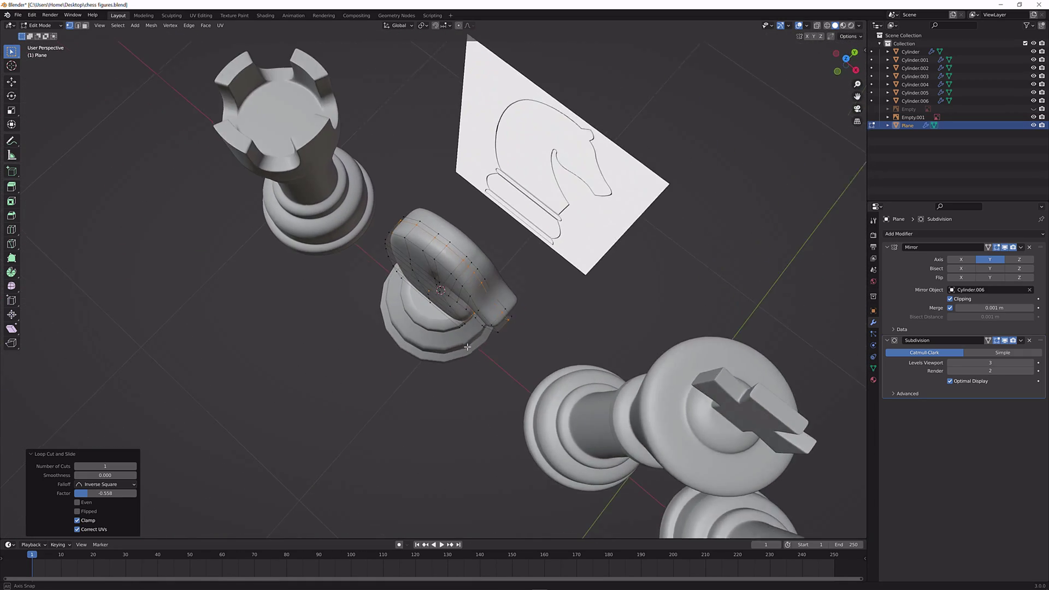
pyautogui.scroll(4, 468, 340)
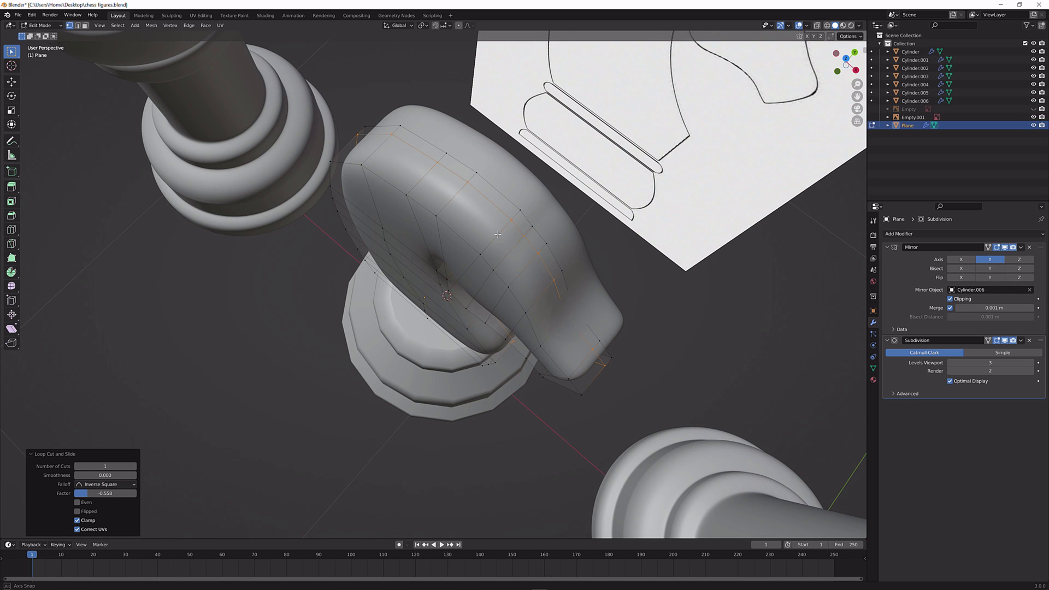
pyautogui.moveTo(498, 233); pyautogui.dragTo(551, 112, button='middle')
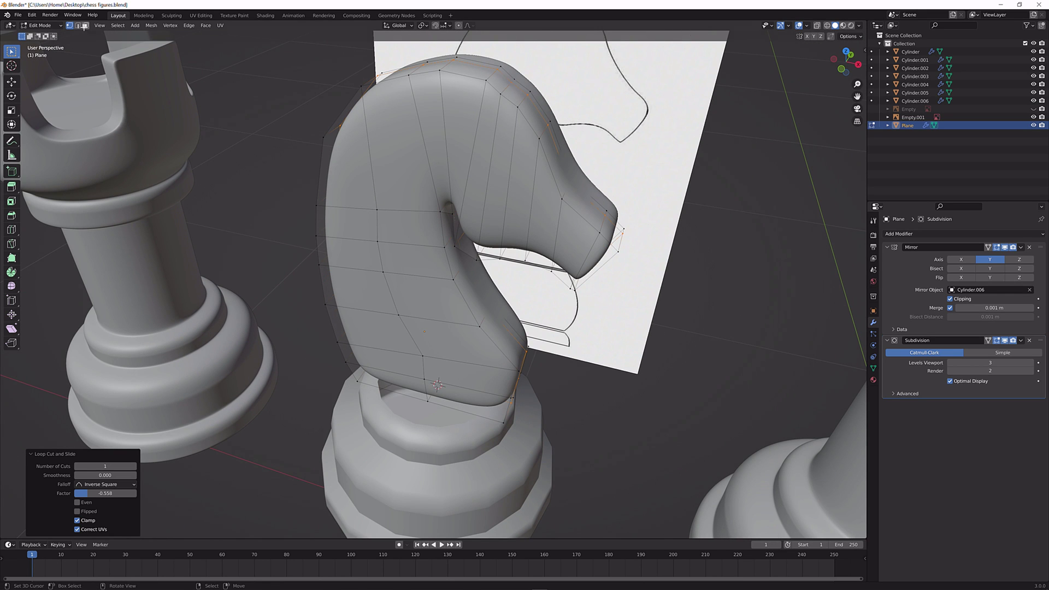
pyautogui.moveTo(292, 78); pyautogui.dragTo(419, 116, button='middle')
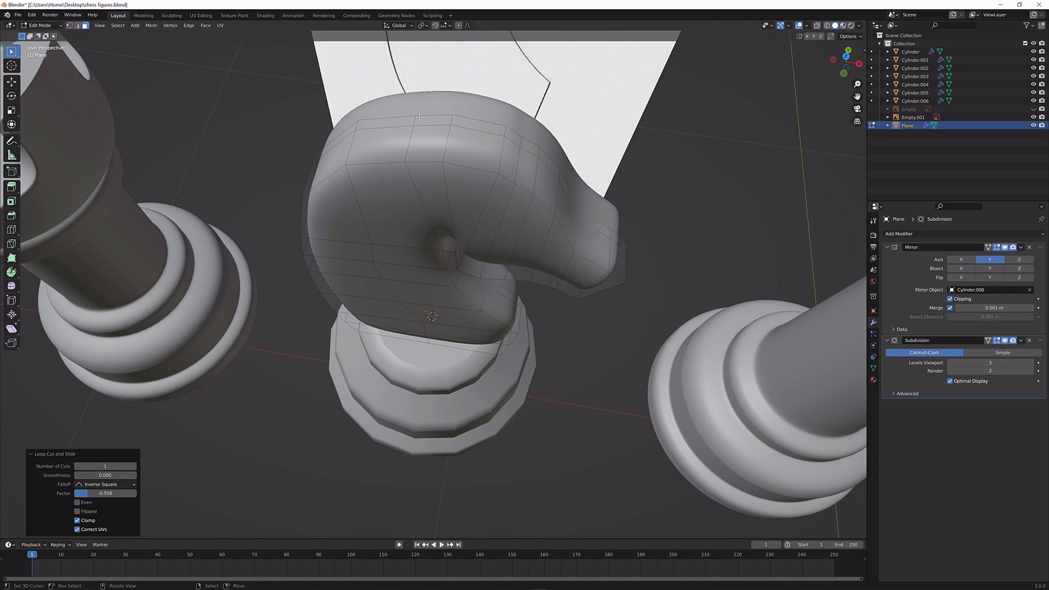
# Select a head face and extend the selection along the knight's back edge
pyautogui.rightClick(446, 121)
pyautogui.scroll(-2, 350, 148)
pyautogui.moveTo(299, 162); pyautogui.dragTo(418, 79, button='middle')
pyautogui.scroll(3, 382, 171)
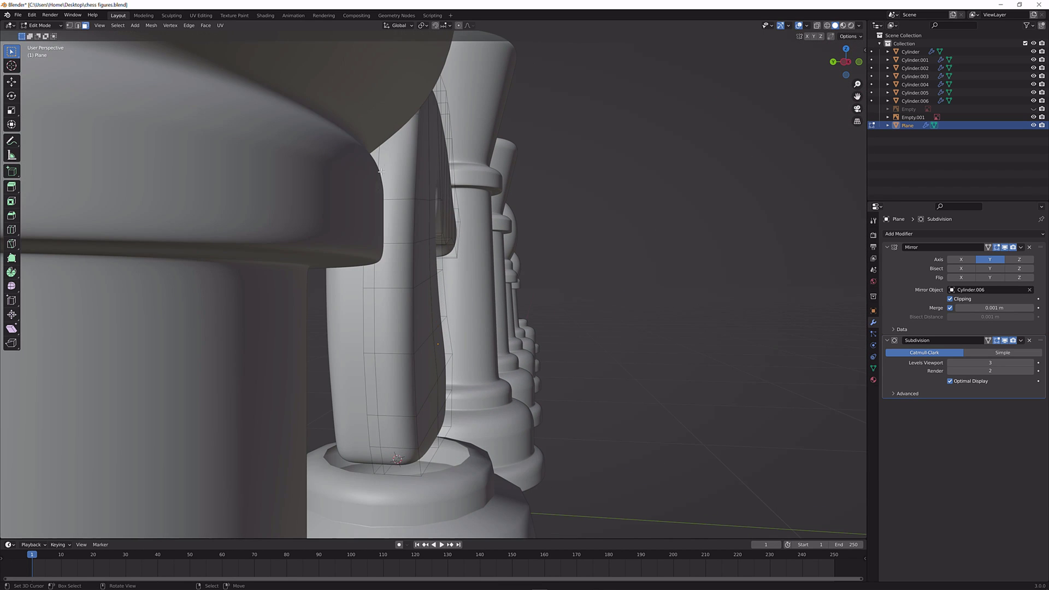
pyautogui.keyDown('ctrl'); pyautogui.click(367, 378); pyautogui.keyUp('ctrl')
pyautogui.moveTo(368, 377); pyautogui.dragTo(416, 239, button='middle')
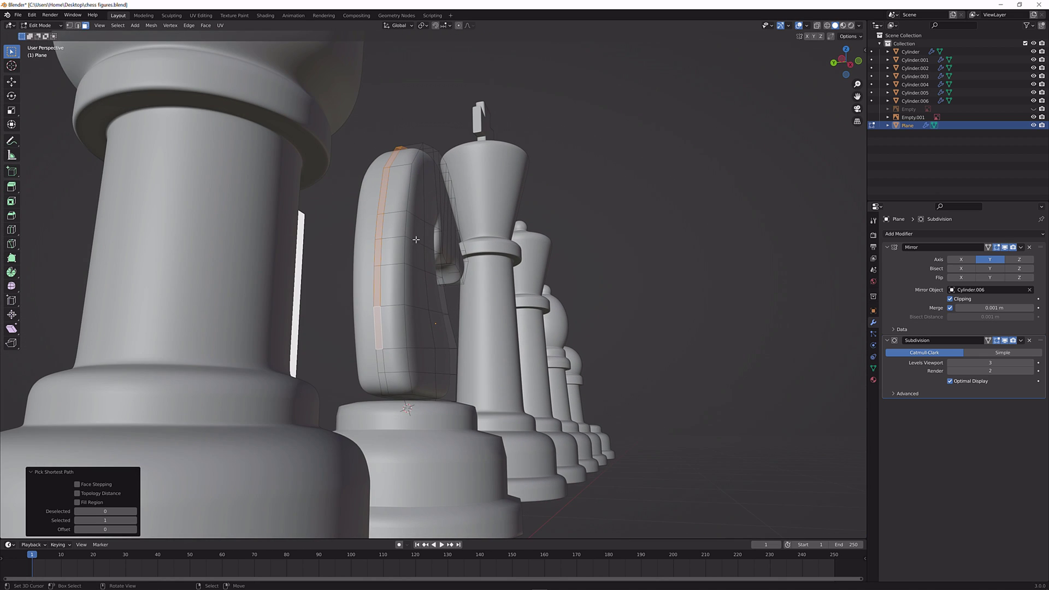
pyautogui.moveTo(389, 351); pyautogui.dragTo(301, 374, button='middle')
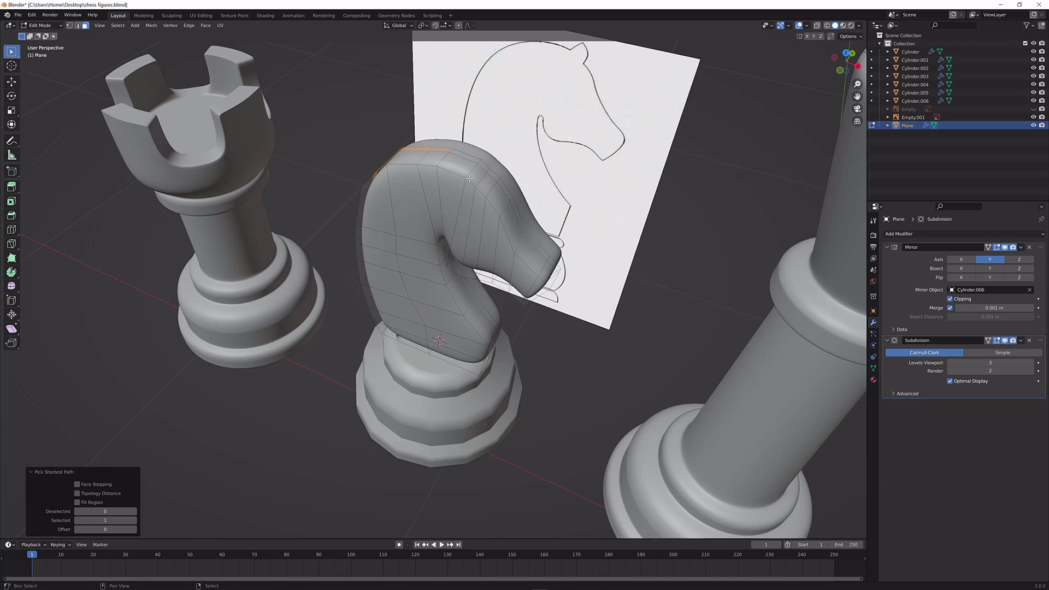
# Extrude the knight's selected faces along their normals to thicken the piece, then return to Object Mode
pyautogui.keyDown('shift'); pyautogui.click(473, 159); pyautogui.keyUp('shift')
pyautogui.moveTo(473, 159); pyautogui.dragTo(439, 238, button='middle')
pyautogui.hotkey('alt', 'e')
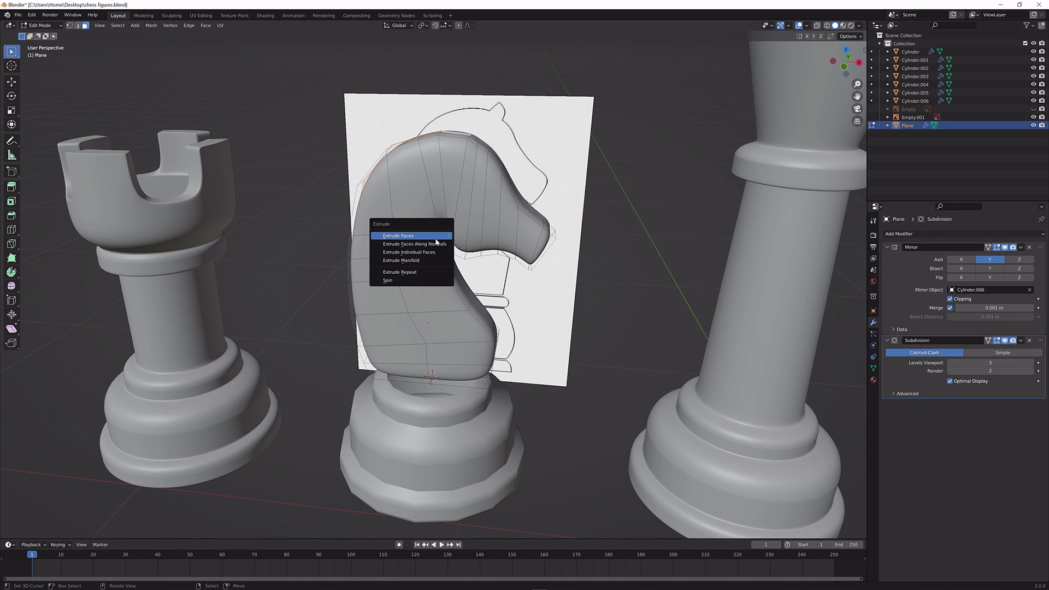
pyautogui.click(436, 246)
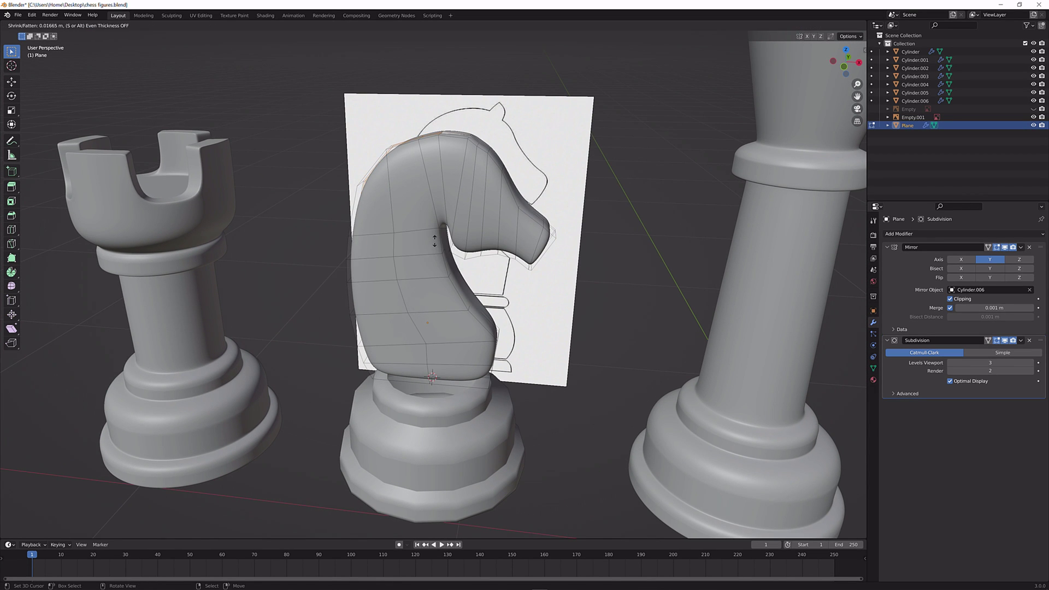
pyautogui.click(434, 292)
pyautogui.press('Tab')
pyautogui.scroll(-1, 428, 289)
pyautogui.moveTo(428, 288)
pyautogui.mouseDown(button='middle')
pyautogui.moveTo(435, 266)
pyautogui.moveTo(477, 254)
pyautogui.moveTo(431, 295)
pyautogui.moveTo(376, 307)
pyautogui.moveTo(404, 298)
pyautogui.moveTo(383, 273)
pyautogui.moveTo(359, 309)
pyautogui.moveTo(403, 305)
pyautogui.moveTo(414, 286)
pyautogui.moveTo(365, 291)
pyautogui.moveTo(456, 274)
pyautogui.moveTo(417, 293)
pyautogui.moveTo(431, 290)
pyautogui.mouseUp(button='middle')
# Delete the Empty.001 reference image and reselect the knight
pyautogui.click(572, 139)
pyautogui.press('x')
pyautogui.click(571, 138)
pyautogui.click(502, 196)
pyautogui.moveTo(502, 196)
pyautogui.mouseDown(button='middle')
pyautogui.moveTo(450, 190)
pyautogui.moveTo(532, 189)
pyautogui.moveTo(481, 221)
pyautogui.moveTo(510, 214)
pyautogui.mouseUp(button='middle')
pyautogui.scroll(4, 532, 189)
pyautogui.scroll(-5, 497, 214)
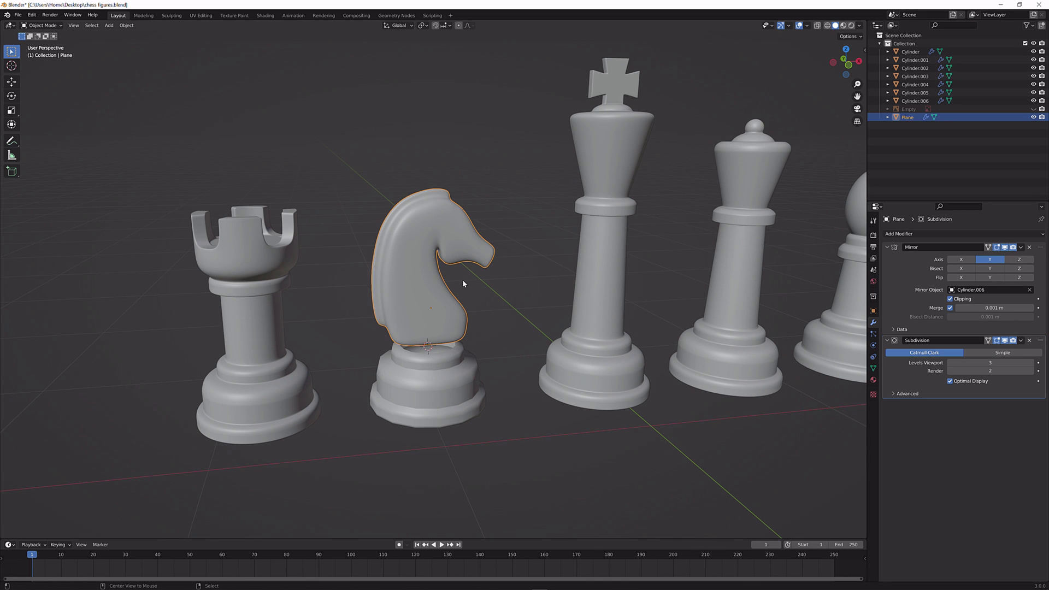
# Unhide everything, select the knight (Plane), and hide all other pieces, pedestal and reference image
pyautogui.hotkey('alt', 'h')
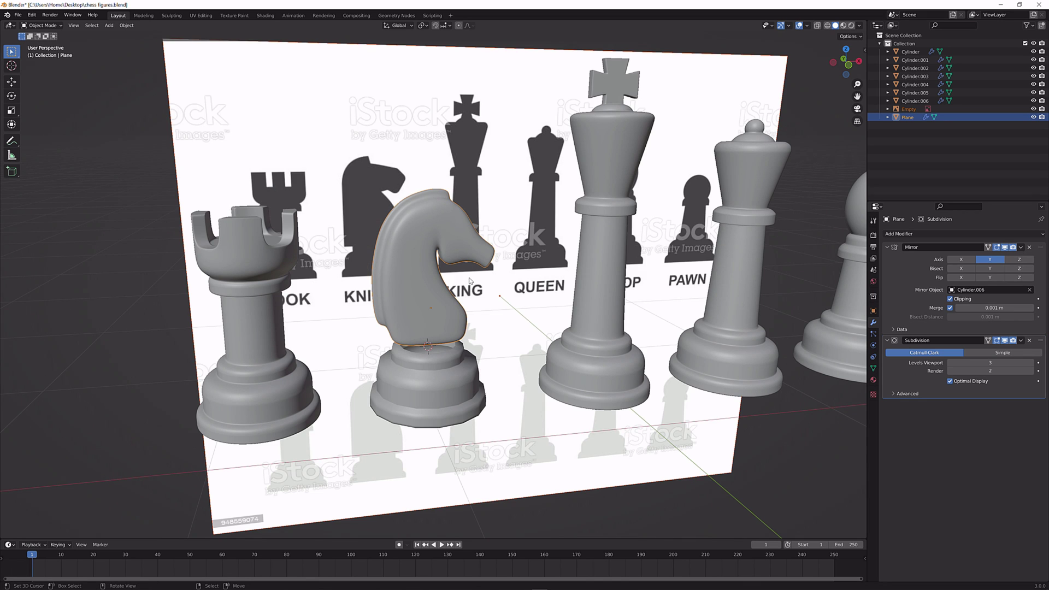
pyautogui.press('x')
pyautogui.click(437, 267)
pyautogui.click(433, 268)
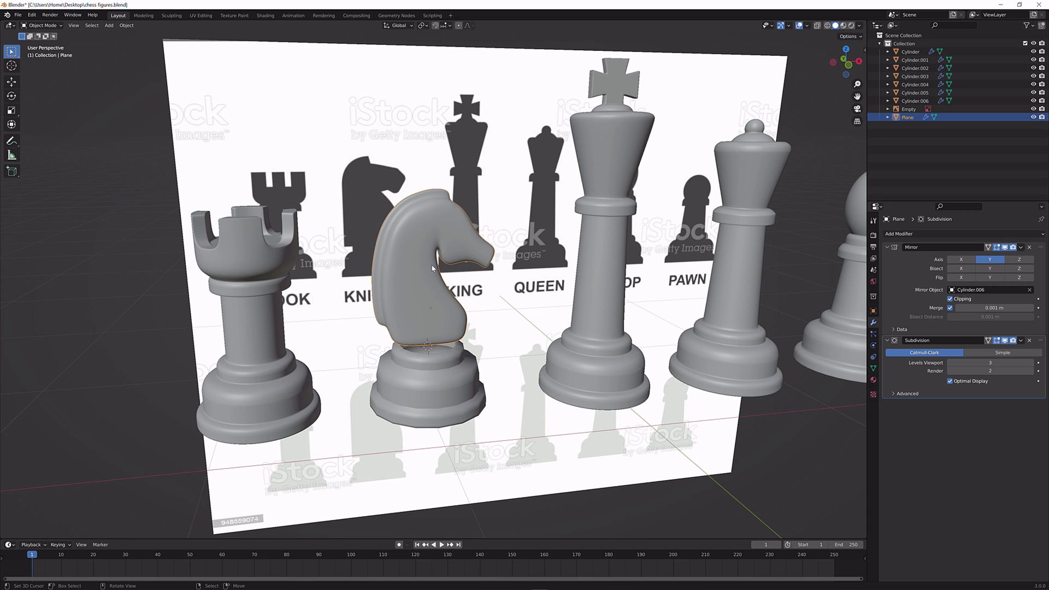
pyautogui.hotkey('shift', 'h')
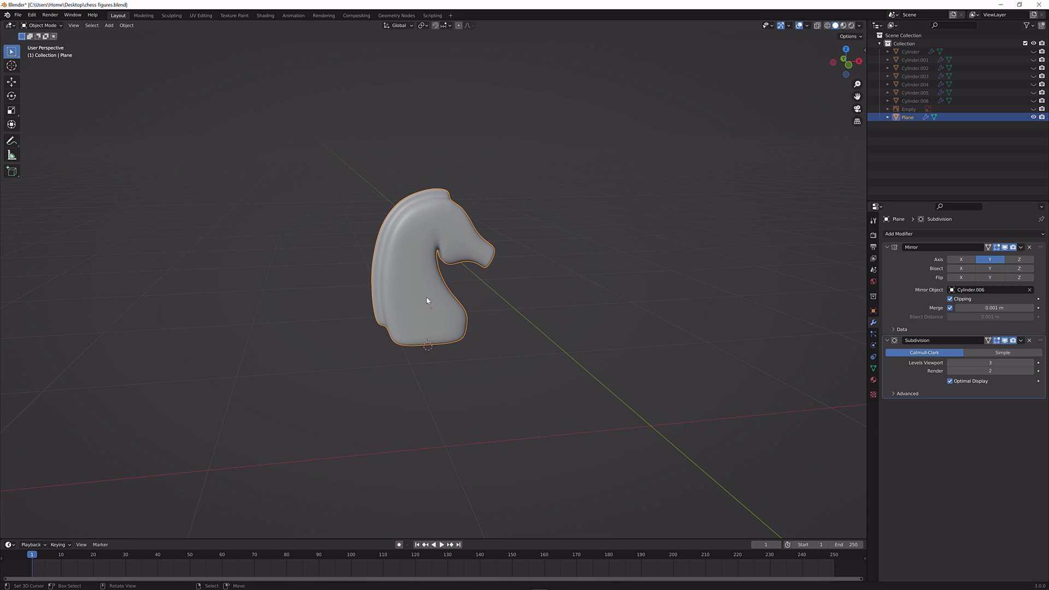
# Orbit to a side view of the knight and nudge a head vertex slightly along Y
pyautogui.press('Tab')
pyautogui.moveTo(427, 300); pyautogui.dragTo(449, 260, button='middle')
pyautogui.scroll(4, 449, 261)
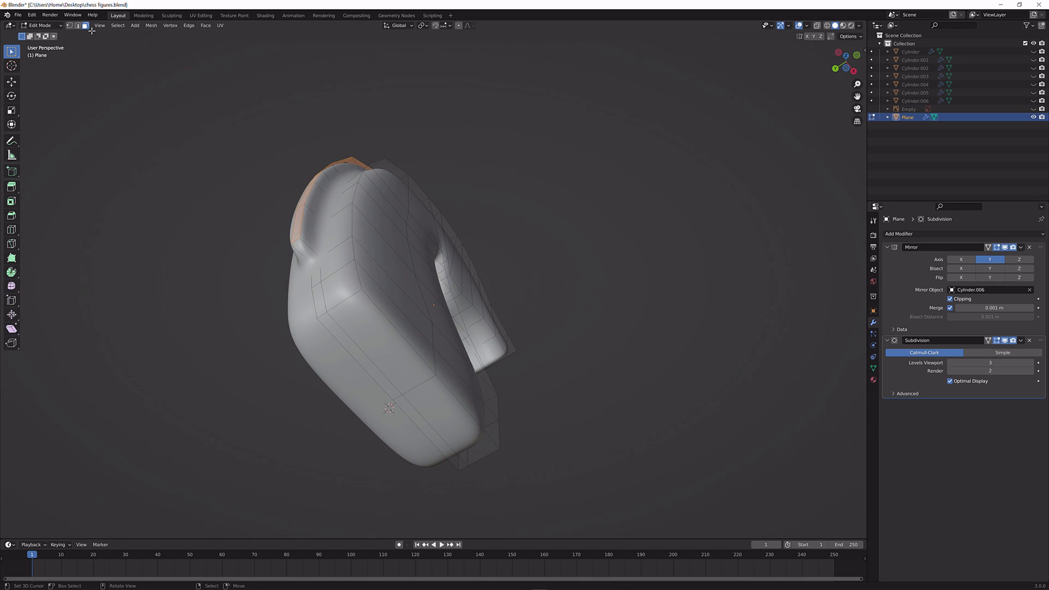
pyautogui.moveTo(554, 144); pyautogui.dragTo(531, 117, button='middle')
pyautogui.press('Tab')
pyautogui.press('Tab')
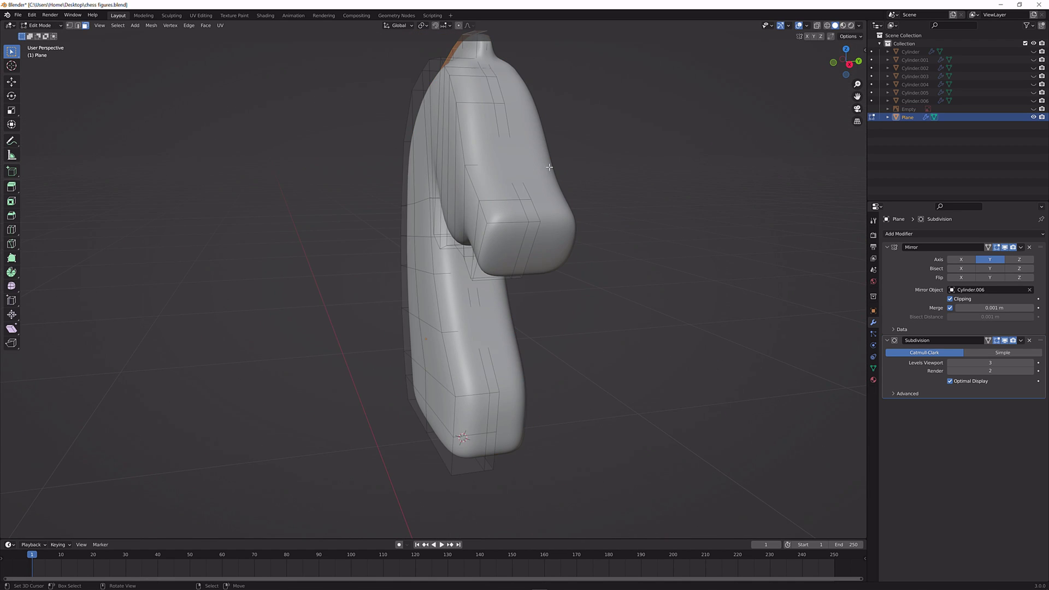
pyautogui.moveTo(391, 166); pyautogui.dragTo(584, 215, button='middle')
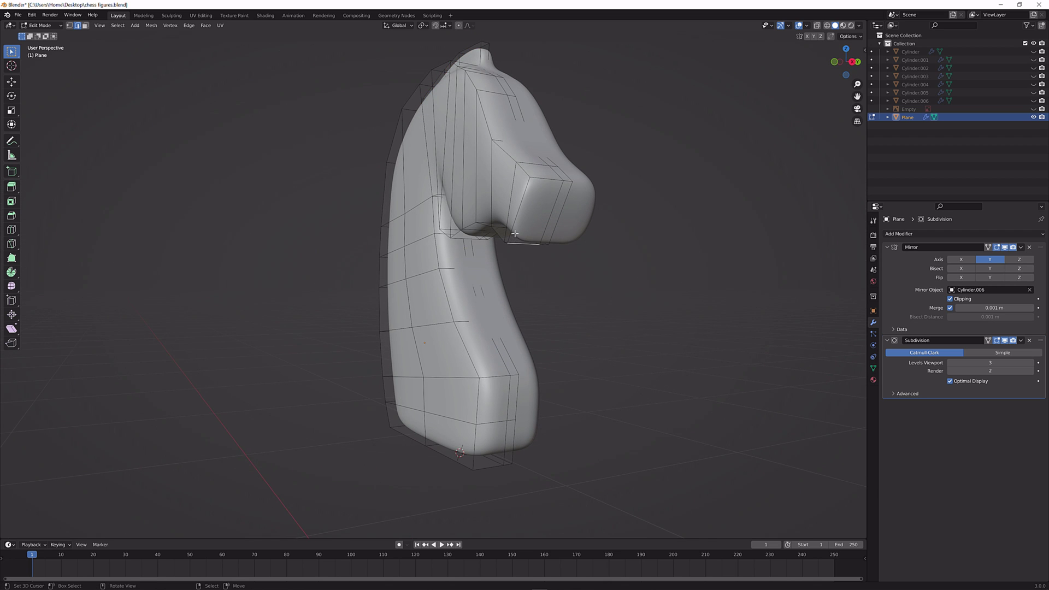
pyautogui.scroll(2, 458, 189)
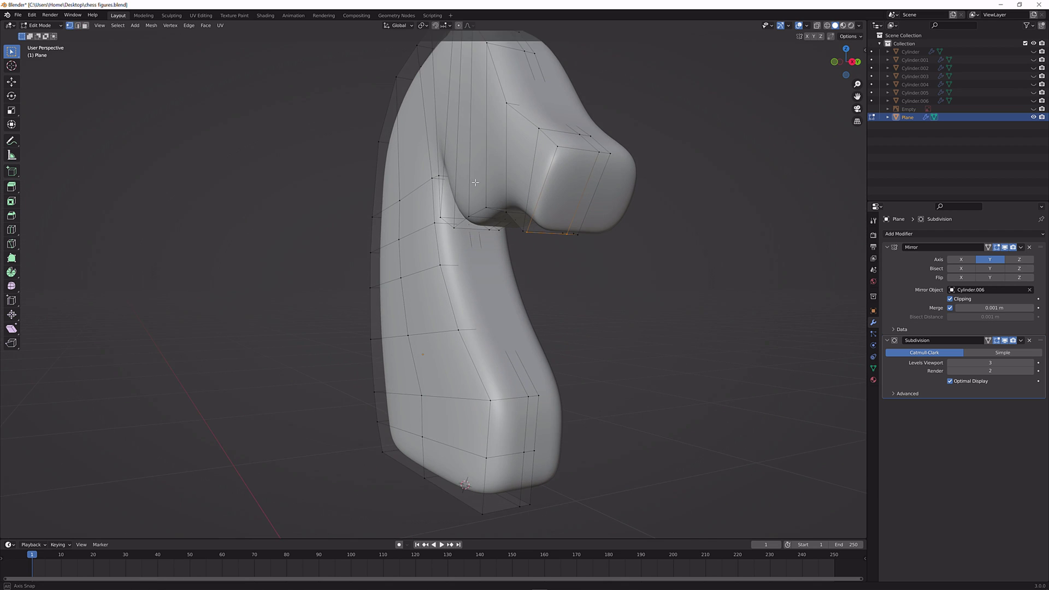
pyautogui.moveTo(476, 183); pyautogui.dragTo(458, 196, button='middle')
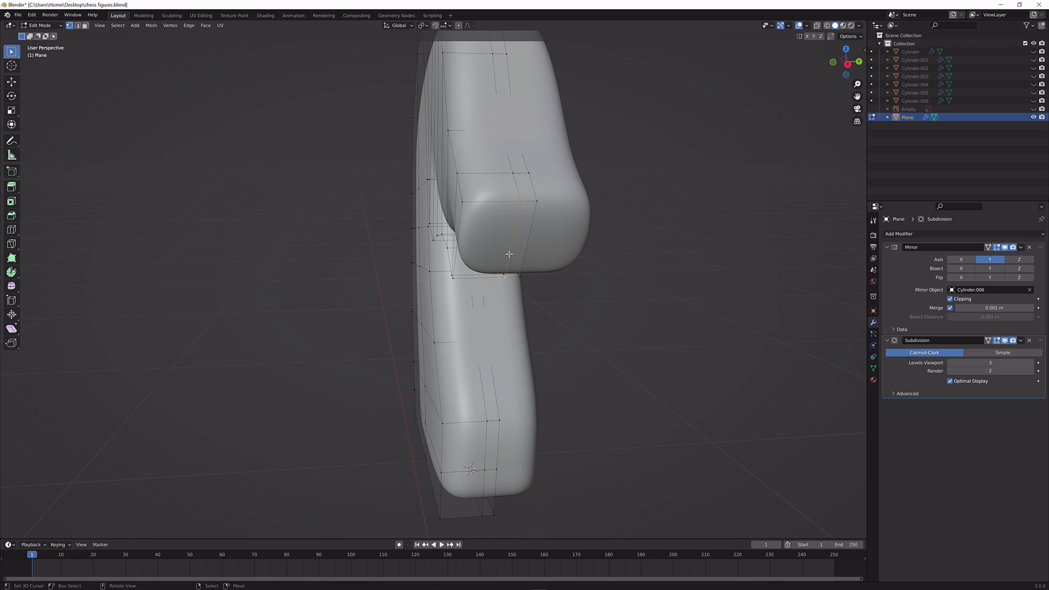
pyautogui.press('g')
pyautogui.press('y')
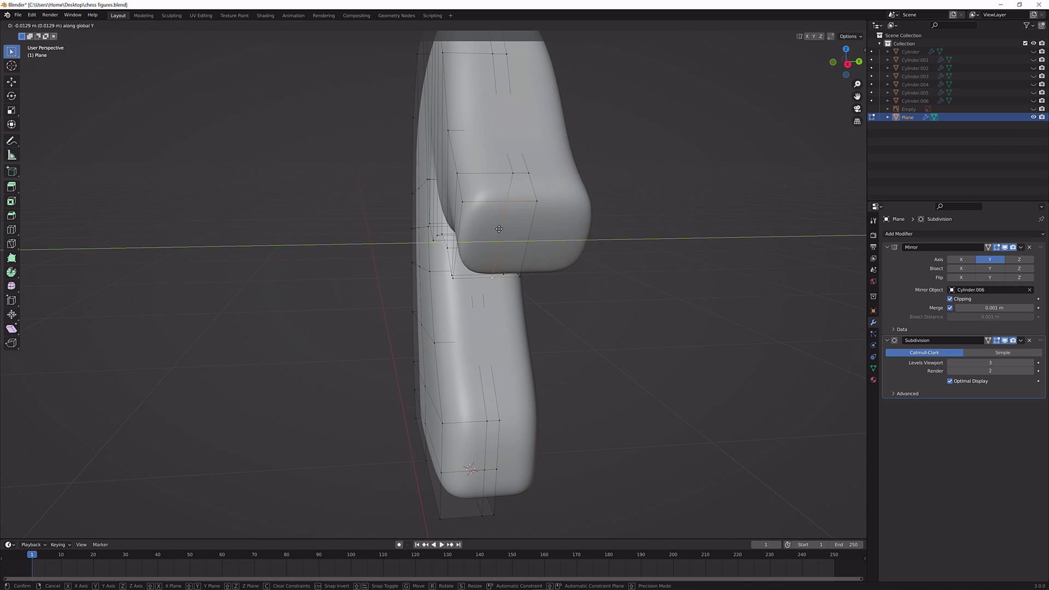
pyautogui.click(508, 230)
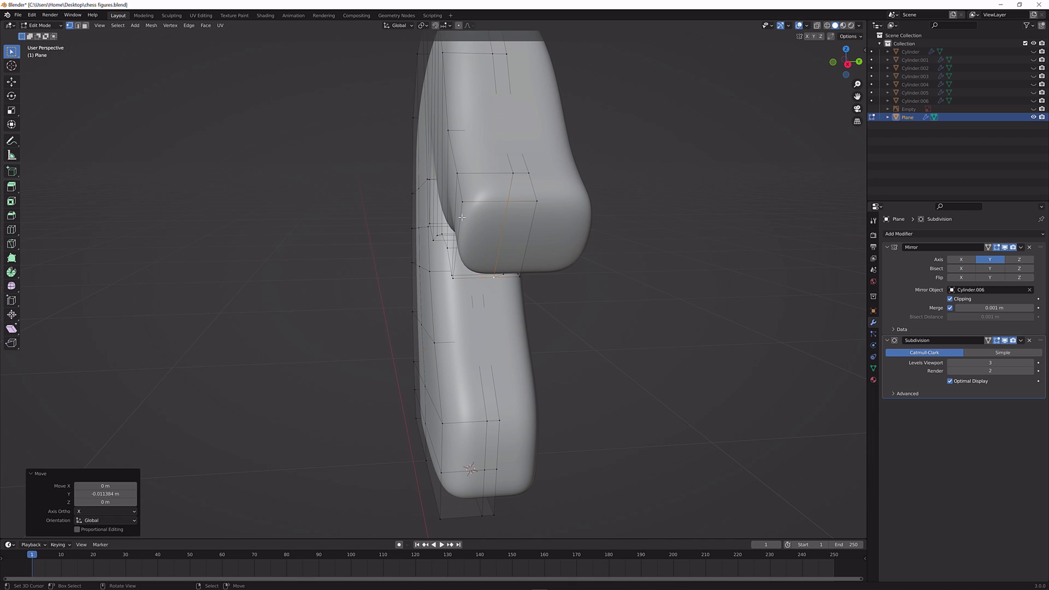
# Nudge a second head vertex along Y and review the profile in Object Mode
pyautogui.rightClick(457, 278)
pyautogui.press('g')
pyautogui.press('y')
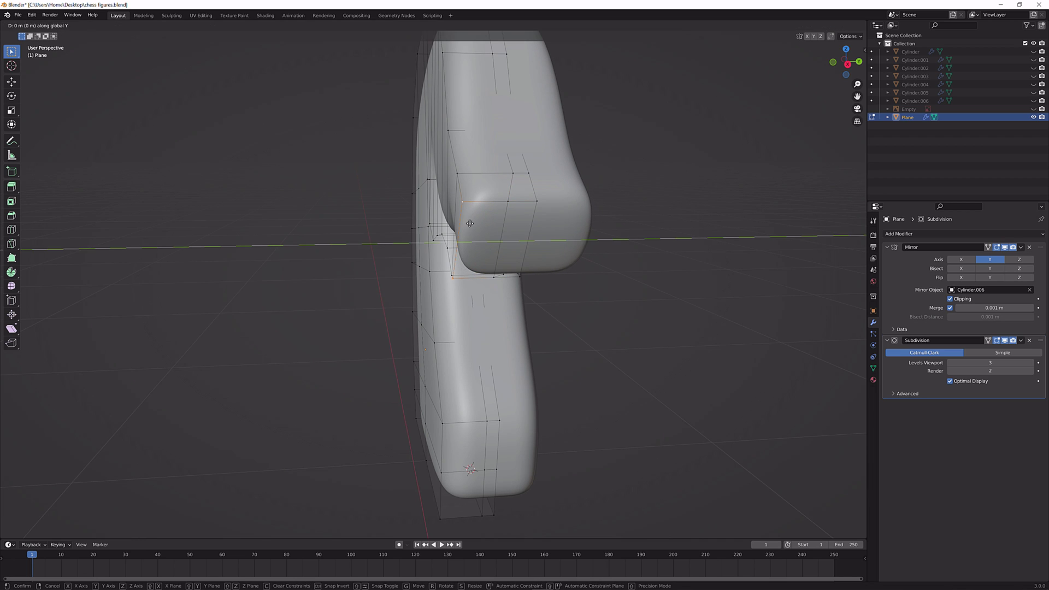
pyautogui.click(494, 225)
pyautogui.press('Tab')
pyautogui.moveTo(494, 224); pyautogui.dragTo(528, 196, button='middle')
pyautogui.moveTo(528, 239); pyautogui.dragTo(480, 248, button='middle')
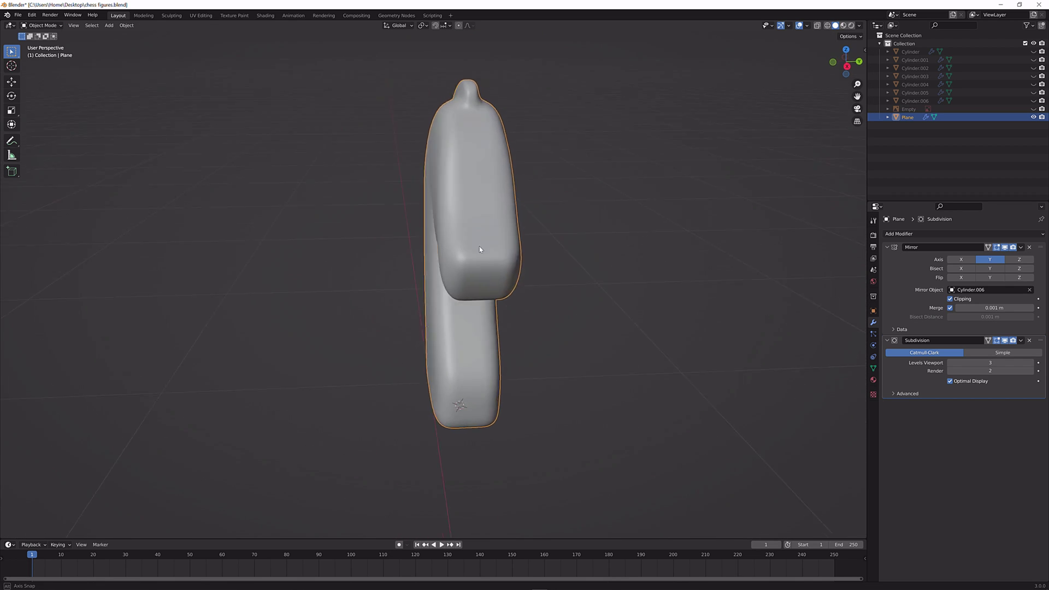
pyautogui.scroll(3, 481, 248)
# Add a new edge loop to the knight's mesh and check it from the front view
pyautogui.press('Tab')
pyautogui.moveTo(518, 188); pyautogui.dragTo(634, 186, button='middle')
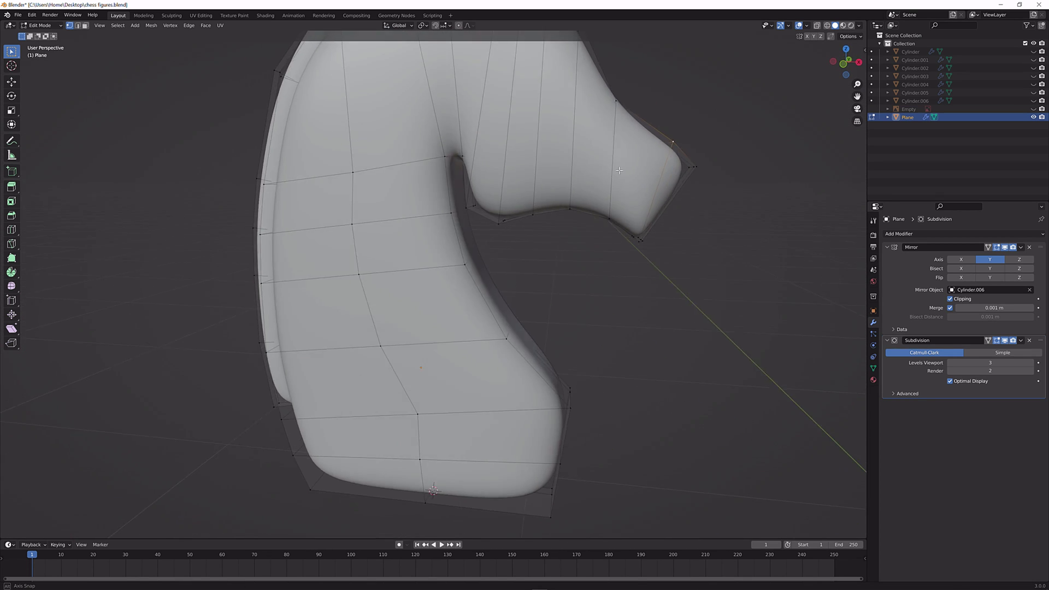
pyautogui.hotkey('ctrl', 'r')
pyautogui.click(654, 195)
pyautogui.click(654, 194)
pyautogui.press('Tab')
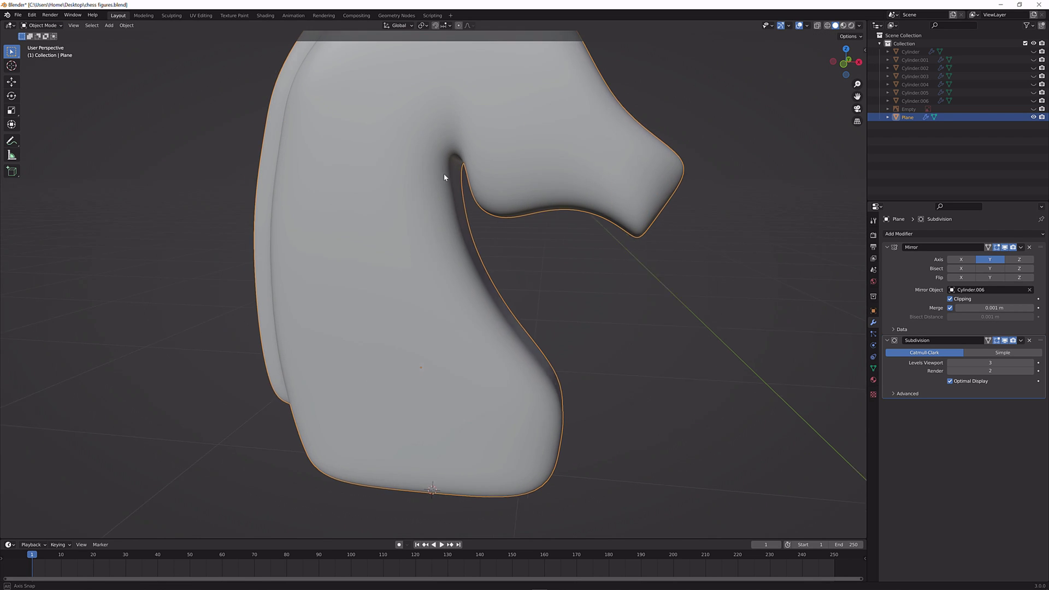
pyautogui.moveTo(448, 180); pyautogui.dragTo(467, 177, button='middle')
pyautogui.press('KP_1')
# Adjust the selected vertices in front orthographic view, checking the shape in Object Mode
pyautogui.press('Tab')
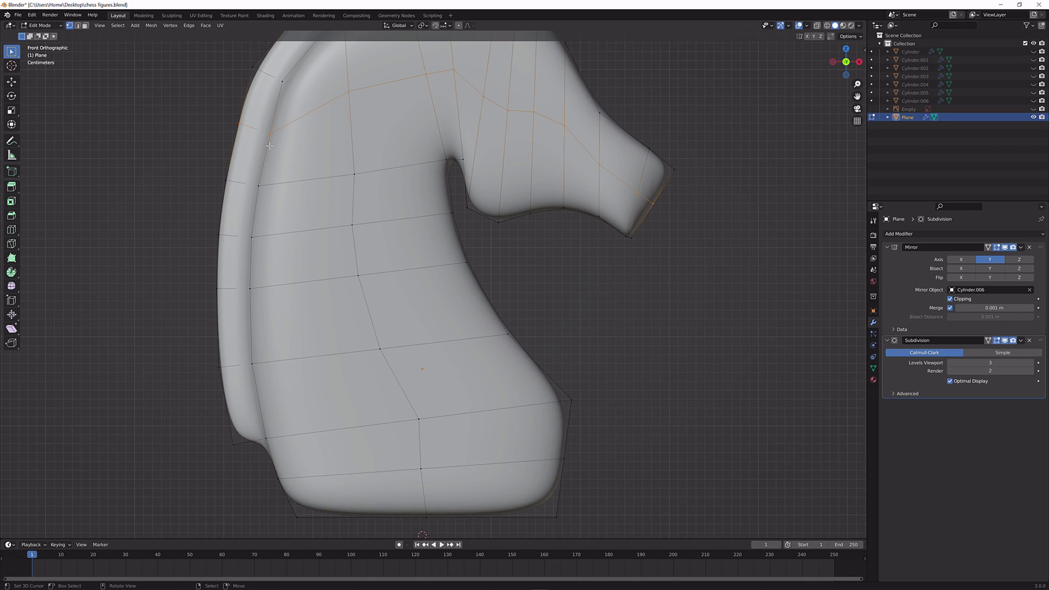
pyautogui.moveTo(249, 131); pyautogui.dragTo(204, 155, button='middle')
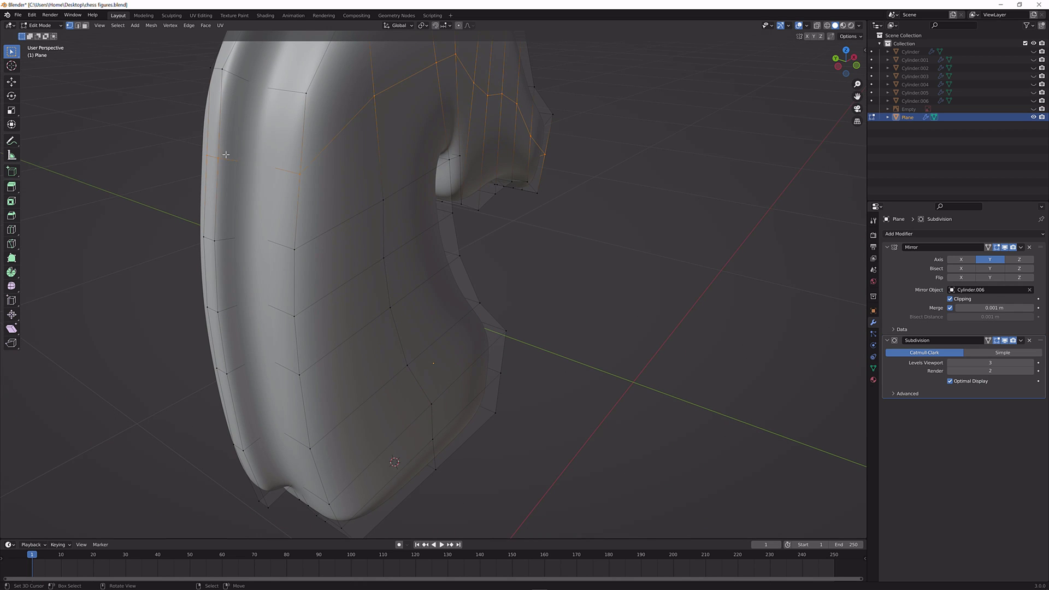
pyautogui.press('KP_1')
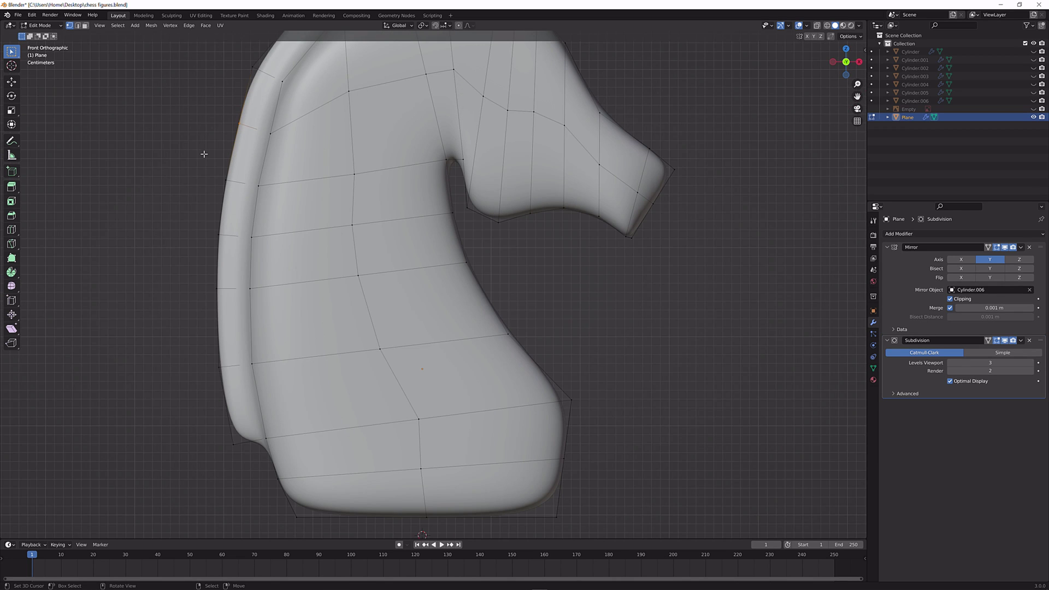
pyautogui.press('g')
pyautogui.click(282, 152)
pyautogui.press('Tab')
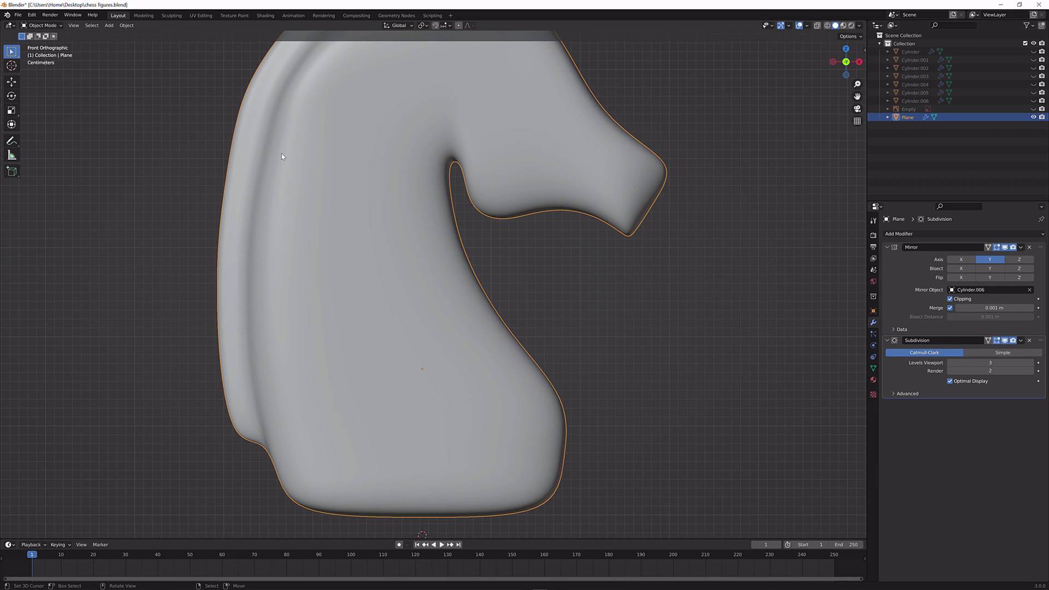
pyautogui.press('Tab')
pyautogui.press('g')
pyautogui.click(291, 155)
pyautogui.press('Tab')
# Slide the selected edges along the mesh and shift the selection along Y
pyautogui.scroll(-1, 292, 155)
pyautogui.scroll(-2, 294, 159)
pyautogui.moveTo(485, 133); pyautogui.dragTo(518, 157, button='middle')
pyautogui.scroll(3, 503, 154)
pyautogui.scroll(4, 524, 149)
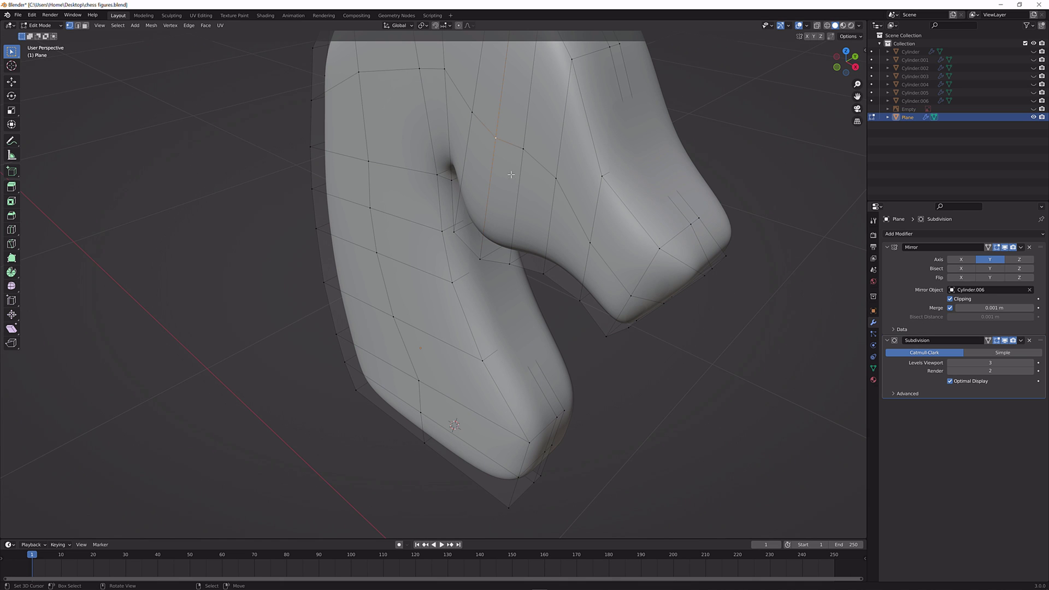
pyautogui.press('g')
pyautogui.press('g')
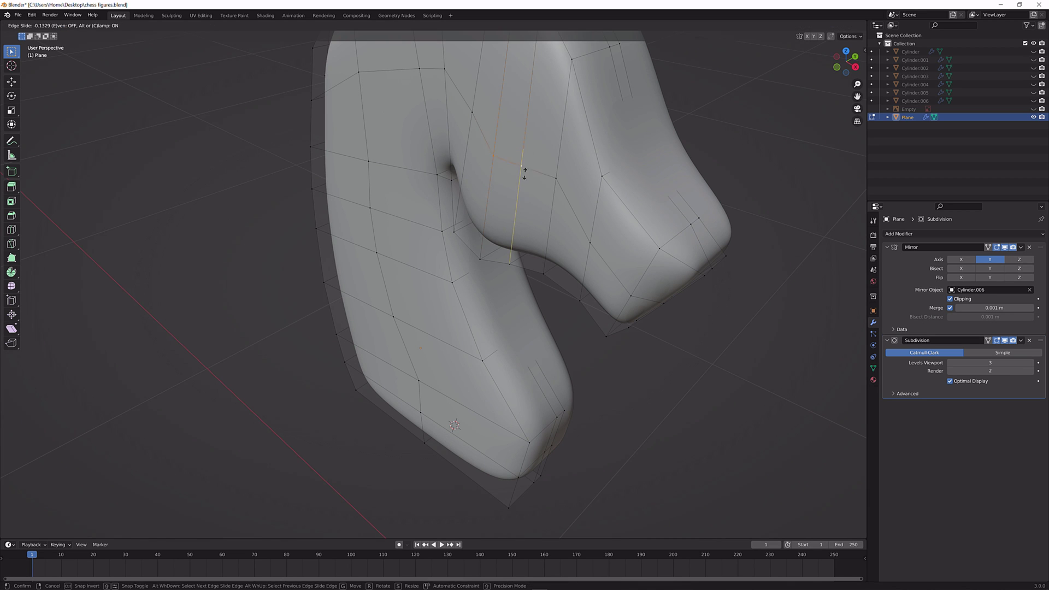
pyautogui.click(519, 216)
pyautogui.moveTo(519, 216); pyautogui.dragTo(482, 171, button='middle')
pyautogui.press('g')
pyautogui.press('y')
pyautogui.click(491, 161)
pyautogui.press('Tab')
# Move another vertex, toggling the cage display to compare unsmoothed and smoothed shapes
pyautogui.moveTo(459, 127); pyautogui.dragTo(442, 163, button='middle')
pyautogui.press('Tab')
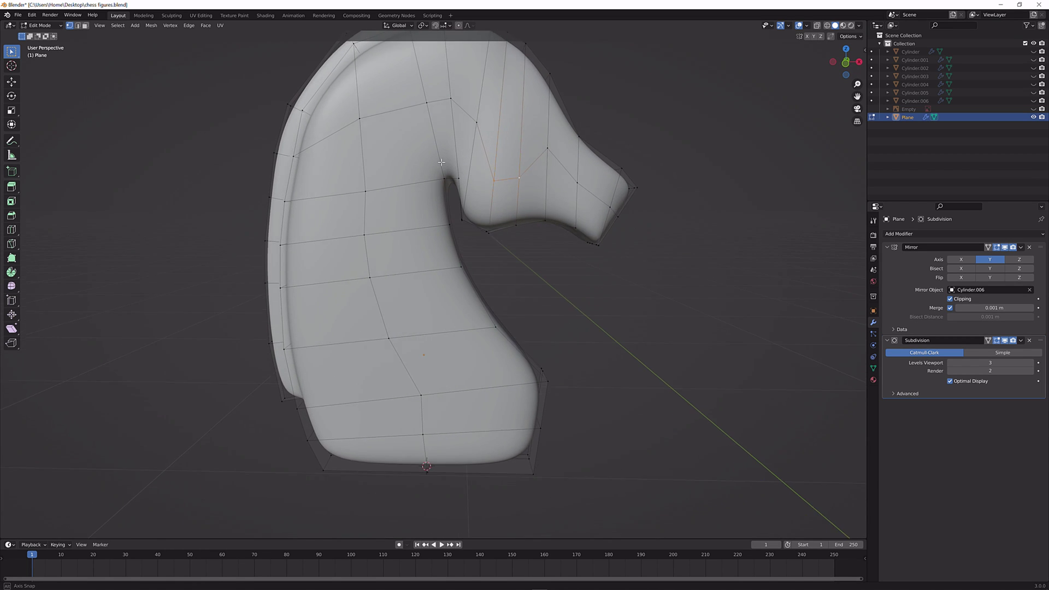
pyautogui.scroll(1, 442, 163)
pyautogui.press('g')
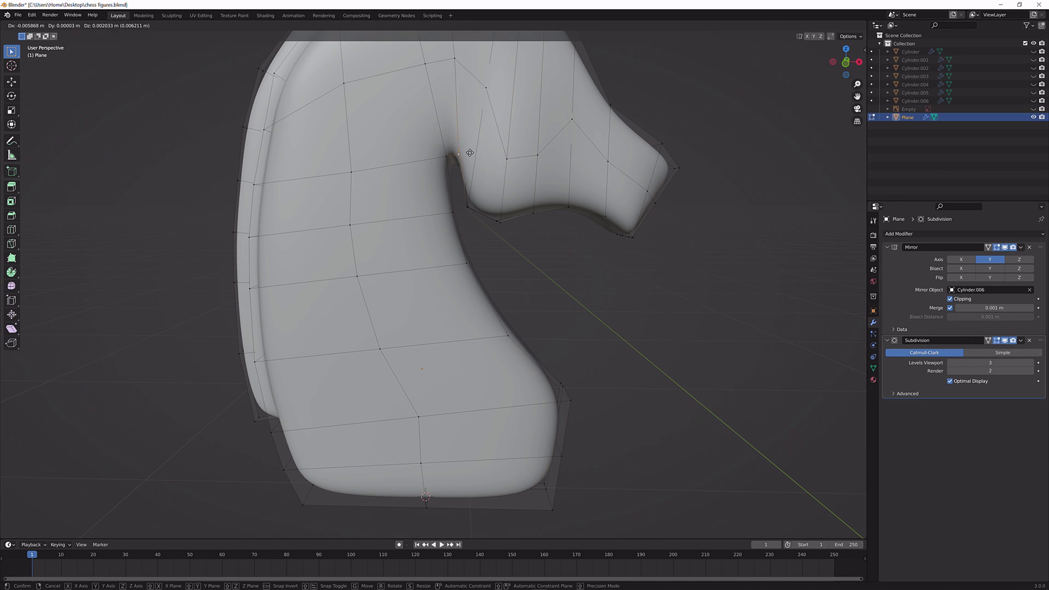
pyautogui.click(470, 153)
pyautogui.moveTo(471, 153); pyautogui.dragTo(496, 132, button='middle')
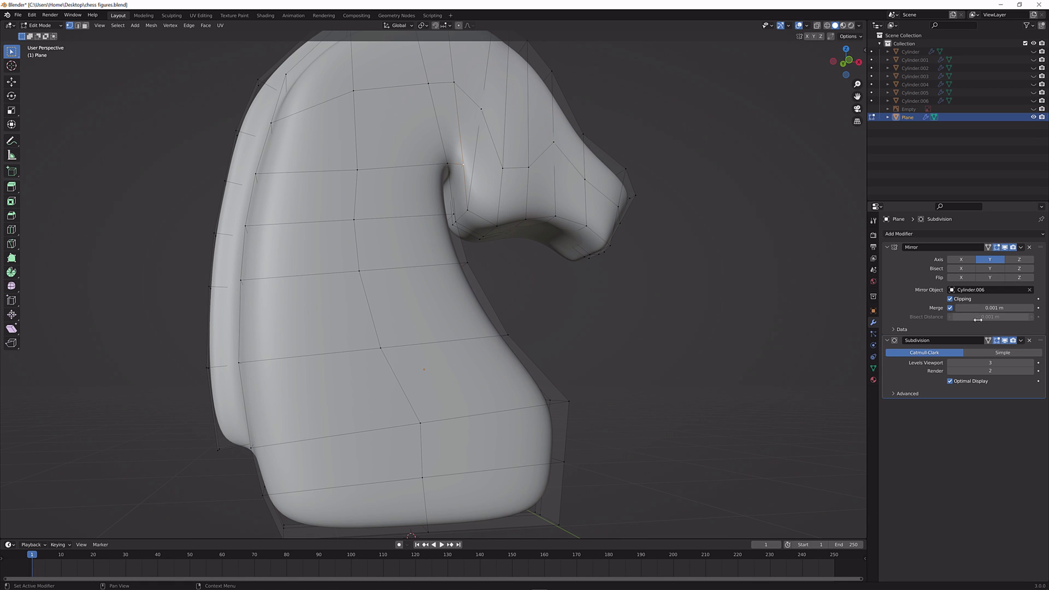
pyautogui.click(1005, 341)
pyautogui.scroll(3, 489, 172)
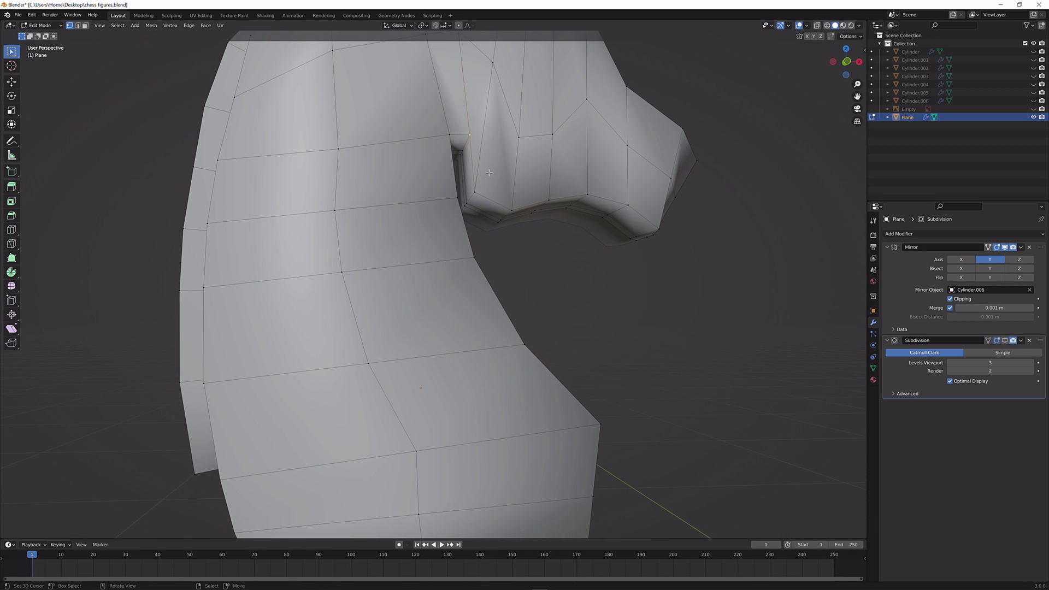
pyautogui.moveTo(680, 147); pyautogui.dragTo(601, 140, button='middle')
pyautogui.scroll(3, 448, 111)
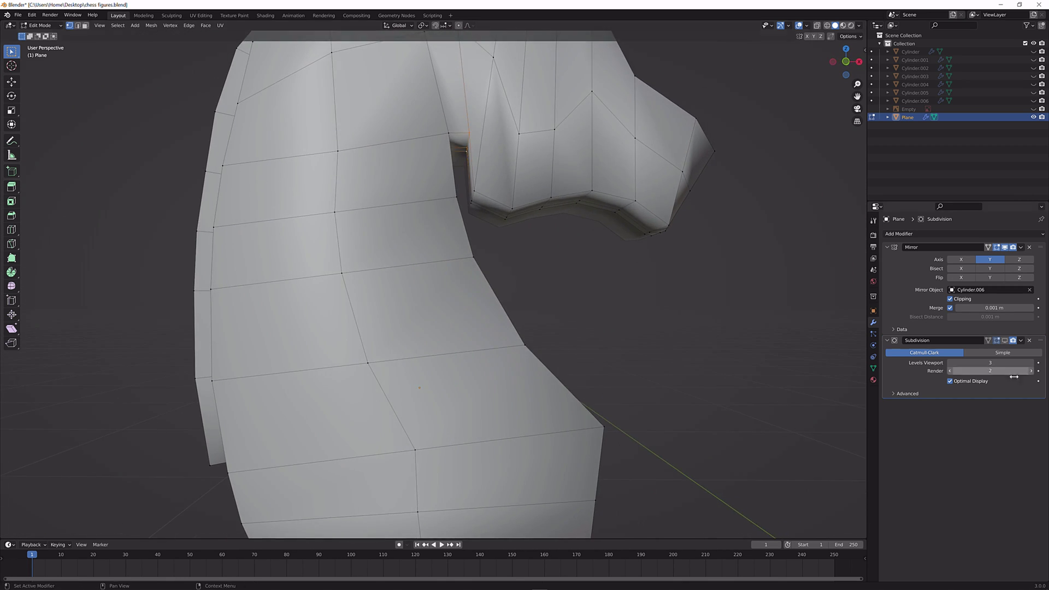
pyautogui.click(1005, 342)
# Nudge head vertices slightly along the X axis, checking the smooth shape in between
pyautogui.press('g')
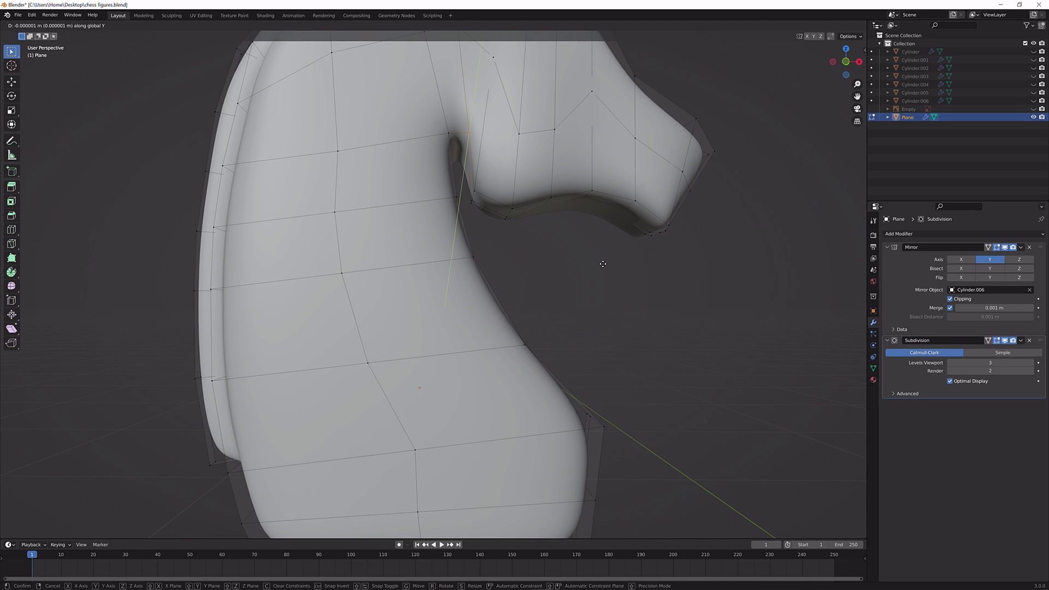
pyautogui.press('x')
pyautogui.click(597, 263)
pyautogui.press('Tab')
pyautogui.scroll(-6, 597, 263)
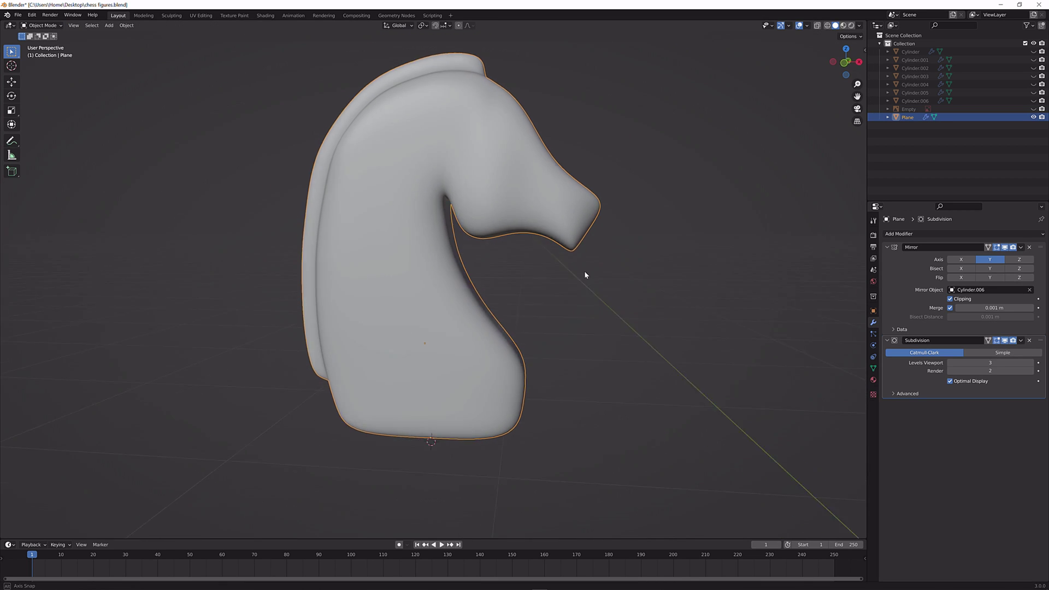
pyautogui.moveTo(582, 273); pyautogui.dragTo(572, 252, button='middle')
pyautogui.press('Tab')
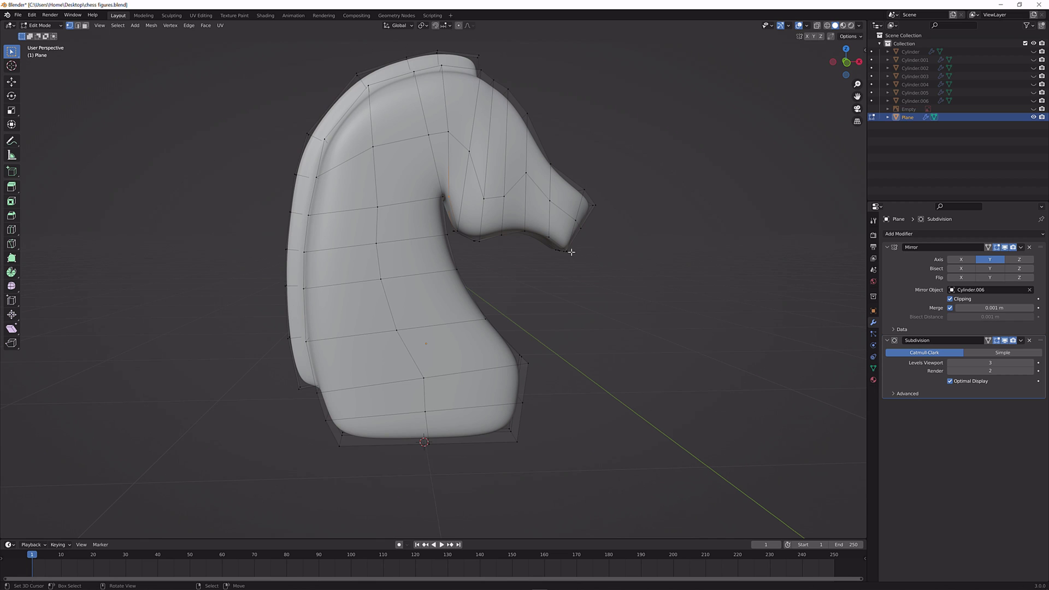
pyautogui.press('g')
pyautogui.press('x')
pyautogui.click(495, 227)
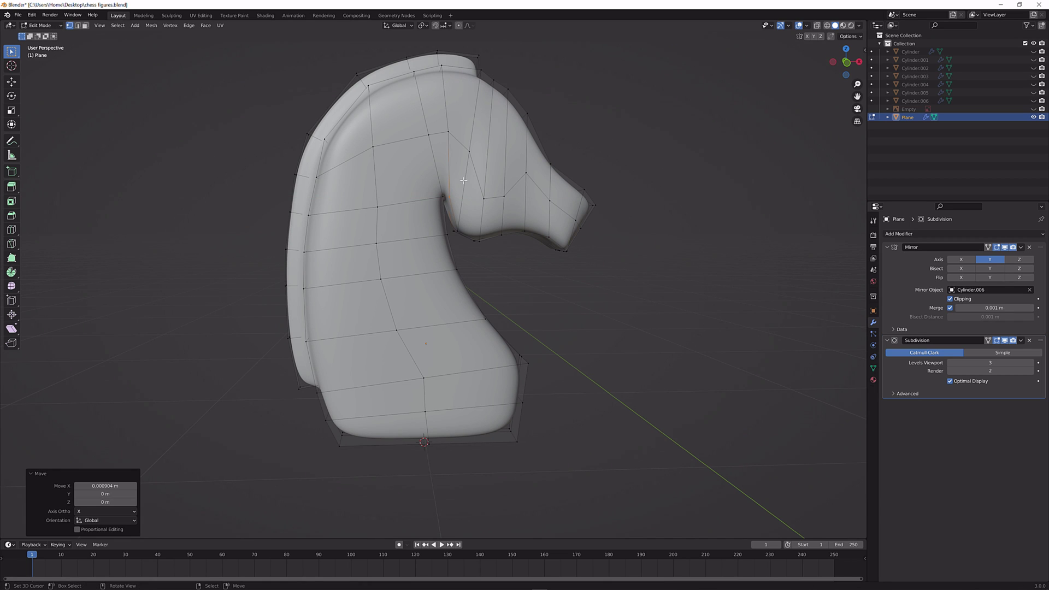
# Slide two forehead vertices down their edges and review the result
pyautogui.rightClick(451, 135)
pyautogui.press('g')
pyautogui.press('g')
pyautogui.click(449, 148)
pyautogui.rightClick(425, 139)
pyautogui.press('g')
pyautogui.press('g')
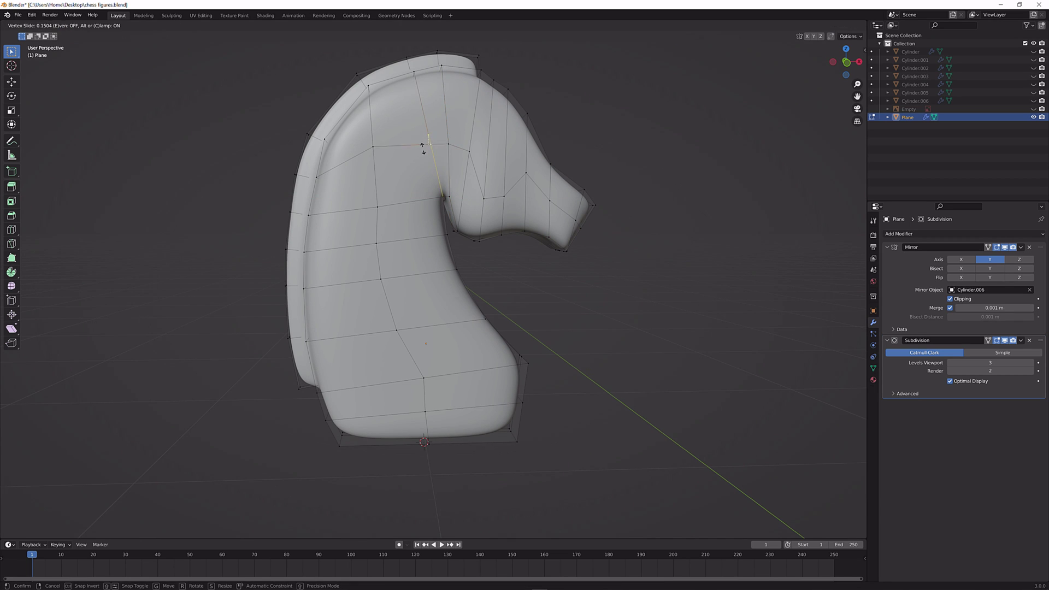
pyautogui.click(422, 147)
pyautogui.press('Tab')
pyautogui.moveTo(433, 175); pyautogui.dragTo(477, 179, button='middle')
pyautogui.press('Tab')
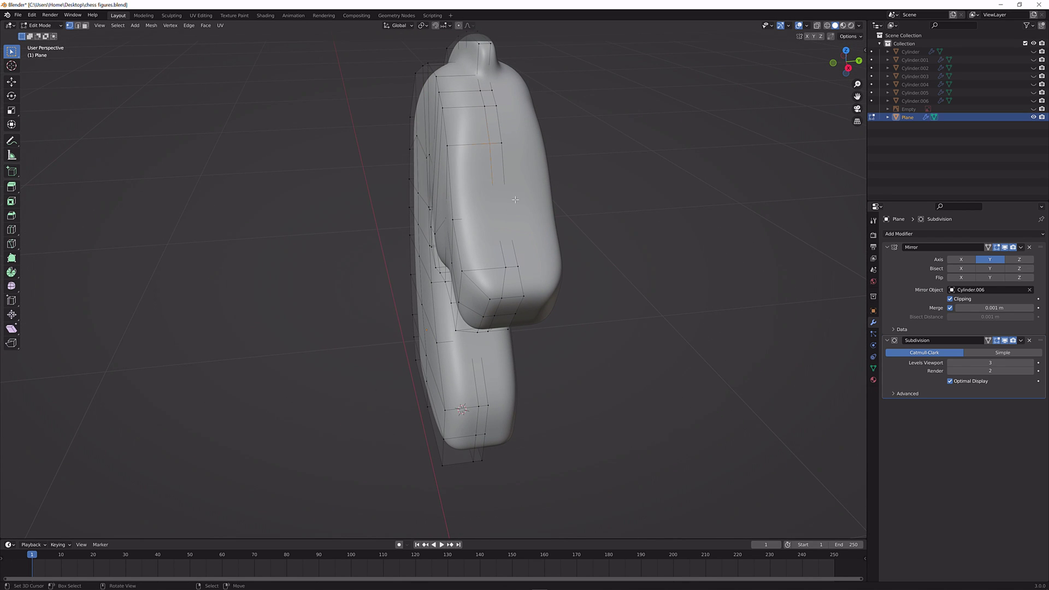
# Edge-slide the selected loop along the head and inspect it from the front
pyautogui.press('g')
pyautogui.press('g')
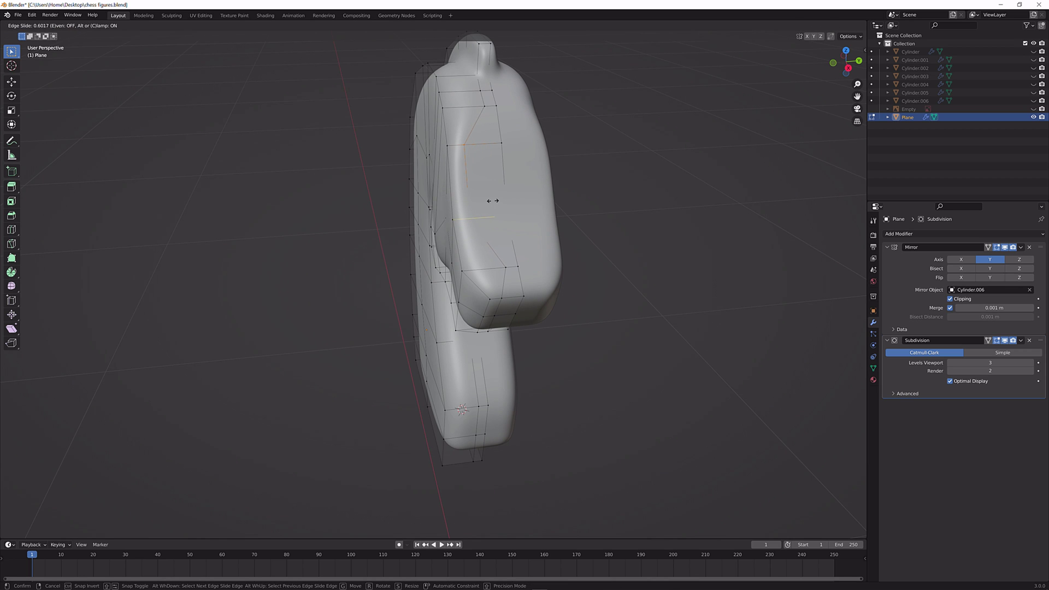
pyautogui.click(496, 198)
pyautogui.press('Tab')
pyautogui.moveTo(462, 201); pyautogui.dragTo(442, 115, button='middle')
pyautogui.moveTo(435, 211); pyautogui.dragTo(491, 146, button='middle')
pyautogui.scroll(-5, 490, 146)
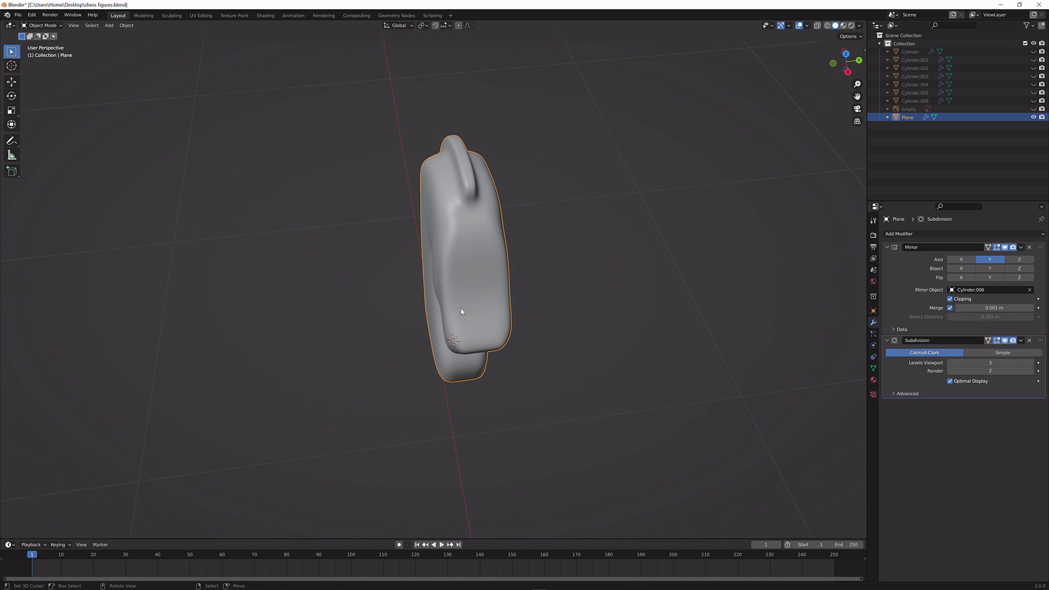
pyautogui.moveTo(462, 311); pyautogui.dragTo(467, 234, button='middle')
pyautogui.scroll(4, 472, 212)
pyautogui.press('Tab')
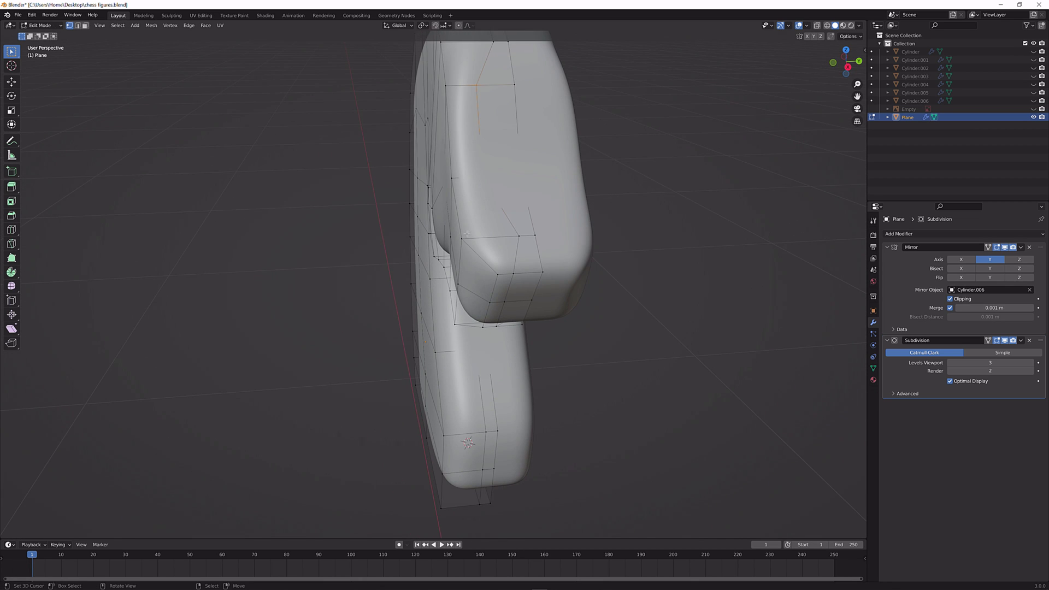
# Push the selected side vertices outward along Y, checking the thickness after each move
pyautogui.press('g')
pyautogui.press('y')
pyautogui.click(472, 234)
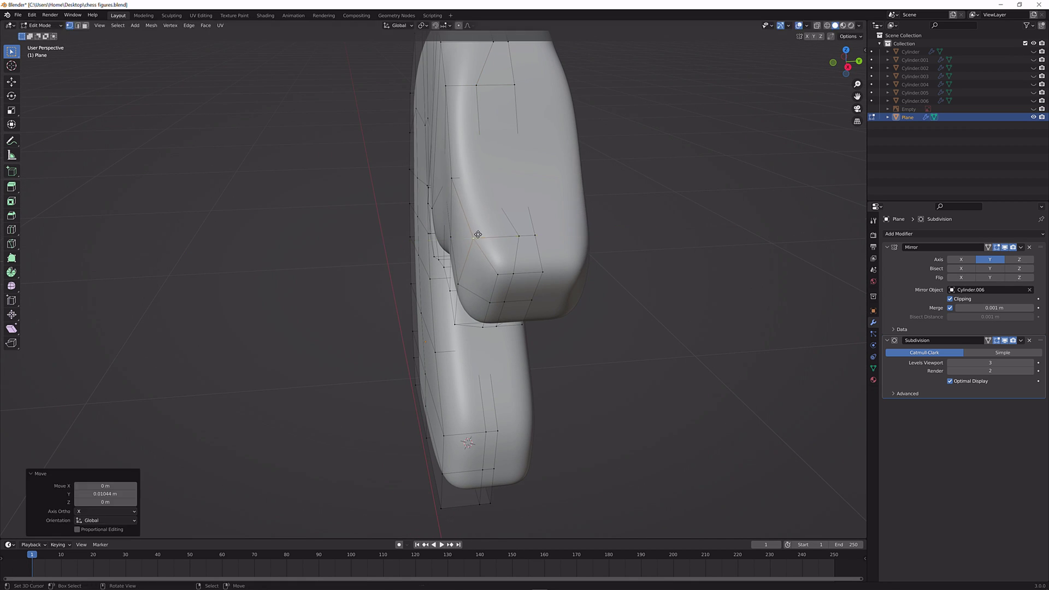
pyautogui.press('Tab')
pyautogui.moveTo(479, 224)
pyautogui.mouseDown(button='middle')
pyautogui.moveTo(467, 215)
pyautogui.moveTo(477, 217)
pyautogui.mouseUp(button='middle')
pyautogui.press('Tab')
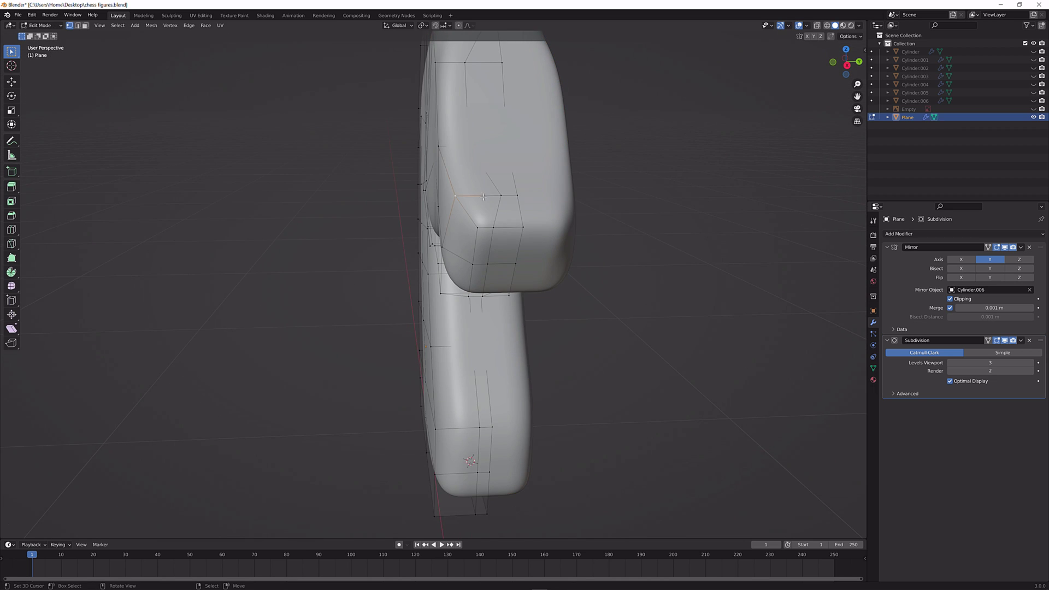
pyautogui.press('g')
pyautogui.press('y')
pyautogui.click(504, 199)
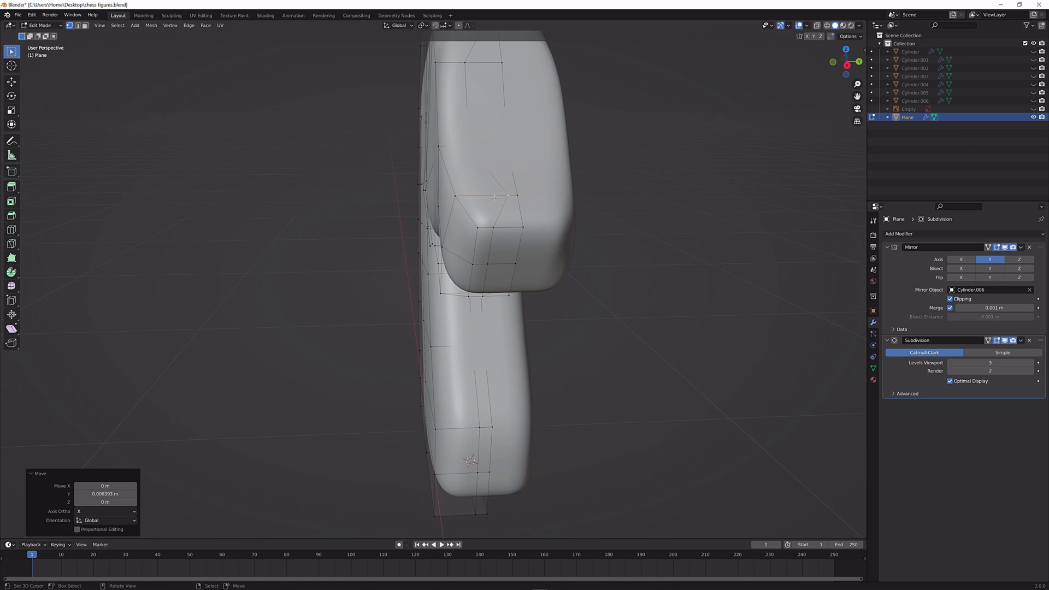
pyautogui.press('Tab')
pyautogui.moveTo(478, 197); pyautogui.dragTo(481, 206, button='middle')
pyautogui.press('Tab')
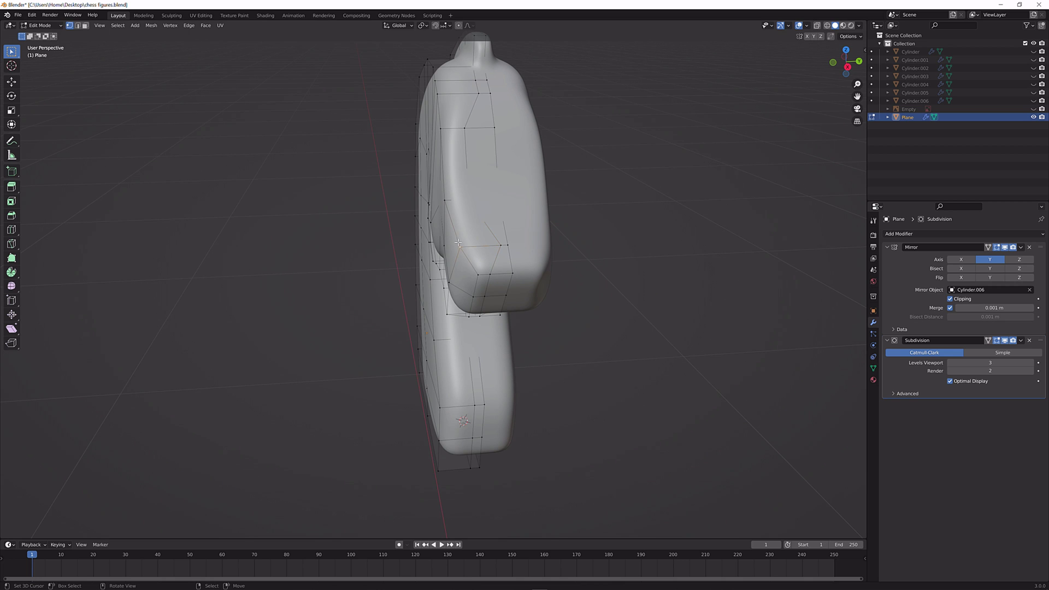
# Check the side profile, then move more side vertices outward along Y
pyautogui.press('Tab')
pyautogui.moveTo(464, 244); pyautogui.dragTo(555, 192, button='middle')
pyautogui.press('Tab')
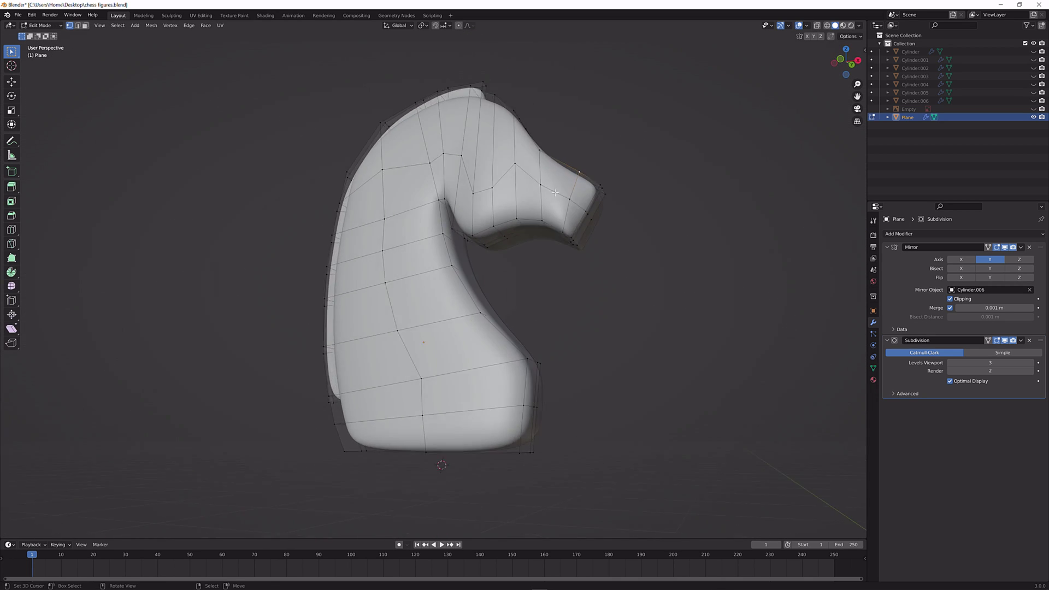
pyautogui.scroll(3, 615, 166)
pyautogui.moveTo(625, 172); pyautogui.dragTo(556, 173, button='middle')
pyautogui.press('g')
pyautogui.press('y')
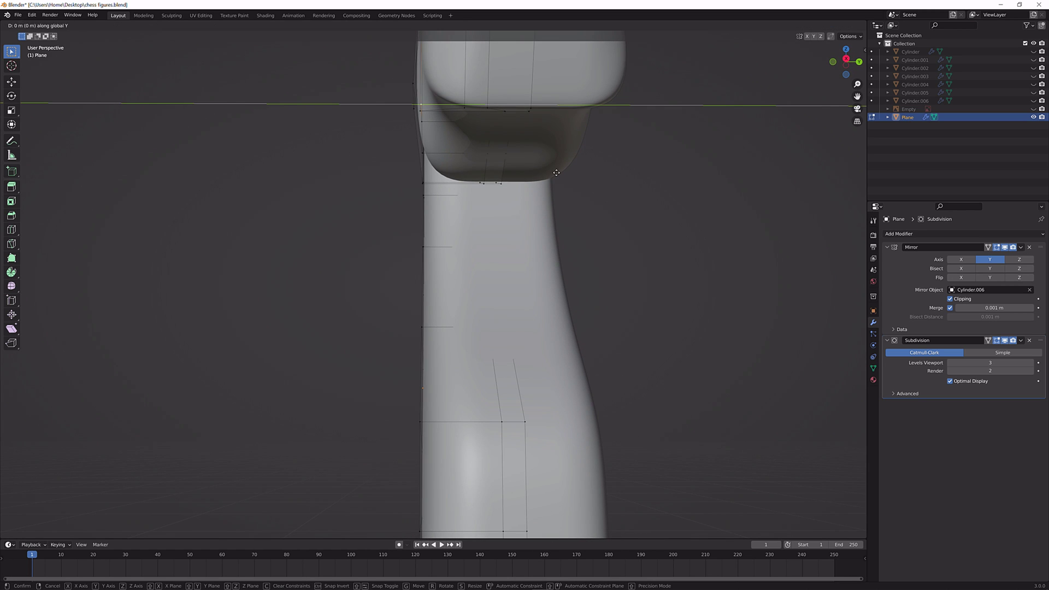
pyautogui.click(567, 172)
pyautogui.moveTo(446, 169); pyautogui.dragTo(523, 127, button='middle')
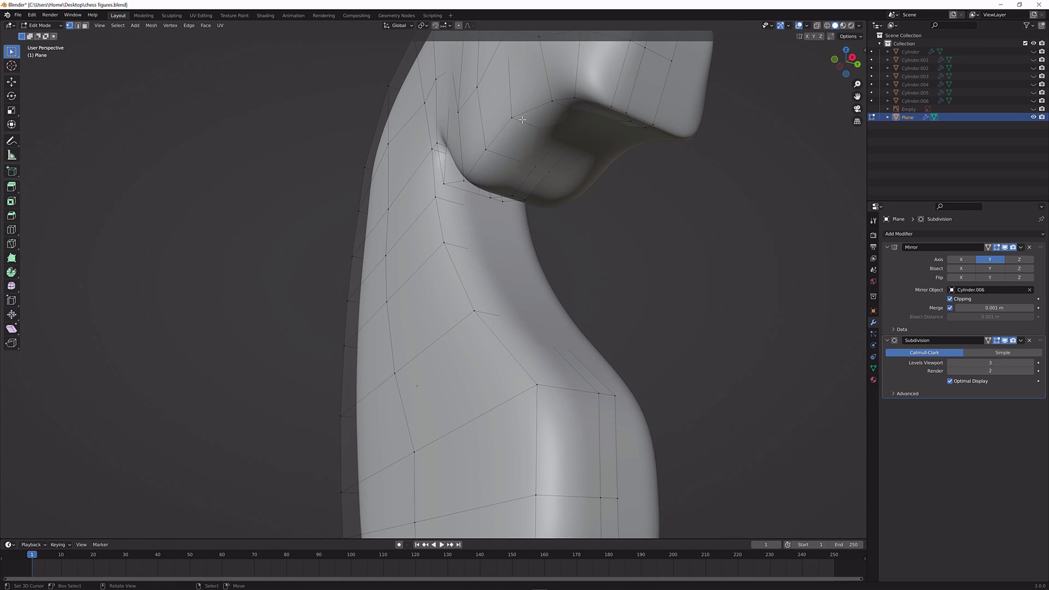
# Move a vertex under the jaw outward along Y
pyautogui.click(523, 119)
pyautogui.press('g')
pyautogui.press('y')
pyautogui.click(529, 123)
pyautogui.press('Tab')
pyautogui.moveTo(481, 180); pyautogui.dragTo(536, 180, button='middle')
pyautogui.press('Tab')
# Move a cheek vertex outward along Y and check the cheek
pyautogui.rightClick(450, 230)
pyautogui.press('g')
pyautogui.press('y')
pyautogui.click(470, 228)
pyautogui.press('Tab')
pyautogui.press('Tab')
pyautogui.press('Tab')
pyautogui.press('Tab')
pyautogui.scroll(2, 536, 181)
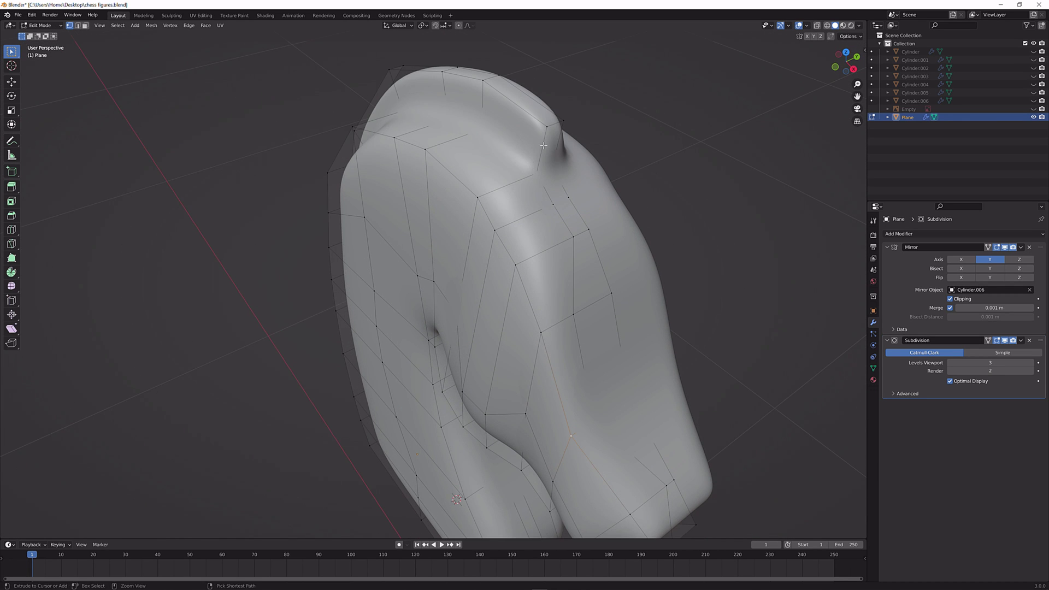
# Add a loop cut around the mane with Ctrl+R and review it
pyautogui.hotkey('ctrl', 'r')
pyautogui.click(544, 146)
pyautogui.click(544, 146)
pyautogui.press('Tab')
pyautogui.scroll(-3, 478, 173)
pyautogui.moveTo(409, 176); pyautogui.dragTo(388, 219, button='middle')
# Review the knight's profile in front view (numpad 1) and from the edge
pyautogui.press('Tab')
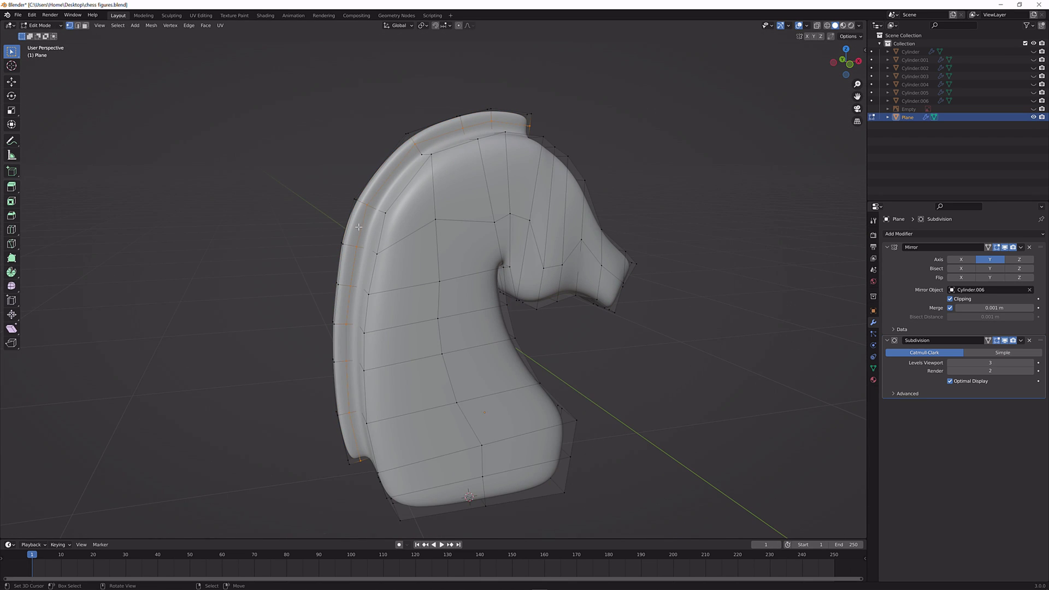
pyautogui.moveTo(354, 268); pyautogui.dragTo(390, 266, button='middle')
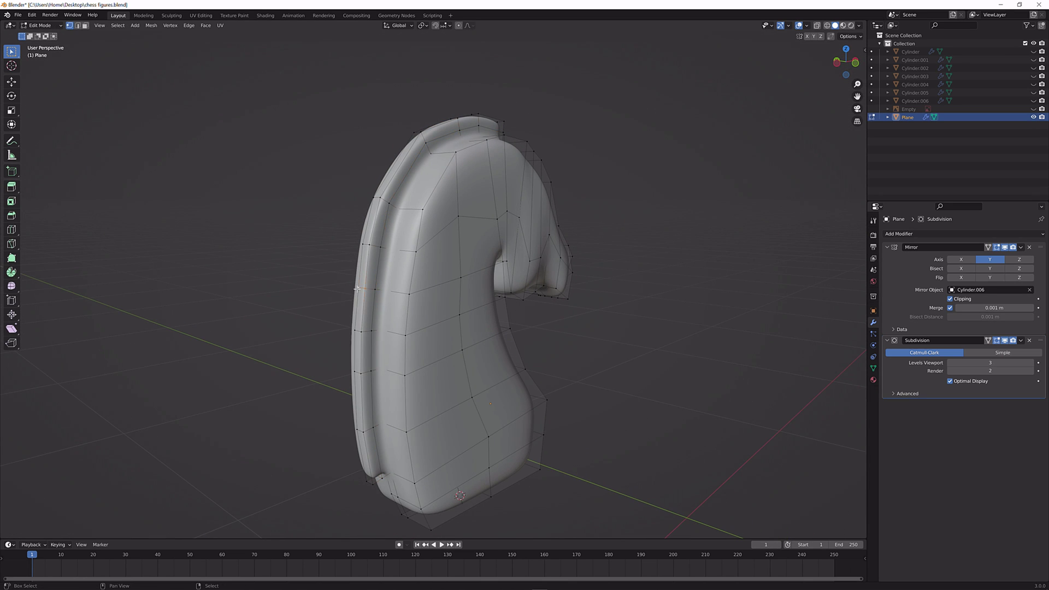
pyautogui.press('KP_1')
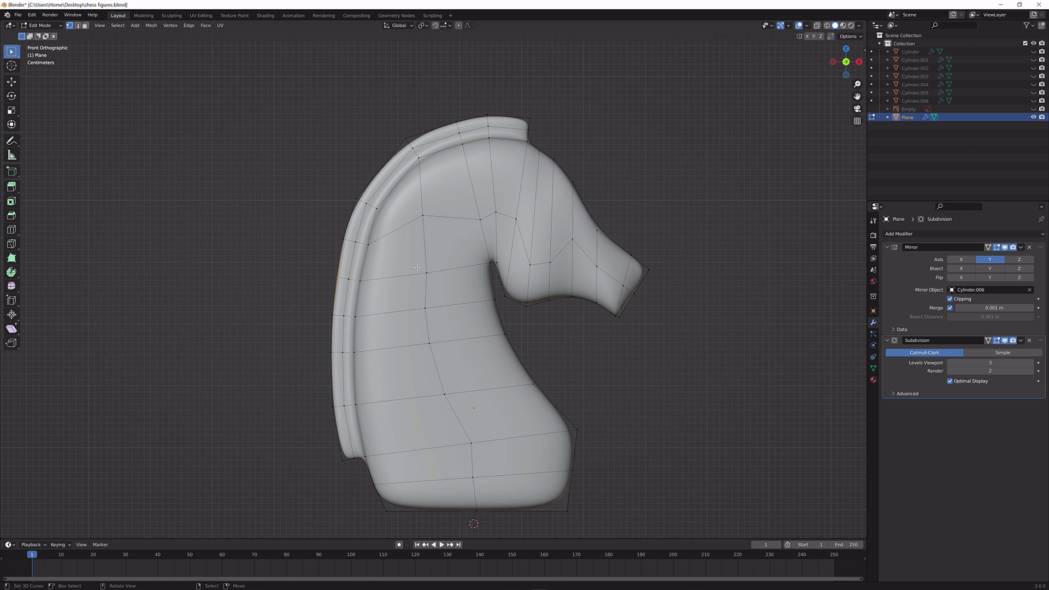
pyautogui.press('Tab')
pyautogui.press('Tab')
pyautogui.press('Tab')
pyautogui.scroll(-1, 476, 251)
pyautogui.moveTo(476, 251); pyautogui.dragTo(435, 251, button='middle')
pyautogui.press('Tab')
pyautogui.scroll(4, 431, 263)
# Slide two side vertices along their edges to even out the head's sides
pyautogui.click(404, 218)
pyautogui.press('g')
pyautogui.press('g')
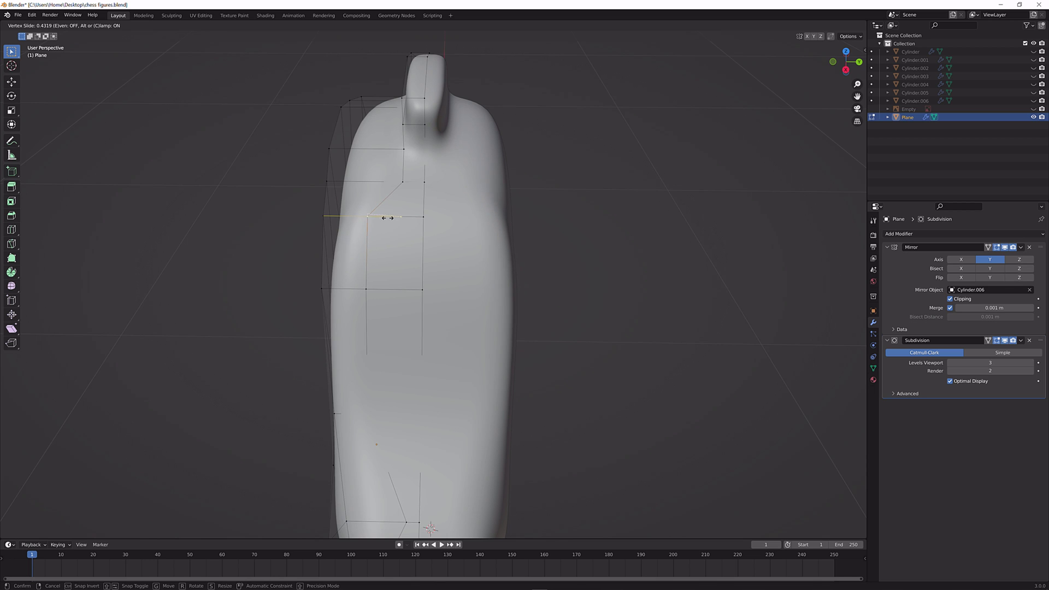
pyautogui.click(388, 218)
pyautogui.moveTo(412, 225); pyautogui.dragTo(521, 200, button='middle')
pyautogui.press('Tab')
pyautogui.press('Tab')
pyautogui.press('Tab')
pyautogui.press('Tab')
pyautogui.press('g')
pyautogui.press('g')
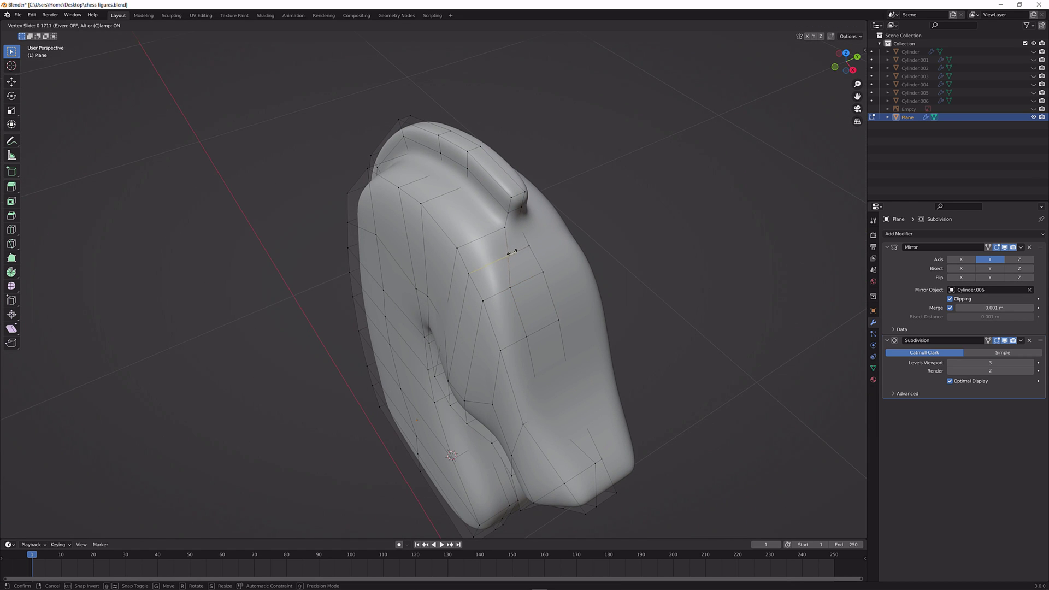
pyautogui.click(505, 254)
pyautogui.press('Tab')
pyautogui.moveTo(508, 253); pyautogui.dragTo(477, 236, button='middle')
pyautogui.press('Tab')
# Slide one more vertex along its edge and check the side and top profile
pyautogui.press('g')
pyautogui.press('g')
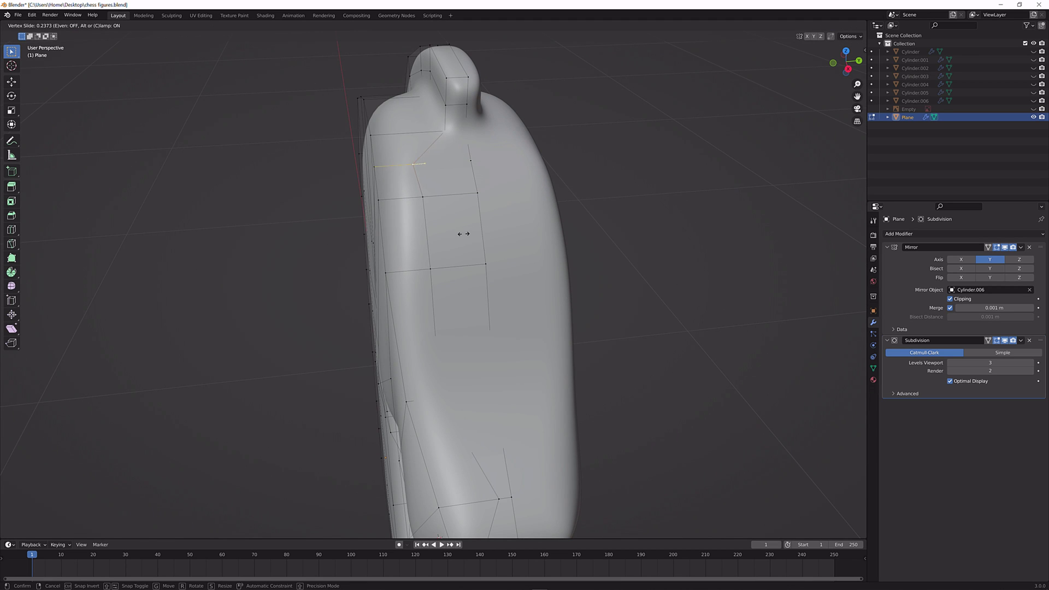
pyautogui.click(475, 234)
pyautogui.press('Tab')
pyautogui.moveTo(475, 234); pyautogui.dragTo(579, 198, button='middle')
pyautogui.press('Tab')
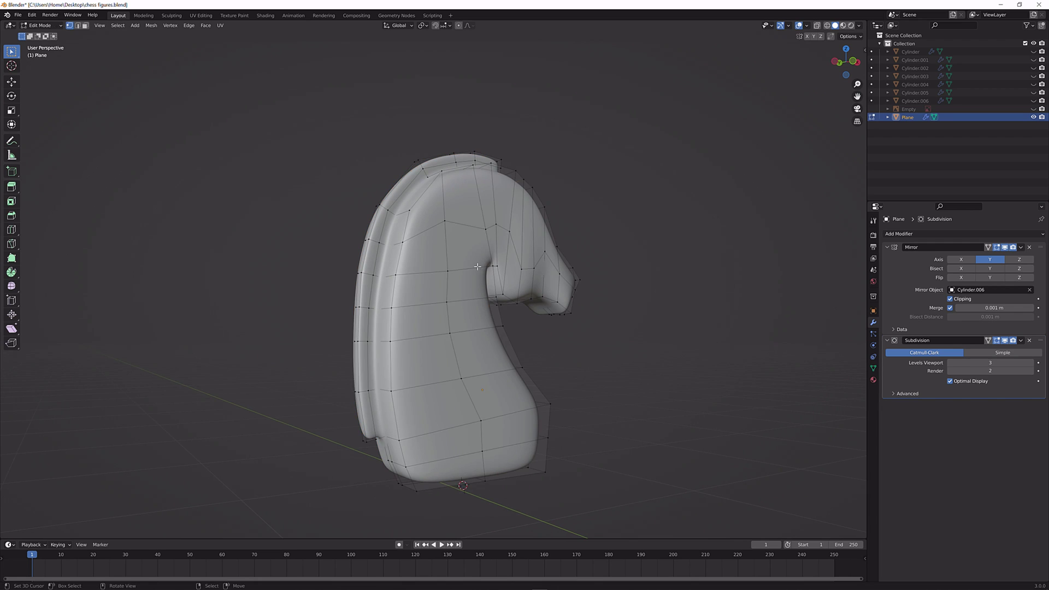
pyautogui.moveTo(483, 292); pyautogui.dragTo(507, 224, button='middle')
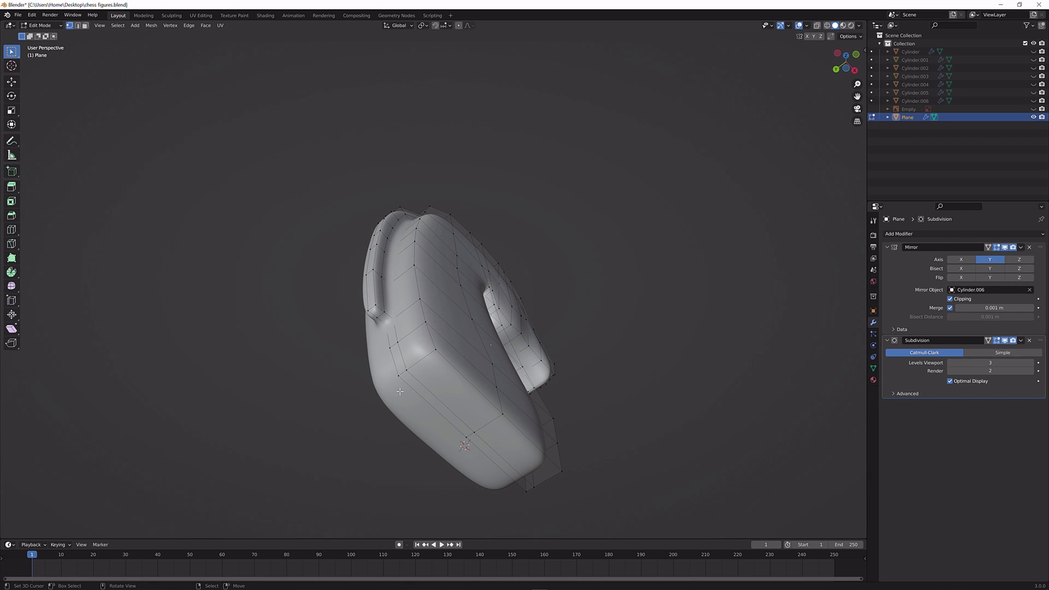
pyautogui.click(1022, 247)
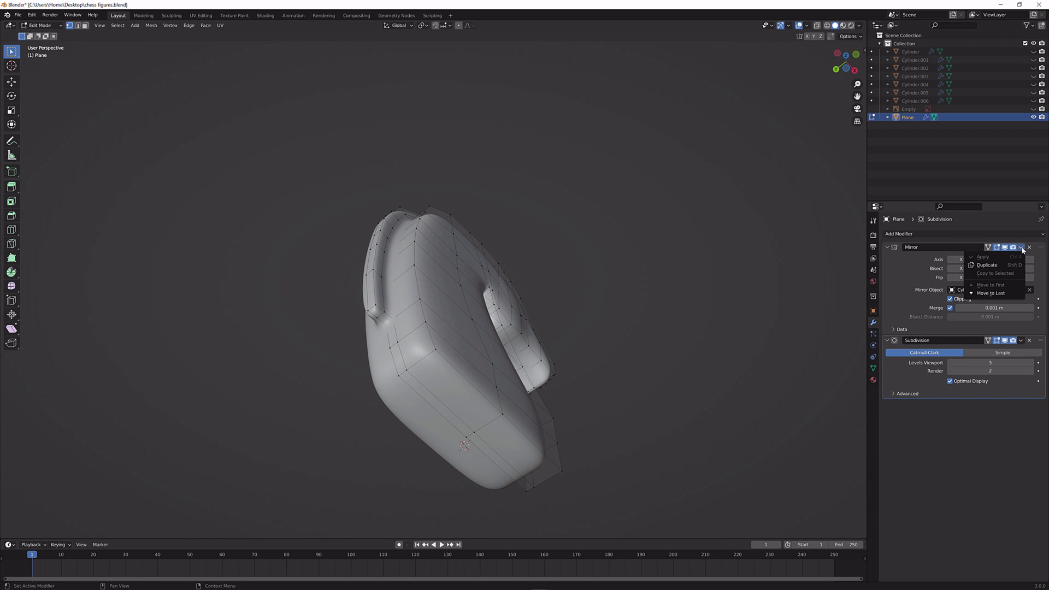
# Apply the Mirror modifier so both knight halves become real geometry
pyautogui.press('Tab')
pyautogui.click(1021, 247)
pyautogui.click(987, 257)
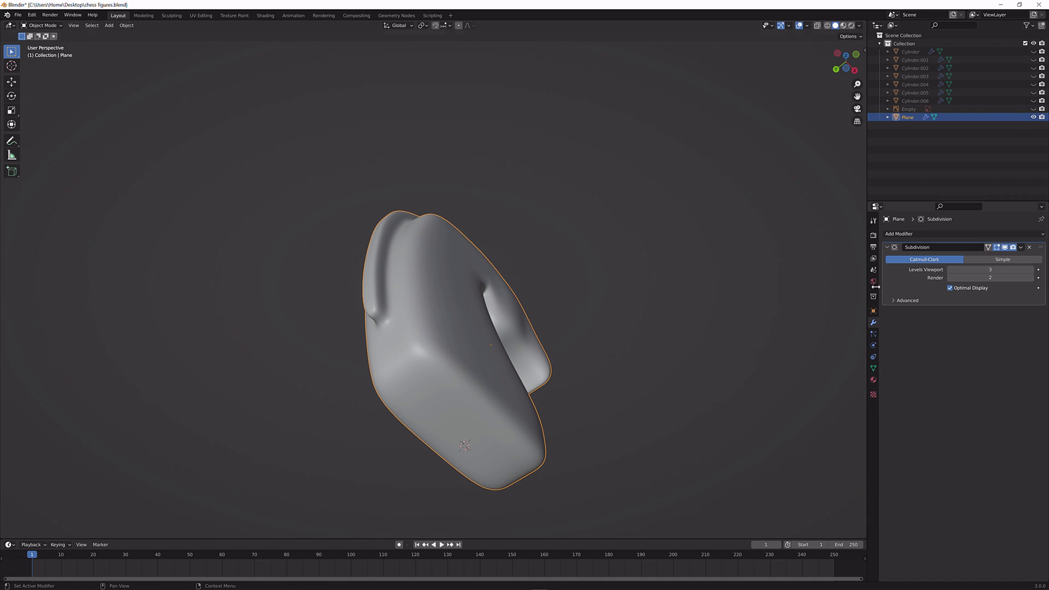
# Circle-select the knight's bottom faces and delete them
pyautogui.press('Tab')
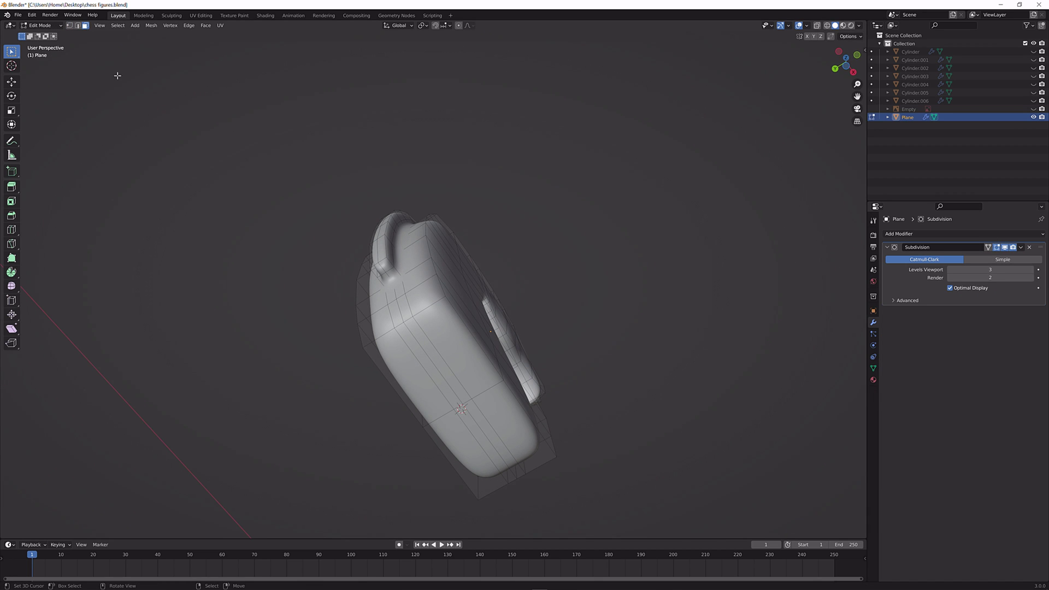
pyautogui.scroll(-5, 464, 401)
pyautogui.press('c')
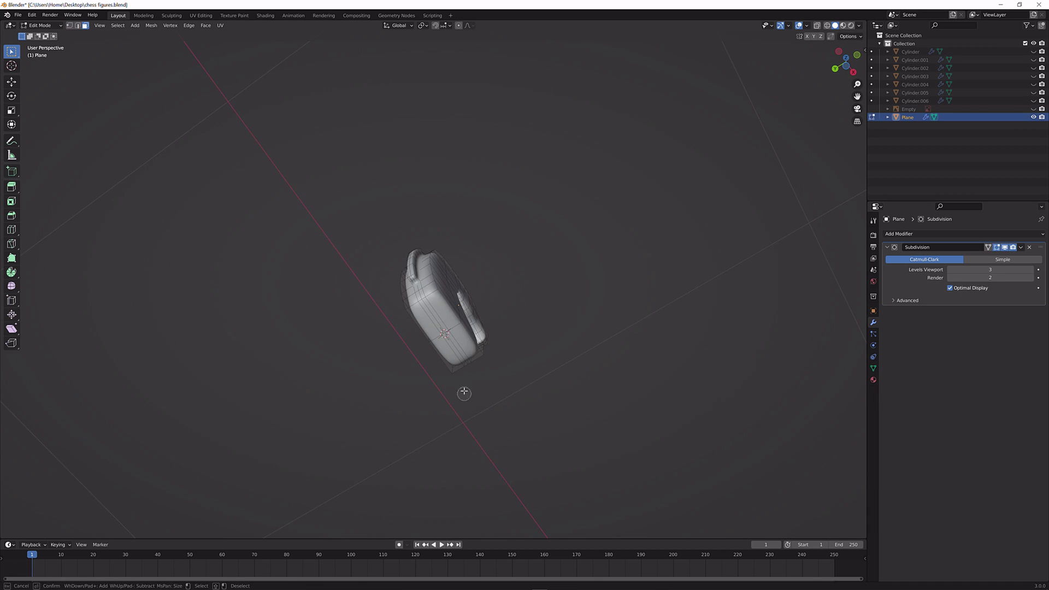
pyautogui.click(446, 330)
pyautogui.rightClick(446, 330)
pyautogui.press('x')
pyautogui.click(446, 334)
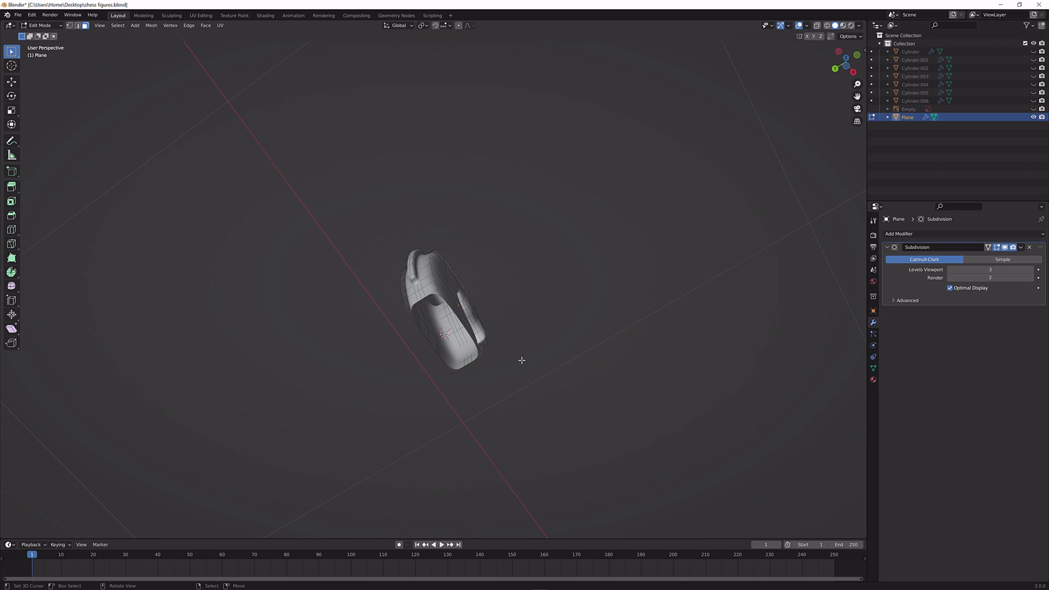
# Bring up the viewport overlay settings to enable mesh statistics
pyautogui.moveTo(521, 359); pyautogui.dragTo(469, 399, button='middle')
pyautogui.scroll(3, 469, 399)
pyautogui.click(808, 26)
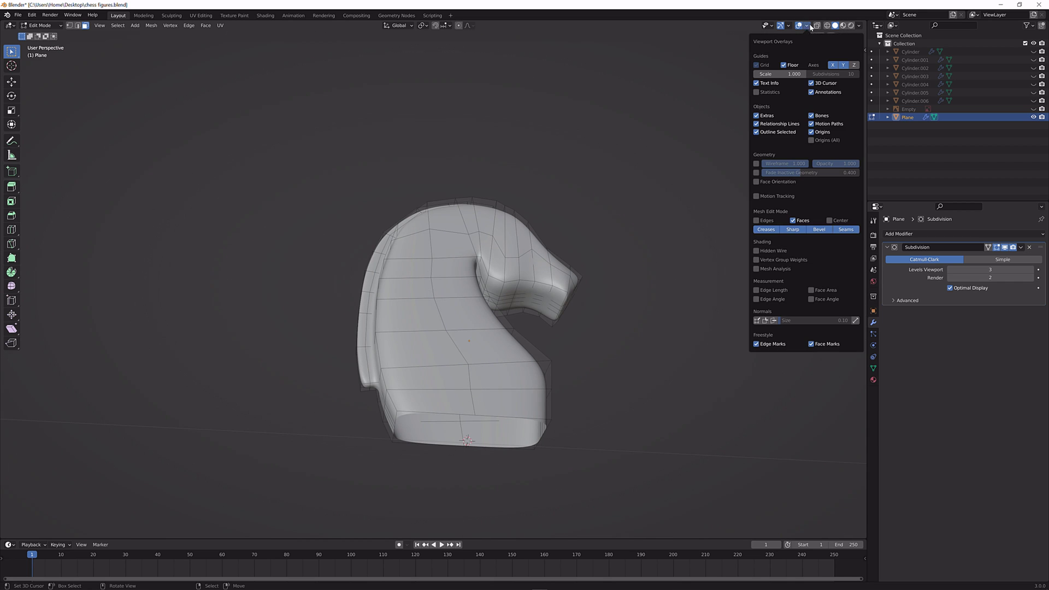
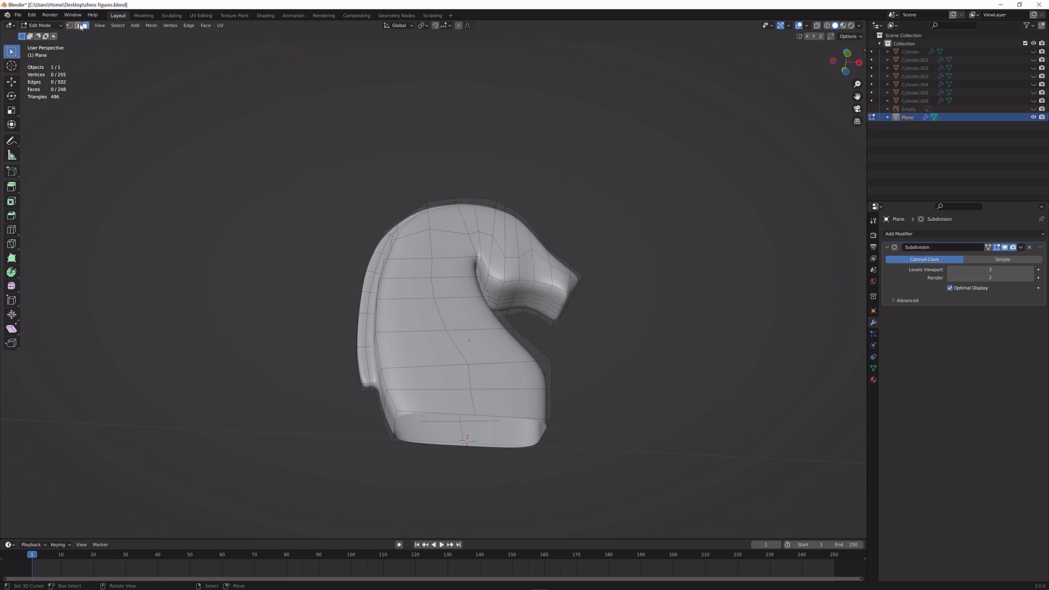
# Select the vertical edge loop down the knight head's side and bevel it
pyautogui.keyDown('alt'); pyautogui.click(448, 411); pyautogui.keyUp('alt')
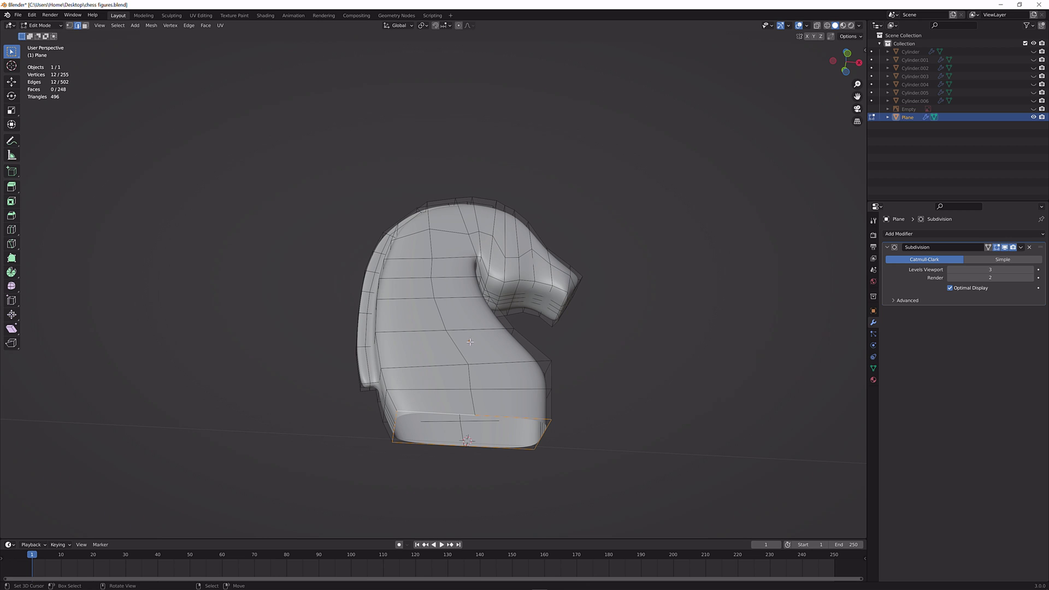
pyautogui.moveTo(470, 342); pyautogui.dragTo(466, 421, button='middle')
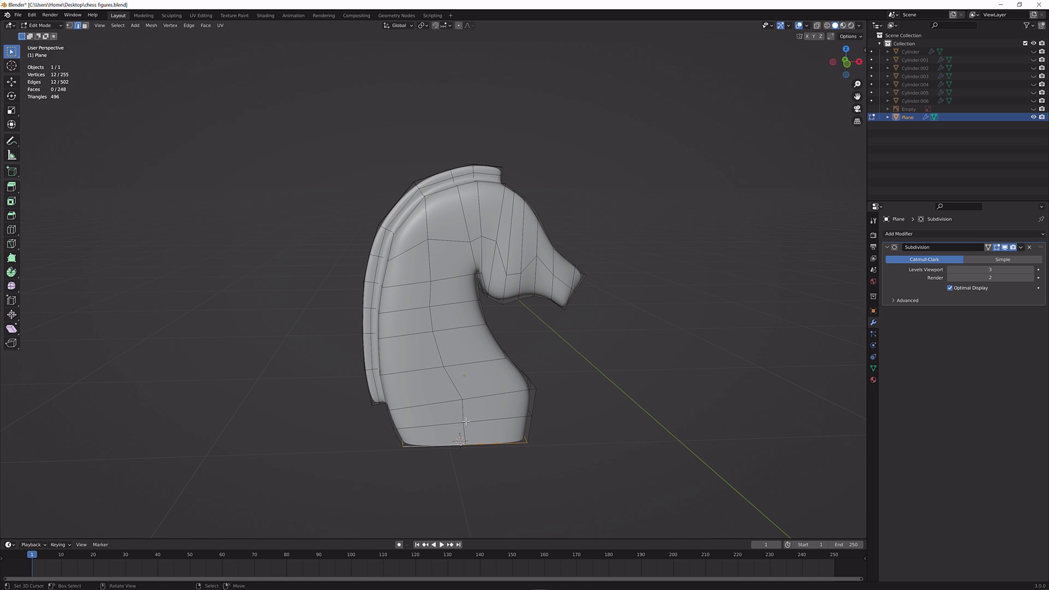
pyautogui.hotkey('ctrl', 'b')
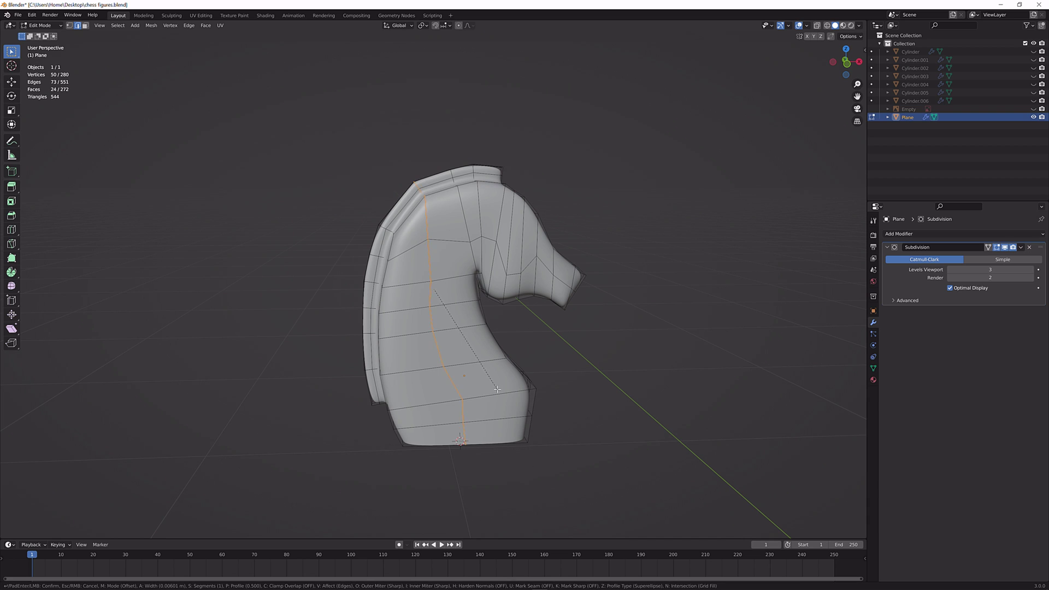
pyautogui.click(513, 392)
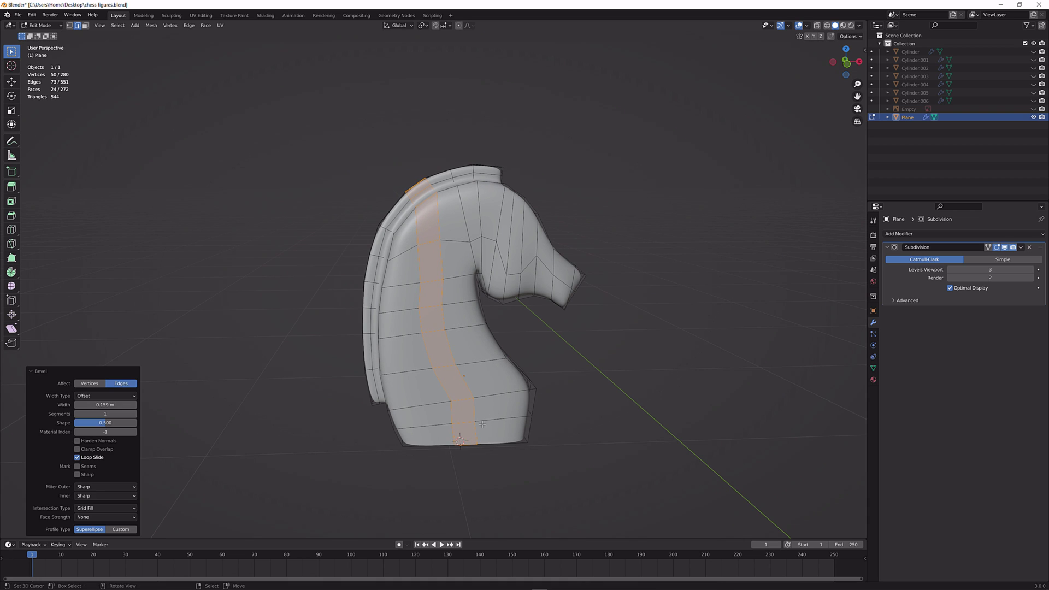
# Redo the bevel wider, 0.258 m with two segments, then select the bottom boundary loop
pyautogui.keyDown('alt'); pyautogui.click(487, 441); pyautogui.keyUp('alt')
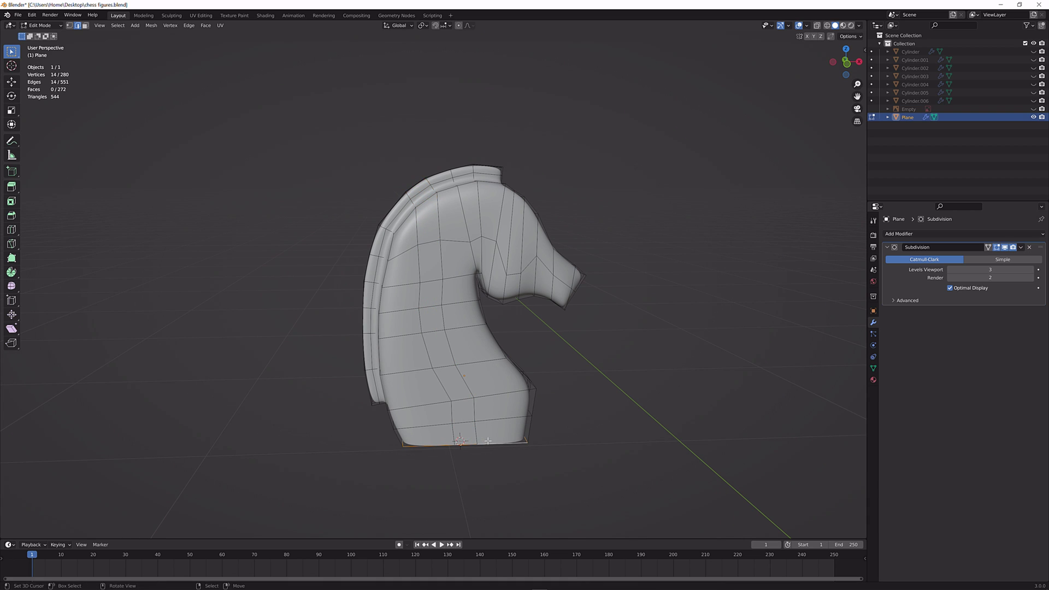
pyautogui.hotkey('ctrl', 'z')
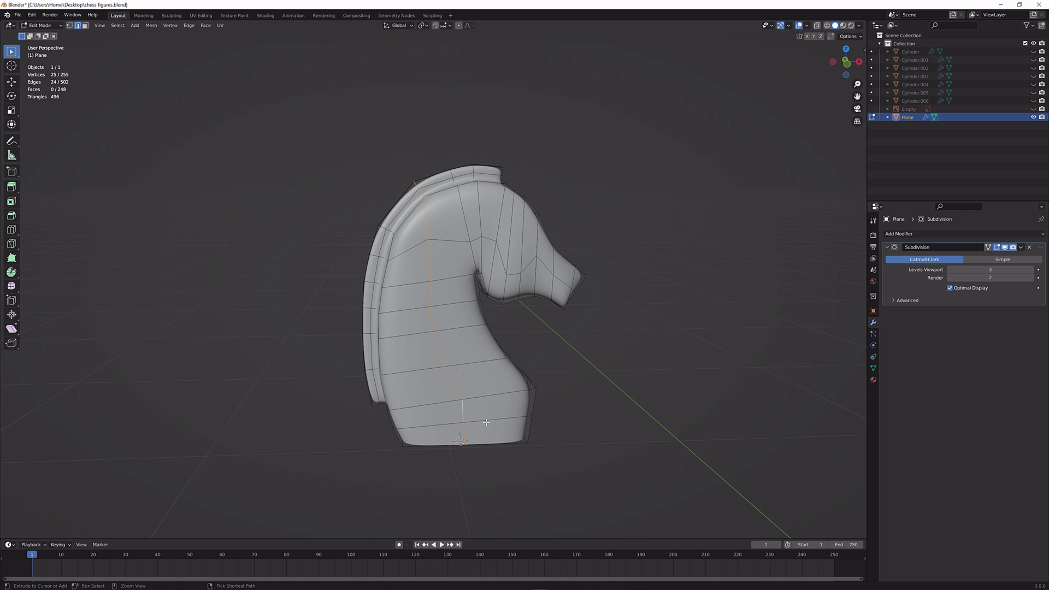
pyautogui.hotkey('ctrl', 'b')
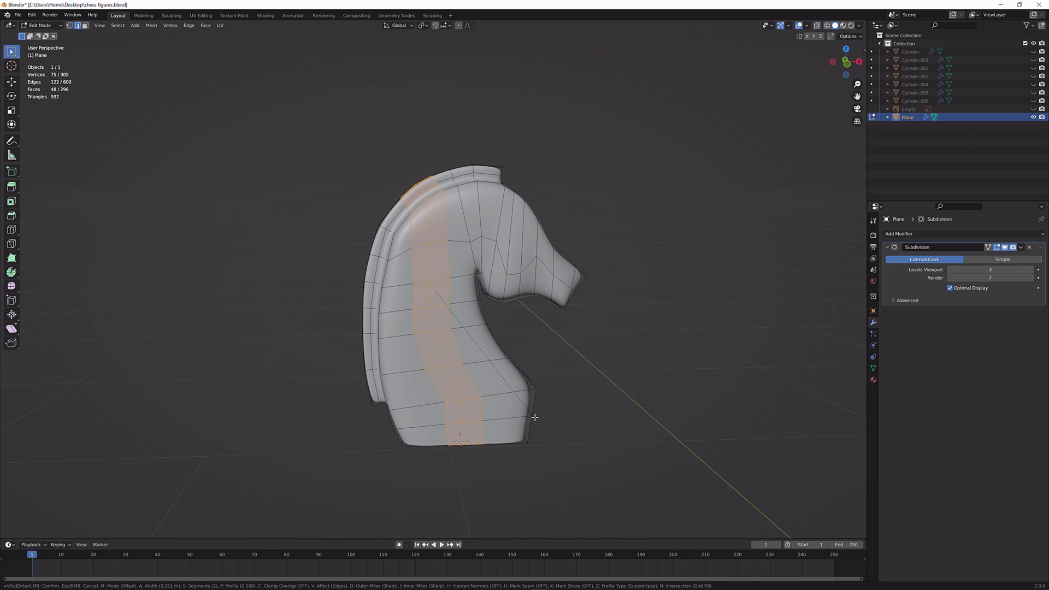
pyautogui.click(535, 418)
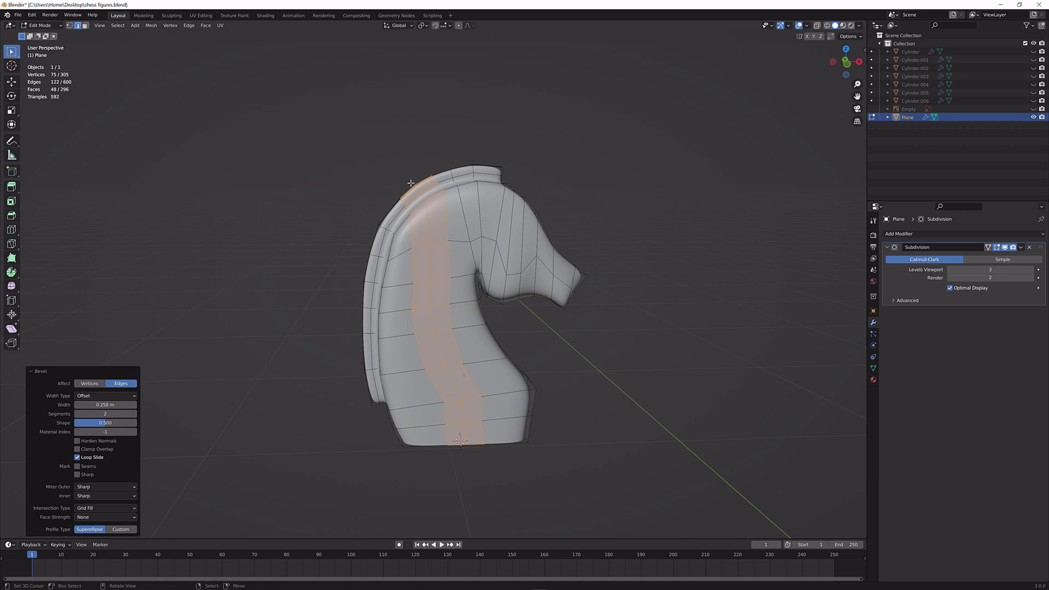
pyautogui.press('Tab')
pyautogui.press('Tab')
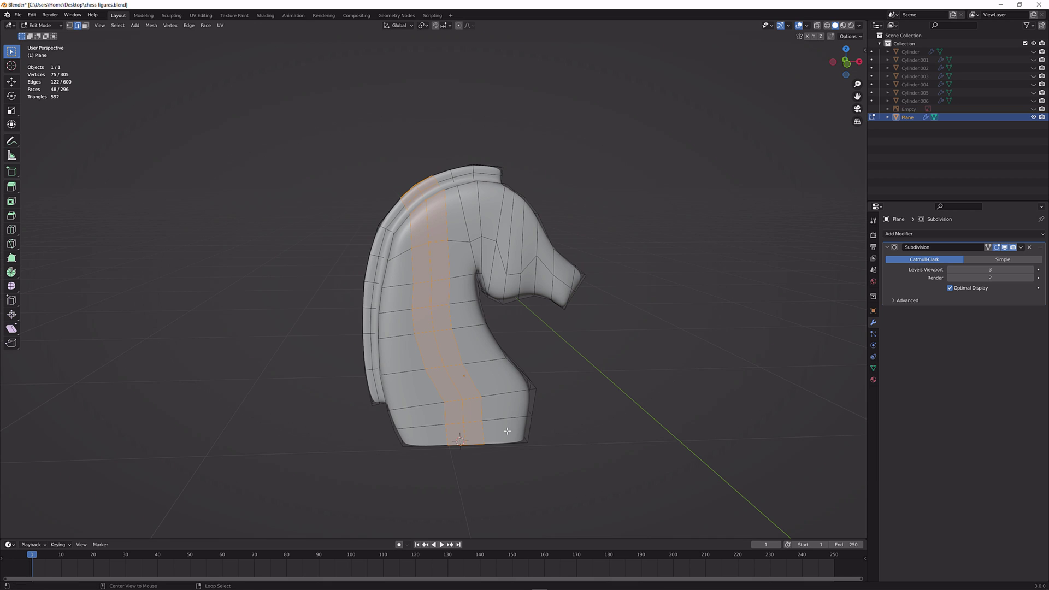
pyautogui.keyDown('alt'); pyautogui.click(506, 441); pyautogui.keyUp('alt')
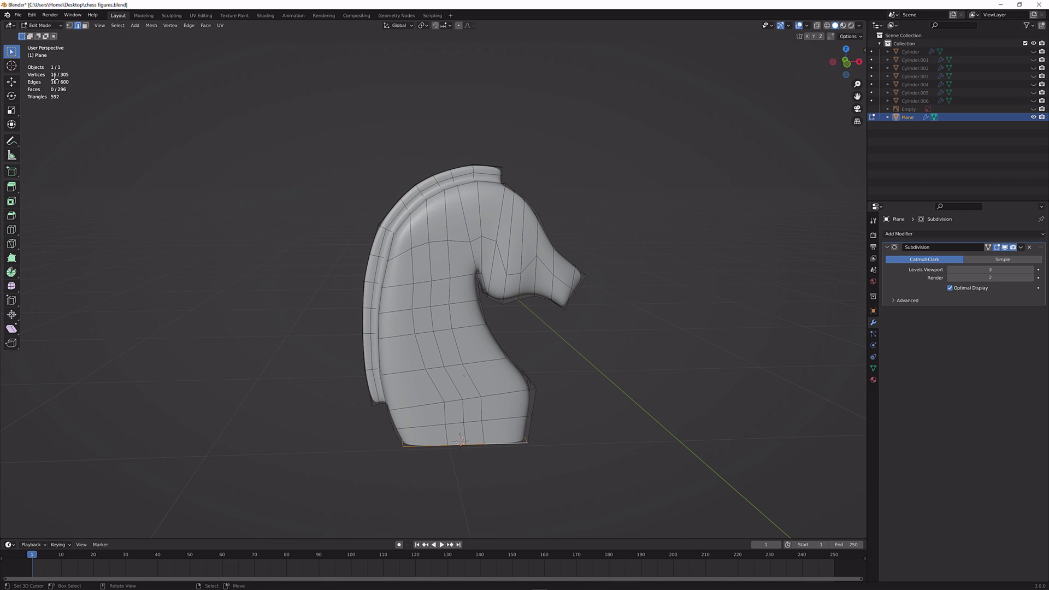
# Leave Edit Mode and exit local view to show the whole chess set again
pyautogui.moveTo(47, 86); pyautogui.dragTo(315, 157, button='middle')
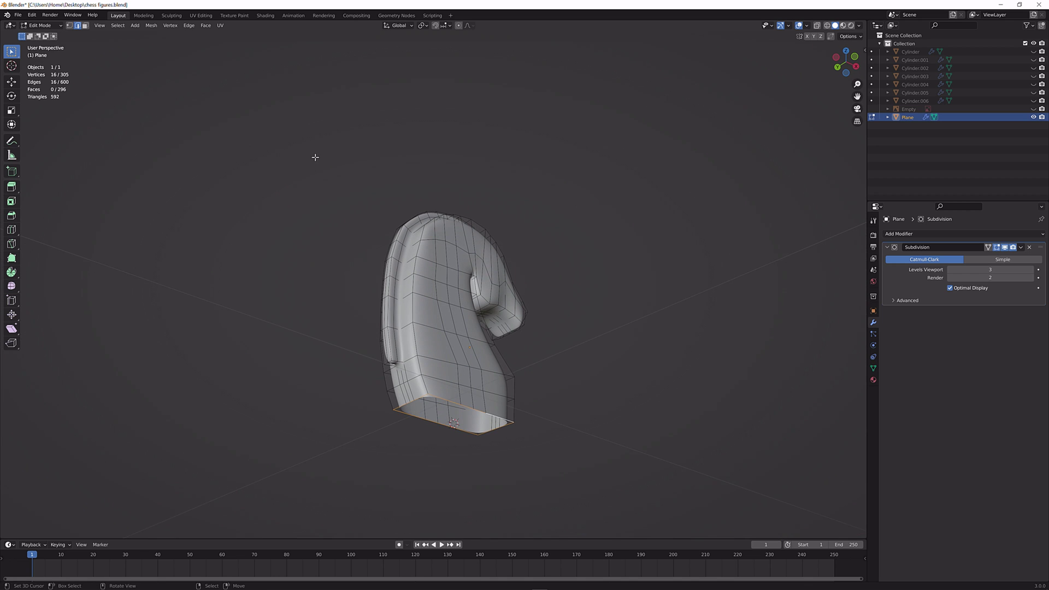
pyautogui.moveTo(473, 395)
pyautogui.mouseDown(button='middle')
pyautogui.moveTo(427, 353)
pyautogui.moveTo(473, 383)
pyautogui.mouseUp(button='middle')
pyautogui.scroll(-2, 498, 445)
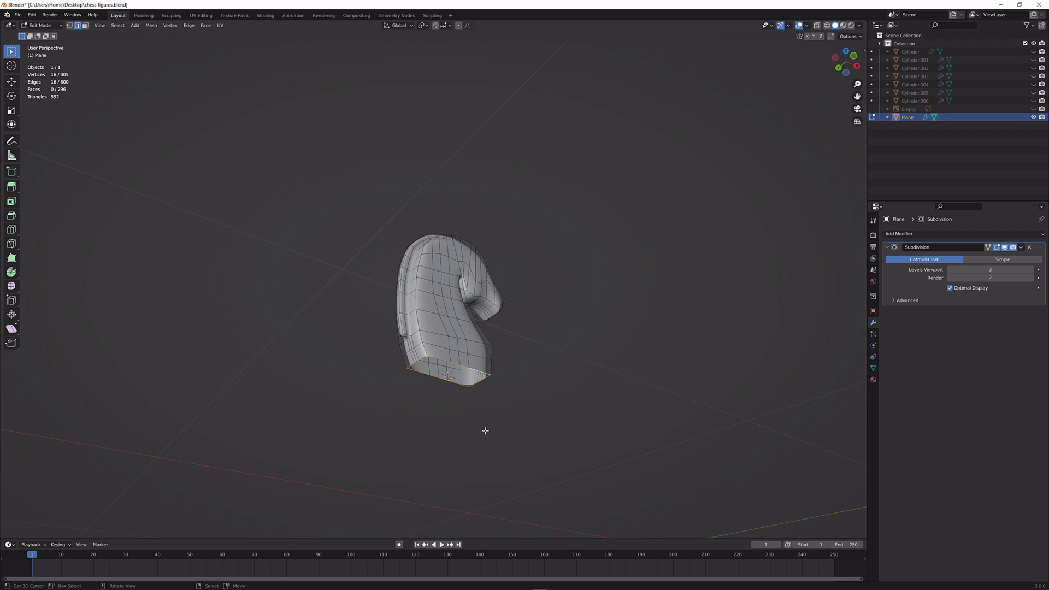
pyautogui.press('Tab')
pyautogui.press('KP_Divide')
# Edit the knight's base mesh and select its inner top ring
pyautogui.click(467, 440)
pyautogui.press('Tab')
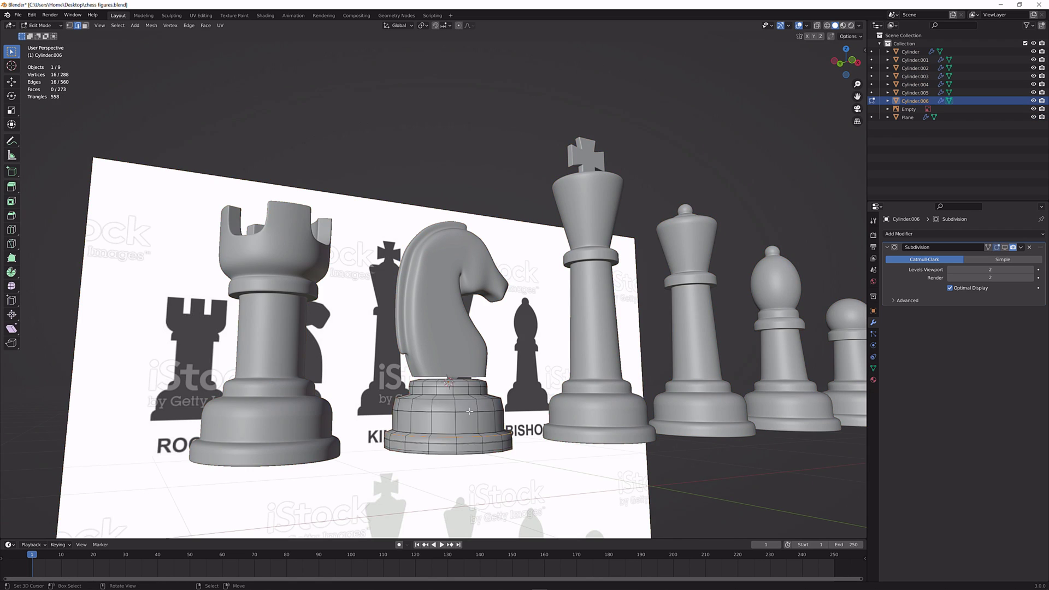
pyautogui.press('KP_Decimal')
pyautogui.keyDown('alt'); pyautogui.click(461, 478); pyautogui.keyUp('alt')
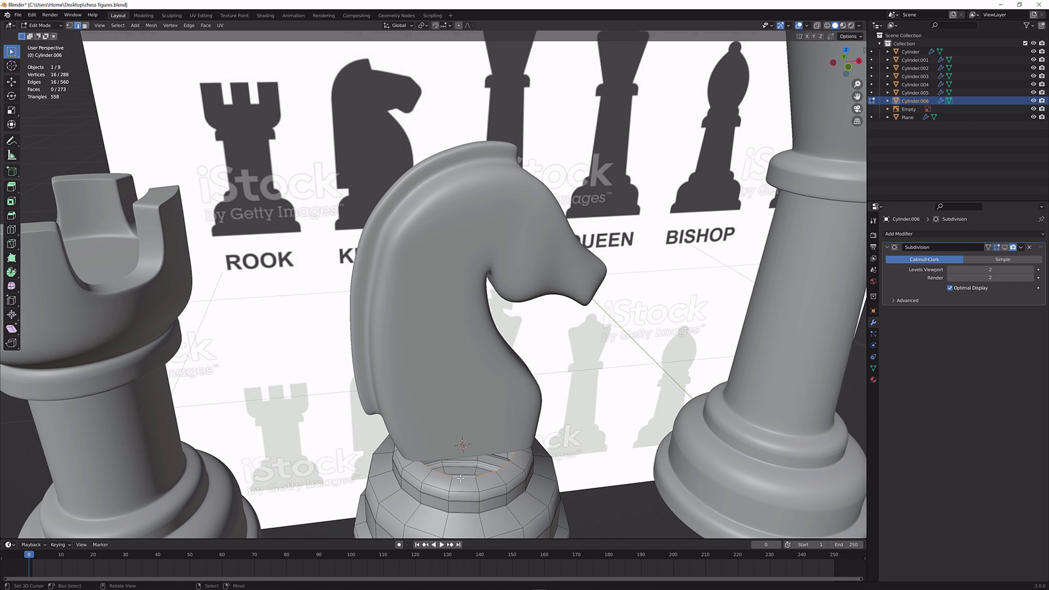
pyautogui.moveTo(390, 453); pyautogui.dragTo(494, 317, button='middle')
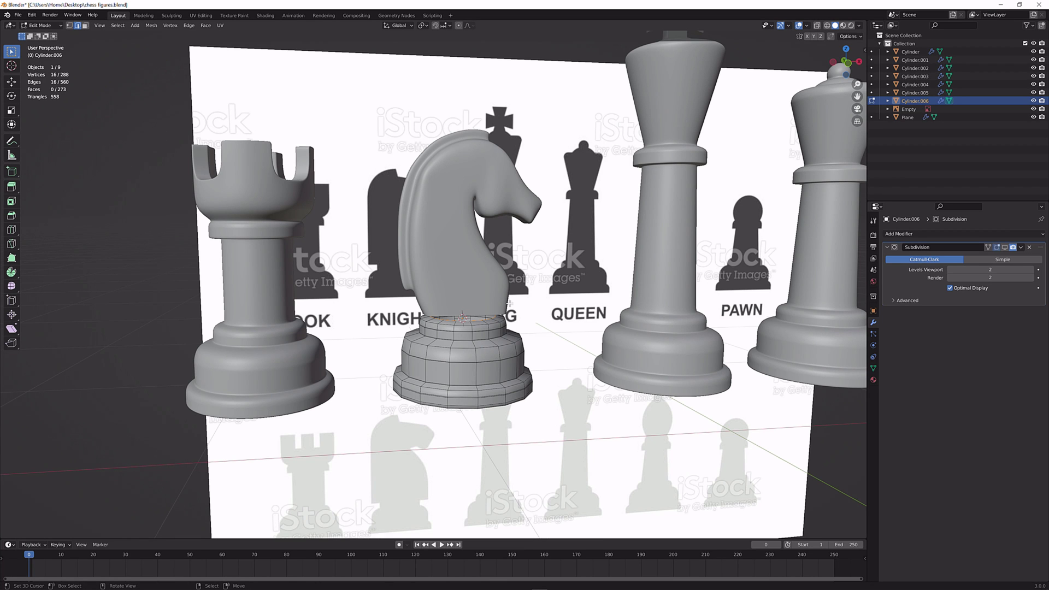
# Switch to editing the knight head mesh (Plane) near where it meets the base
pyautogui.press('Tab')
pyautogui.click(467, 298)
pyautogui.press('Tab')
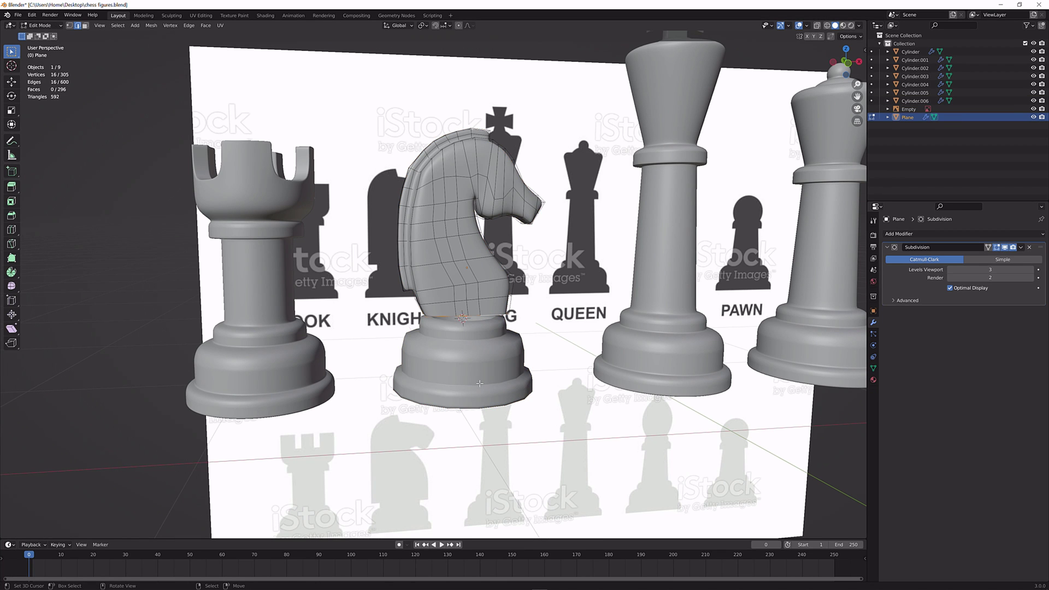
pyautogui.moveTo(479, 383); pyautogui.dragTo(469, 342, button='middle')
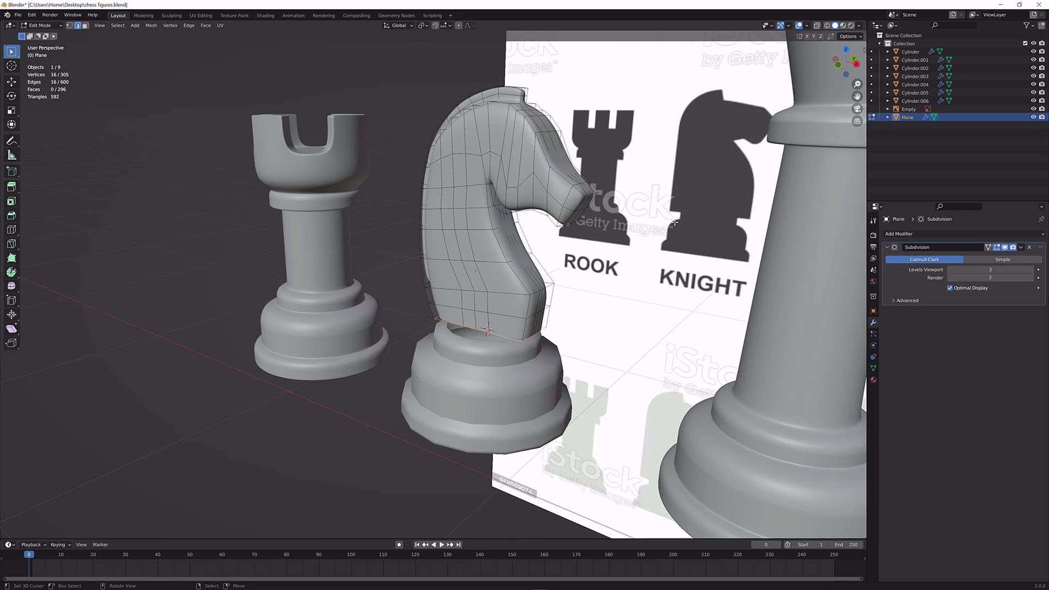
# Show the sidebar's Edit tab and expand the LoopTools panel
pyautogui.press('n')
pyautogui.click(862, 103)
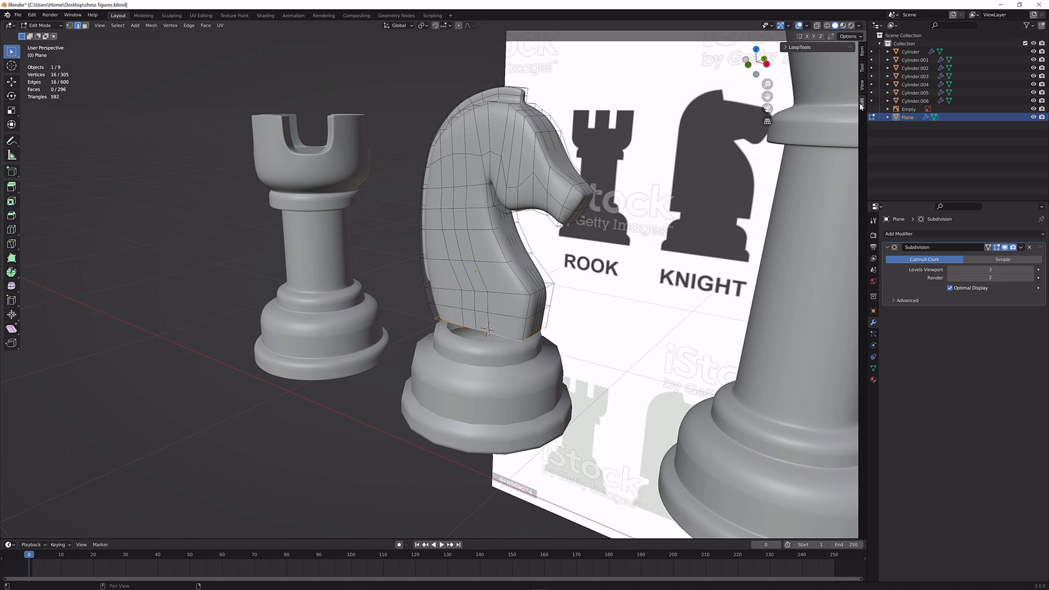
pyautogui.click(819, 47)
# Confirm in Preferences > Add-ons, searching 'loop', that LoopTools is enabled
pyautogui.click(33, 16)
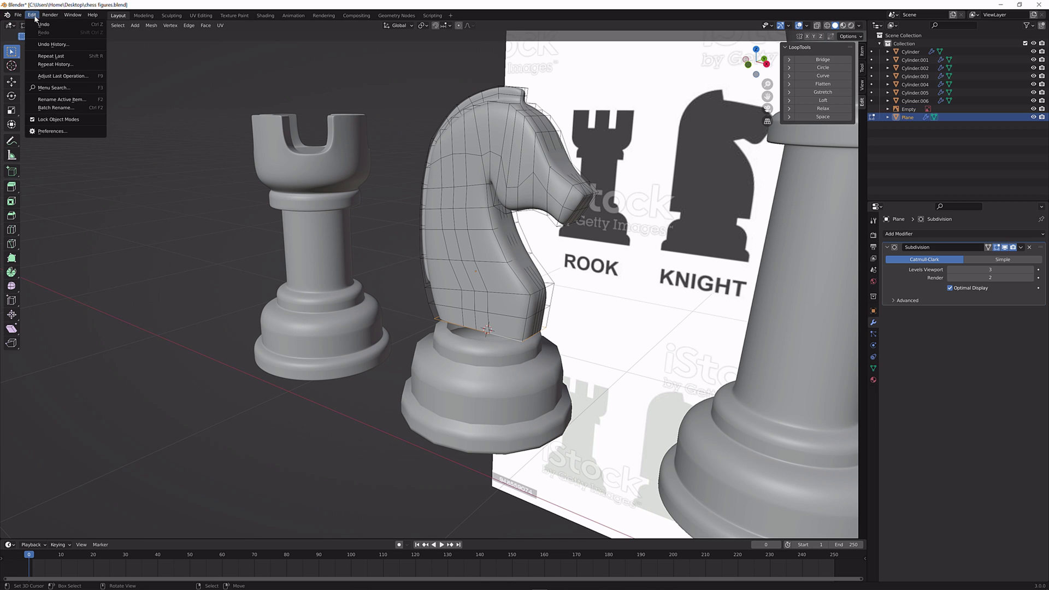
pyautogui.click(67, 131)
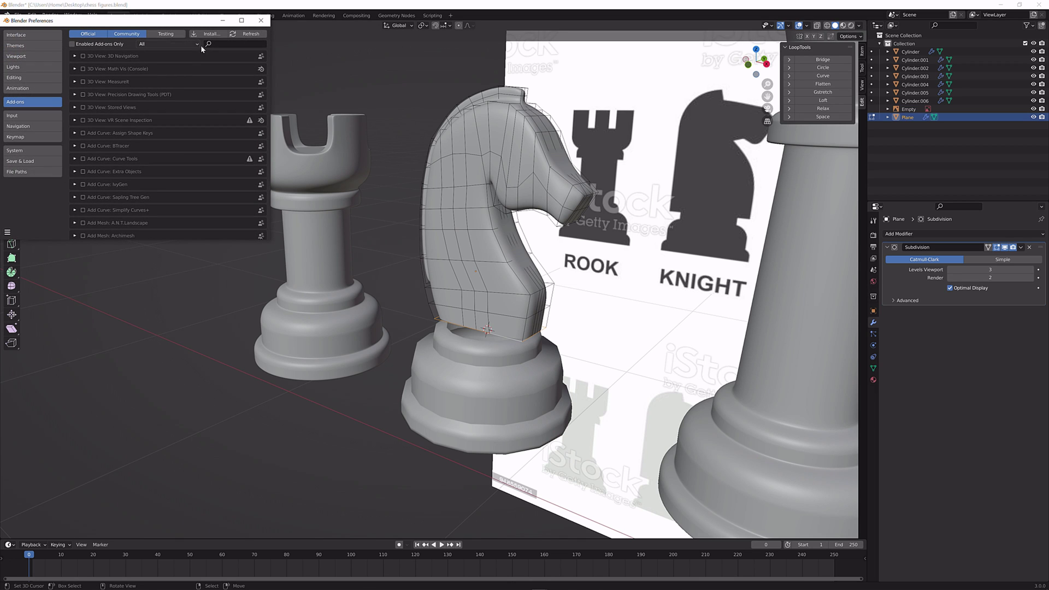
pyautogui.write('loop')
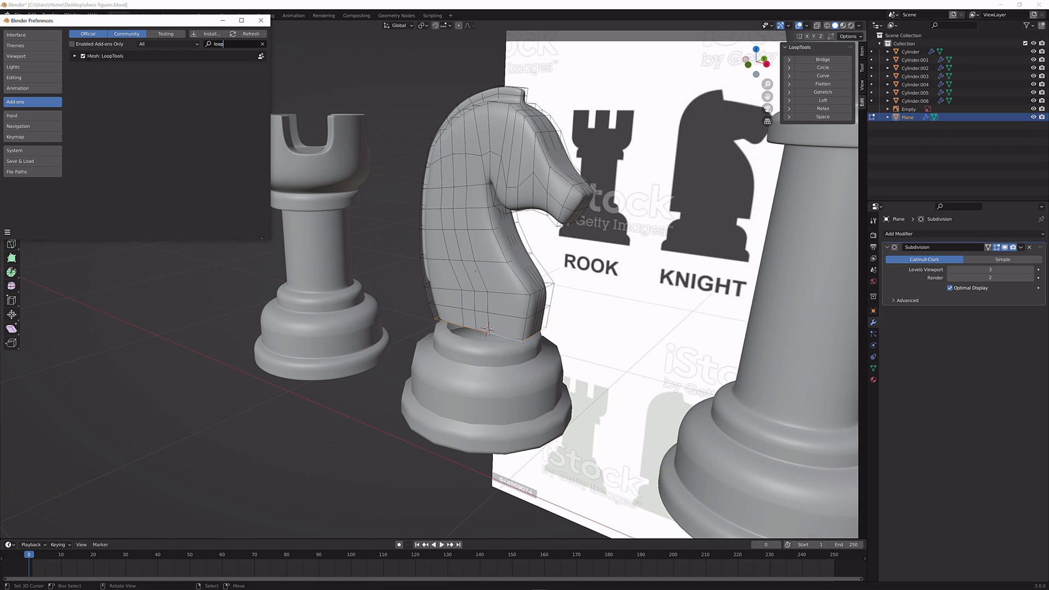
pyautogui.click(261, 21)
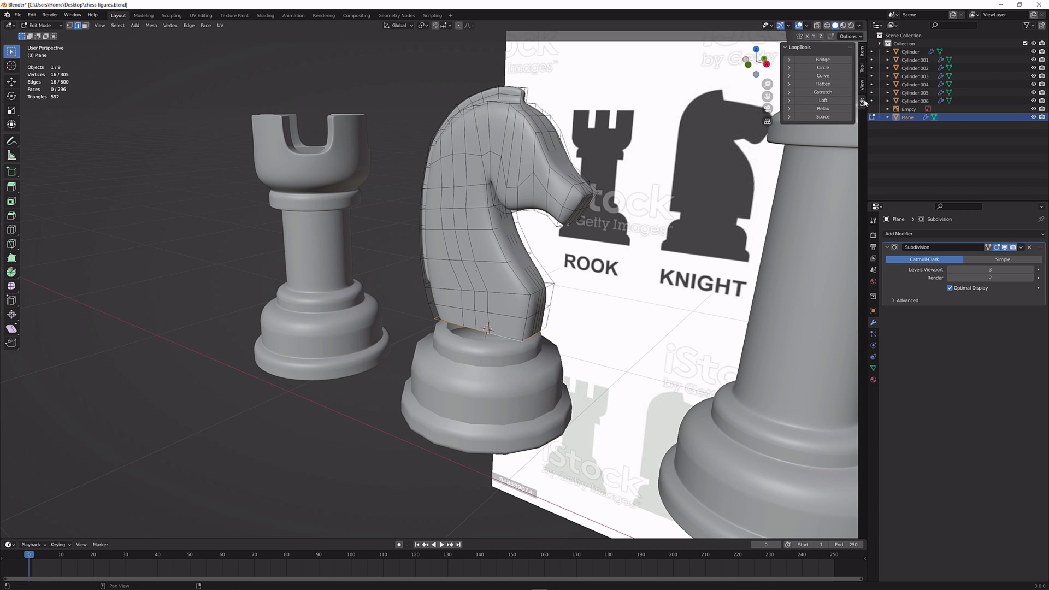
# Try LoopTools Circle on the selected edge loop and inspect the result
pyautogui.click(823, 67)
pyautogui.moveTo(622, 238); pyautogui.dragTo(698, 227, button='middle')
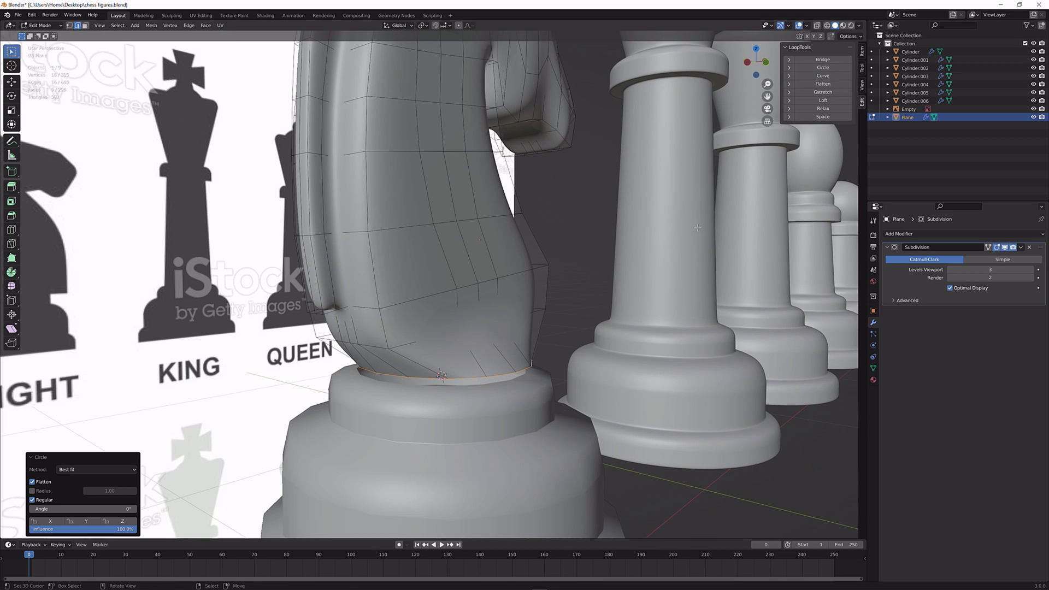
pyautogui.press('Tab')
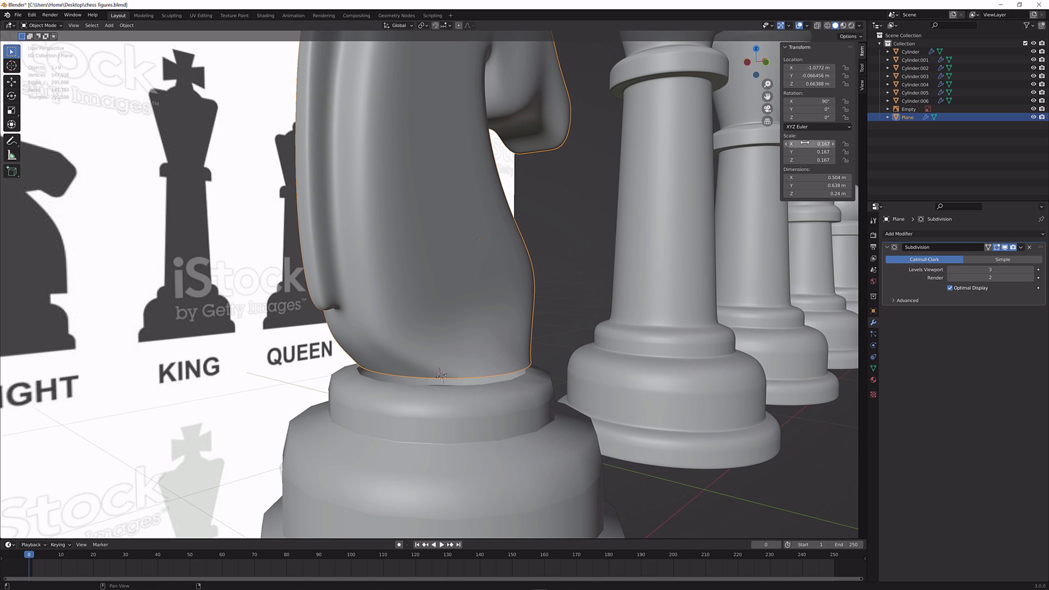
pyautogui.press('Tab')
pyautogui.press('Tab')
# Apply the knight head's scale to 1.000, then return to Edit Mode with LoopTools showing
pyautogui.hotkey('ctrl', 'a')
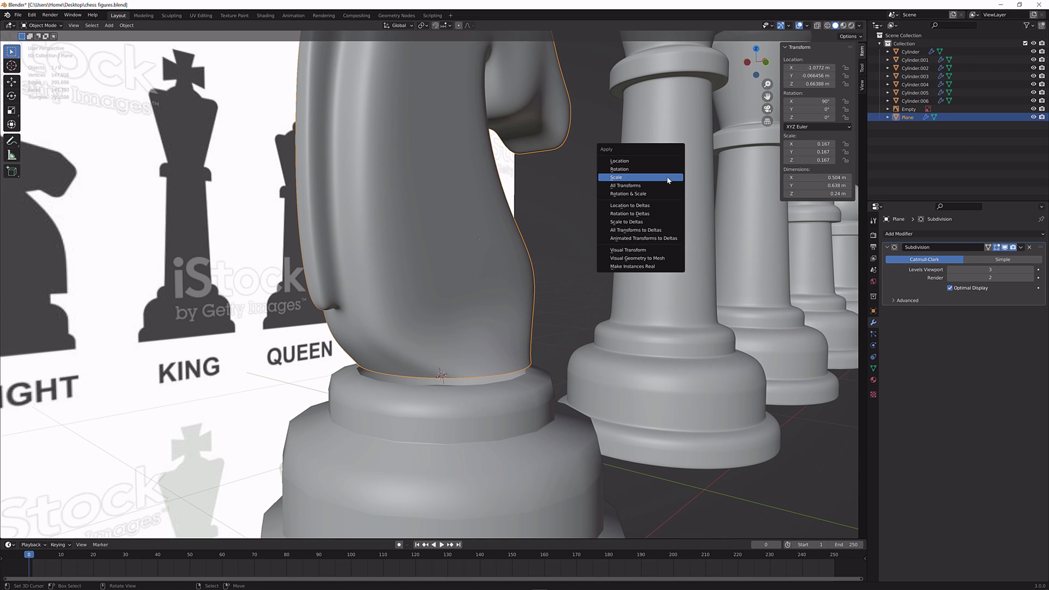
pyautogui.click(664, 173)
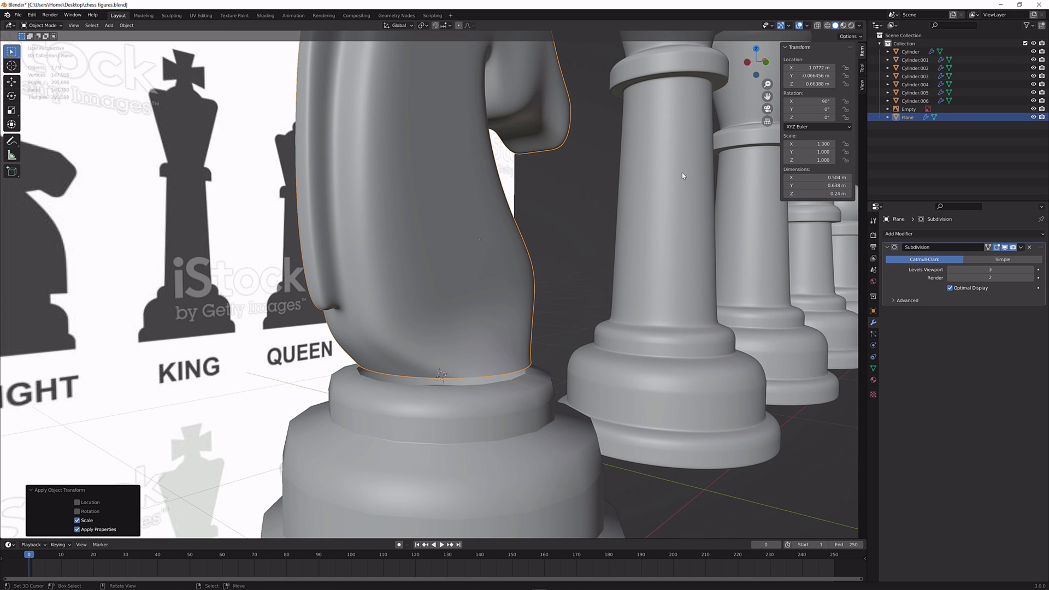
pyautogui.hotkey('ctrl', 'a')
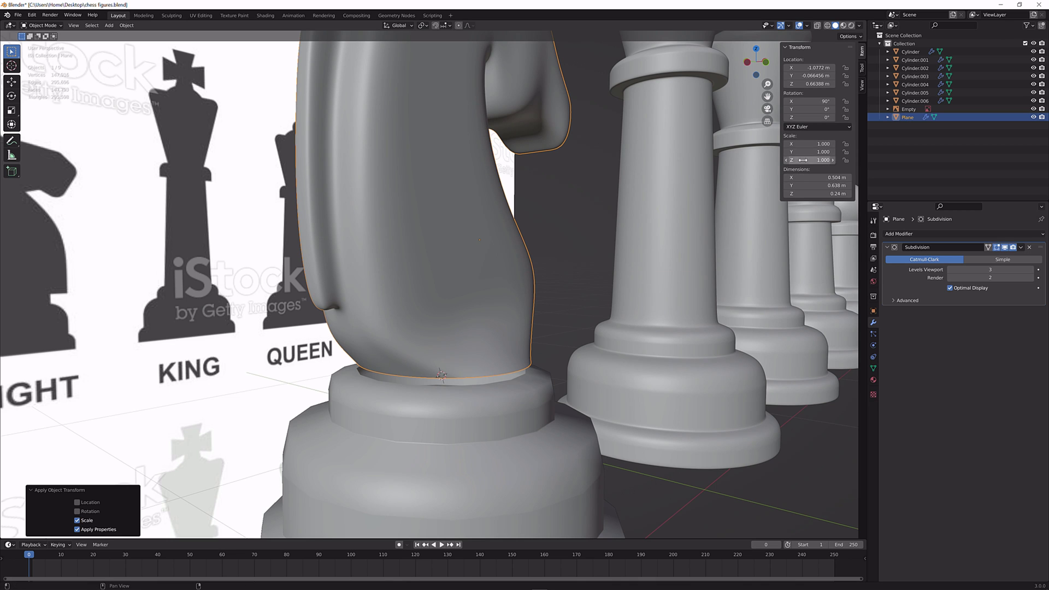
pyautogui.click(862, 82)
pyautogui.press('Tab')
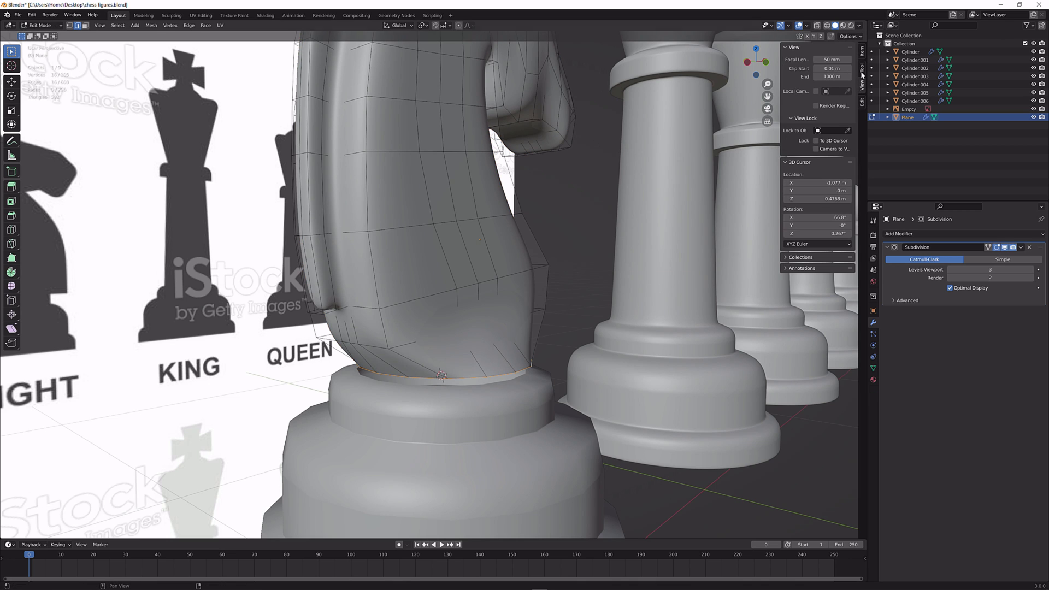
pyautogui.click(863, 103)
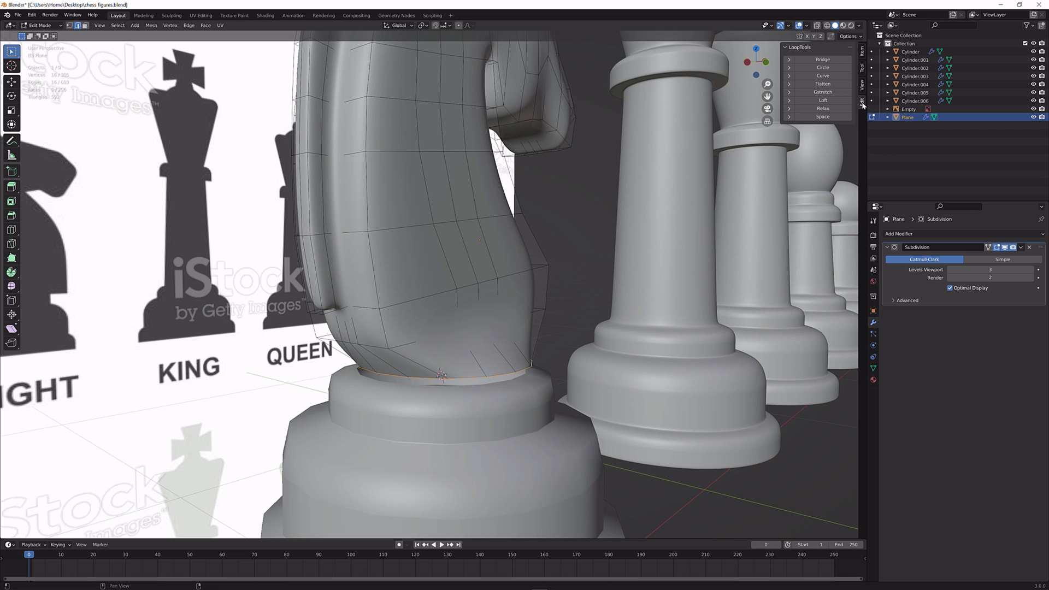
# Round the head's bottom loop with LoopTools Circle, checking it from top and front in wireframe
pyautogui.click(824, 69)
pyautogui.scroll(-1, 457, 274)
pyautogui.moveTo(457, 274)
pyautogui.mouseDown(button='middle')
pyautogui.moveTo(505, 248)
pyautogui.moveTo(457, 262)
pyautogui.mouseUp(button='middle')
pyautogui.scroll(2, 457, 263)
pyautogui.moveTo(563, 295)
pyautogui.mouseDown(button='middle')
pyautogui.moveTo(538, 282)
pyautogui.moveTo(533, 304)
pyautogui.moveTo(564, 314)
pyautogui.mouseUp(button='middle')
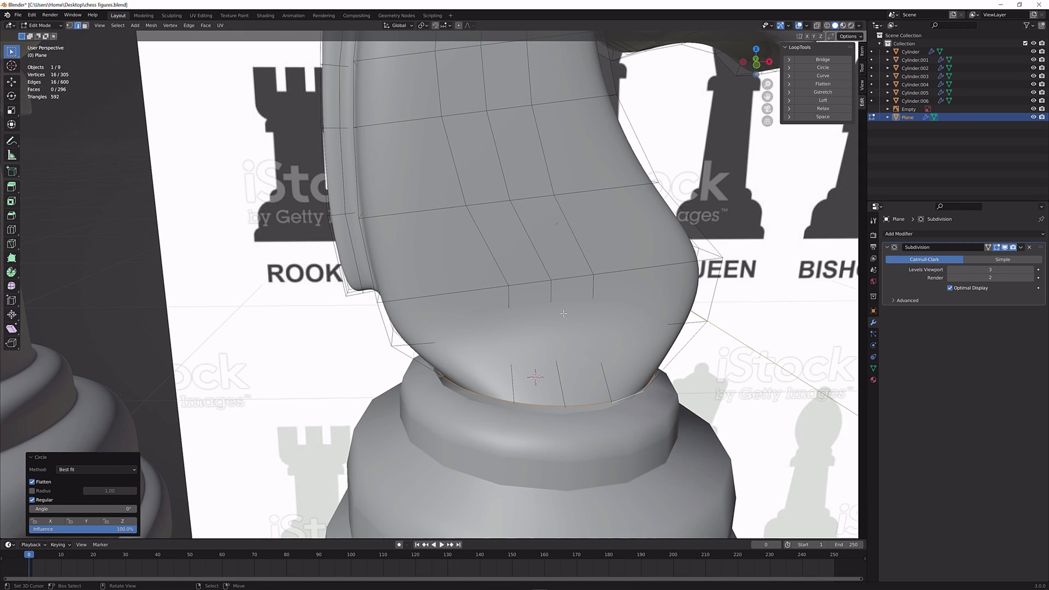
pyautogui.press('KP_7')
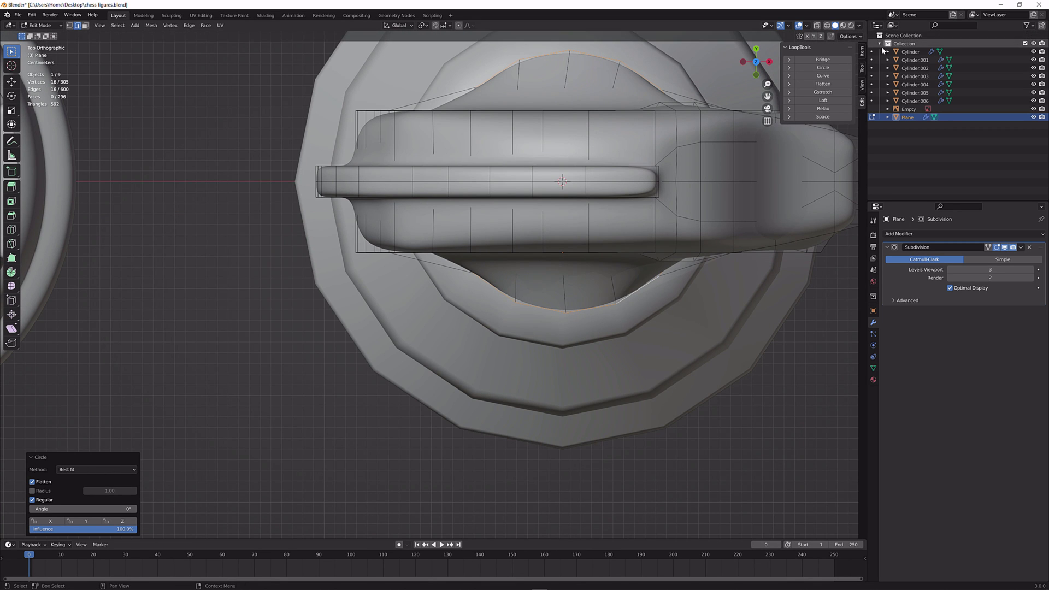
pyautogui.hotkey('shift', 'z')
pyautogui.scroll(1, 700, 147)
pyautogui.keyDown('shift'); pyautogui.moveTo(700, 147); pyautogui.dragTo(604, 170, button='middle'); pyautogui.keyUp('shift')
pyautogui.scroll(-3, 592, 229)
pyautogui.press('KP_1')
pyautogui.scroll(-2, 508, 280)
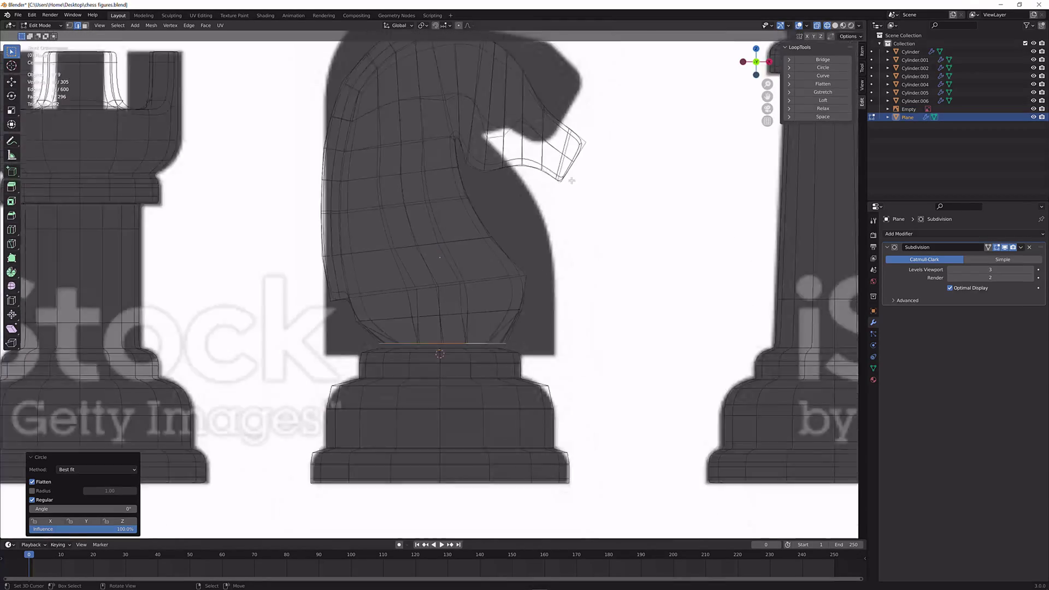
# Box-select and hide the knight head's faces, leaving just the bottom edge loop selected
pyautogui.moveTo(512, 304); pyautogui.dragTo(293, 82)
pyautogui.keyDown('shift'); pyautogui.moveTo(567, 244); pyautogui.dragTo(449, 120); pyautogui.keyUp('shift')
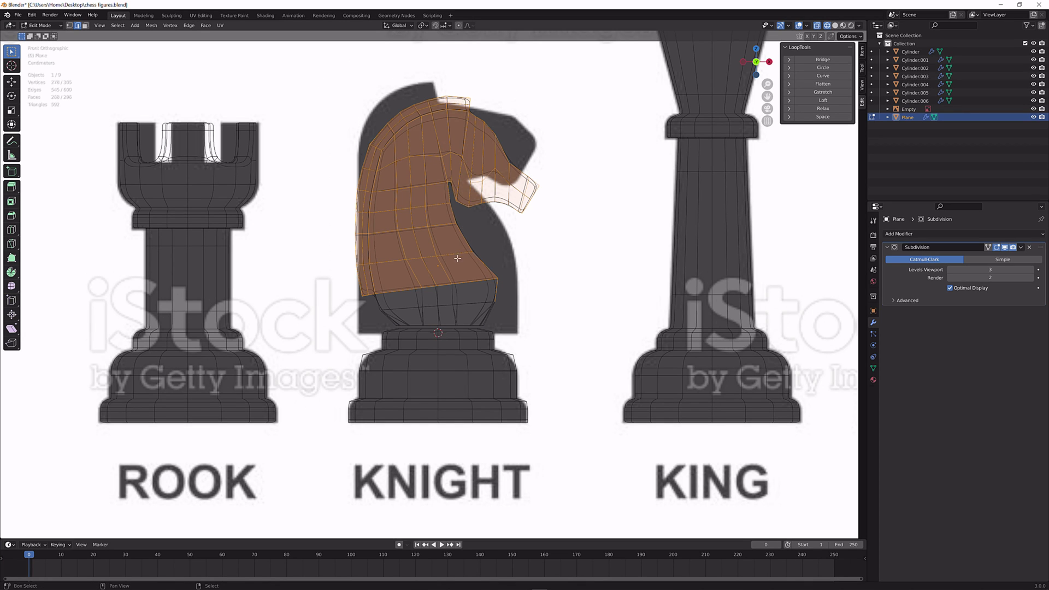
pyautogui.keyDown('shift'); pyautogui.moveTo(498, 309); pyautogui.dragTo(306, 253); pyautogui.keyUp('shift')
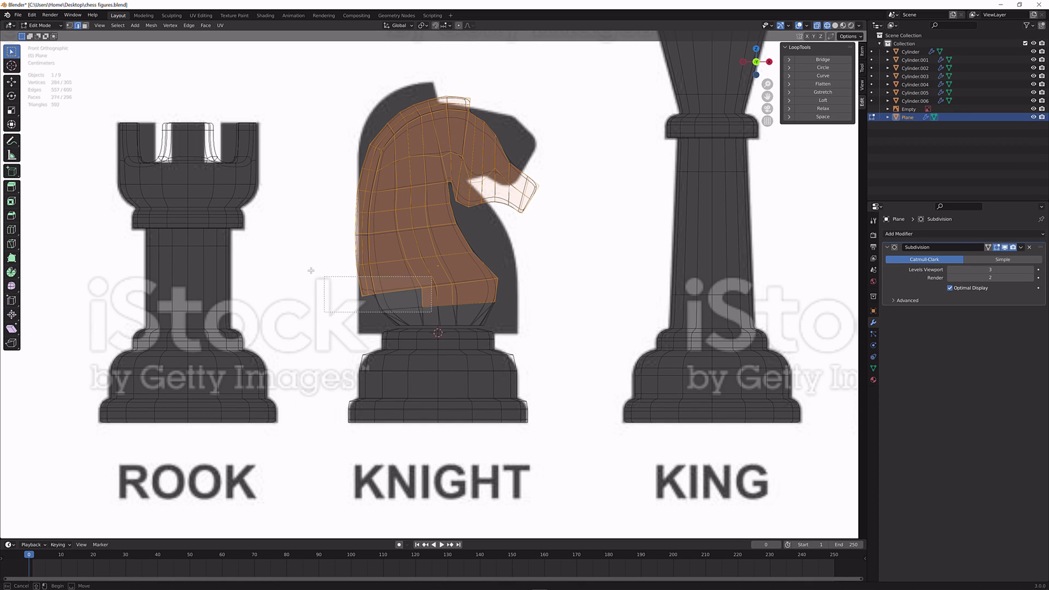
pyautogui.press('h')
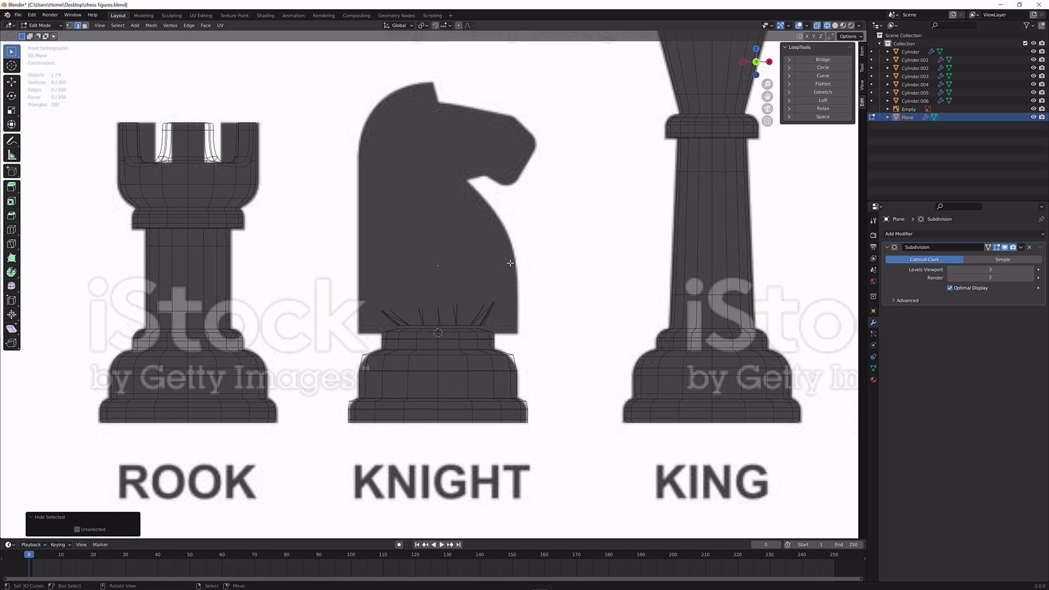
pyautogui.scroll(1, 511, 262)
pyautogui.hotkey('alt', 'h')
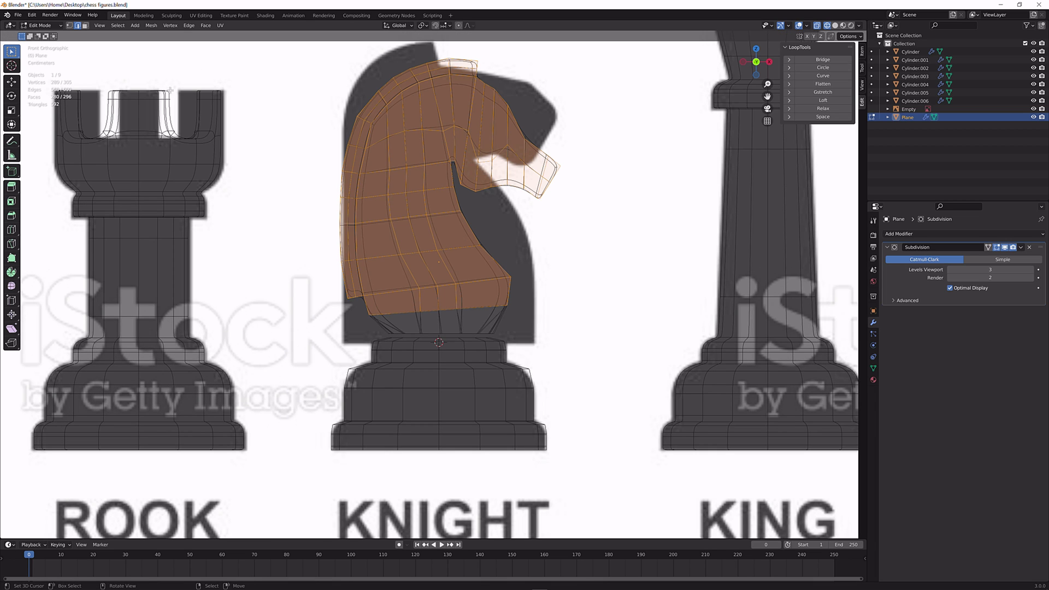
pyautogui.press('1')
pyautogui.press('h')
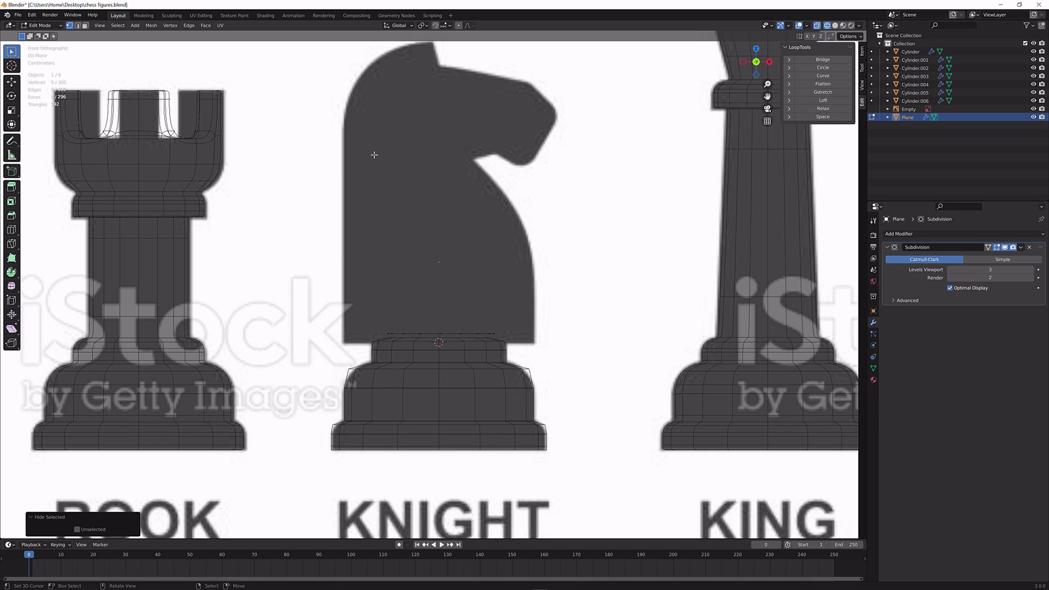
pyautogui.moveTo(423, 153); pyautogui.dragTo(452, 251, button='middle')
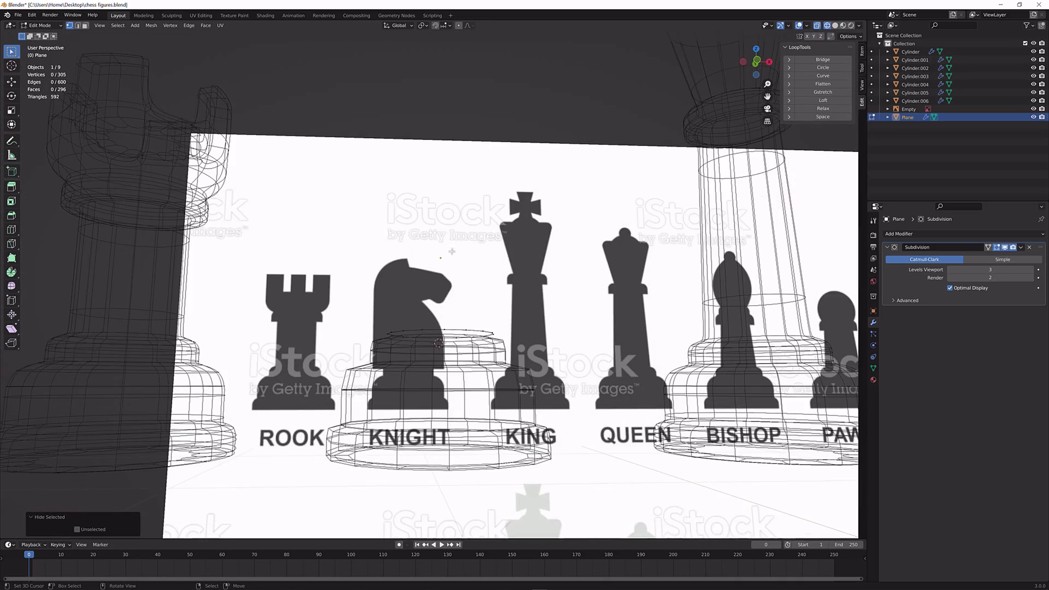
pyautogui.keyDown('alt'); pyautogui.click(443, 313); pyautogui.keyUp('alt')
# In top view, shrink the loop to 0.967, nudge it, then scale it up to 1.026
pyautogui.press('KP_7')
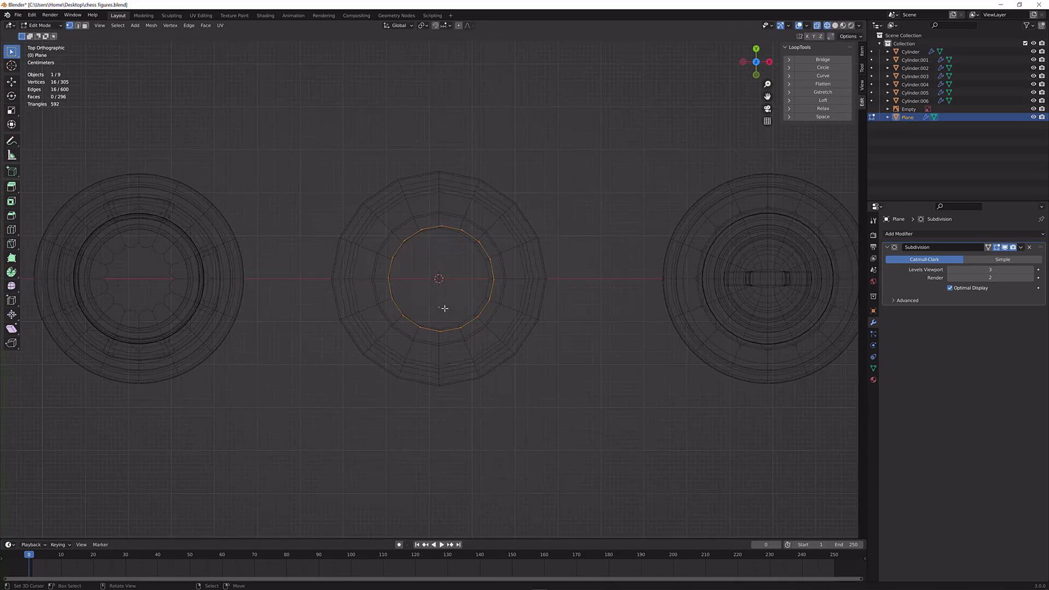
pyautogui.scroll(5, 464, 294)
pyautogui.press('s')
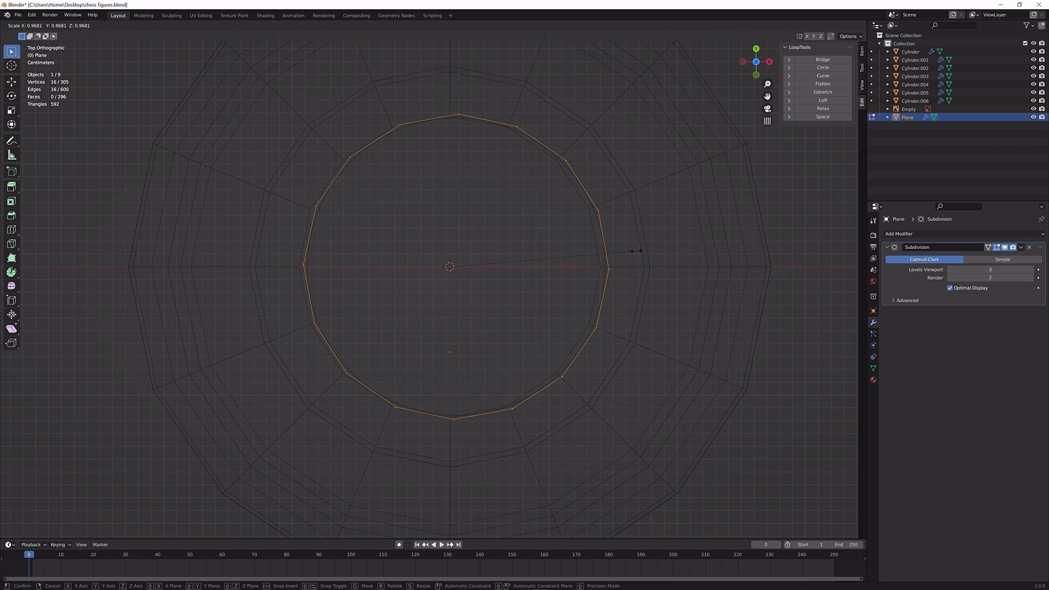
pyautogui.click(636, 251)
pyautogui.press('s')
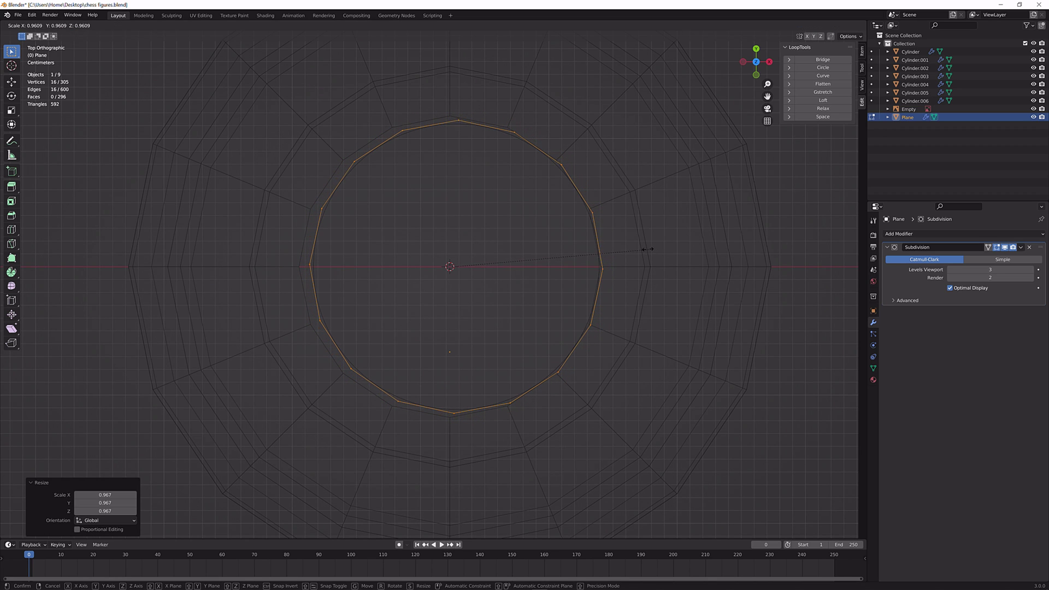
pyautogui.click(647, 249)
pyautogui.press('g')
pyautogui.click(652, 250)
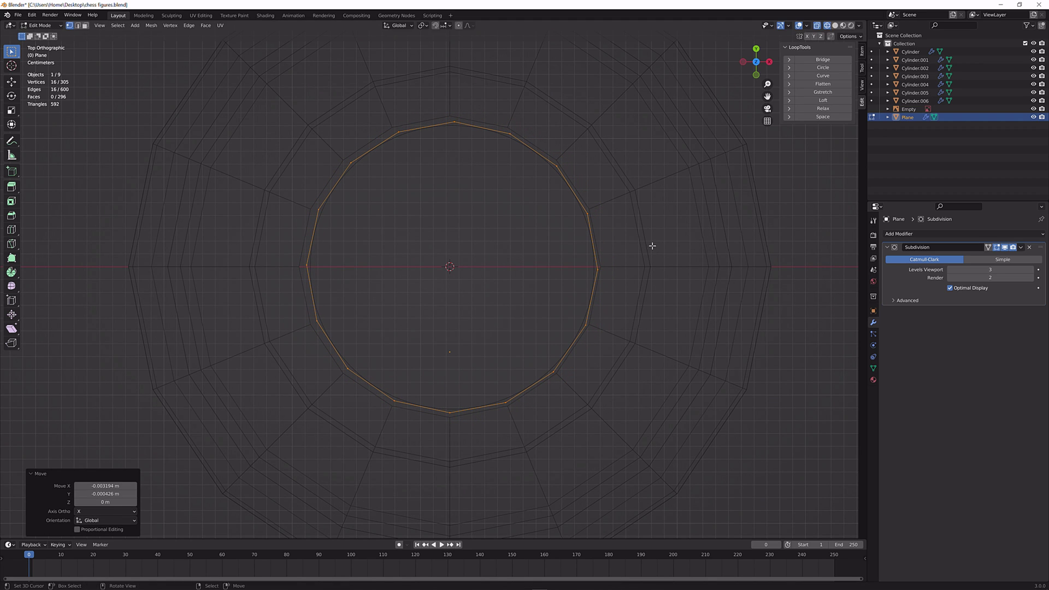
pyautogui.press('r')
pyautogui.press('g')
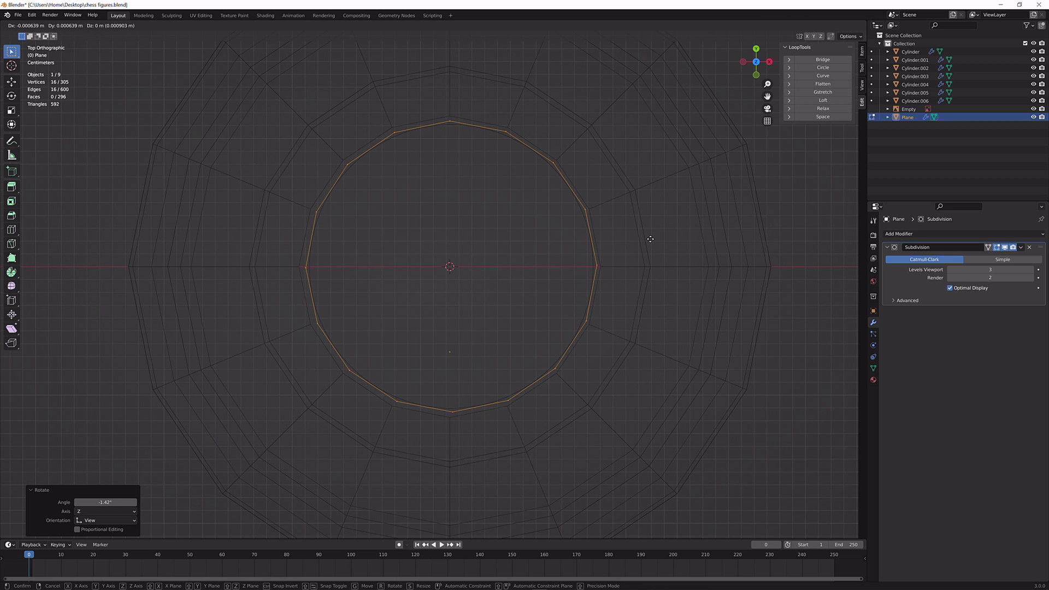
pyautogui.click(649, 239)
pyautogui.press('s')
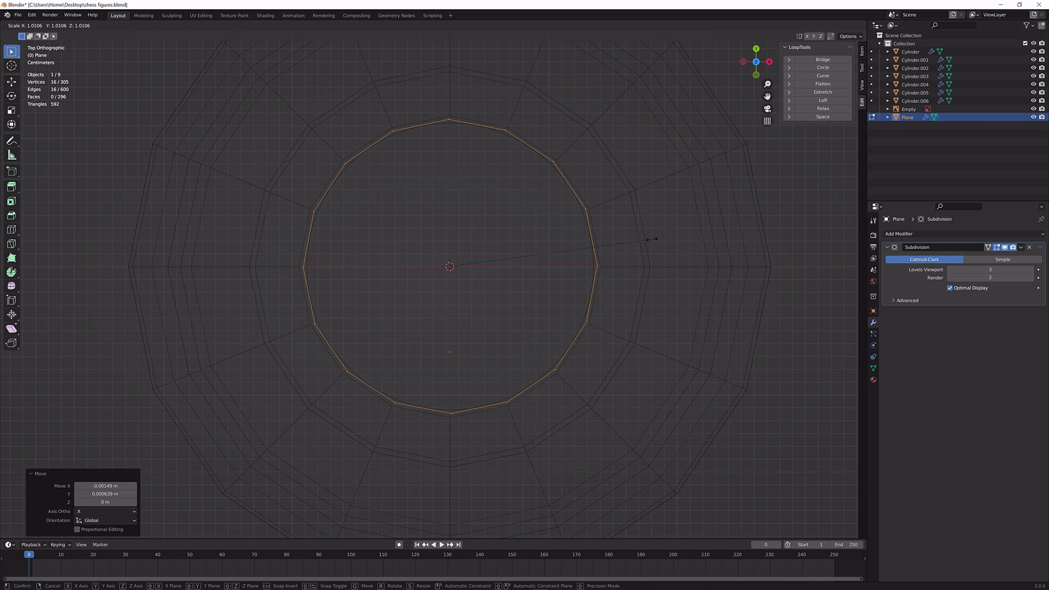
pyautogui.click(655, 238)
# Shift the loop left, scale it to 1.004 and rotate it 0.59° onto the base ring
pyautogui.scroll(1, 622, 270)
pyautogui.press('g')
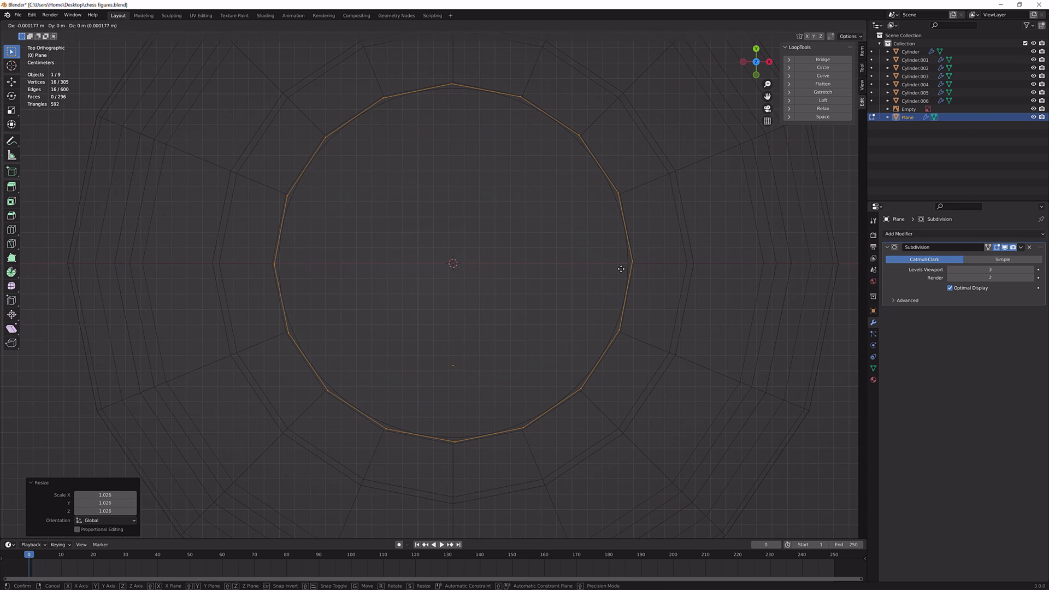
pyautogui.click(619, 269)
pyautogui.scroll(8, 604, 277)
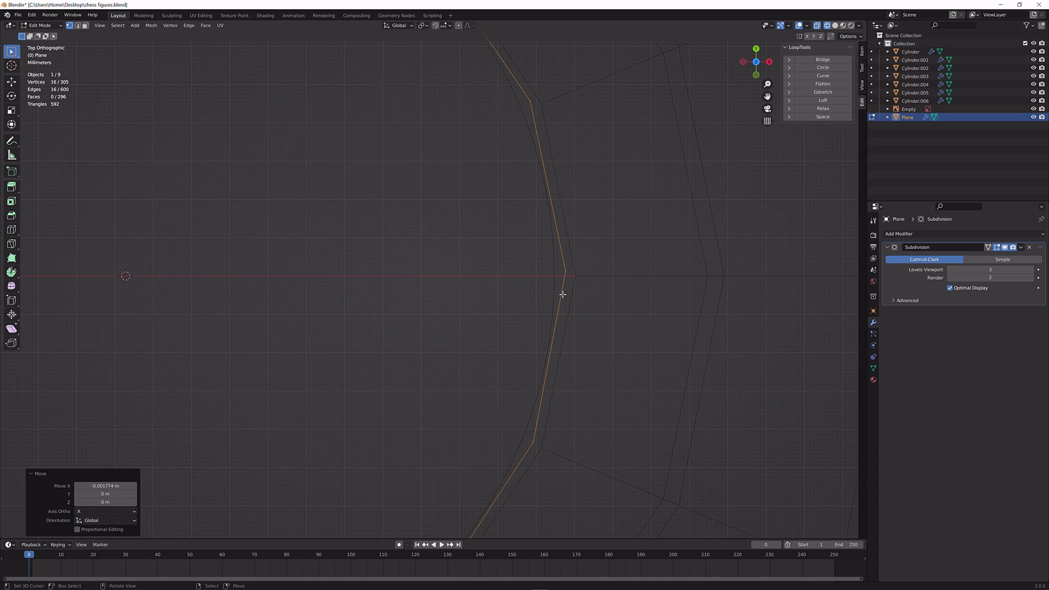
pyautogui.press('g')
pyautogui.press('s')
pyautogui.click(468, 286)
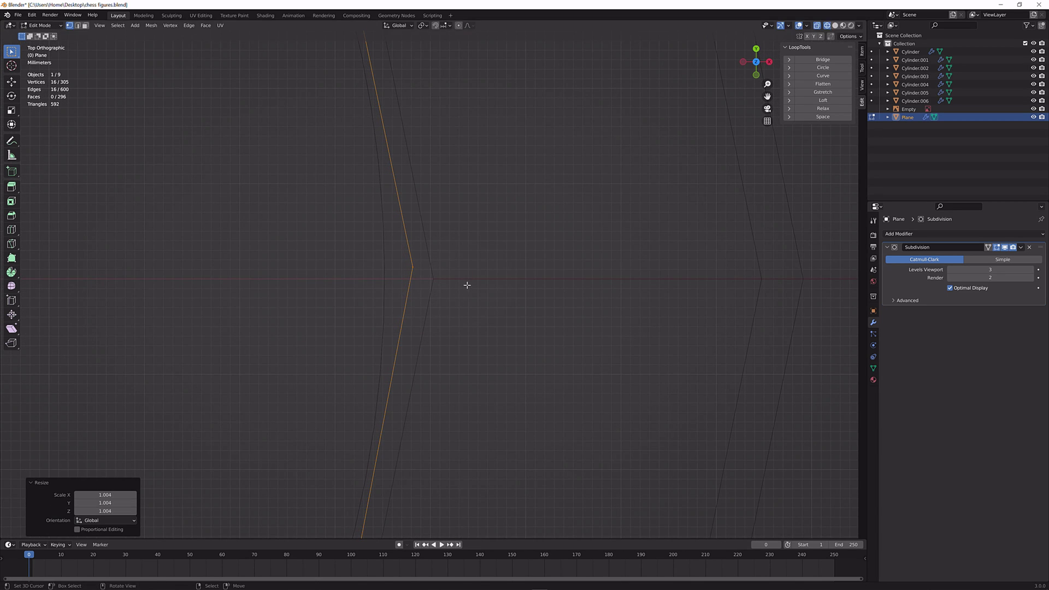
pyautogui.press('r')
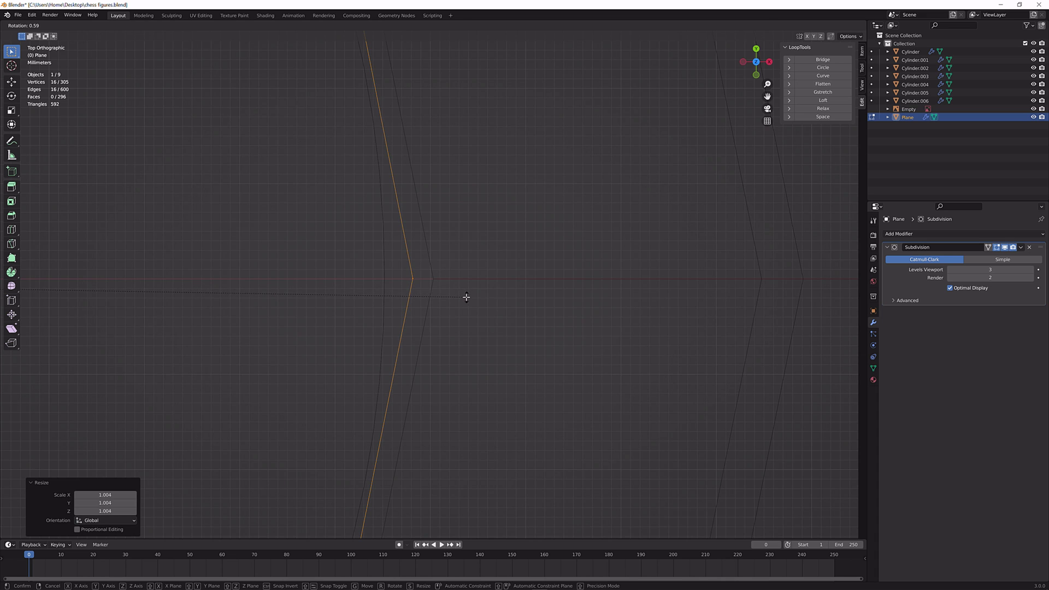
pyautogui.click(466, 297)
pyautogui.scroll(-2, 412, 288)
pyautogui.scroll(-5, 398, 280)
pyautogui.keyDown('shift'); pyautogui.moveTo(398, 279); pyautogui.dragTo(459, 286, button='middle'); pyautogui.keyUp('shift')
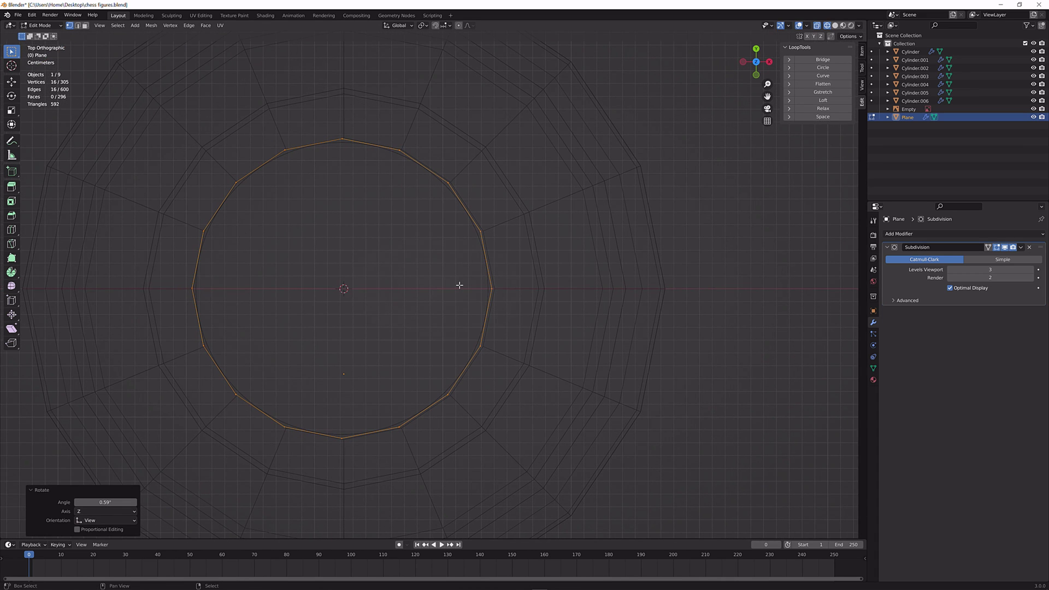
# Nudge the loop slightly along X and zoom in on its vertices against the base ring
pyautogui.press('g')
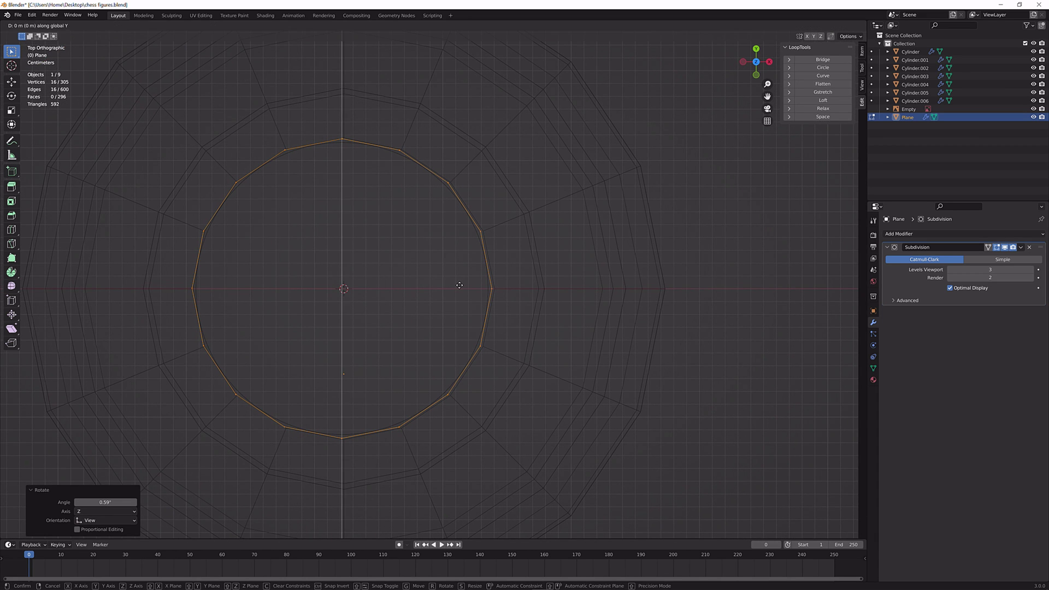
pyautogui.press('x')
pyautogui.click(462, 286)
pyautogui.scroll(4, 520, 289)
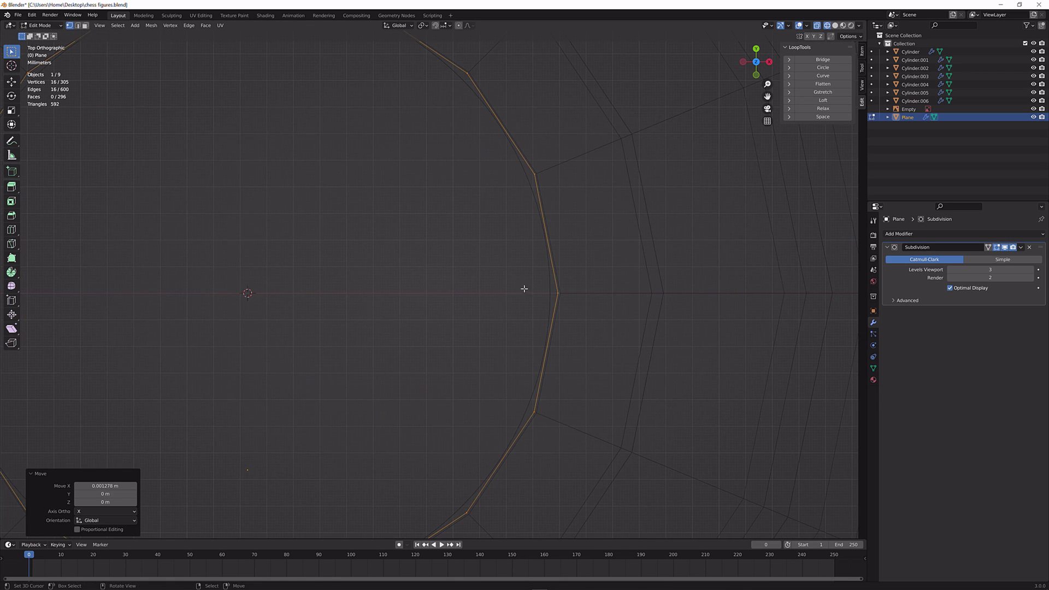
pyautogui.keyDown('shift'); pyautogui.moveTo(566, 290); pyautogui.dragTo(437, 279, button='middle'); pyautogui.keyUp('shift')
pyautogui.scroll(5, 438, 279)
pyautogui.scroll(-6, 416, 294)
pyautogui.keyDown('shift'); pyautogui.moveTo(247, 300); pyautogui.dragTo(842, 253, button='middle'); pyautogui.keyUp('shift')
pyautogui.scroll(4, 677, 246)
pyautogui.keyDown('shift'); pyautogui.moveTo(677, 246); pyautogui.dragTo(525, 311, button='middle'); pyautogui.keyUp('shift')
pyautogui.scroll(4, 522, 304)
# Rotate the loop a tiny amount, shift it along Y and scale it to 1.002
pyautogui.press('r')
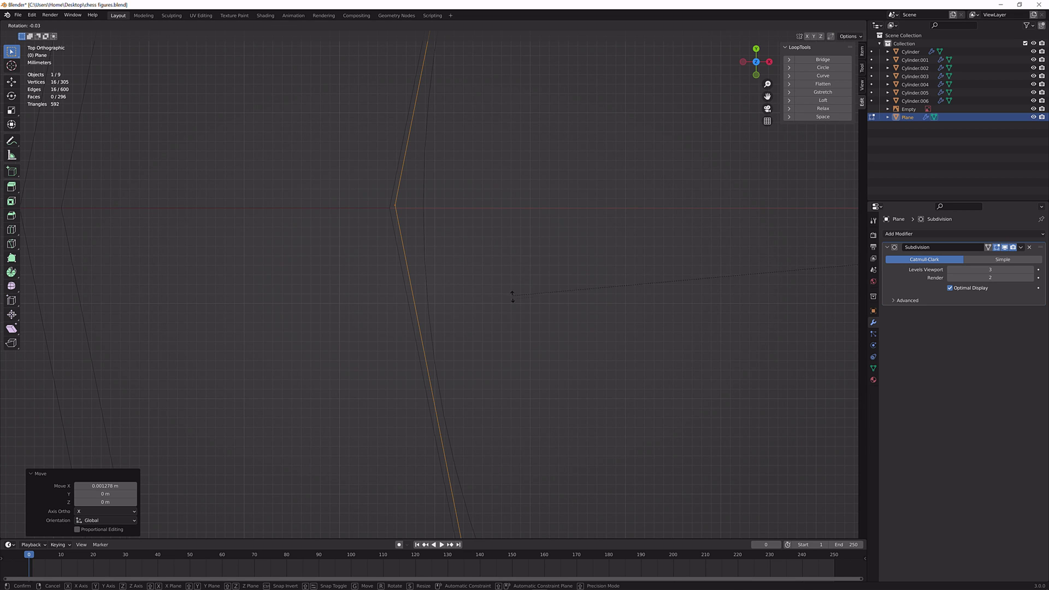
pyautogui.click(515, 327)
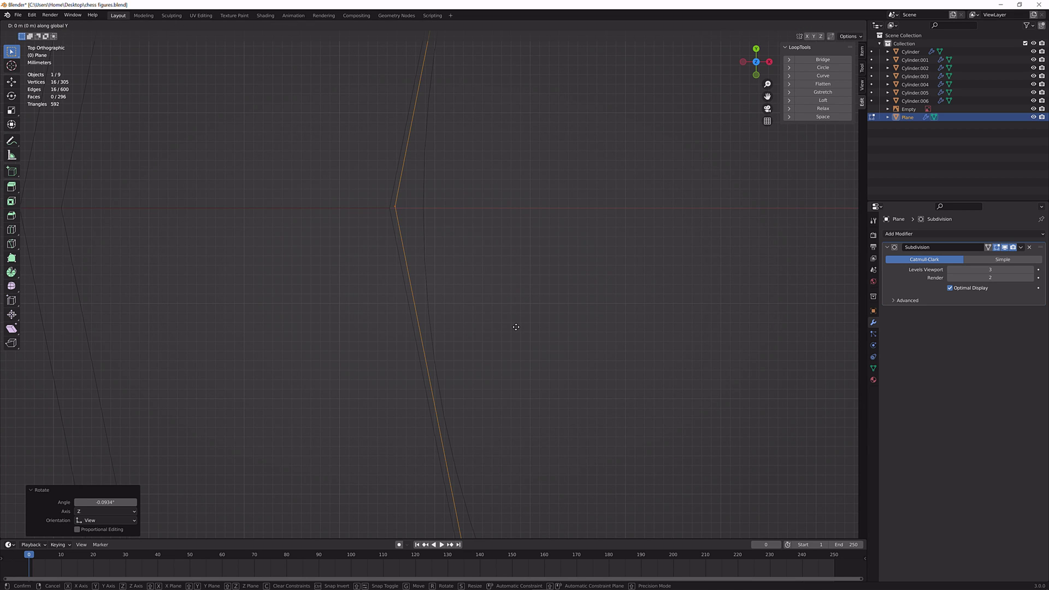
pyautogui.press('g')
pyautogui.press('y')
pyautogui.click(514, 345)
pyautogui.press('s')
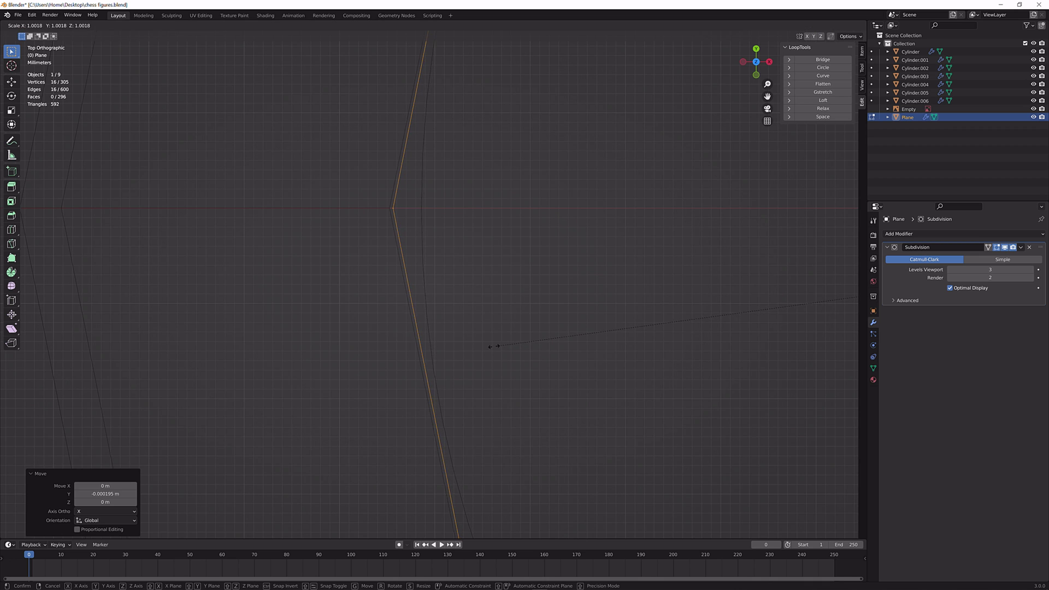
pyautogui.click(492, 346)
# Enlarge the loop a tiny bit more after checking its right side
pyautogui.scroll(-6, 656, 326)
pyautogui.keyDown('shift'); pyautogui.moveTo(736, 314); pyautogui.dragTo(136, 309, button='middle'); pyautogui.keyUp('shift')
pyautogui.scroll(5, 656, 292)
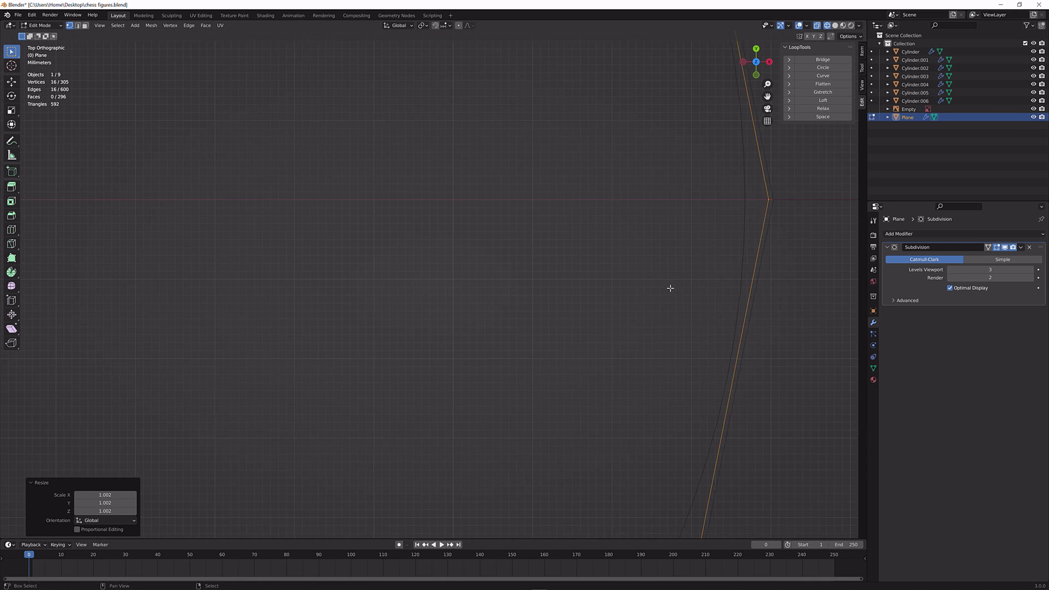
pyautogui.keyDown('shift'); pyautogui.moveTo(752, 263); pyautogui.dragTo(300, 366, button='middle'); pyautogui.keyUp('shift')
pyautogui.scroll(4, 306, 364)
pyautogui.press('s')
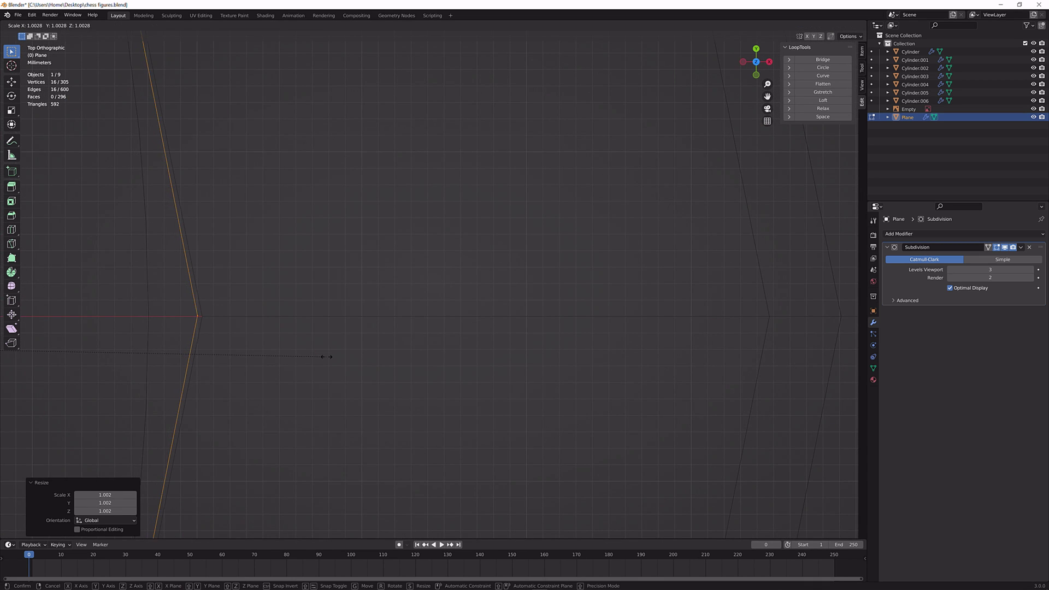
pyautogui.click(327, 357)
# Nudge the loop along X at its left vertex and scale it by 1.001
pyautogui.scroll(-6, 221, 356)
pyautogui.keyDown('shift'); pyautogui.moveTo(220, 356); pyautogui.dragTo(370, 282, button='middle'); pyautogui.keyUp('shift')
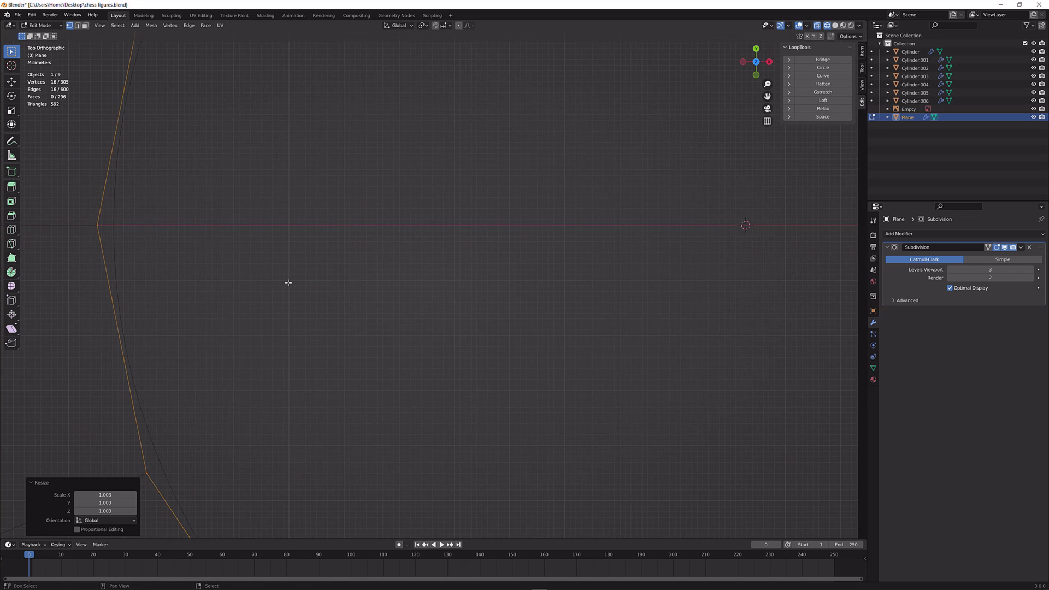
pyautogui.keyDown('shift'); pyautogui.moveTo(219, 277); pyautogui.dragTo(584, 342, button='middle'); pyautogui.keyUp('shift')
pyautogui.scroll(6, 443, 317)
pyautogui.press('g')
pyautogui.press('x')
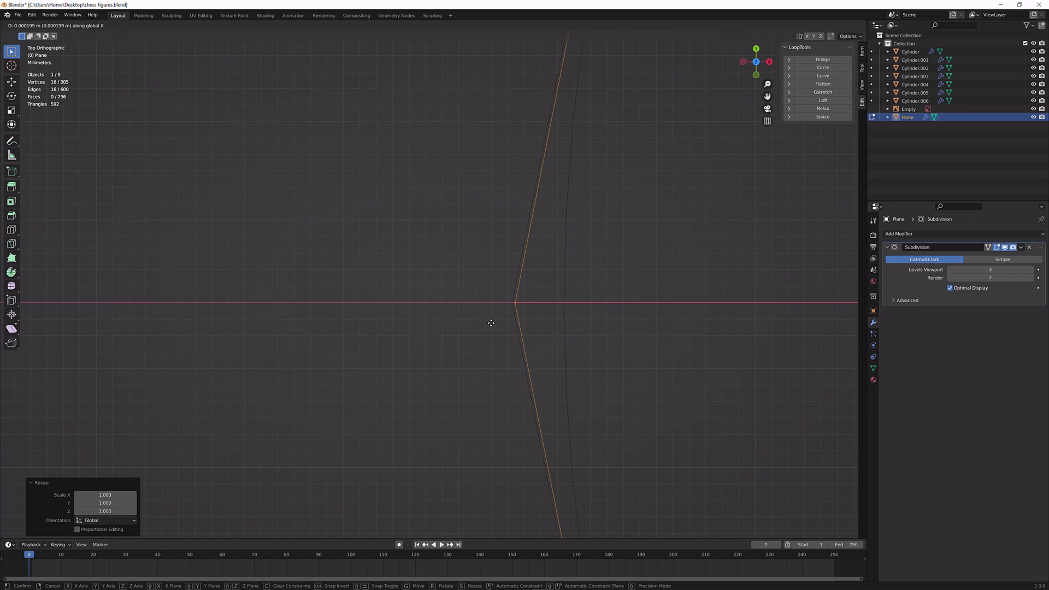
pyautogui.click(490, 323)
pyautogui.press('s')
pyautogui.click(489, 323)
# Check the loop's fit, cancelling two further scale attempts, and orbit back to perspective
pyautogui.scroll(-8, 549, 328)
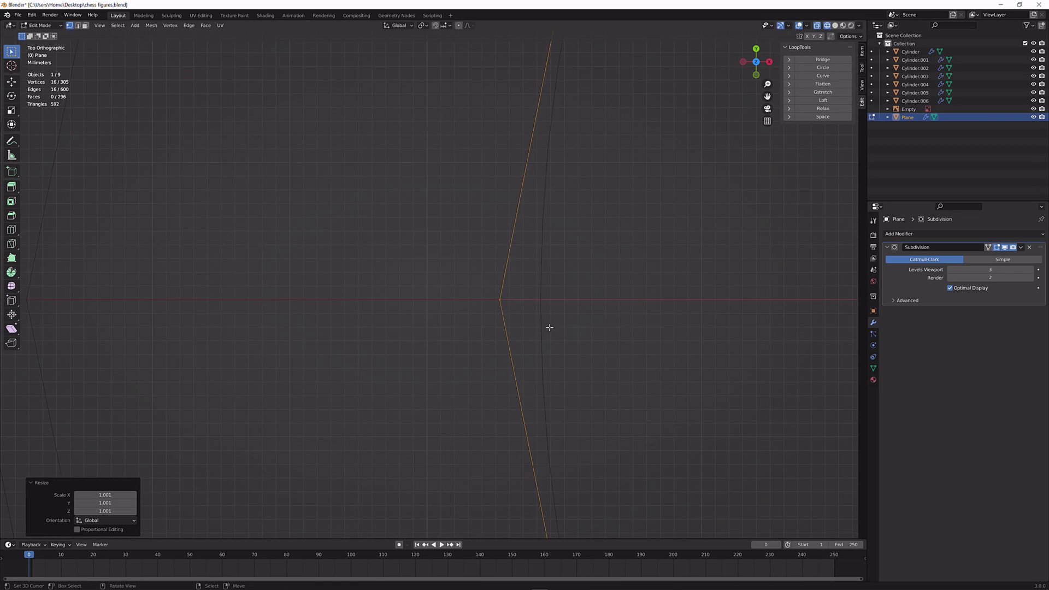
pyautogui.keyDown('shift'); pyautogui.moveTo(594, 309); pyautogui.dragTo(363, 324, button='middle'); pyautogui.keyUp('shift')
pyautogui.press('s')
pyautogui.rightClick(422, 314)
pyautogui.scroll(-5, 378, 306)
pyautogui.keyDown('shift'); pyautogui.moveTo(268, 300); pyautogui.dragTo(695, 304, button='middle'); pyautogui.keyUp('shift')
pyautogui.scroll(-6, 360, 140)
pyautogui.scroll(-2, 358, 143)
pyautogui.scroll(8, 350, 156)
pyautogui.press('s')
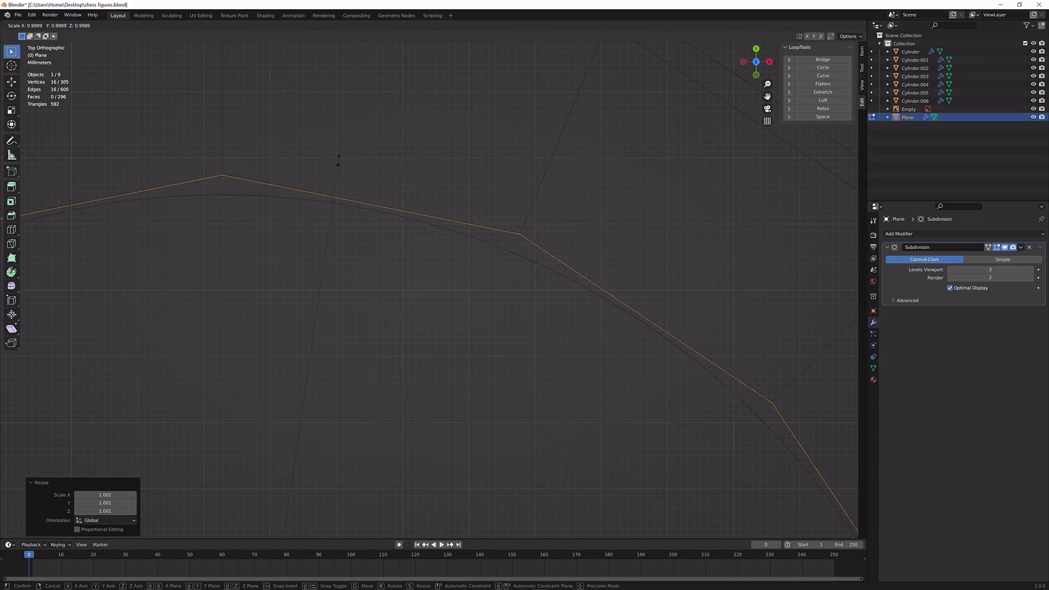
pyautogui.press('Escape')
pyautogui.scroll(-8, 327, 166)
pyautogui.moveTo(324, 171); pyautogui.dragTo(666, 4, button='middle')
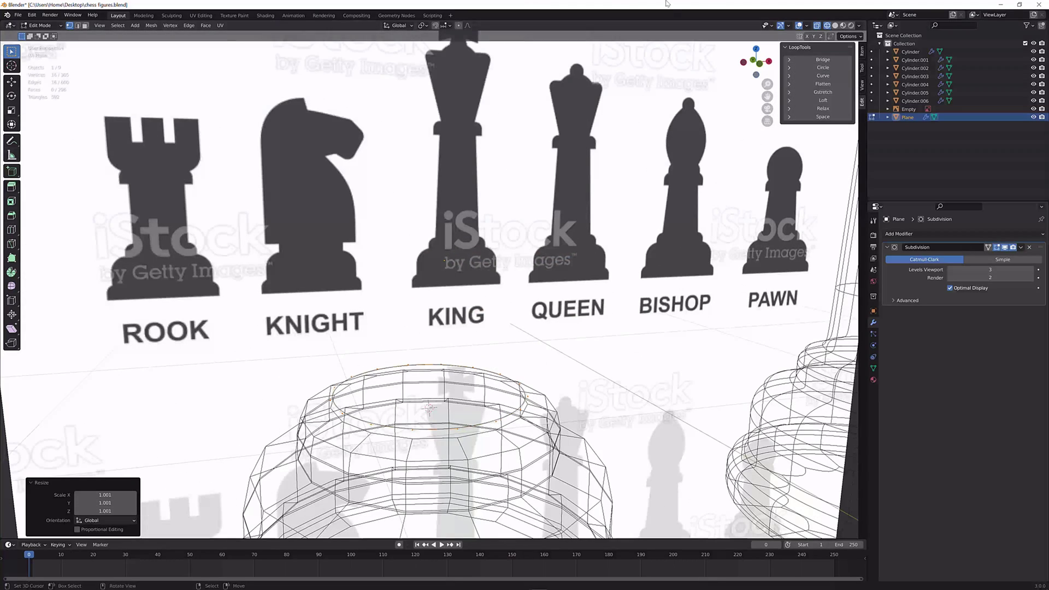
# Reveal the hidden knight parts in solid shading and select the head's bottom edge loop
pyautogui.hotkey('alt', 'h')
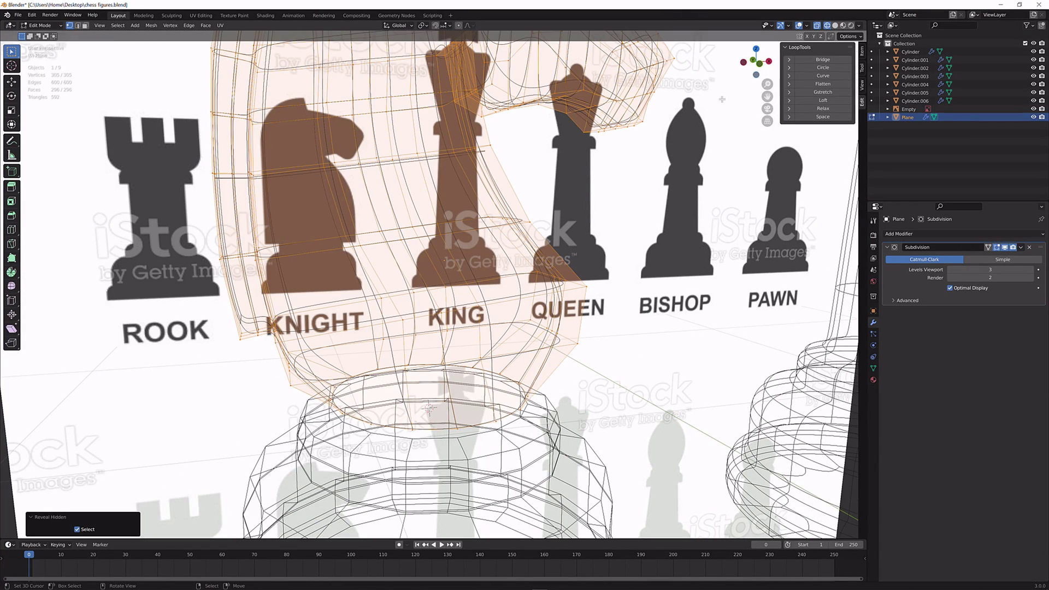
pyautogui.click(835, 26)
pyautogui.scroll(-2, 573, 230)
pyautogui.moveTo(511, 241)
pyautogui.keyDown('alt'); pyautogui.mouseDown(button='middle')
pyautogui.moveTo(503, 209)
pyautogui.moveTo(488, 350)
pyautogui.mouseUp(button='middle'); pyautogui.keyUp('alt')
pyautogui.scroll(1, 438, 377)
pyautogui.keyDown('shift'); pyautogui.moveTo(428, 397); pyautogui.dragTo(495, 209, button='middle'); pyautogui.keyUp('shift')
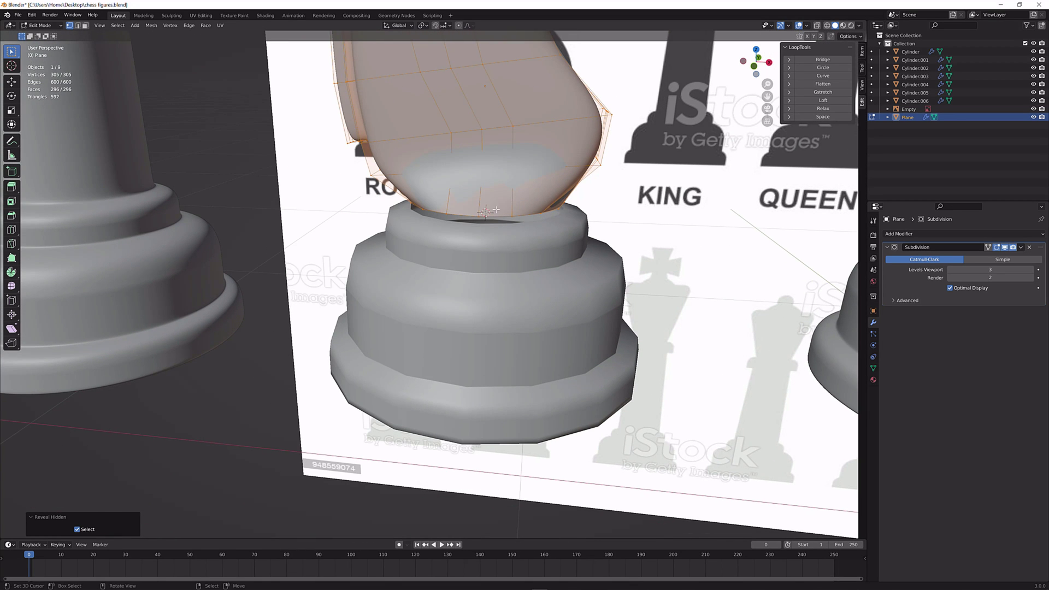
pyautogui.keyDown('alt'); pyautogui.click(495, 210); pyautogui.keyUp('alt')
# Join the knight head into the knight base as one object with Ctrl+J
pyautogui.press('Tab')
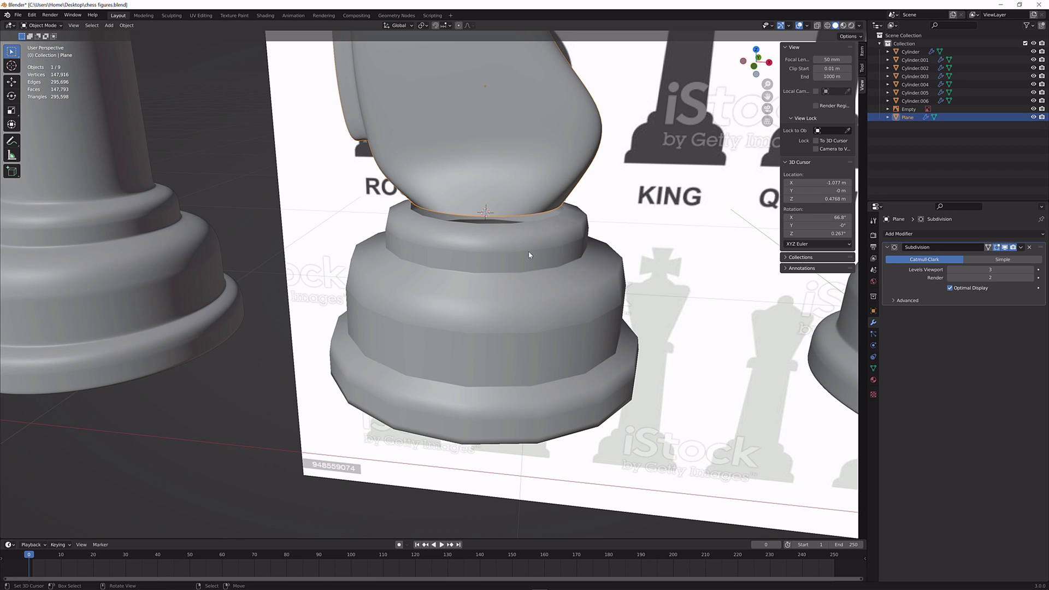
pyautogui.scroll(-3, 593, 283)
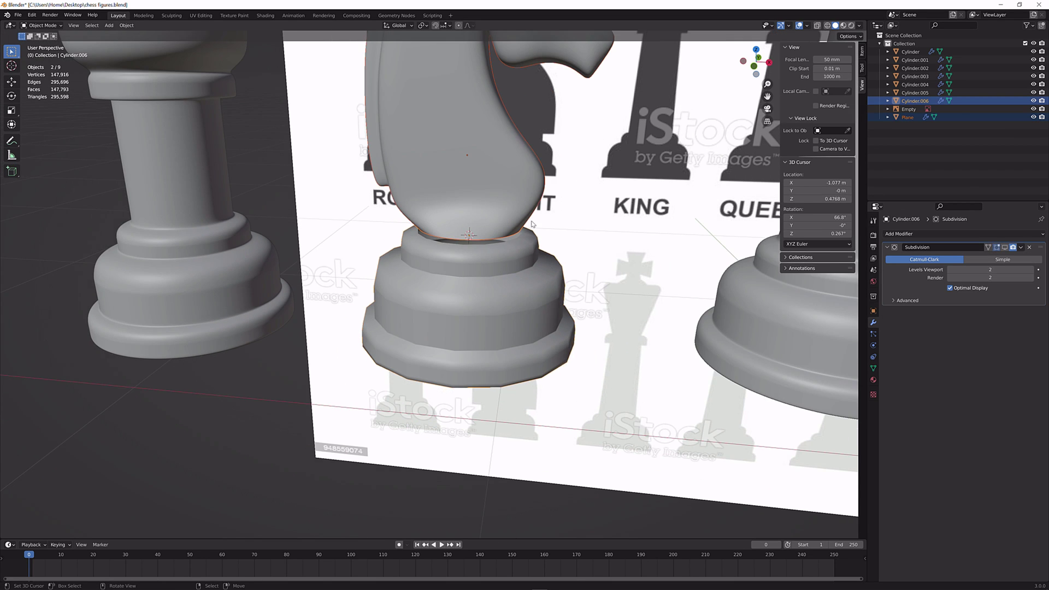
pyautogui.scroll(-4, 499, 209)
pyautogui.moveTo(436, 186); pyautogui.dragTo(494, 276, button='middle')
pyautogui.keyDown('shift'); pyautogui.click(450, 299); pyautogui.keyUp('shift')
pyautogui.hotkey('ctrl', 'j')
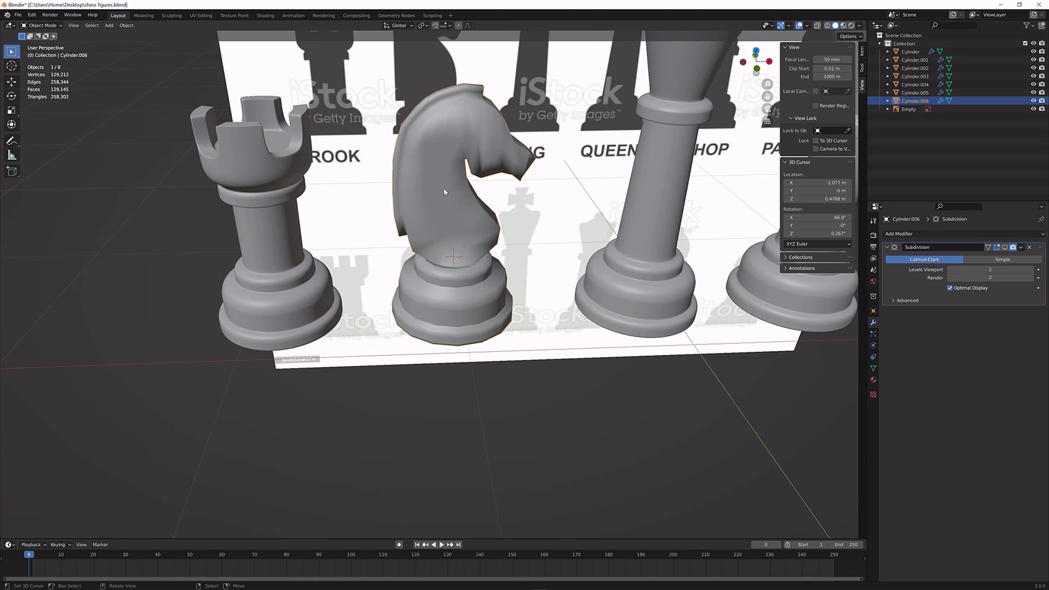
# Set the Subdivision Surface viewport and render levels to 3 on the joined knight
pyautogui.click(1005, 247)
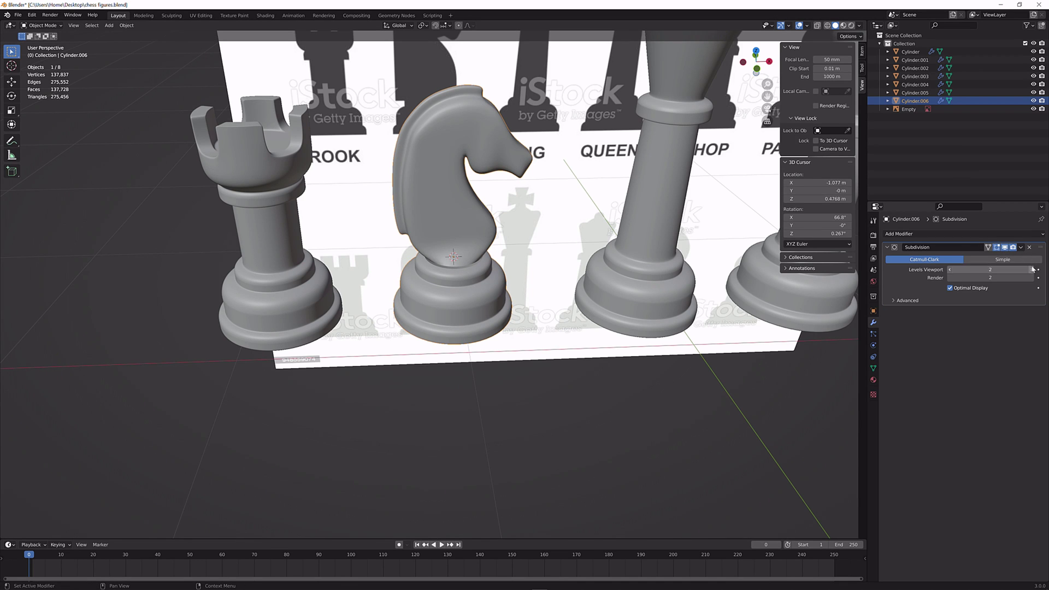
pyautogui.click(1033, 269)
pyautogui.click(1033, 277)
pyautogui.scroll(3, 462, 324)
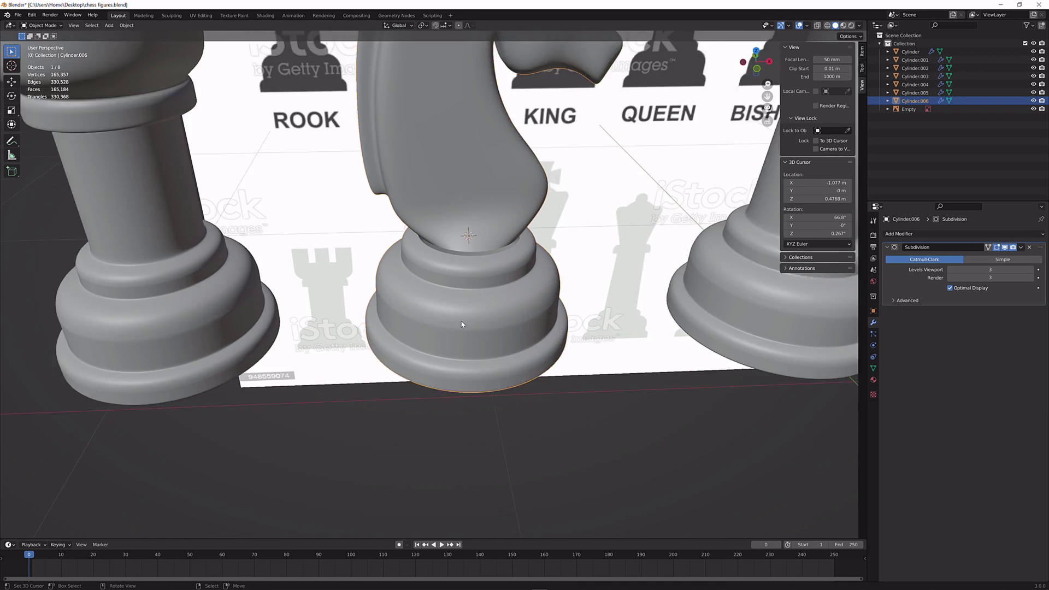
pyautogui.scroll(4, 461, 324)
pyautogui.press('Tab')
# Select the neck loop, enable Snap To Vertex, and try a Z snap onto the collar, then undo
pyautogui.rightClick(521, 207)
pyautogui.keyDown('alt'); pyautogui.rightClick(522, 206); pyautogui.keyUp('alt')
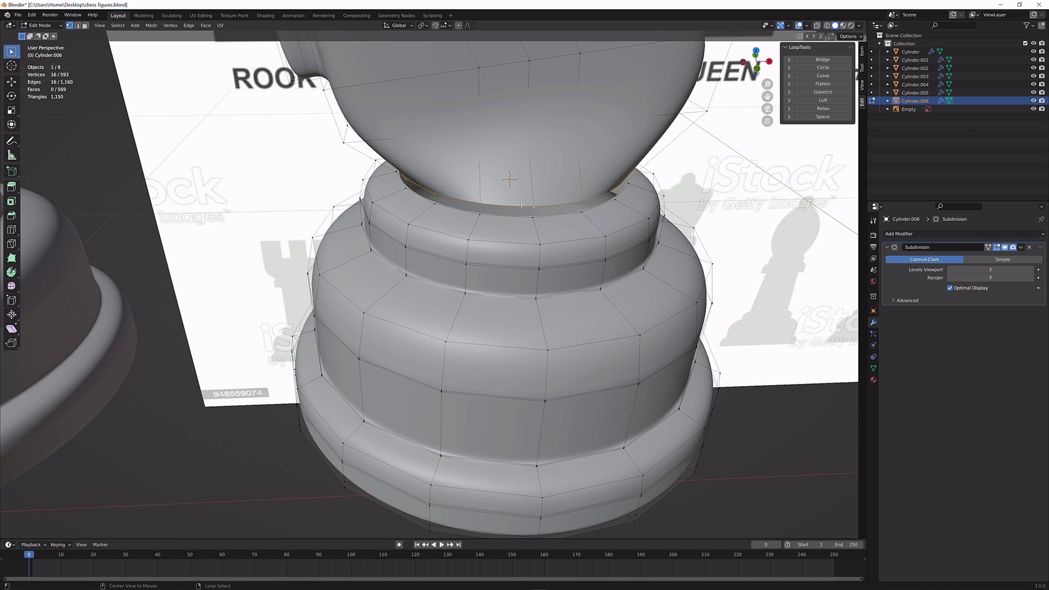
pyautogui.moveTo(521, 207); pyautogui.dragTo(482, 205, button='middle')
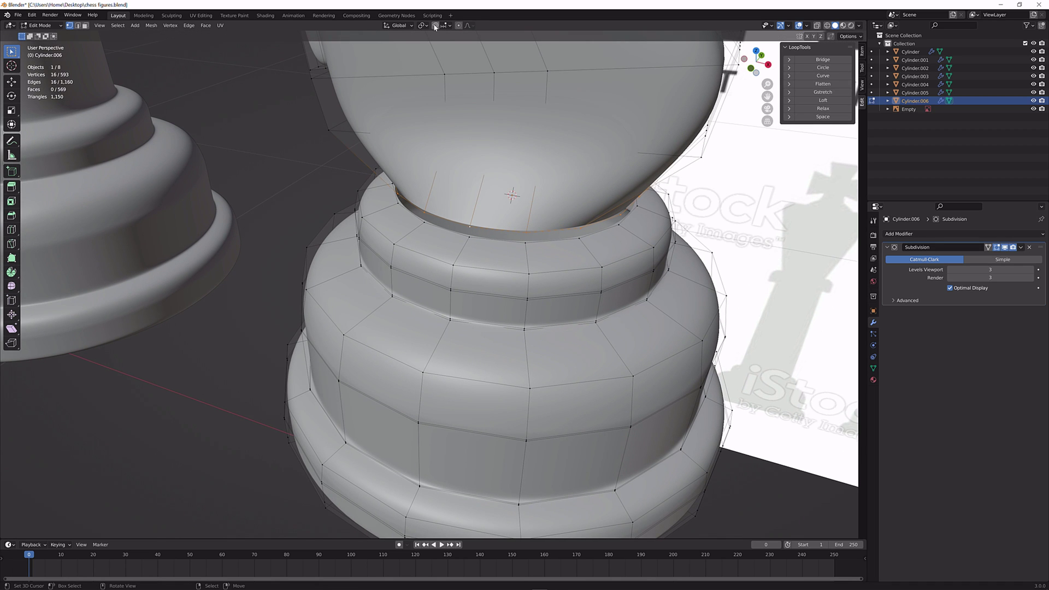
pyautogui.click(444, 26)
pyautogui.click(435, 58)
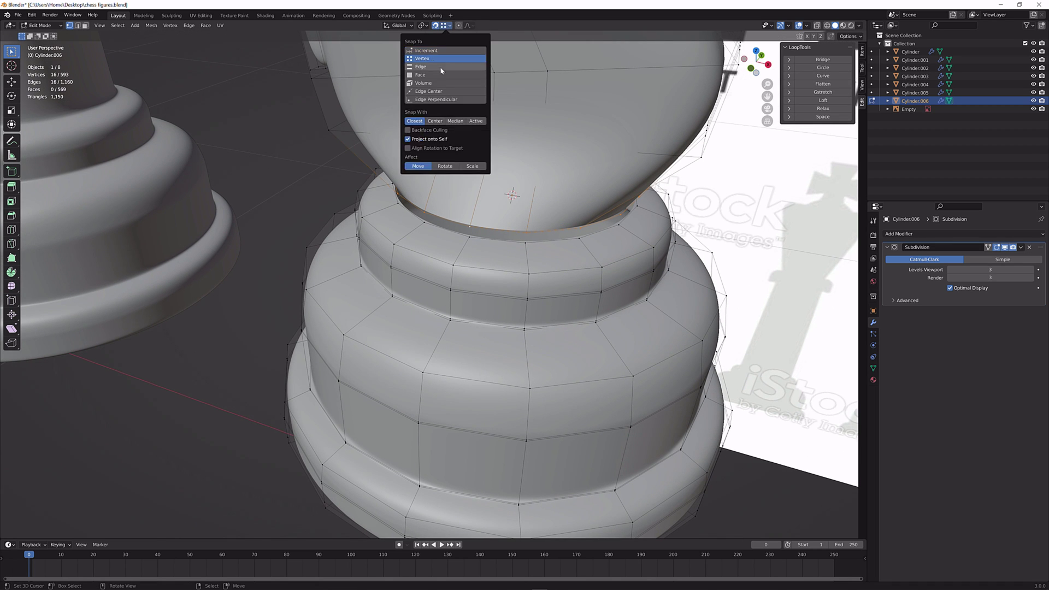
pyautogui.press('g')
pyautogui.press('z')
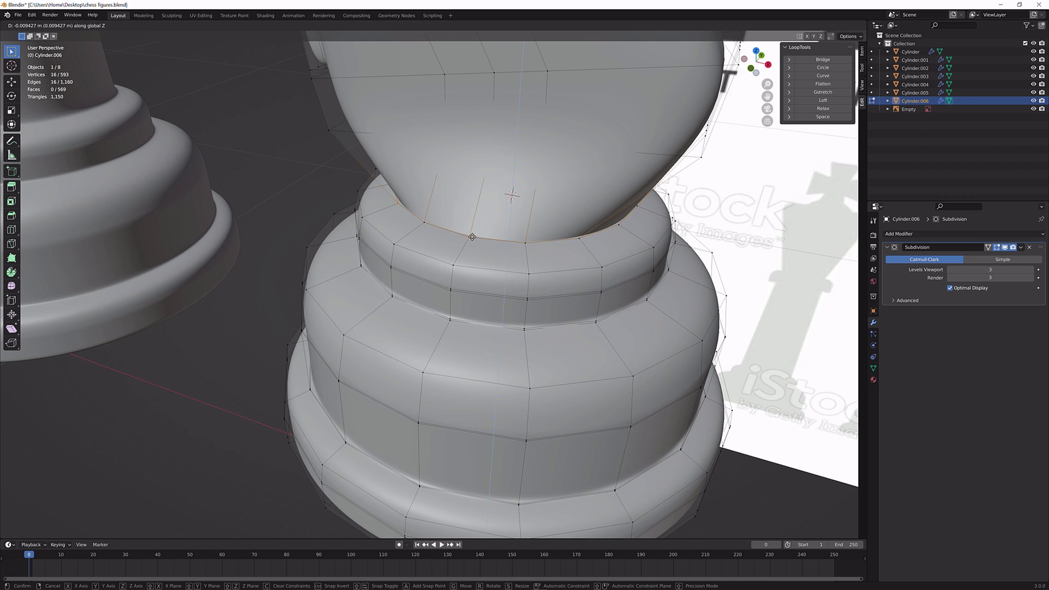
pyautogui.click(472, 236)
pyautogui.moveTo(514, 215); pyautogui.dragTo(417, 197, button='middle')
pyautogui.hotkey('ctrl', 'z')
# Lower the neck loop along Z, snapping it onto the base's collar, then select the whole mesh
pyautogui.press('g')
pyautogui.press('z')
pyautogui.press('ctrl')
pyautogui.click(431, 231)
pyautogui.moveTo(414, 246); pyautogui.dragTo(499, 264, button='middle')
pyautogui.press('a')
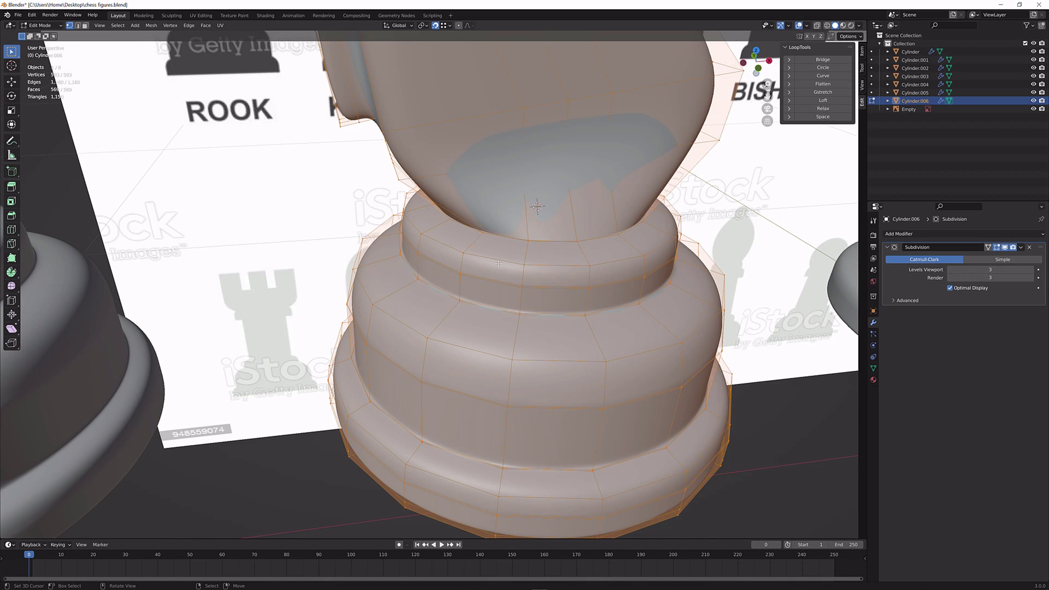
pyautogui.press('F3')
# Run Merge by Distance on the knight with a 0.0004 m merge distance and return to Object Mode
pyautogui.write('me')
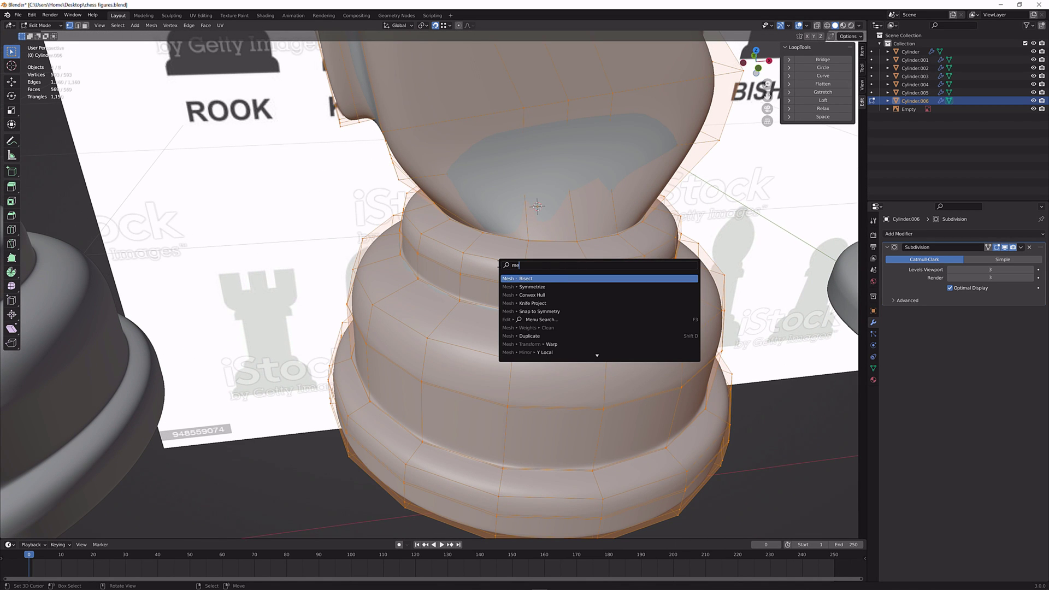
pyautogui.write('ge')
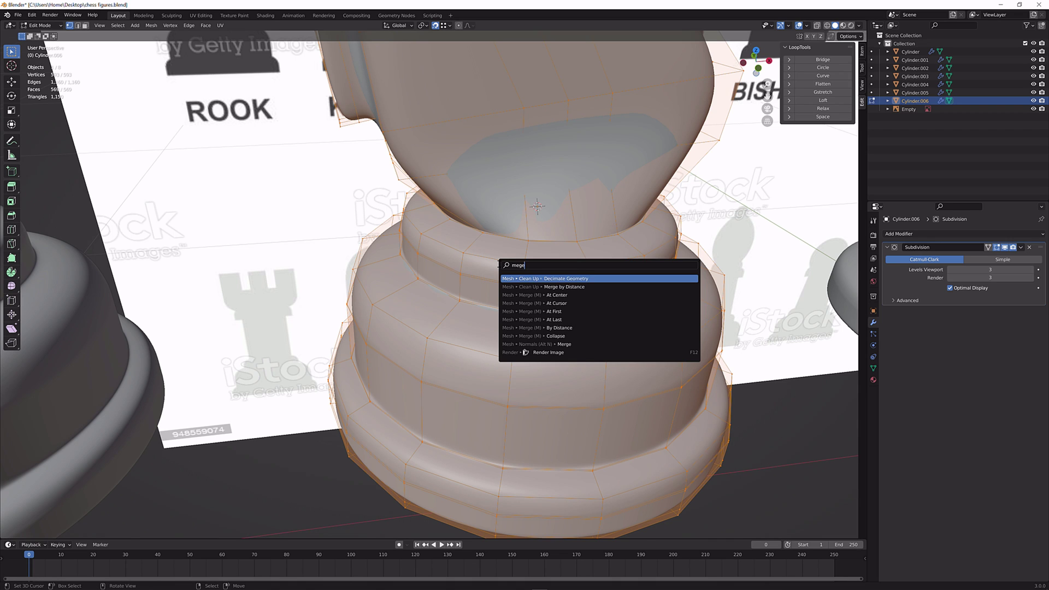
pyautogui.write(' b')
pyautogui.press('BackSpace')
pyautogui.write('b')
pyautogui.press('Return')
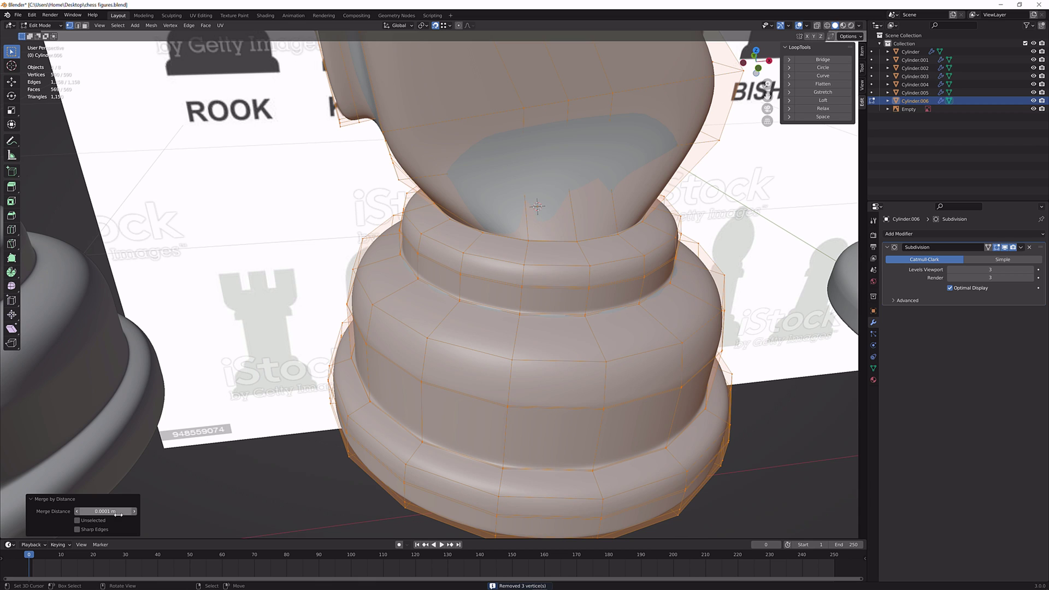
pyautogui.click(96, 511)
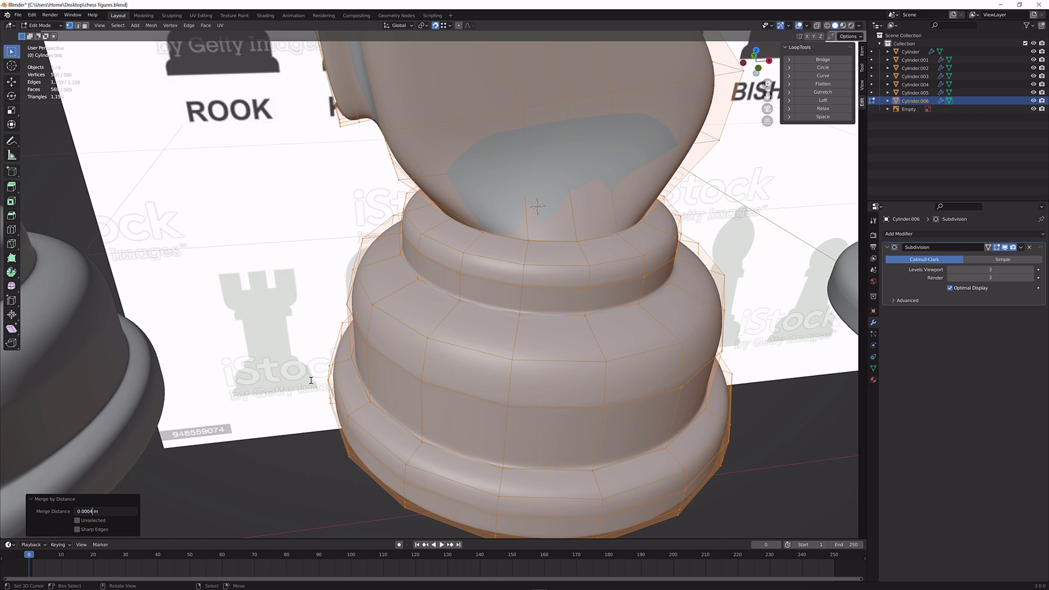
pyautogui.press('Return')
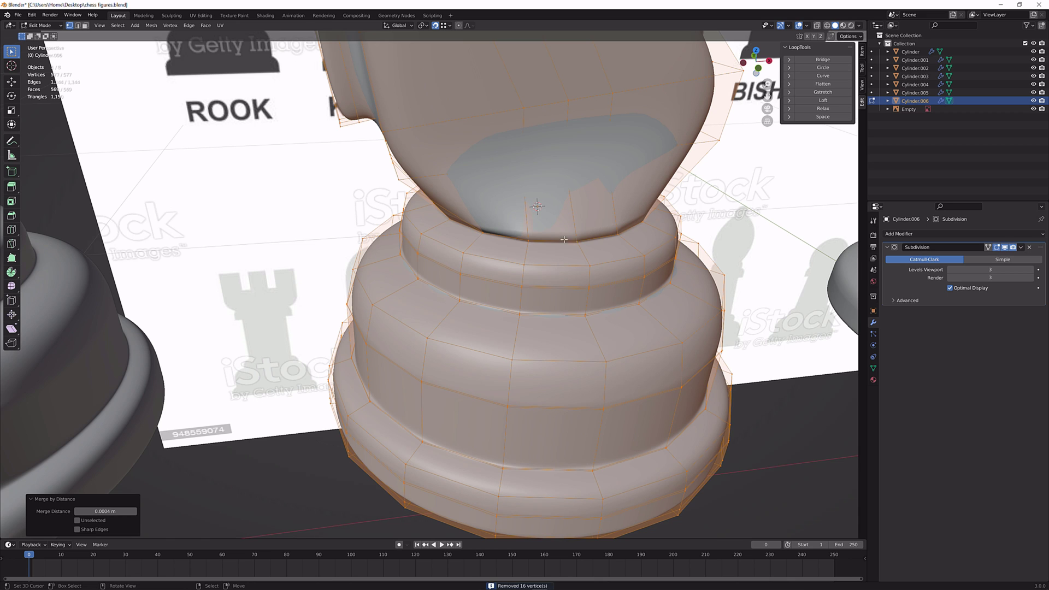
pyautogui.press('Tab')
pyautogui.moveTo(568, 244)
pyautogui.mouseDown(button='middle')
pyautogui.moveTo(500, 231)
pyautogui.moveTo(554, 239)
pyautogui.mouseUp(button='middle')
pyautogui.moveTo(529, 252); pyautogui.dragTo(590, 250, button='middle')
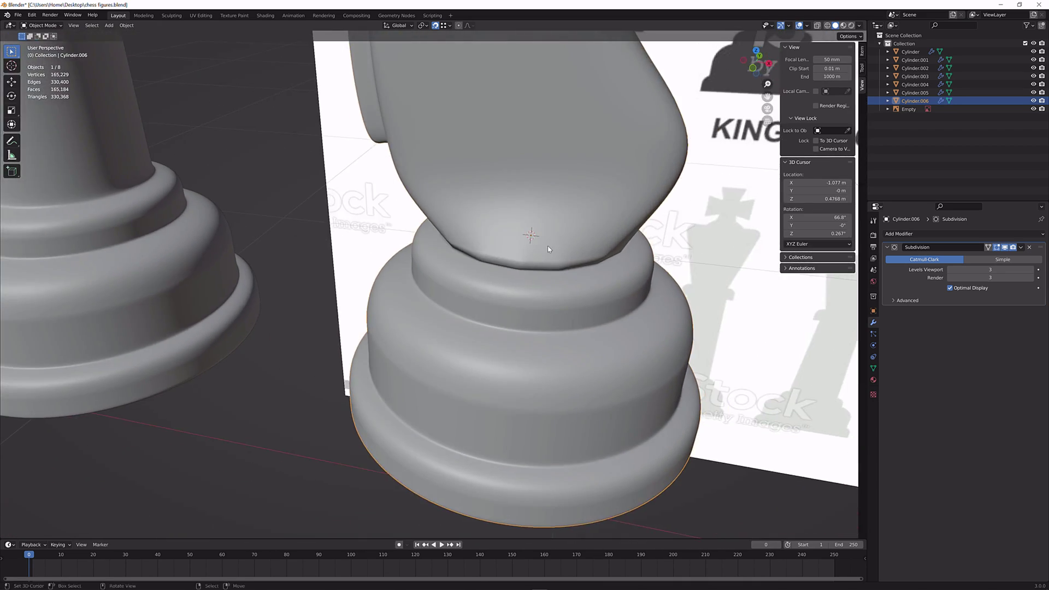
# Check the pieces' normals with the Face Orientation overlay, then turn it off
pyautogui.scroll(-4, 622, 246)
pyautogui.click(808, 26)
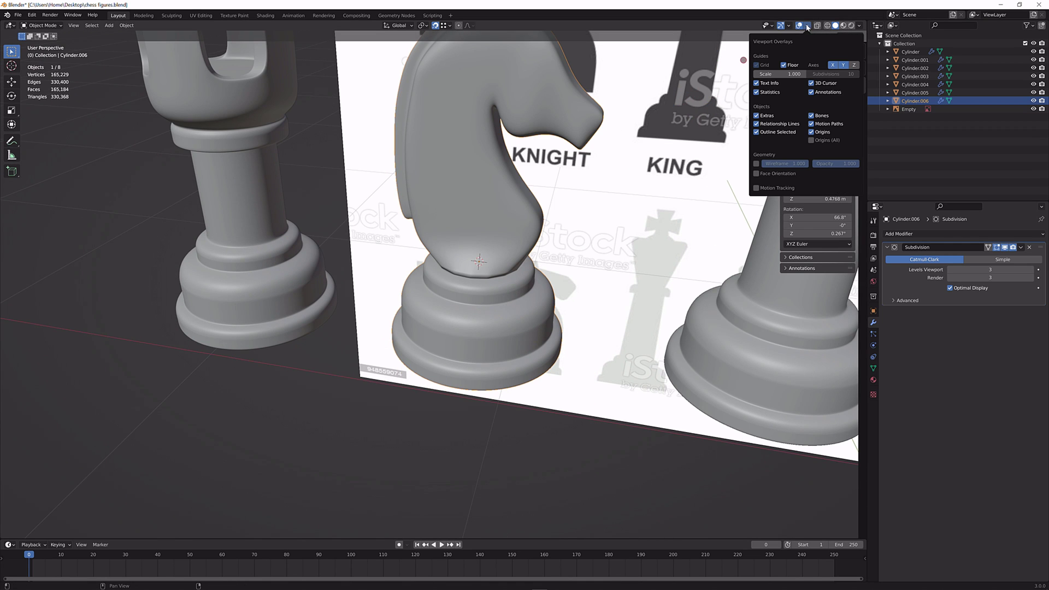
pyautogui.click(756, 174)
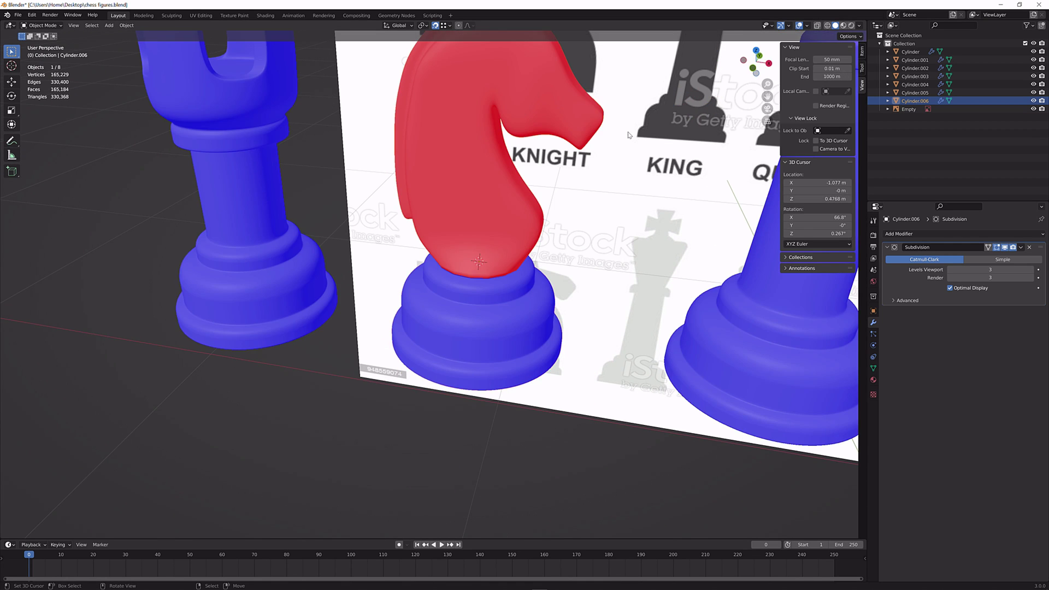
pyautogui.moveTo(656, 118); pyautogui.dragTo(527, 158, button='middle')
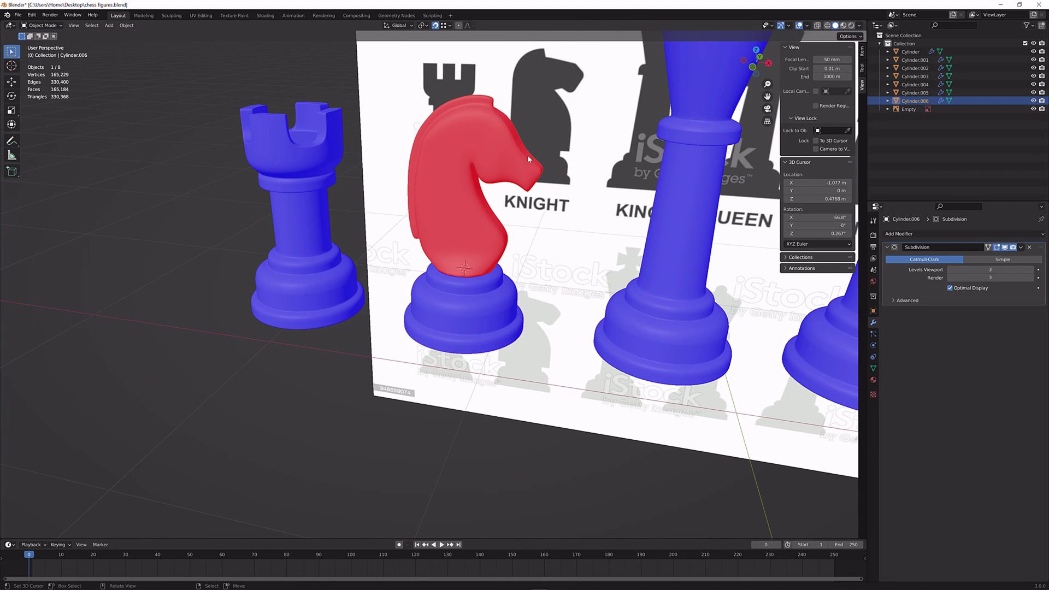
pyautogui.click(807, 26)
pyautogui.click(765, 175)
# Orbit to the knight base and enter Edit Mode on its mesh
pyautogui.scroll(5, 656, 179)
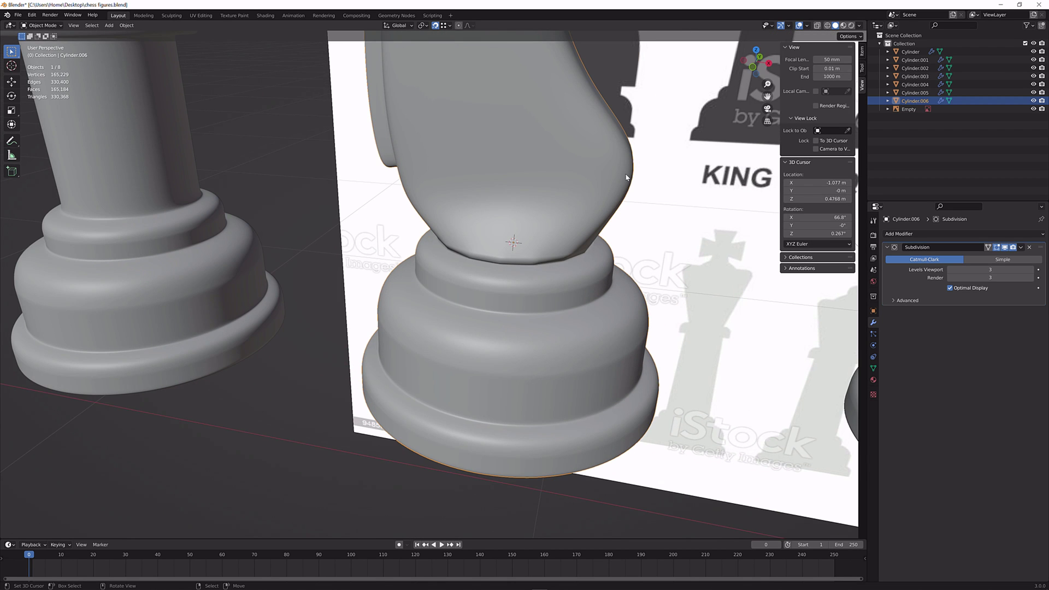
pyautogui.moveTo(628, 179); pyautogui.dragTo(464, 228, button='middle')
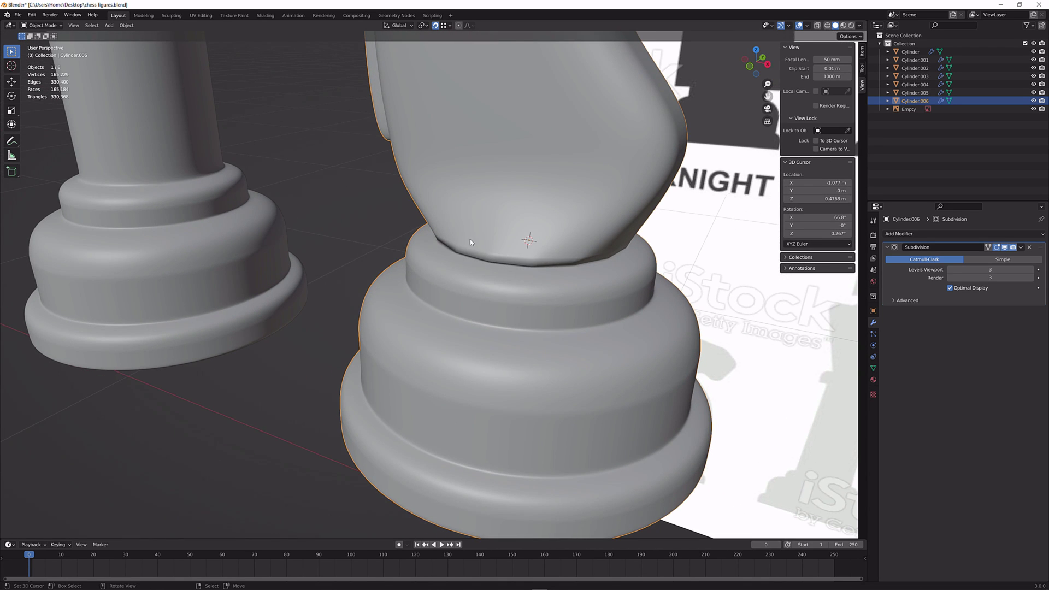
pyautogui.scroll(-4, 470, 243)
pyautogui.press('Tab')
pyautogui.scroll(-1, 505, 214)
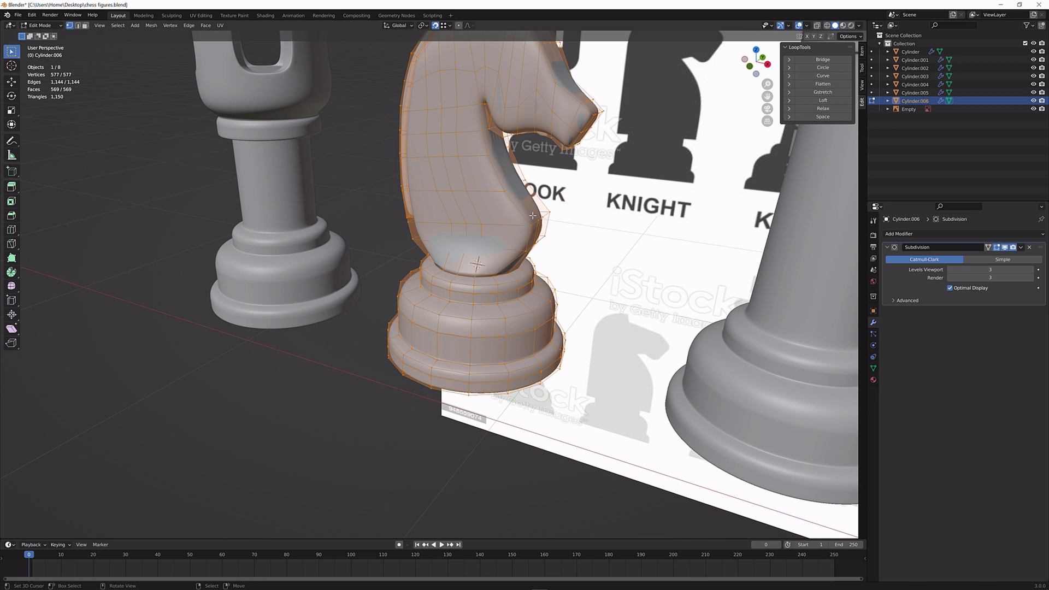
# Recalculate the knight's normals with Shift+N and inspect the smoothed base in Object Mode
pyautogui.hotkey('shift', 'n')
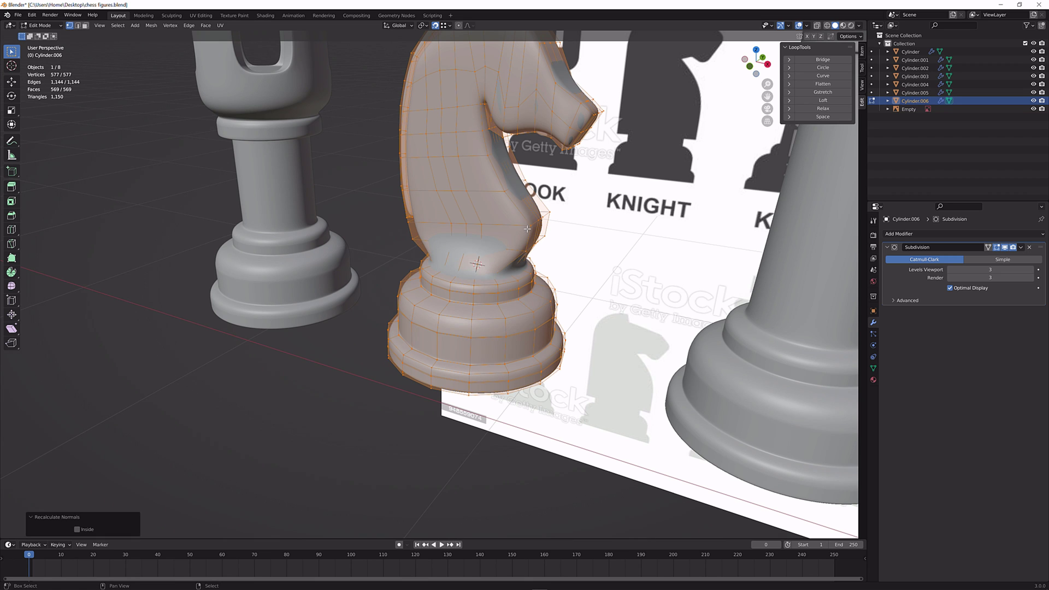
pyautogui.press('Tab')
pyautogui.scroll(5, 530, 230)
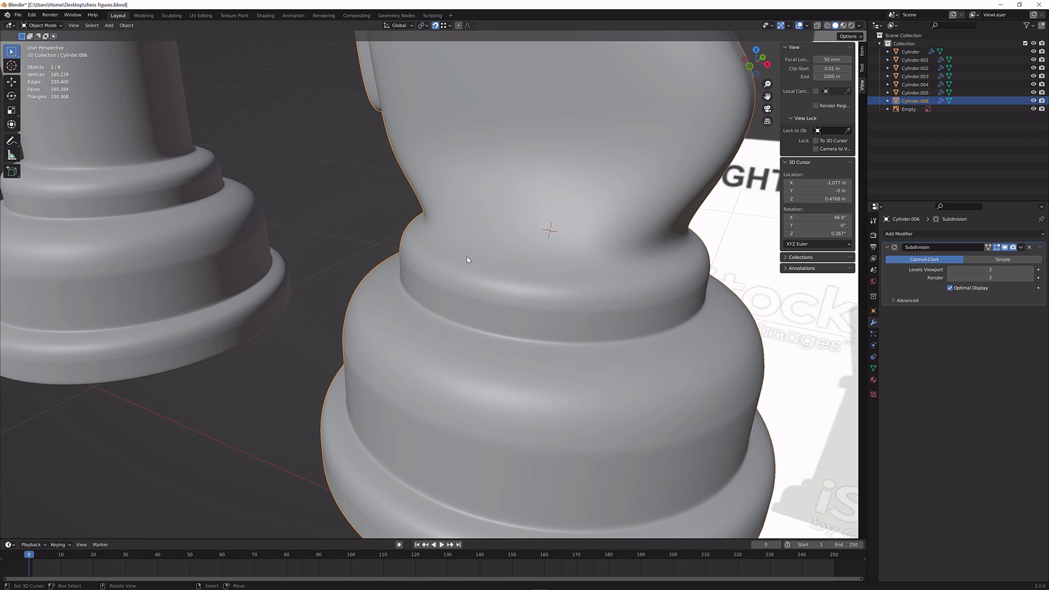
pyautogui.moveTo(444, 263); pyautogui.dragTo(523, 216, button='middle')
pyautogui.scroll(-3, 507, 244)
pyautogui.scroll(1, 541, 196)
pyautogui.press('Tab')
pyautogui.scroll(2, 519, 200)
pyautogui.hotkey('ctrl', 'r')
# Cut two edge loops around the knight's neck, sliding the second tight against the base's collar
pyautogui.click(525, 219)
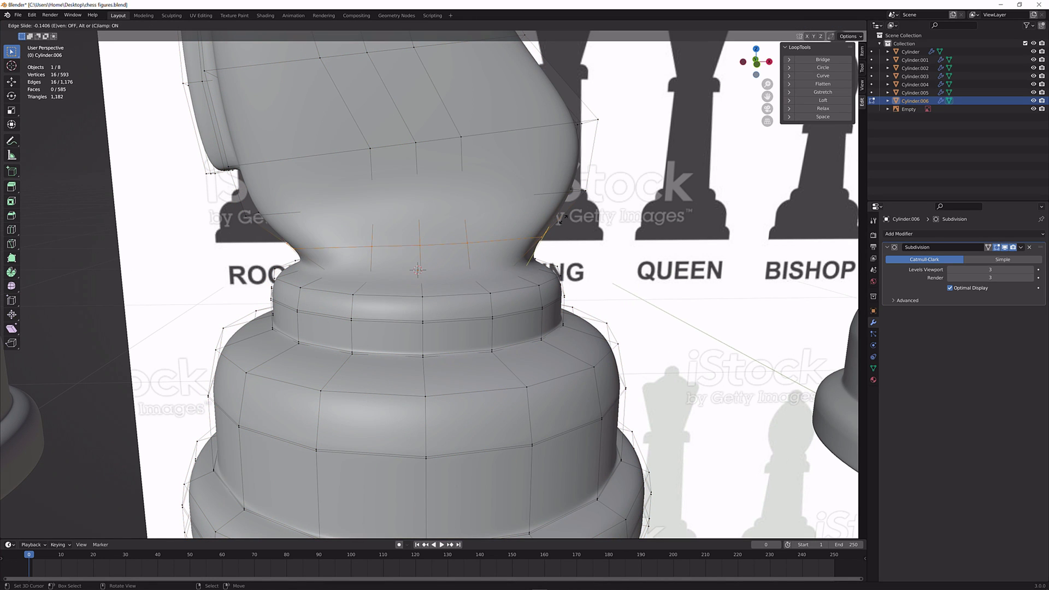
pyautogui.click(551, 261)
pyautogui.hotkey('ctrl', 'r')
pyautogui.click(538, 275)
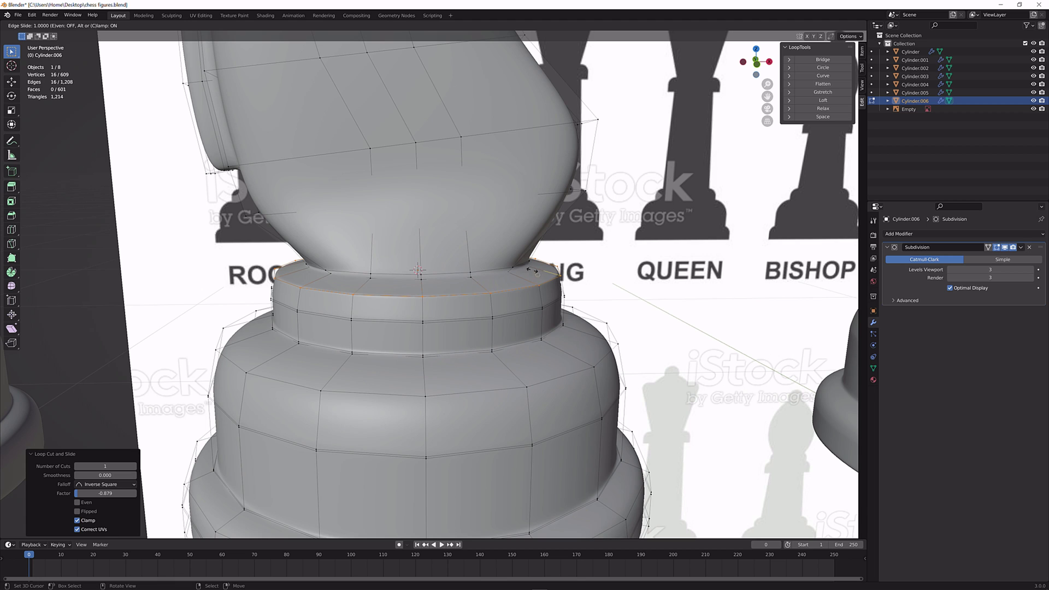
pyautogui.rightClick(541, 255)
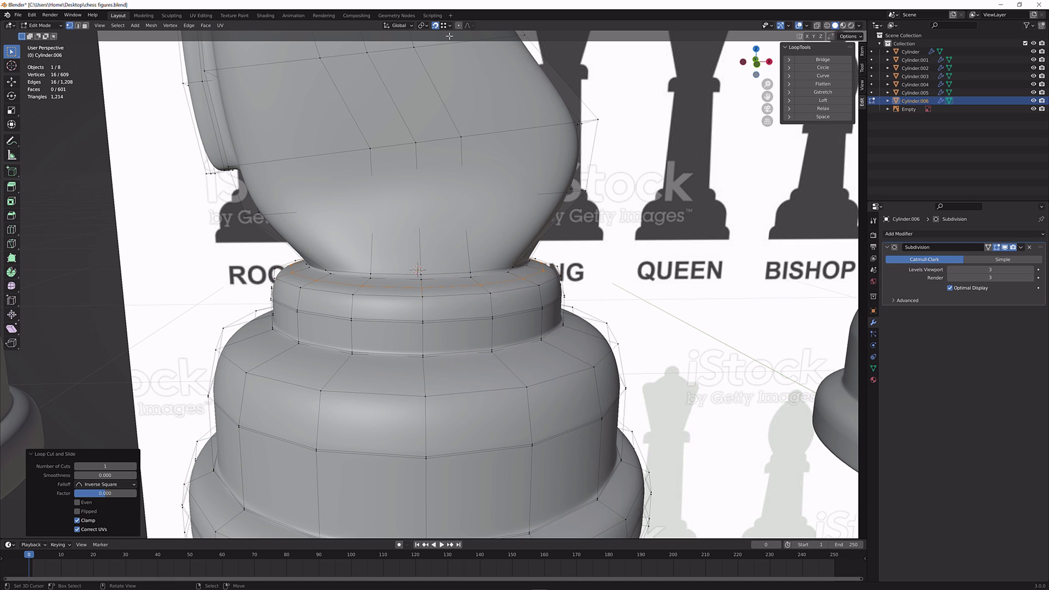
pyautogui.press('g')
pyautogui.press('g')
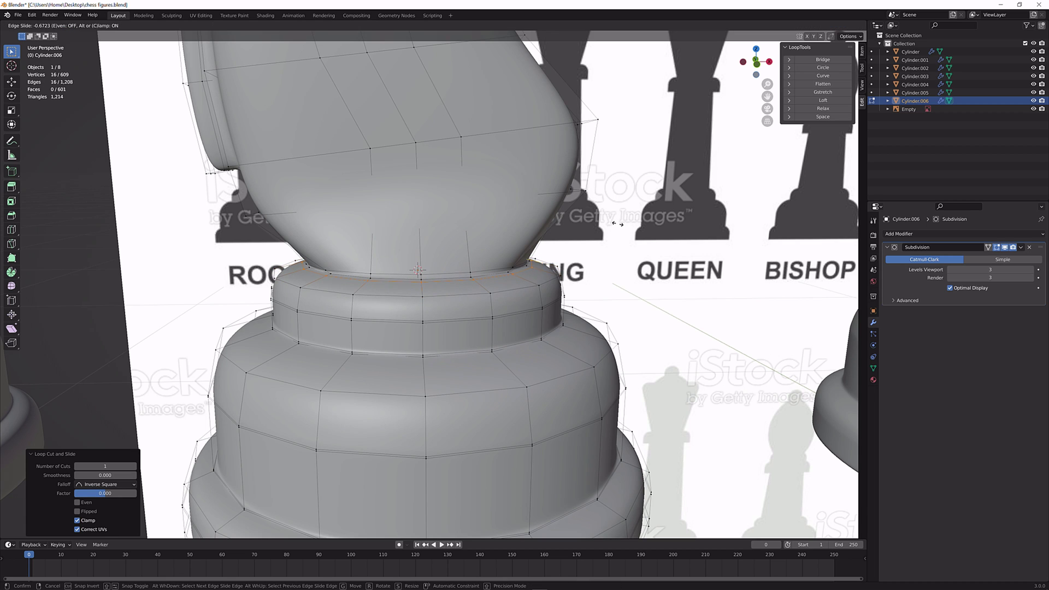
pyautogui.click(618, 224)
pyautogui.press('Tab')
pyautogui.scroll(-3, 617, 219)
pyautogui.moveTo(615, 216); pyautogui.dragTo(597, 242, button='middle')
pyautogui.scroll(-3, 570, 235)
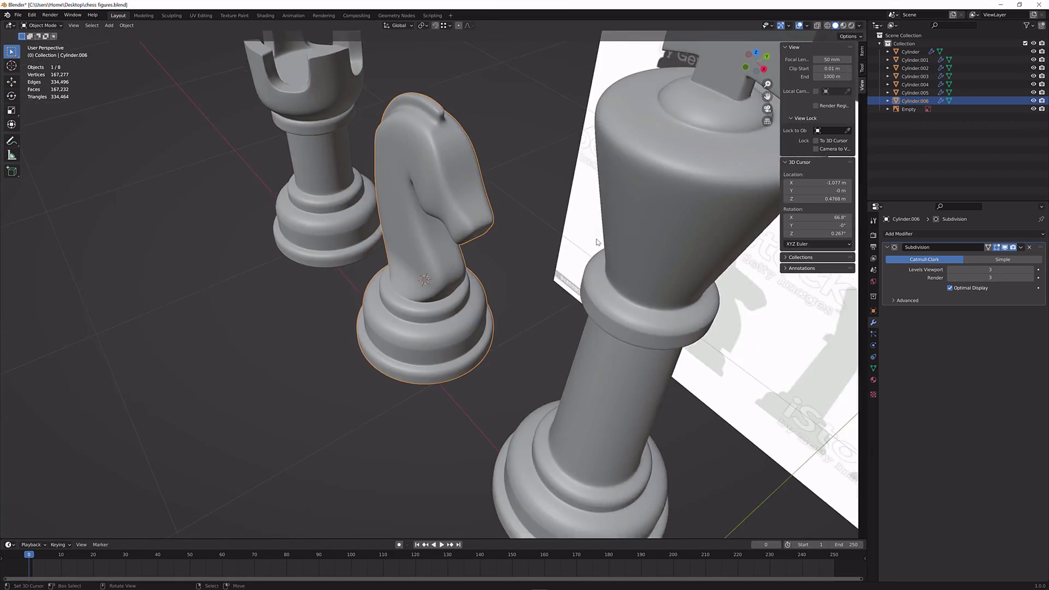
# In Edit Mode, select a group of six faces on the knight's neck
pyautogui.scroll(2, 598, 242)
pyautogui.keyDown('shift'); pyautogui.moveTo(503, 189); pyautogui.dragTo(524, 214, button='middle'); pyautogui.keyUp('shift')
pyautogui.press('Tab')
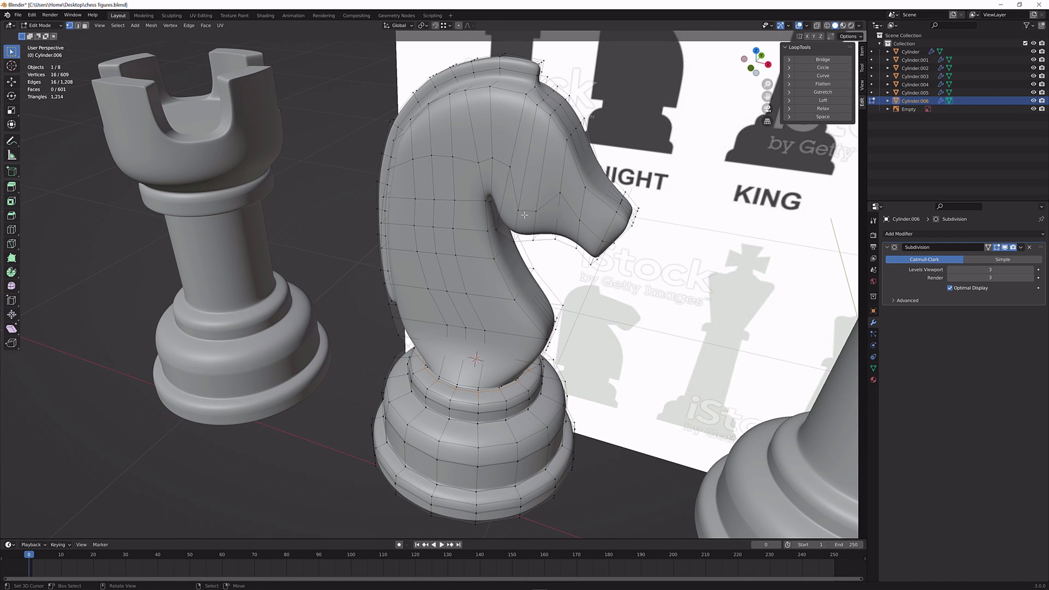
pyautogui.moveTo(448, 160); pyautogui.dragTo(361, 91, button='middle')
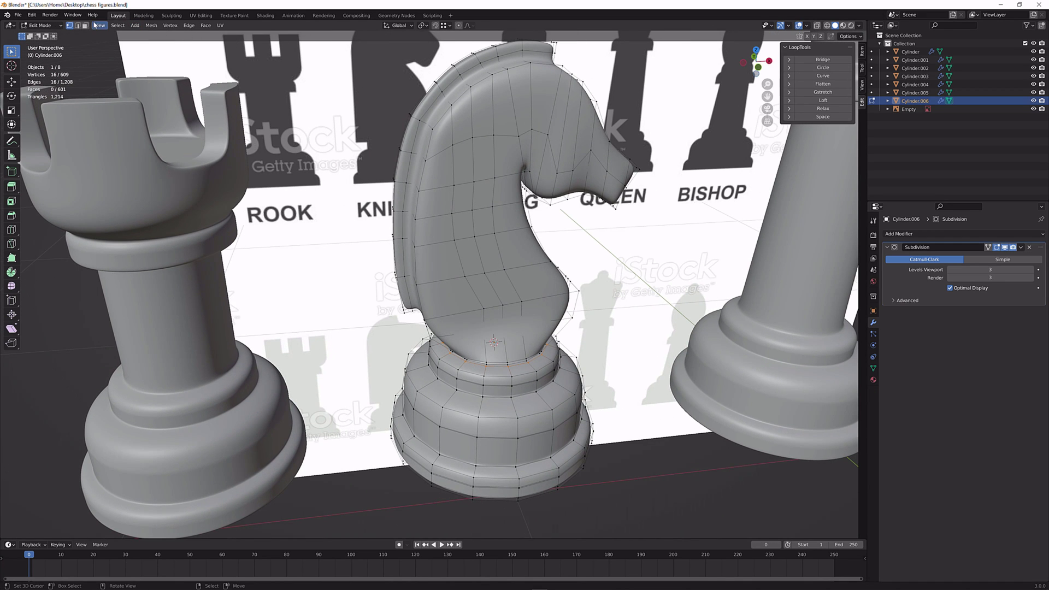
pyautogui.moveTo(279, 127); pyautogui.dragTo(579, 206, button='middle')
pyautogui.keyDown('shift'); pyautogui.rightClick(494, 237); pyautogui.keyUp('shift')
pyautogui.keyDown('shift'); pyautogui.rightClick(478, 239); pyautogui.keyUp('shift')
pyautogui.keyDown('shift'); pyautogui.rightClick(487, 210); pyautogui.keyUp('shift')
pyautogui.keyDown('shift'); pyautogui.rightClick(474, 211); pyautogui.keyUp('shift')
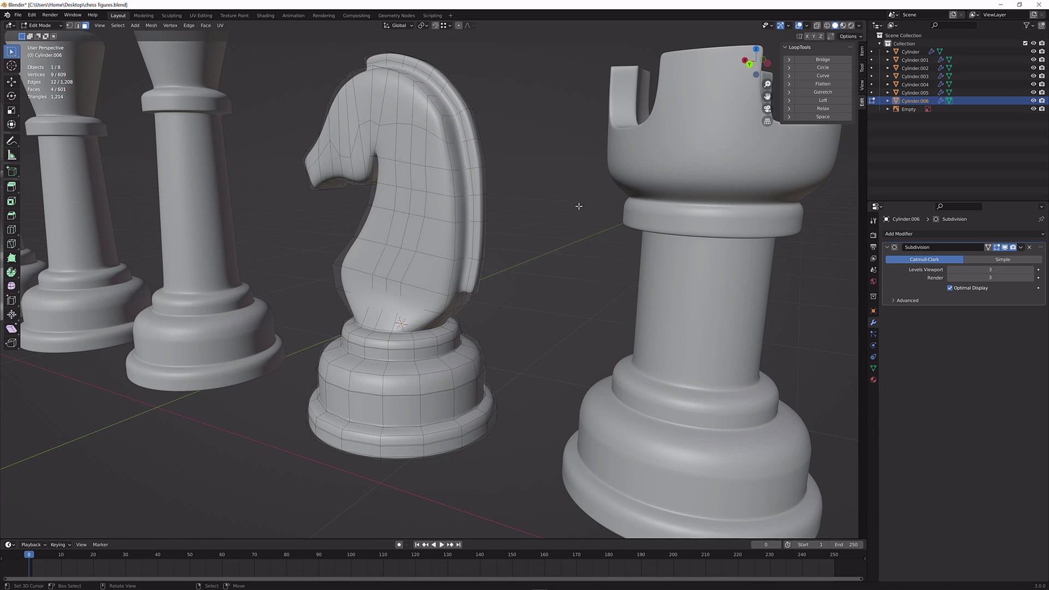
pyautogui.keyDown('shift'); pyautogui.click(415, 230); pyautogui.keyUp('shift')
pyautogui.keyDown('shift'); pyautogui.click(396, 231); pyautogui.keyUp('shift')
pyautogui.moveTo(412, 202); pyautogui.dragTo(506, 193, button='middle')
# Scale the selected neck faces along Y to 1.296
pyautogui.press('s')
pyautogui.press('y')
pyautogui.click(548, 203)
pyautogui.press('Tab')
pyautogui.press('Tab')
pyautogui.press('s')
pyautogui.press('y')
pyautogui.click(607, 214)
pyautogui.press('Tab')
pyautogui.press('Tab')
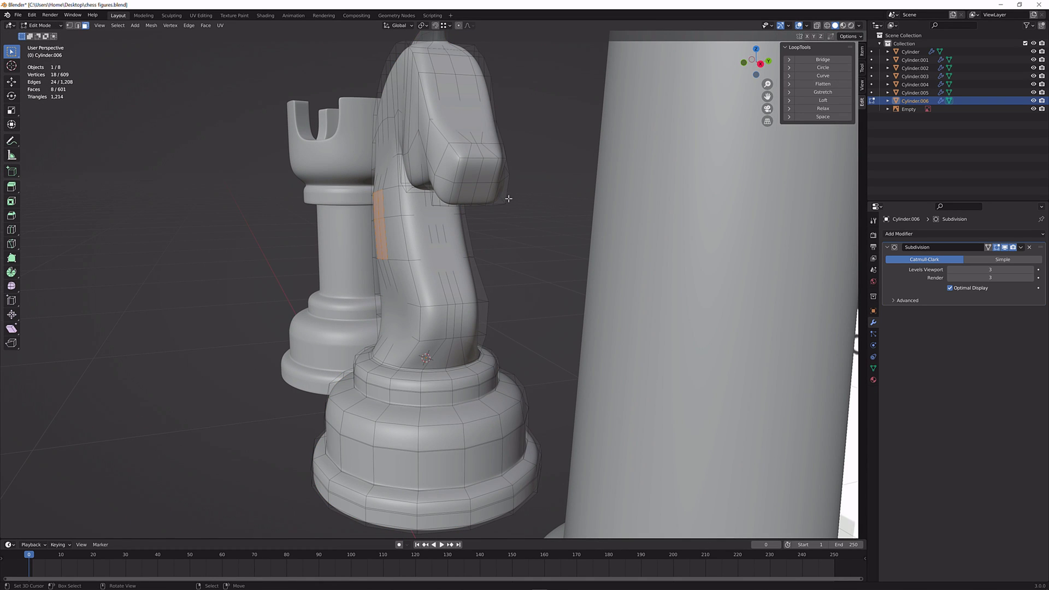
# Stretch the neck faces further along Y by 1.085
pyautogui.press('s')
pyautogui.press('y')
pyautogui.click(473, 248)
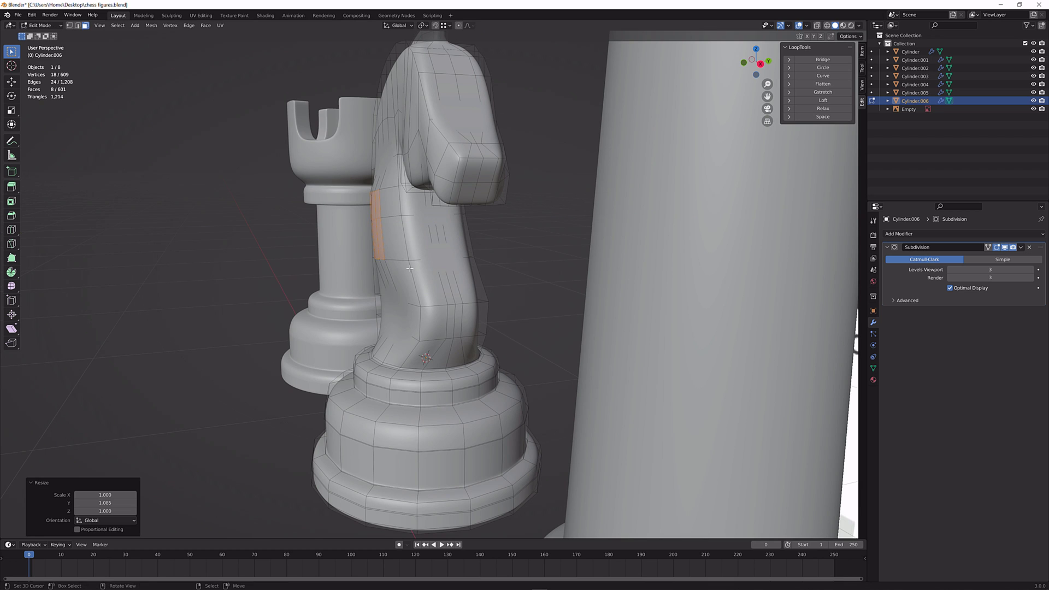
pyautogui.moveTo(474, 249); pyautogui.dragTo(245, 90, button='middle')
# Select a single edge on the knight's neck and scale it up to 1.161
pyautogui.click(78, 25)
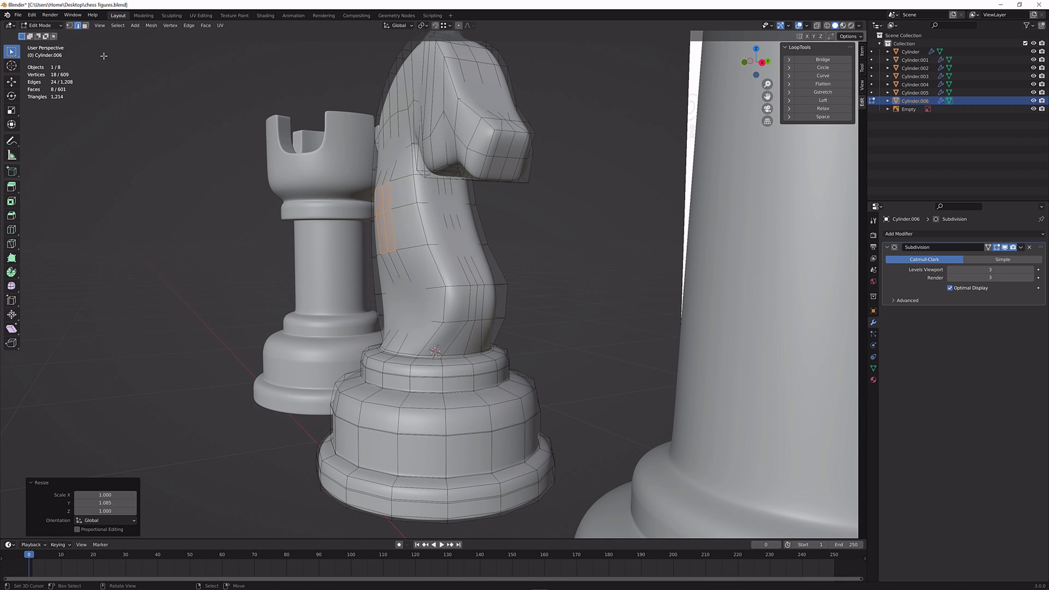
pyautogui.moveTo(288, 199); pyautogui.dragTo(344, 207, button='middle')
pyautogui.click(453, 288)
pyautogui.moveTo(453, 288); pyautogui.dragTo(491, 276, button='middle')
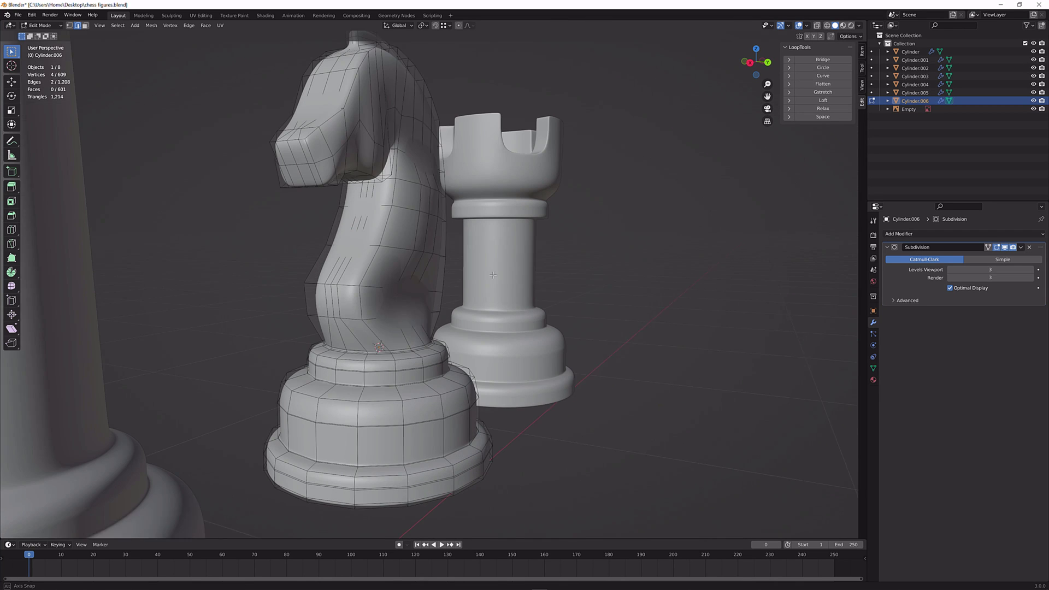
pyautogui.press('s')
pyautogui.click(515, 277)
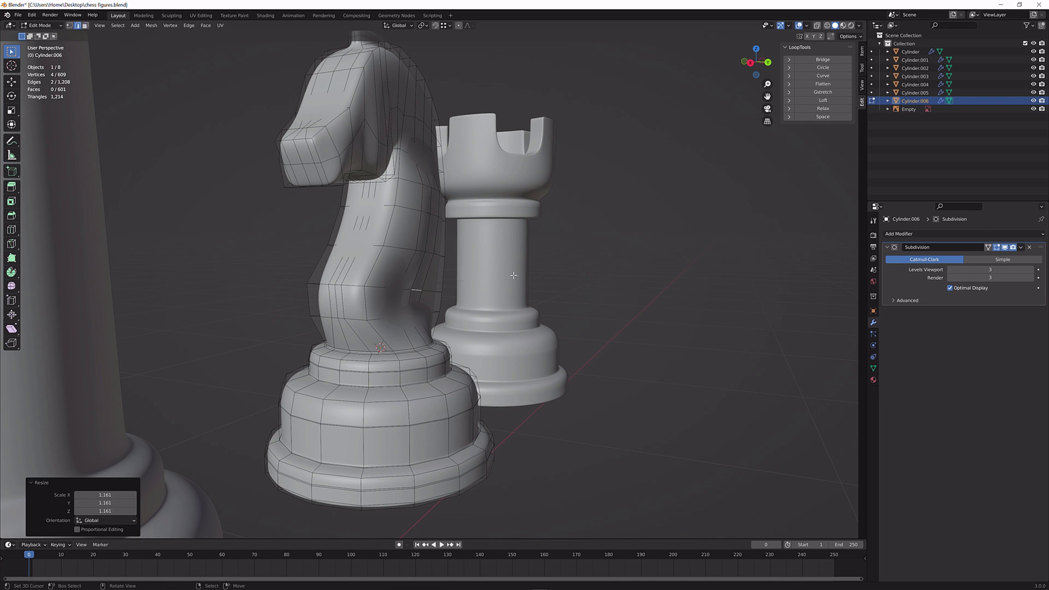
pyautogui.press('Tab')
# Inspect the smoothed knight against the reference image in Object Mode
pyautogui.moveTo(515, 278); pyautogui.dragTo(443, 264, button='middle')
pyautogui.press('Tab')
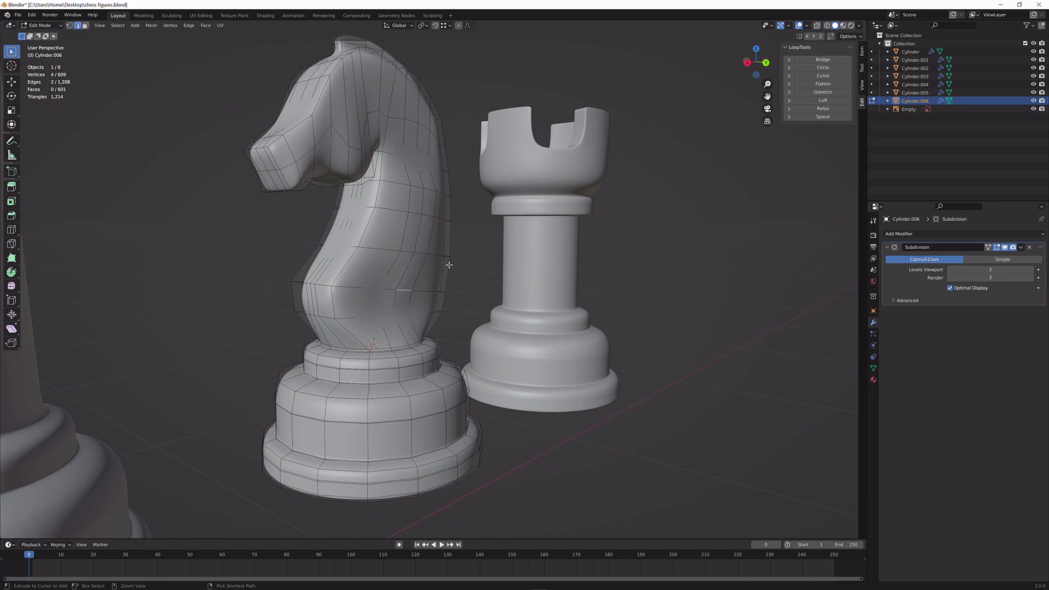
pyautogui.press('Tab')
pyautogui.press('Tab')
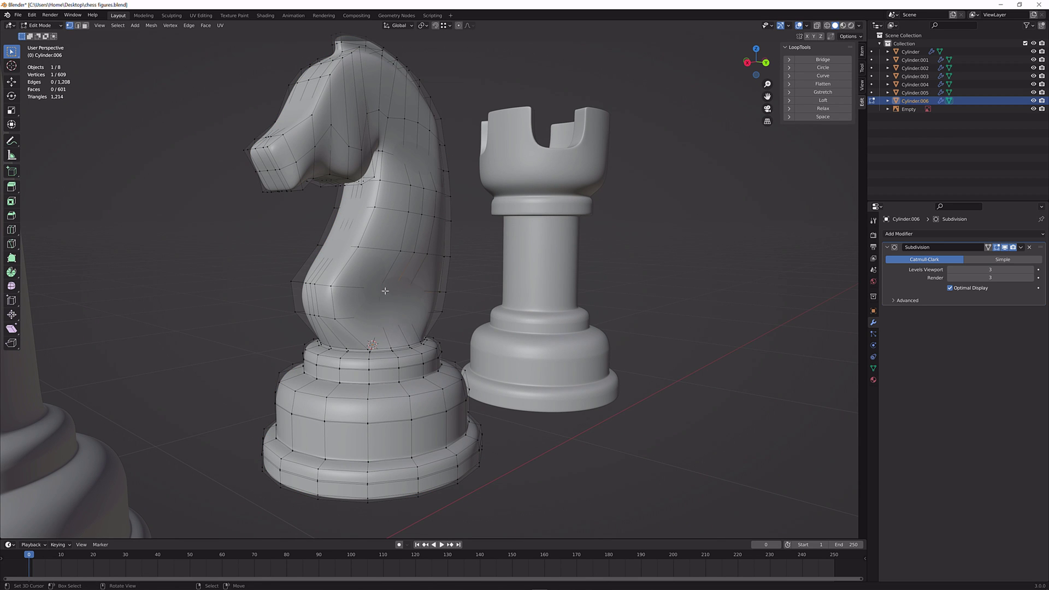
pyautogui.moveTo(386, 291); pyautogui.dragTo(497, 221, button='middle')
pyautogui.press('Tab')
pyautogui.press('Tab')
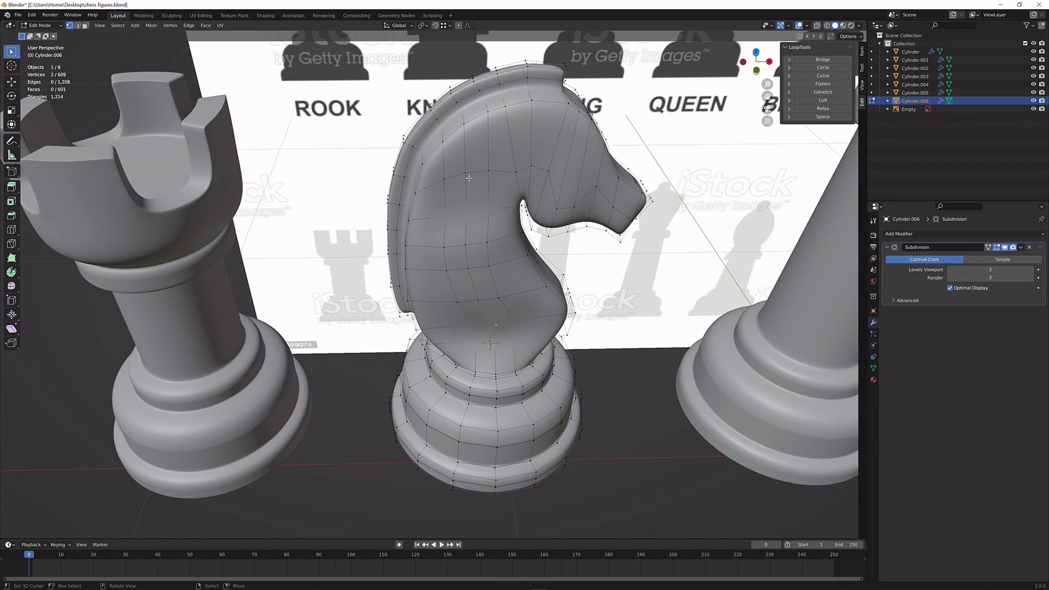
pyautogui.moveTo(471, 185); pyautogui.dragTo(560, 276, button='middle')
pyautogui.press('Tab')
pyautogui.rightClick(500, 375)
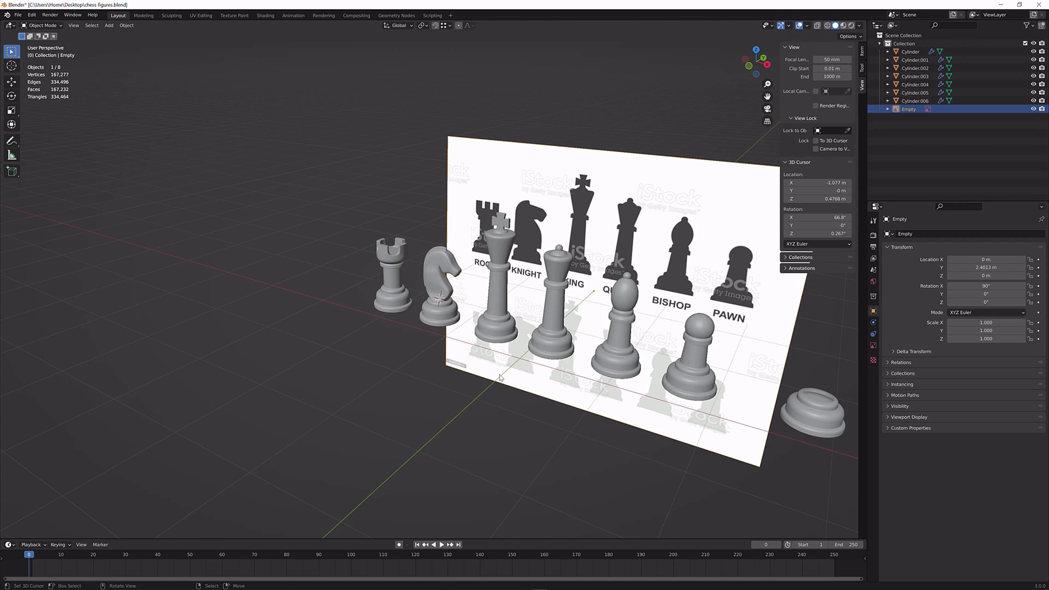
pyautogui.scroll(-2, 515, 365)
pyautogui.moveTo(582, 349); pyautogui.dragTo(591, 301, button='middle')
pyautogui.scroll(3, 453, 368)
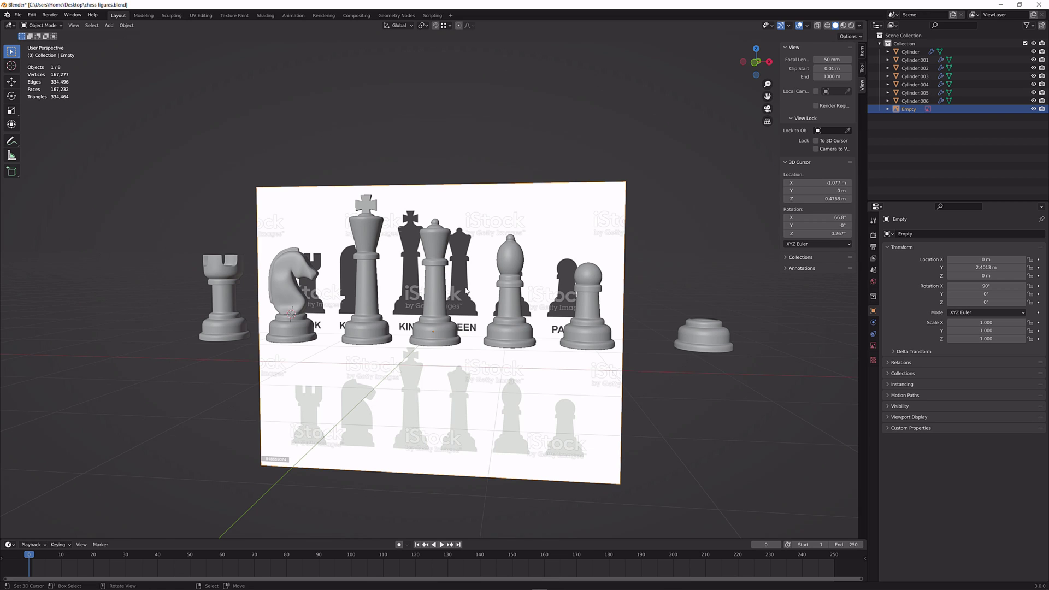
pyautogui.scroll(-2, 553, 182)
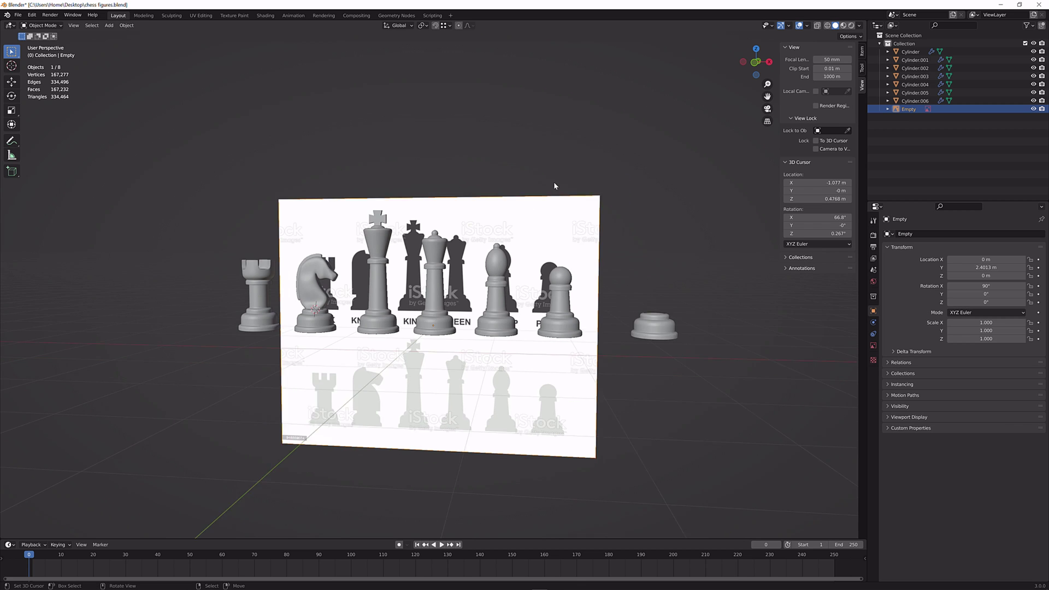
pyautogui.rightClick(604, 168)
pyautogui.moveTo(604, 168); pyautogui.dragTo(638, 189, button='middle')
pyautogui.scroll(4, 554, 206)
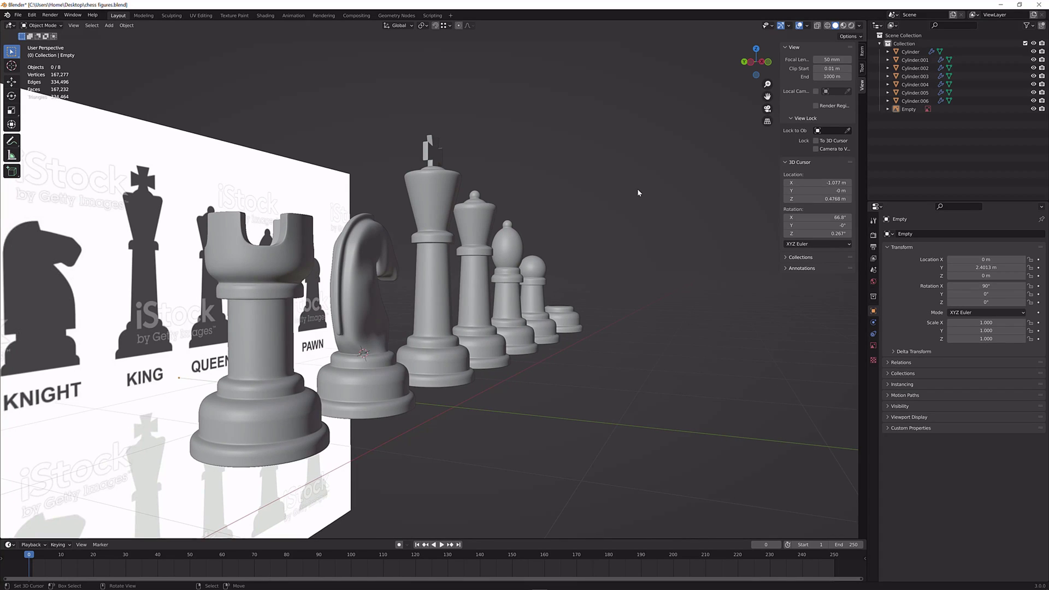
pyautogui.scroll(1, 637, 190)
pyautogui.scroll(-2, 642, 187)
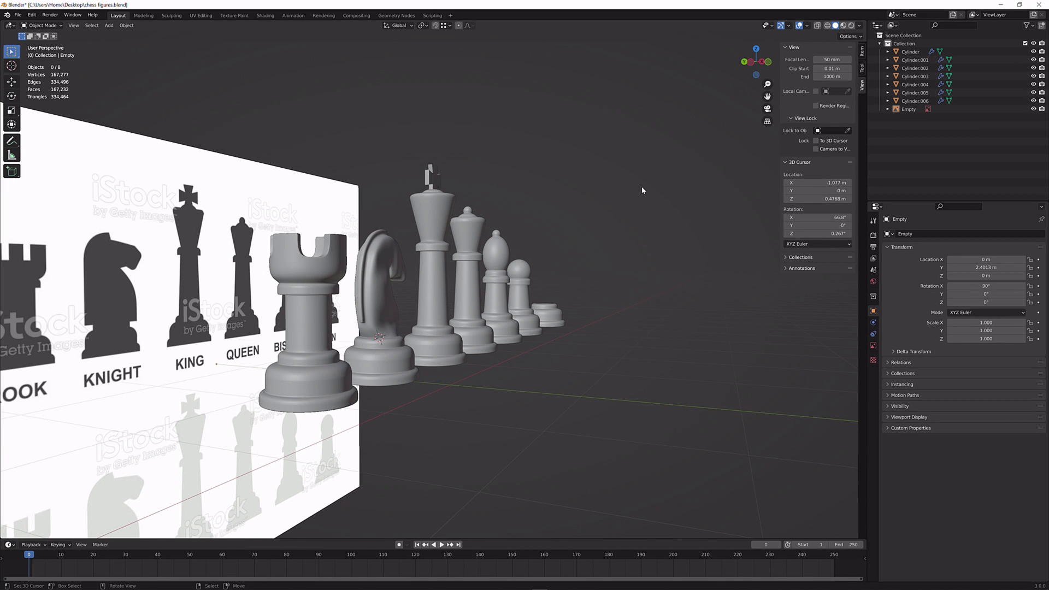